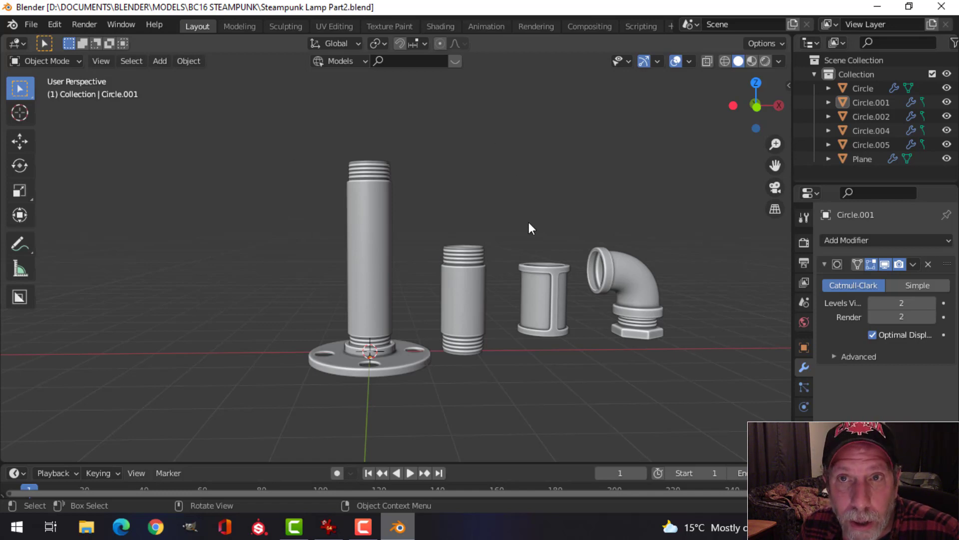
# Step: Study the pipe layout in the lamp reference photo in IrfanView, and return to the Blender scene
pyautogui.scroll(-1, 538, 273)
pyautogui.keyDown('shift'); pyautogui.moveTo(536, 265); pyautogui.dragTo(521, 273, button='middle'); pyautogui.keyUp('shift')
pyautogui.scroll(1, 521, 271)
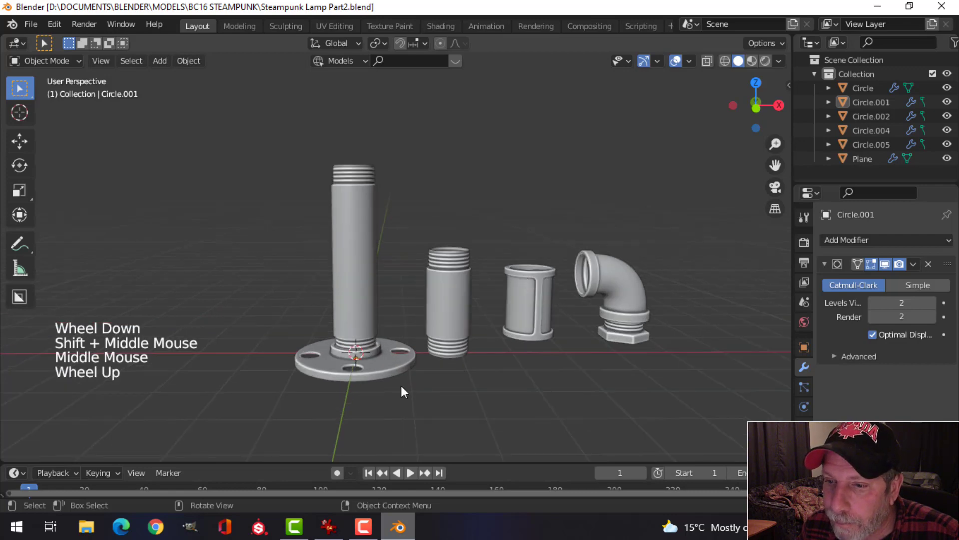
pyautogui.click(329, 527)
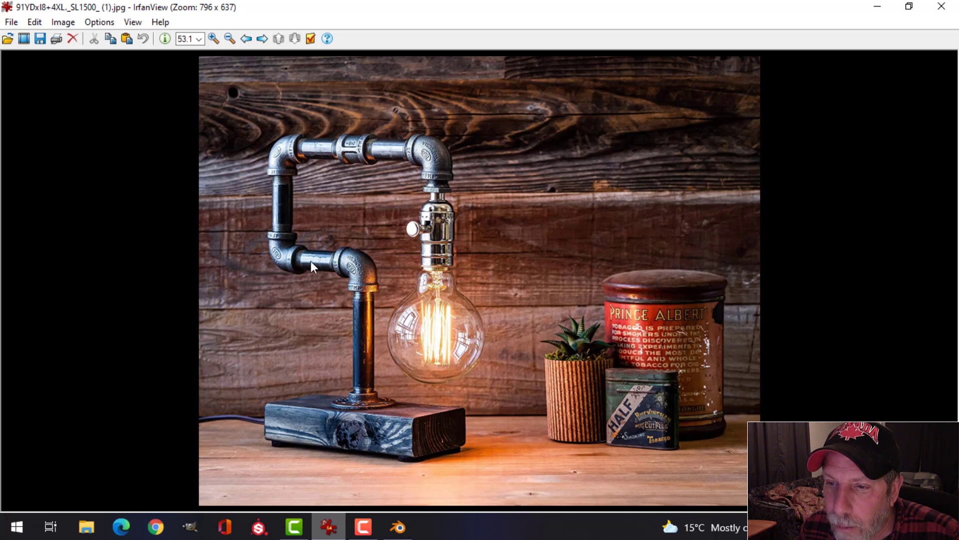
pyautogui.click(395, 527)
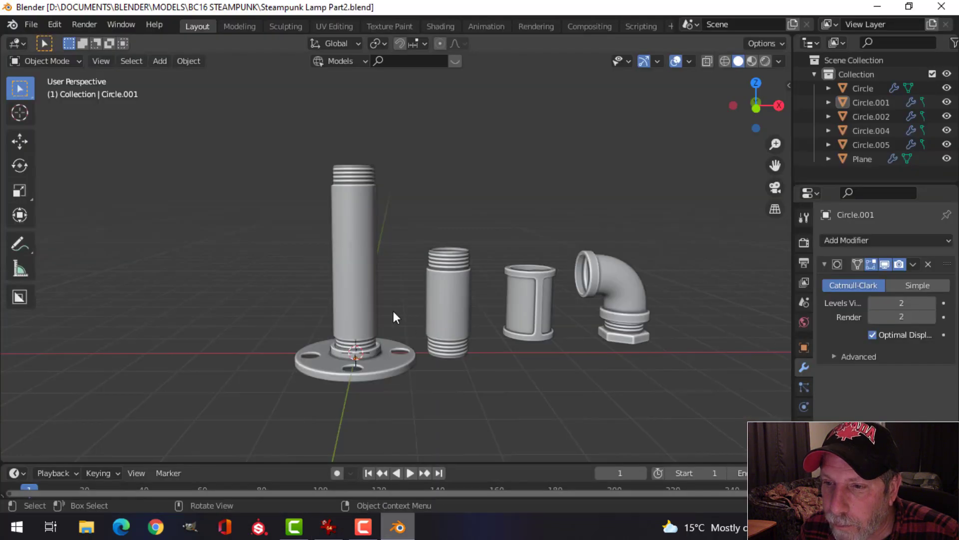
# Step: Move the elbow fitting in front view onto the threaded top of the tall pipe
pyautogui.click(353, 235)
pyautogui.keyDown('shift'); pyautogui.moveTo(373, 203); pyautogui.dragTo(556, 275, button='middle'); pyautogui.keyUp('shift')
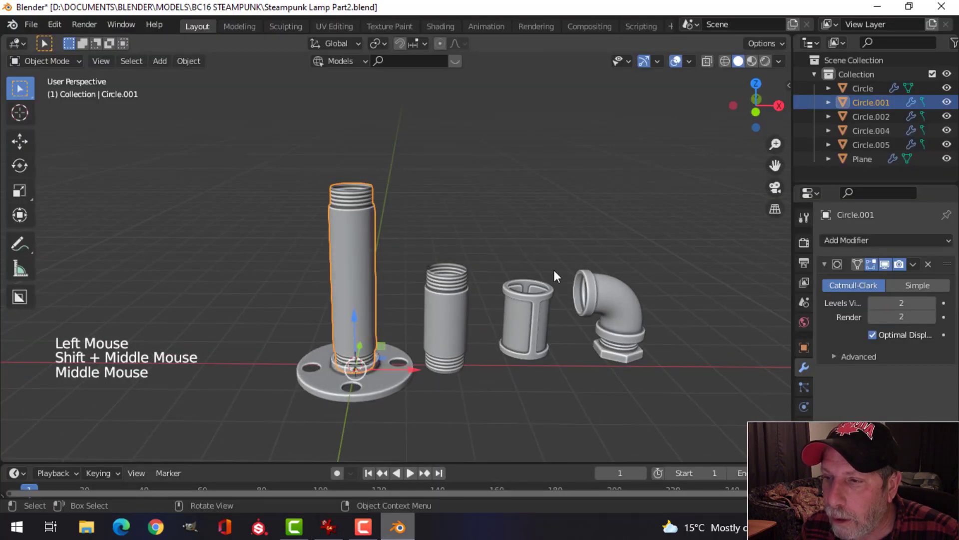
pyautogui.click(622, 307)
pyautogui.moveTo(655, 352); pyautogui.dragTo(610, 300, button='middle')
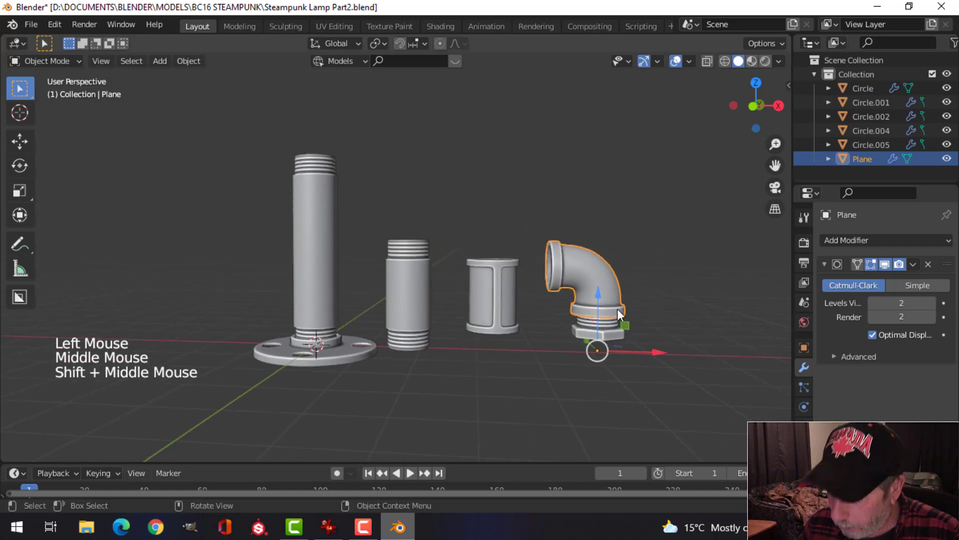
pyautogui.press('KP_1')
pyautogui.press('g')
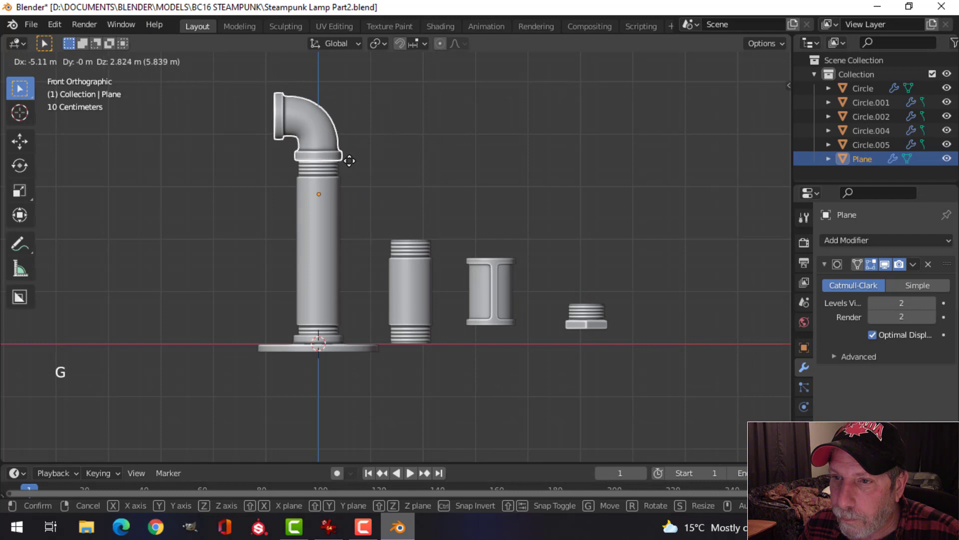
pyautogui.click(350, 161)
# Step: Lower the elbow about 0.039 m over the tall pipe's threads and compare the joint with the reference photo in IrfanView
pyautogui.scroll(3, 402, 162)
pyautogui.keyDown('shift'); pyautogui.moveTo(401, 162); pyautogui.dragTo(467, 252, button='middle'); pyautogui.keyUp('shift')
pyautogui.scroll(3, 416, 244)
pyautogui.press('KP_1')
pyautogui.scroll(1, 442, 234)
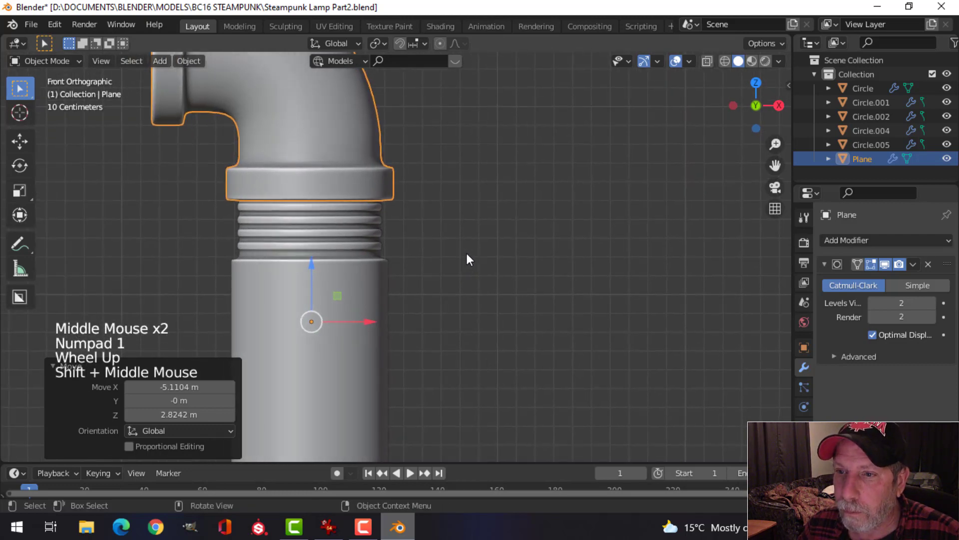
pyautogui.scroll(-3, 438, 266)
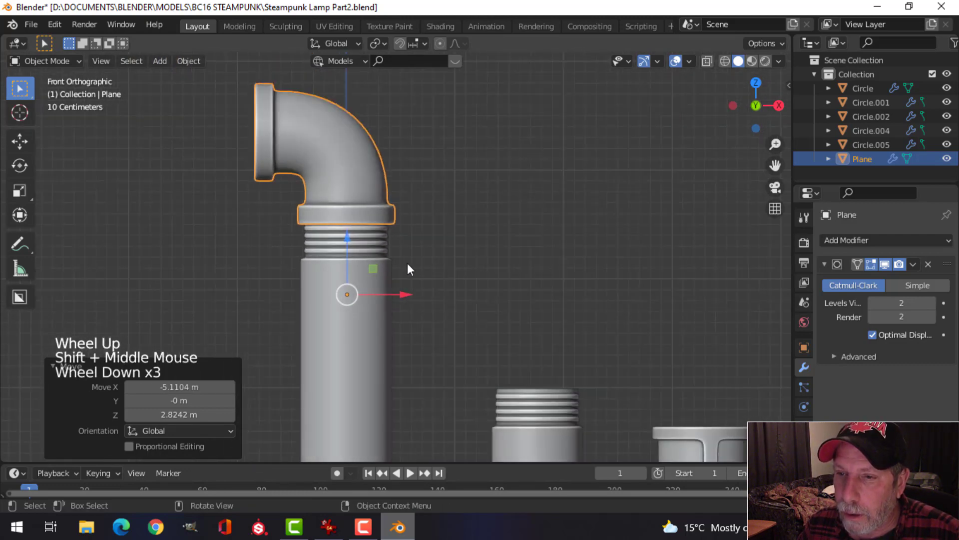
pyautogui.moveTo(348, 236); pyautogui.dragTo(348, 241)
pyautogui.click(327, 528)
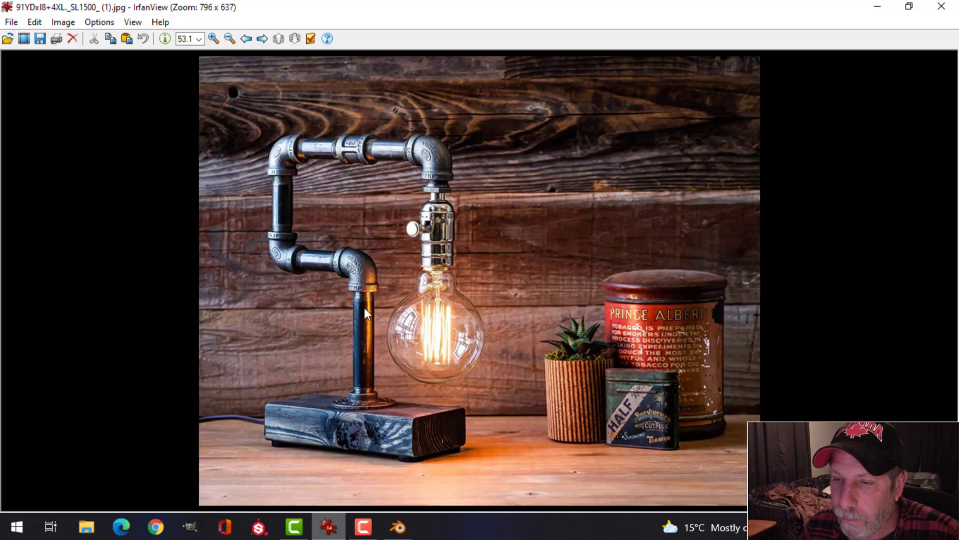
pyautogui.click(396, 528)
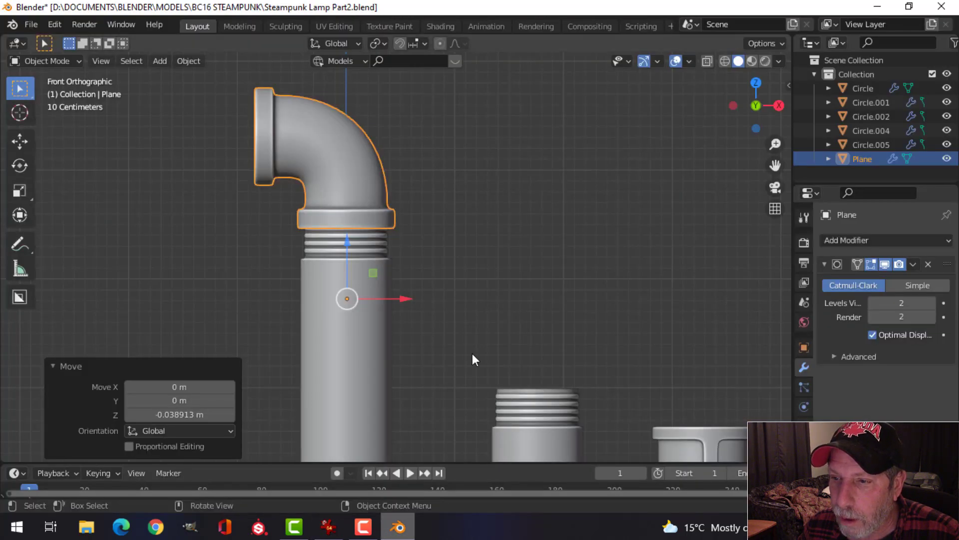
# Step: Move the short threaded pipe up beside the open side end of the elbow
pyautogui.scroll(-5, 472, 355)
pyautogui.keyDown('shift'); pyautogui.moveTo(473, 358); pyautogui.dragTo(540, 324, button='middle'); pyautogui.keyUp('shift')
pyautogui.click(479, 315)
pyautogui.press('g')
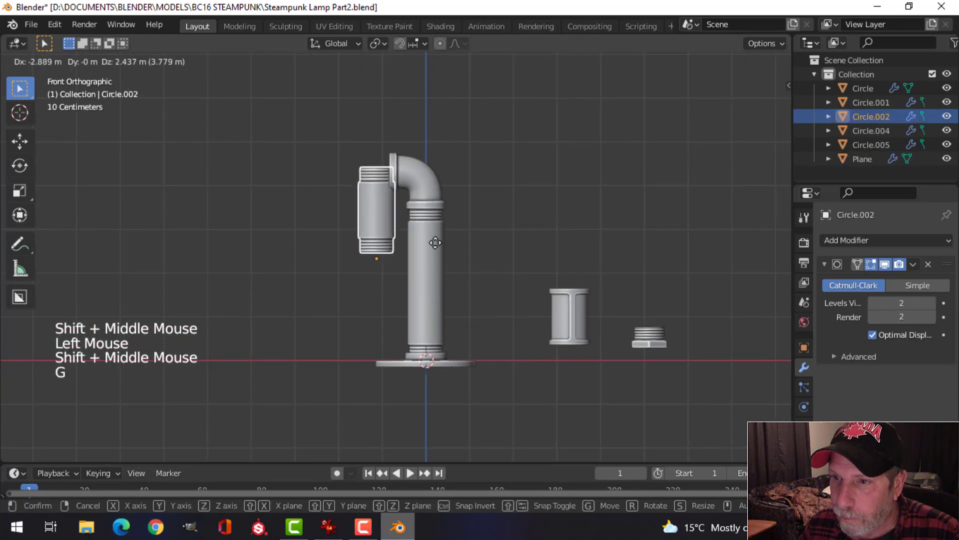
pyautogui.click(410, 232)
# Step: Rotate the short pipe's whole mesh 90° about Y in Edit Mode so it lies horizontally
pyautogui.scroll(4, 410, 232)
pyautogui.keyDown('shift'); pyautogui.moveTo(414, 227); pyautogui.dragTo(450, 264, button='middle'); pyautogui.keyUp('shift')
pyautogui.scroll(1, 426, 221)
pyautogui.scroll(1, 445, 245)
pyautogui.scroll(-2, 443, 232)
pyautogui.press('Tab')
pyautogui.press('a')
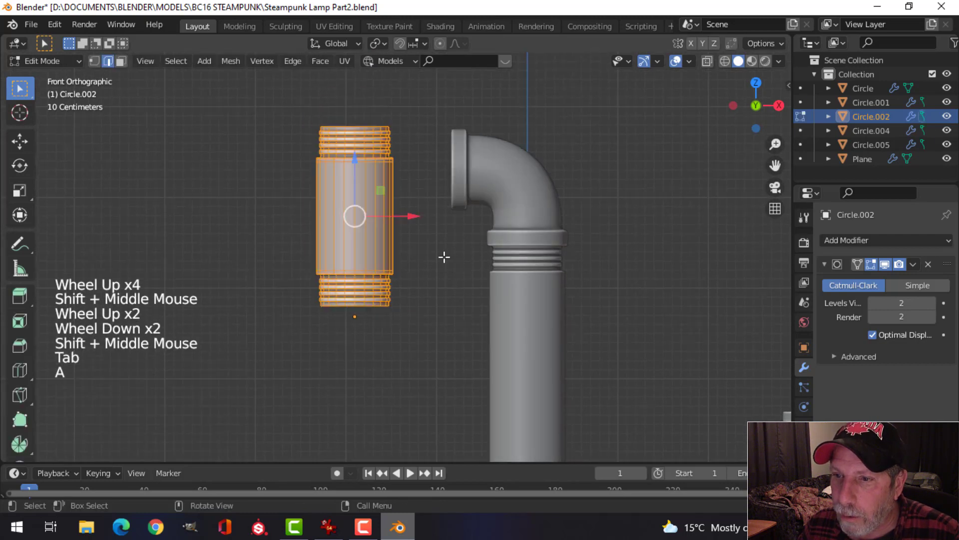
pyautogui.write('ry')
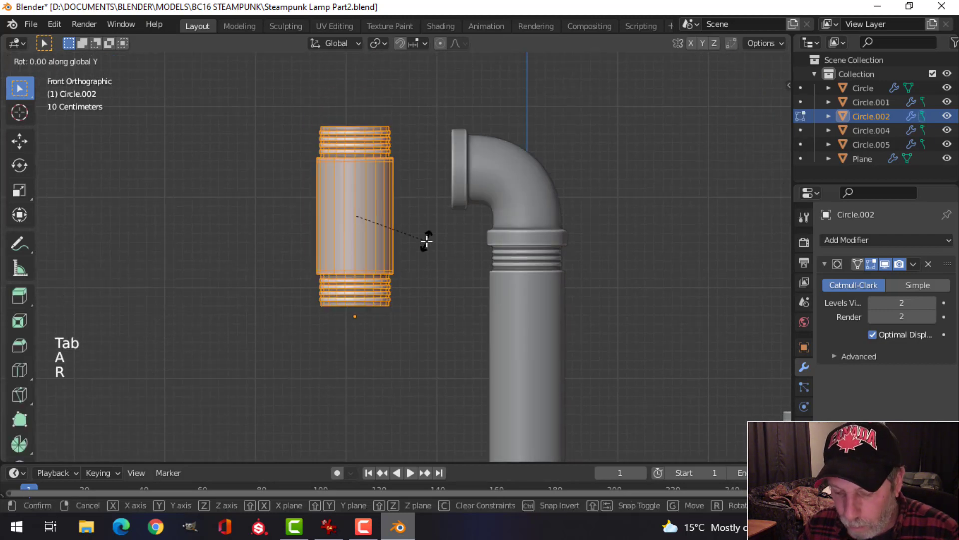
pyautogui.write('90')
pyautogui.press('Return')
# Step: Move the horizontal pipe's mesh to the elbow's side opening and nudge the object along X to seat its threads
pyautogui.press('g')
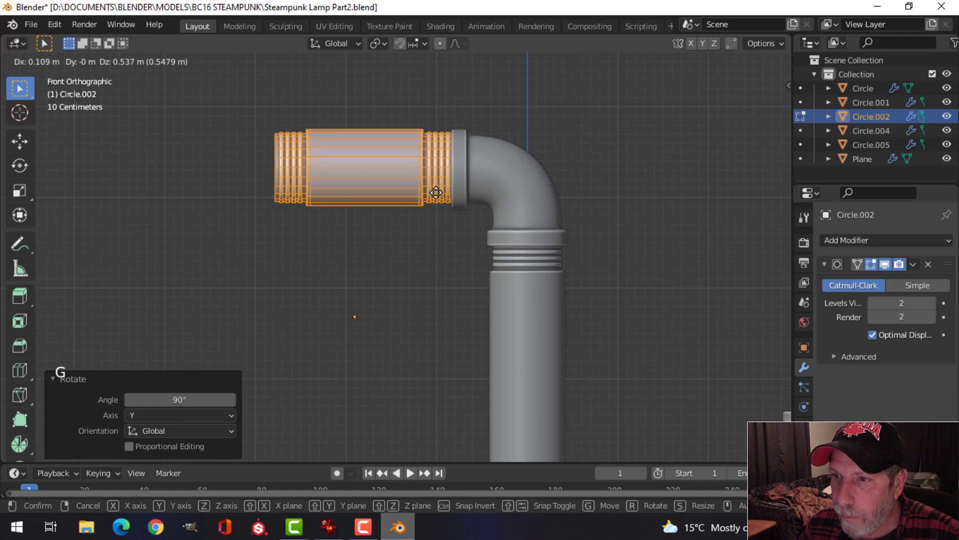
pyautogui.click(437, 193)
pyautogui.press('Tab')
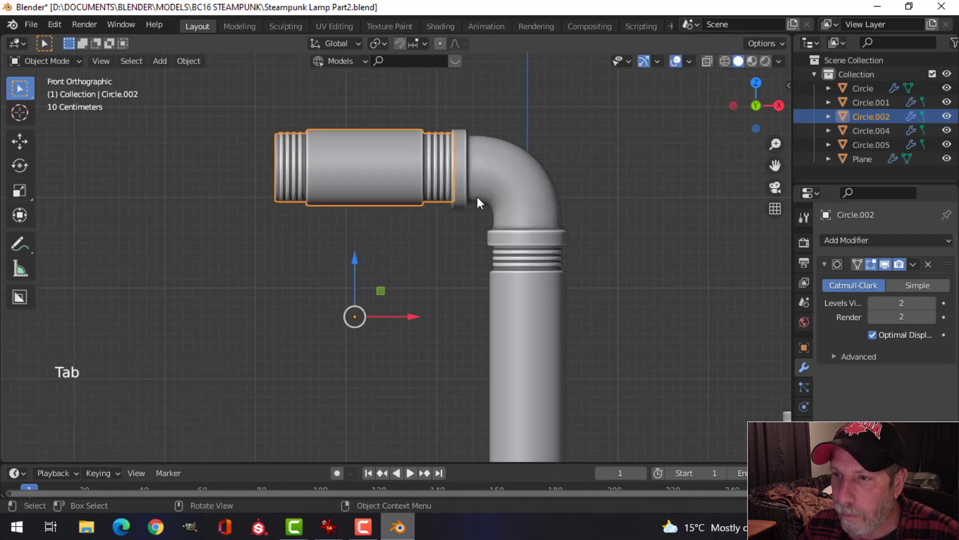
pyautogui.moveTo(416, 314); pyautogui.dragTo(421, 315)
# Step: Examine the assembled joint from several angles and compare it with the reference photo in IrfanView
pyautogui.hotkey('alt', 'a')
pyautogui.scroll(-3, 486, 235)
pyautogui.moveTo(486, 235); pyautogui.dragTo(449, 244, button='middle')
pyautogui.scroll(-2, 385, 263)
pyautogui.moveTo(384, 262); pyautogui.dragTo(445, 274, button='middle')
pyautogui.moveTo(444, 274); pyautogui.dragTo(463, 275, button='middle')
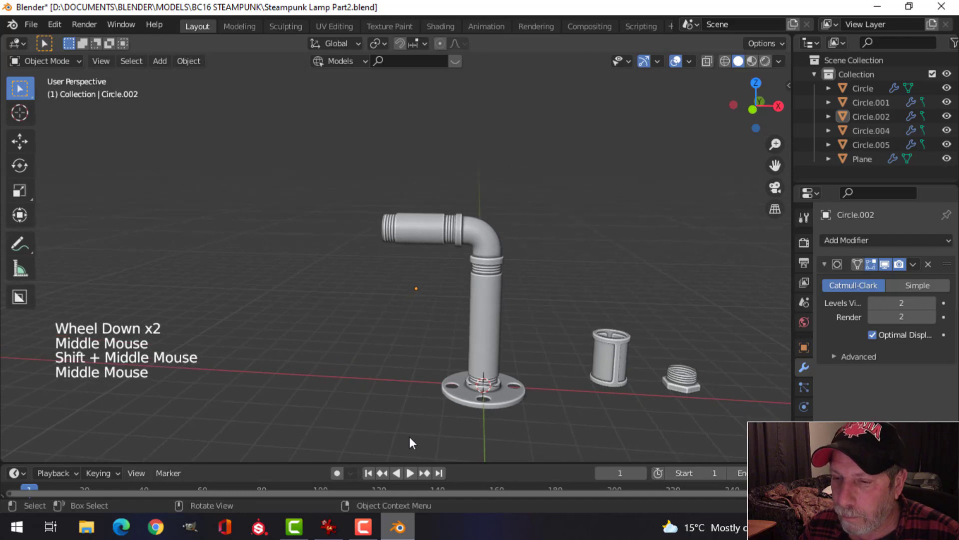
pyautogui.click(329, 527)
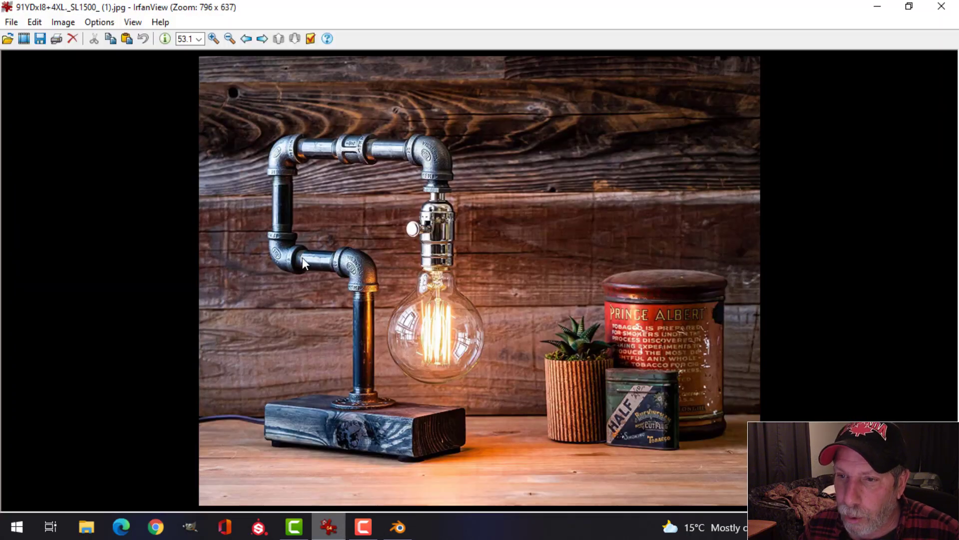
pyautogui.click(404, 520)
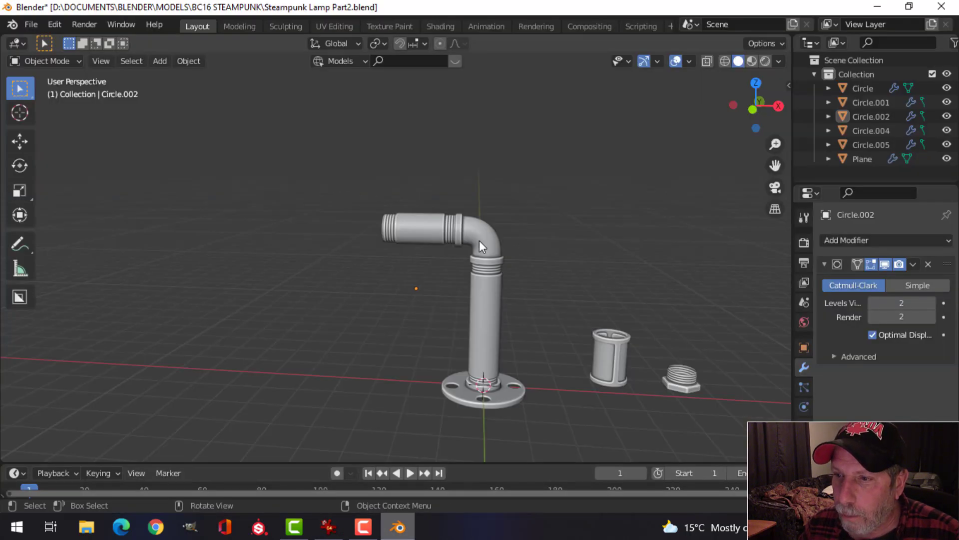
# Step: Duplicate the elbow and shift the copy about 3.44 m along negative X, past the horizontal pipe's free end
pyautogui.click(479, 240)
pyautogui.keyDown('shift'); pyautogui.moveTo(488, 282); pyautogui.dragTo(480, 286, button='middle'); pyautogui.keyUp('shift')
pyautogui.moveTo(480, 287); pyautogui.dragTo(470, 291, button='middle')
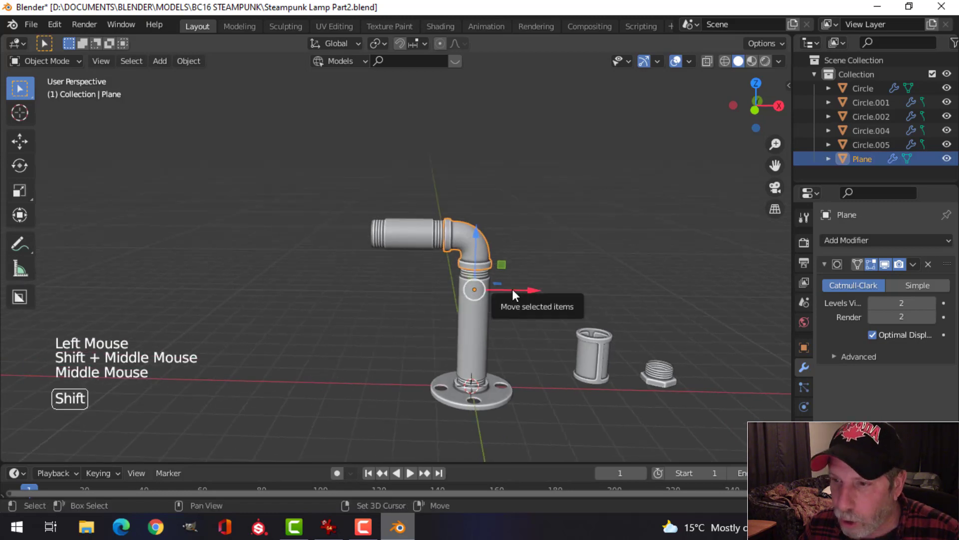
pyautogui.hotkey('shift', 'd')
pyautogui.click(392, 280)
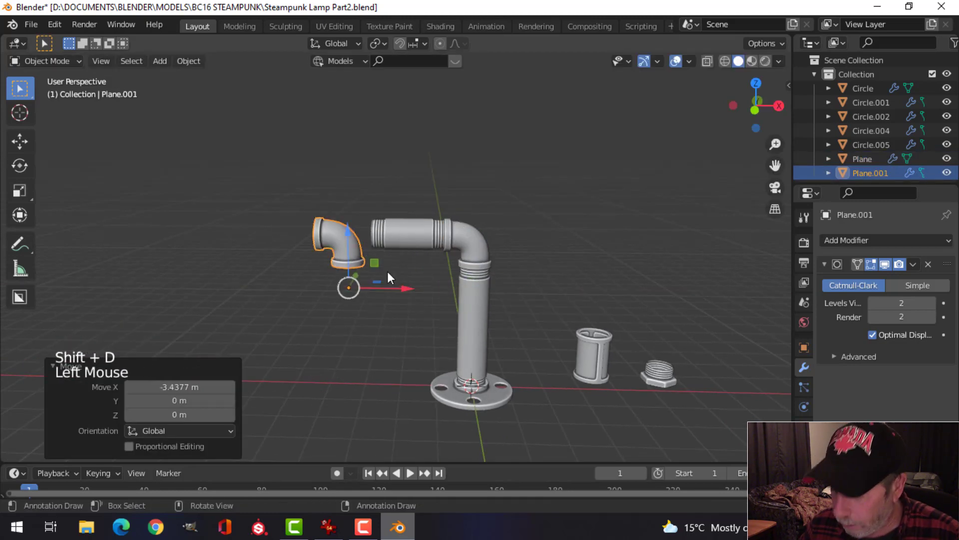
# Step: Rotate the duplicated elbow 180° about the Y axis in front view
pyautogui.press('KP_1')
pyautogui.scroll(3, 388, 274)
pyautogui.keyDown('shift'); pyautogui.moveTo(389, 274); pyautogui.dragTo(432, 269, button='middle'); pyautogui.keyUp('shift')
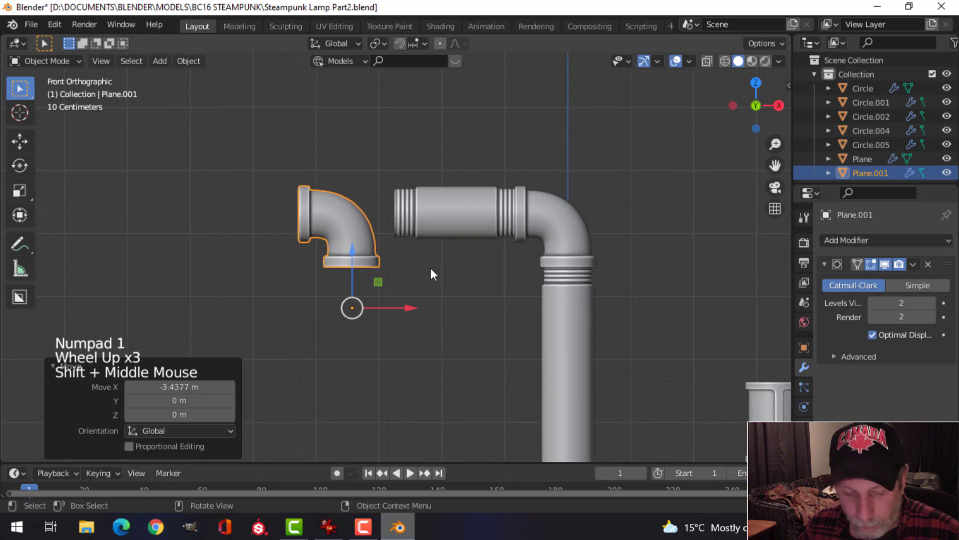
pyautogui.write('ry180')
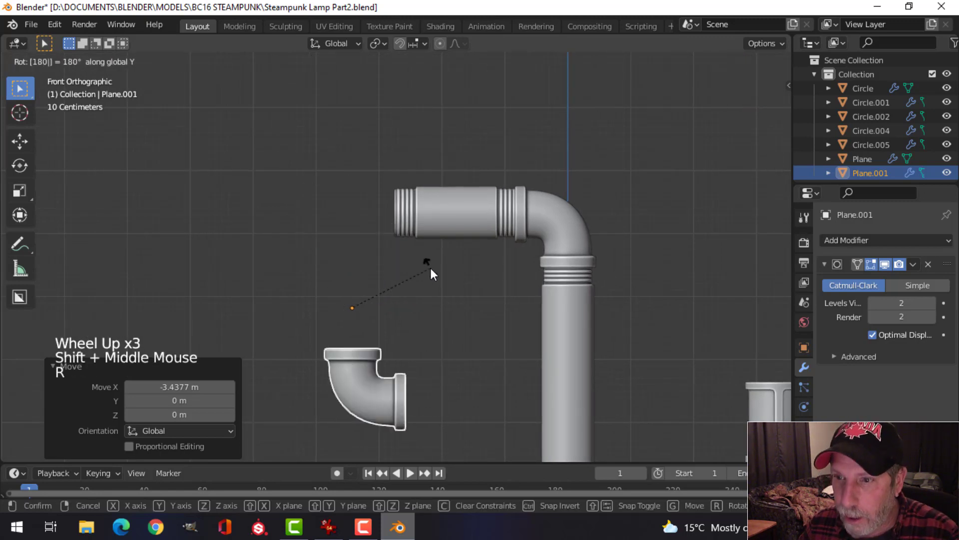
pyautogui.click(430, 268)
# Step: Raise the rotated elbow about 2.98 m and seat it on the horizontal pipe's free threaded end
pyautogui.moveTo(350, 273); pyautogui.dragTo(376, 61)
pyautogui.scroll(2, 433, 105)
pyautogui.keyDown('shift'); pyautogui.moveTo(435, 115); pyautogui.dragTo(452, 190, button='middle'); pyautogui.keyUp('shift')
pyautogui.scroll(1, 445, 202)
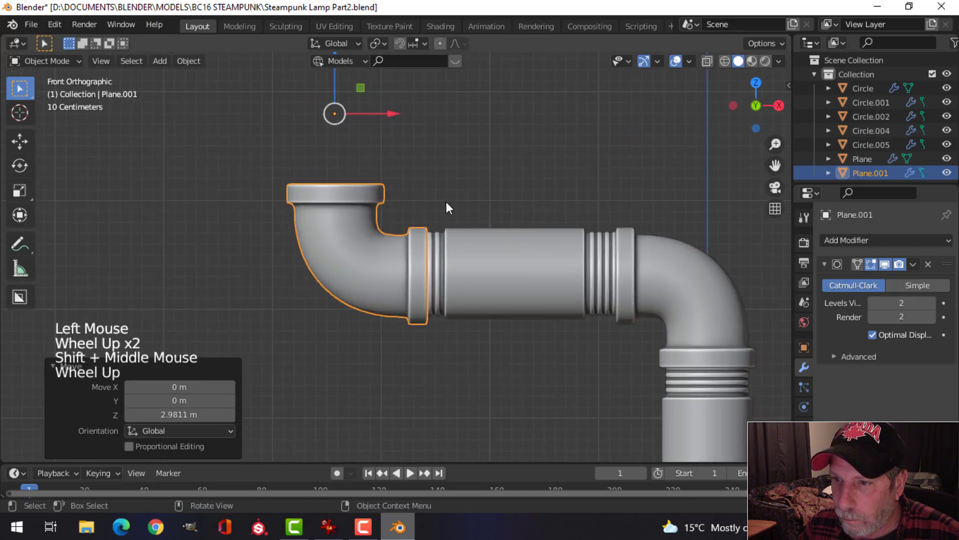
pyautogui.press('g')
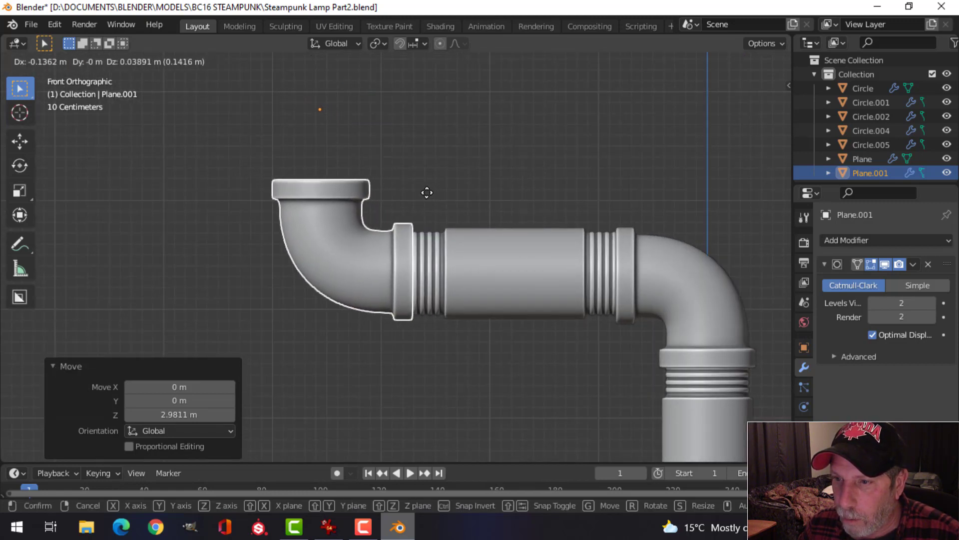
pyautogui.click(428, 192)
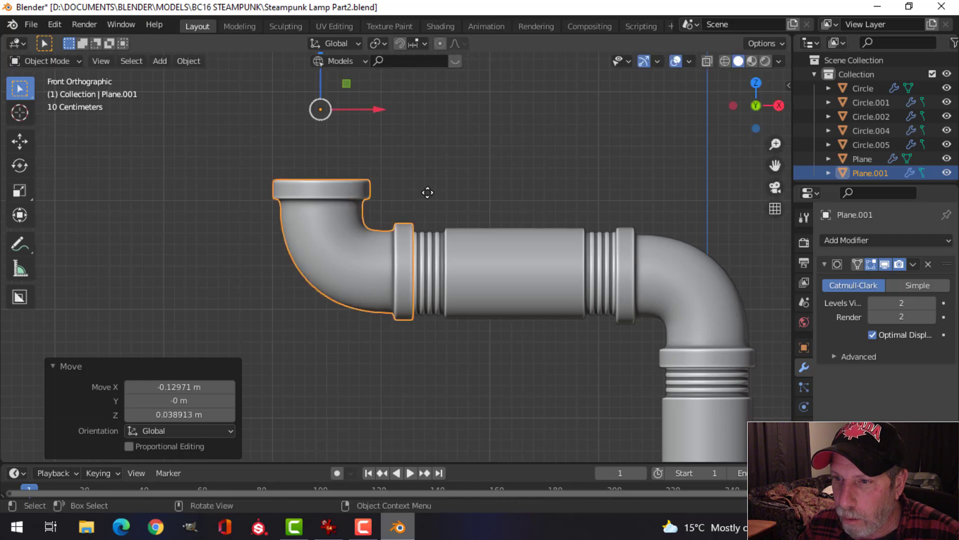
pyautogui.hotkey('alt', 'a')
# Step: Duplicate the horizontal short pipe and slide the copy along X toward the new elbow
pyautogui.scroll(-3, 469, 195)
pyautogui.moveTo(484, 196); pyautogui.dragTo(475, 223, button='middle')
pyautogui.scroll(-3, 475, 223)
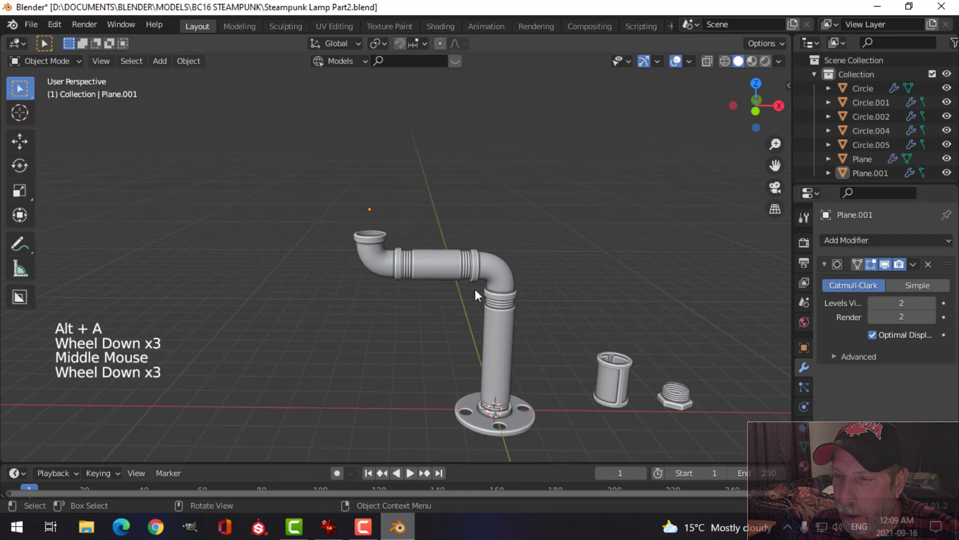
pyautogui.click(452, 271)
pyautogui.hotkey('shift', 'd')
pyautogui.press('x')
pyautogui.click(350, 272)
# Step: Rotate the duplicated pipe's whole mesh 90° about Y in Edit Mode so it stands upright
pyautogui.press('KP_1')
pyautogui.scroll(4, 545, 285)
pyautogui.press('Tab')
pyautogui.press('a')
pyautogui.keyDown('shift'); pyautogui.moveTo(444, 276); pyautogui.dragTo(445, 289, button='middle'); pyautogui.keyUp('shift')
pyautogui.press('r')
pyautogui.press('y')
pyautogui.press('9')
pyautogui.press('0')
pyautogui.press('Return')
# Step: Move the upright pipe above the lower elbow and seat its threads in the elbow's upward opening
pyautogui.press('g')
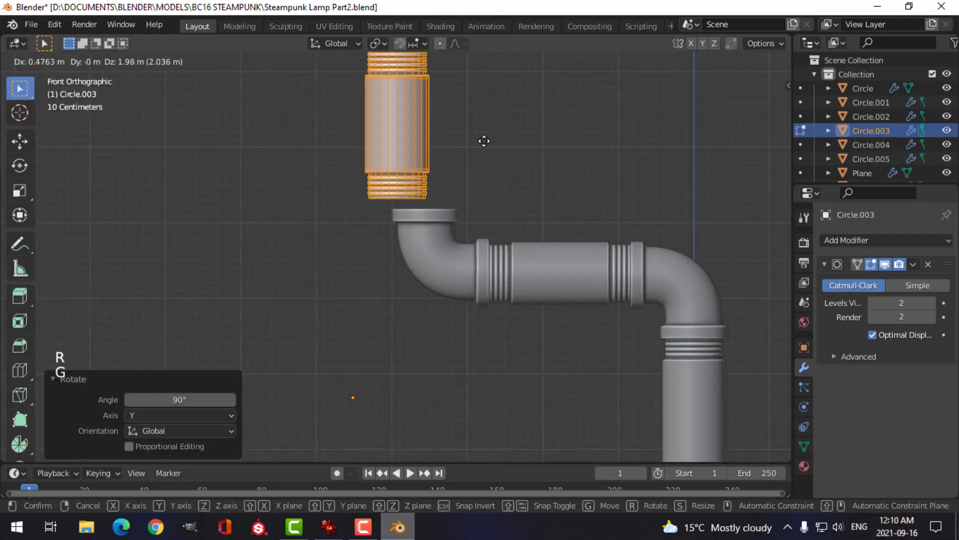
pyautogui.click(511, 153)
pyautogui.press('Tab')
pyautogui.scroll(3, 508, 177)
pyautogui.keyDown('shift'); pyautogui.moveTo(507, 178); pyautogui.dragTo(495, 216, button='middle'); pyautogui.keyUp('shift')
pyautogui.scroll(2, 495, 217)
pyautogui.press('g')
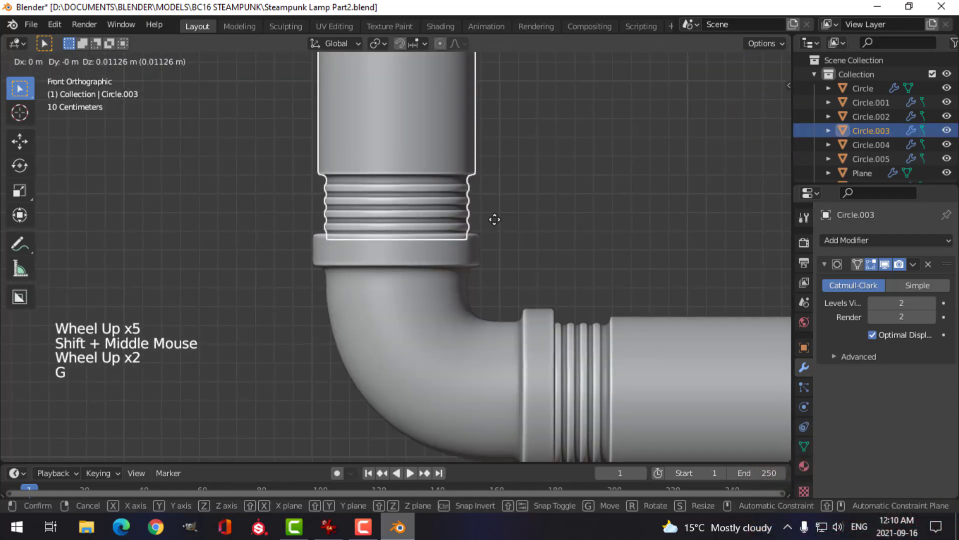
pyautogui.click(494, 219)
pyautogui.scroll(-4, 496, 230)
pyautogui.hotkey('alt', 'a')
# Step: Duplicate the lower elbow and raise the copy about 2.77 m along Z to the upright pipe's top
pyautogui.scroll(-3, 495, 224)
pyautogui.click(415, 302)
pyautogui.hotkey('shift', 'd')
pyautogui.press('z')
pyautogui.click(502, 435)
pyautogui.keyDown('shift'); pyautogui.moveTo(500, 151); pyautogui.dragTo(493, 226, button='middle'); pyautogui.keyUp('shift')
pyautogui.scroll(1, 493, 226)
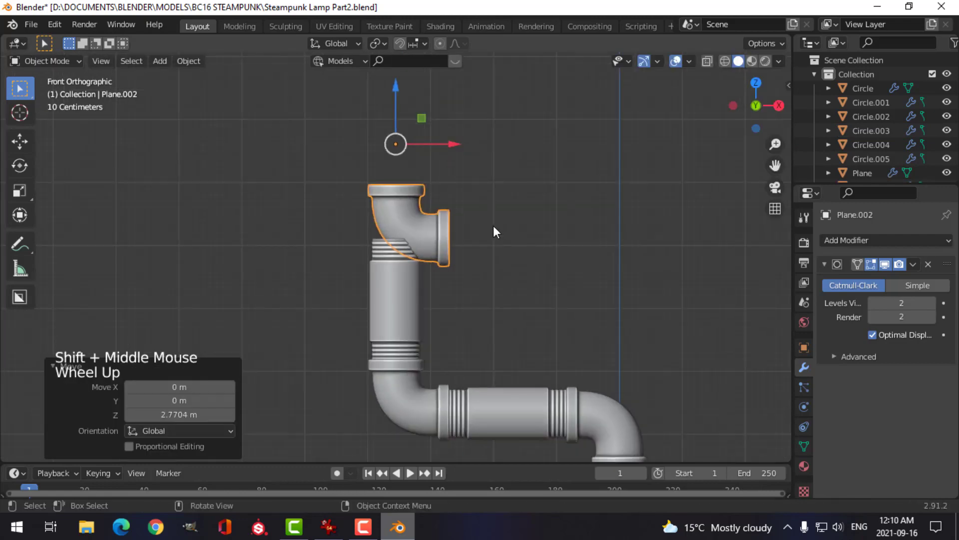
# Step: Rotate the raised elbow copy 90° about the Y axis
pyautogui.press('r')
pyautogui.press('y')
pyautogui.press('9')
pyautogui.press('0')
pyautogui.press('Return')
# Step: Seat the rotated elbow on the upright pipe's top threads and lower it about 0.032 m
pyautogui.press('g')
pyautogui.click(550, 274)
pyautogui.scroll(4, 550, 273)
pyautogui.moveTo(590, 69); pyautogui.dragTo(589, 73)
pyautogui.scroll(-5, 526, 267)
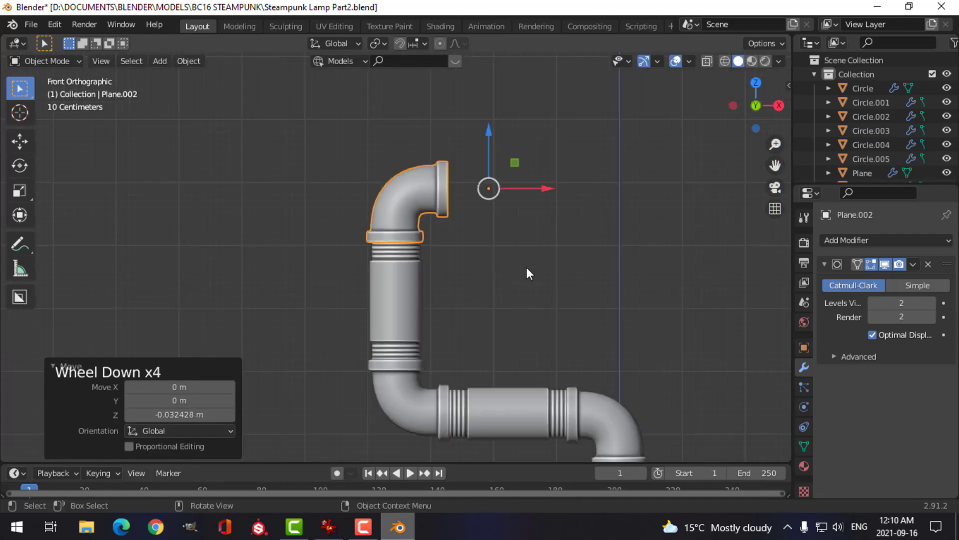
# Step: Duplicate the horizontal short pipe, raise the copy along Z and seat it in the upper elbow's side opening
pyautogui.keyDown('shift'); pyautogui.moveTo(526, 267); pyautogui.dragTo(444, 269, button='middle'); pyautogui.keyUp('shift')
pyautogui.click(438, 373)
pyautogui.hotkey('shift', 'd')
pyautogui.moveTo(402, 417); pyautogui.dragTo(416, 220)
pyautogui.scroll(4, 440, 225)
pyautogui.press('g')
pyautogui.keyDown('shift'); pyautogui.moveTo(445, 226); pyautogui.dragTo(344, 318, button='middle'); pyautogui.keyUp('shift')
pyautogui.click(460, 277)
pyautogui.hotkey('alt', 'a')
pyautogui.scroll(-3, 460, 278)
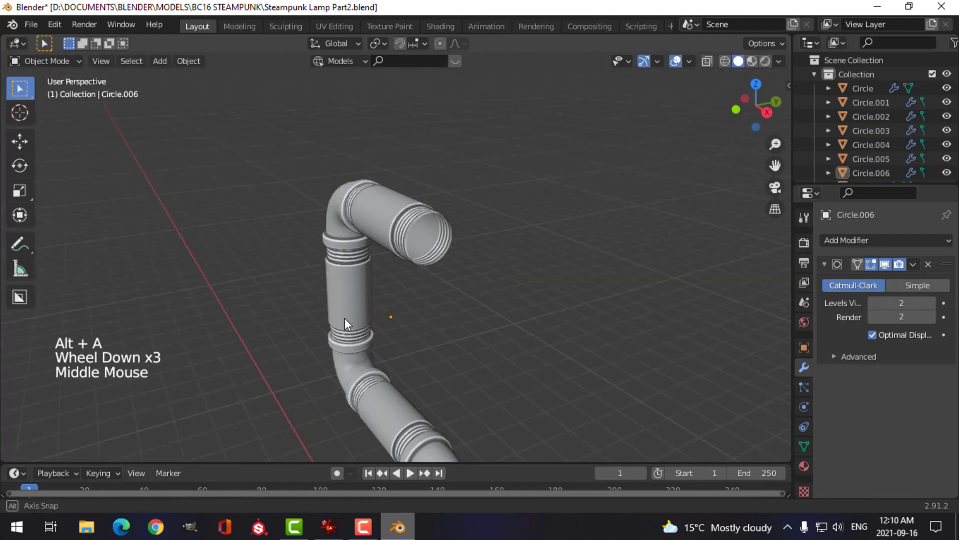
# Step: Check the reference photo in IrfanView, and move the ribbed coupling up near the upper pipe's free end
pyautogui.press('KP_1')
pyautogui.click(329, 525)
pyautogui.click(393, 527)
pyautogui.scroll(-4, 530, 400)
pyautogui.keyDown('shift'); pyautogui.moveTo(545, 420); pyautogui.dragTo(434, 315, button='middle'); pyautogui.keyUp('shift')
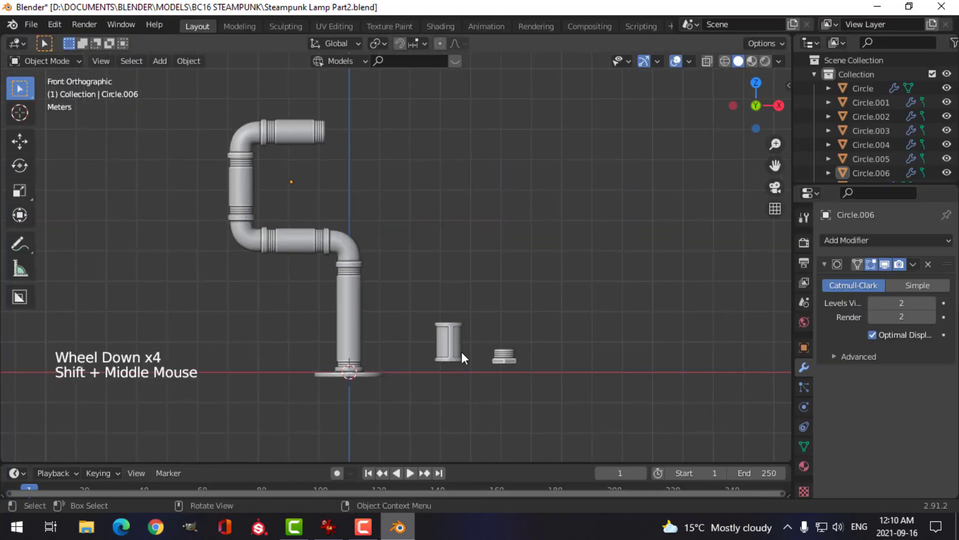
pyautogui.click(456, 348)
pyautogui.press('g')
pyautogui.click(388, 91)
# Step: Rotate the coupling's whole mesh 90° in Edit Mode so it lies horizontally
pyautogui.scroll(4, 388, 100)
pyautogui.keyDown('shift'); pyautogui.moveTo(391, 140); pyautogui.dragTo(443, 251, button='middle'); pyautogui.keyUp('shift')
pyautogui.press('Tab')
pyautogui.press('a')
pyautogui.press('r')
pyautogui.press('9')
pyautogui.press('0')
pyautogui.press('Return')
# Step: Align the coupling's mesh with the upper pipe and fit it over the pipe's threaded end
pyautogui.press('g')
pyautogui.scroll(3, 444, 243)
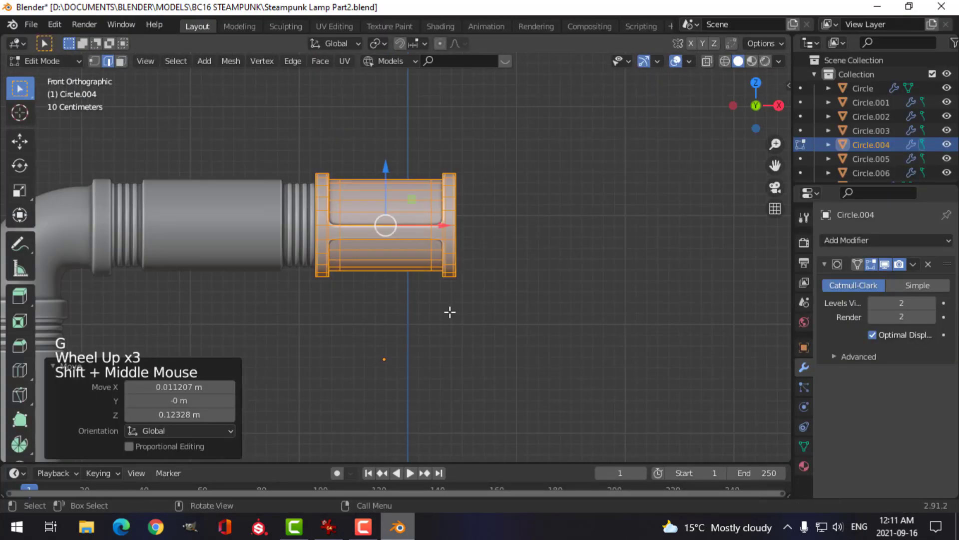
pyautogui.moveTo(445, 222); pyautogui.dragTo(442, 223)
pyautogui.press('Tab')
# Step: Duplicate the upper horizontal pipe and slide the copy along X into the coupling's opposite end
pyautogui.click(323, 242)
pyautogui.hotkey('shift', 'd')
pyautogui.moveTo(297, 394); pyautogui.dragTo(582, 374)
pyautogui.hotkey('alt', 'a')
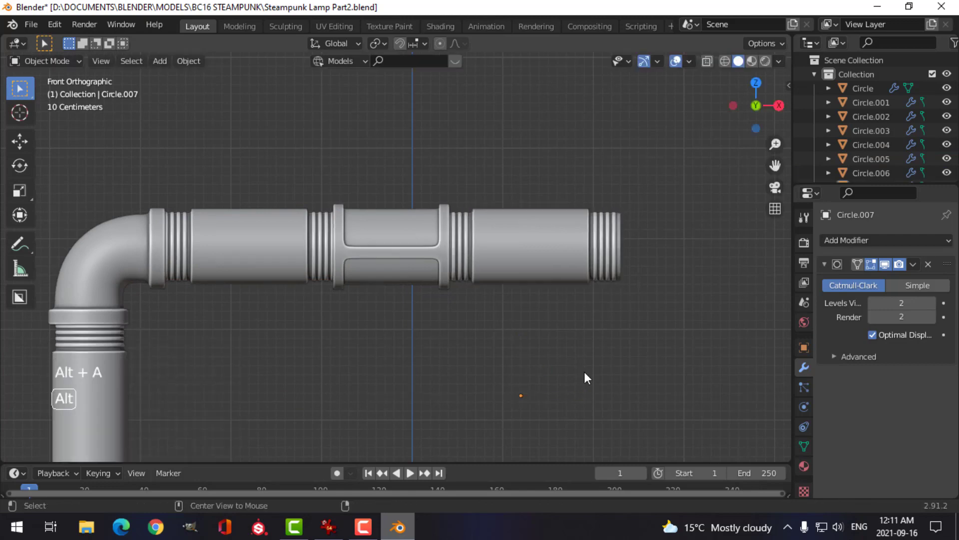
# Step: Save the file and compare the pipe assembly with the reference photo in IrfanView
pyautogui.scroll(-5, 583, 375)
pyautogui.keyDown('shift'); pyautogui.moveTo(580, 376); pyautogui.dragTo(518, 319, button='middle'); pyautogui.keyUp('shift')
pyautogui.hotkey('ctrl', 's')
pyautogui.click(328, 526)
pyautogui.click(397, 527)
# Step: Duplicate the upper-left elbow and slide the copy along X to the free end of the upper-right horizontal pipe
pyautogui.scroll(-2, 412, 275)
pyautogui.scroll(2, 412, 275)
pyautogui.click(216, 199)
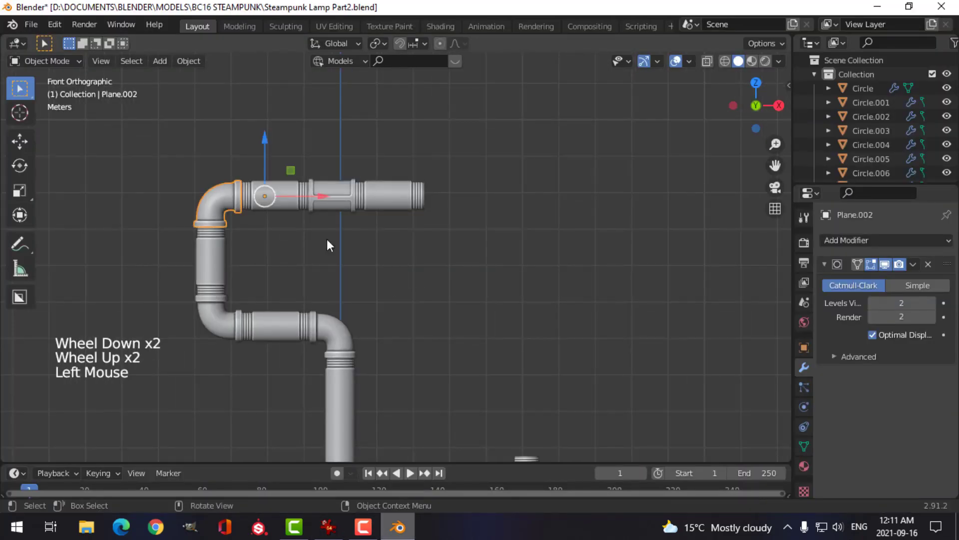
pyautogui.hotkey('shift', 'd')
pyautogui.click(325, 196)
pyautogui.moveTo(326, 196); pyautogui.dragTo(486, 192)
pyautogui.click(548, 193)
# Step: Rotate the copied elbow's whole mesh 90° in Edit Mode so it opens downward, and fit it over the pipe's threaded end
pyautogui.scroll(4, 549, 192)
pyautogui.keyDown('shift'); pyautogui.moveTo(584, 208); pyautogui.dragTo(579, 257, button='middle'); pyautogui.keyUp('shift')
pyautogui.press('Tab')
pyautogui.press('a')
pyautogui.press('r')
pyautogui.press('9')
pyautogui.press('0')
pyautogui.press('Return')
pyautogui.press('Tab')
pyautogui.hotkey('alt', 'a')
pyautogui.scroll(3, 565, 245)
pyautogui.keyDown('shift'); pyautogui.moveTo(513, 120); pyautogui.dragTo(492, 197, button='middle'); pyautogui.keyUp('shift')
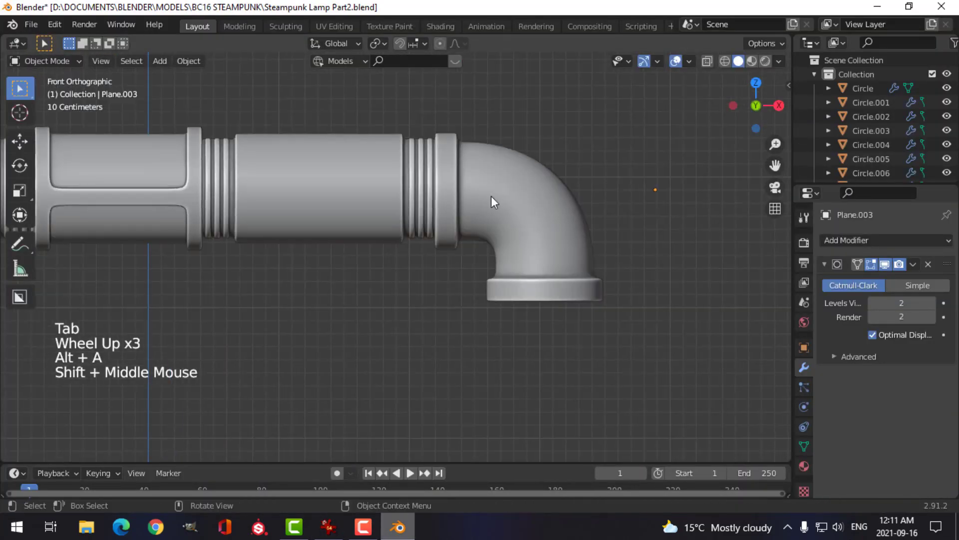
pyautogui.moveTo(657, 134); pyautogui.dragTo(656, 132)
pyautogui.scroll(-3, 600, 223)
pyautogui.hotkey('alt', 'a')
# Step: Move the loose threaded hex fitting into the downward opening of the new elbow and fine-tune its height along Z
pyautogui.keyDown('shift'); pyautogui.moveTo(579, 280); pyautogui.dragTo(535, 165, button='middle'); pyautogui.keyUp('shift')
pyautogui.scroll(-4, 505, 300)
pyautogui.click(475, 381)
pyautogui.keyDown('shift'); pyautogui.moveTo(502, 298); pyautogui.dragTo(510, 318, button='middle'); pyautogui.keyUp('shift')
pyautogui.press('g')
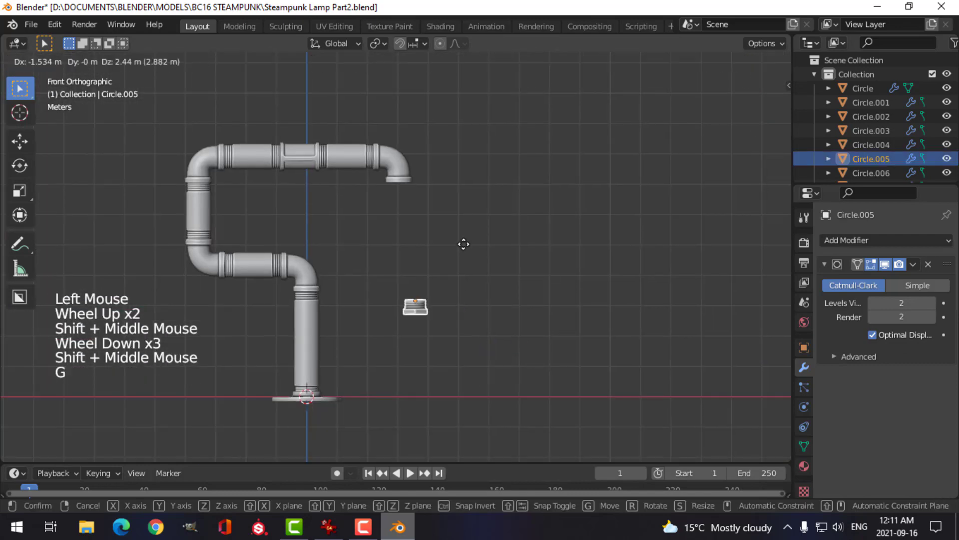
pyautogui.click(451, 141)
pyautogui.press('KP_Decimal')
pyautogui.moveTo(399, 135); pyautogui.dragTo(399, 132)
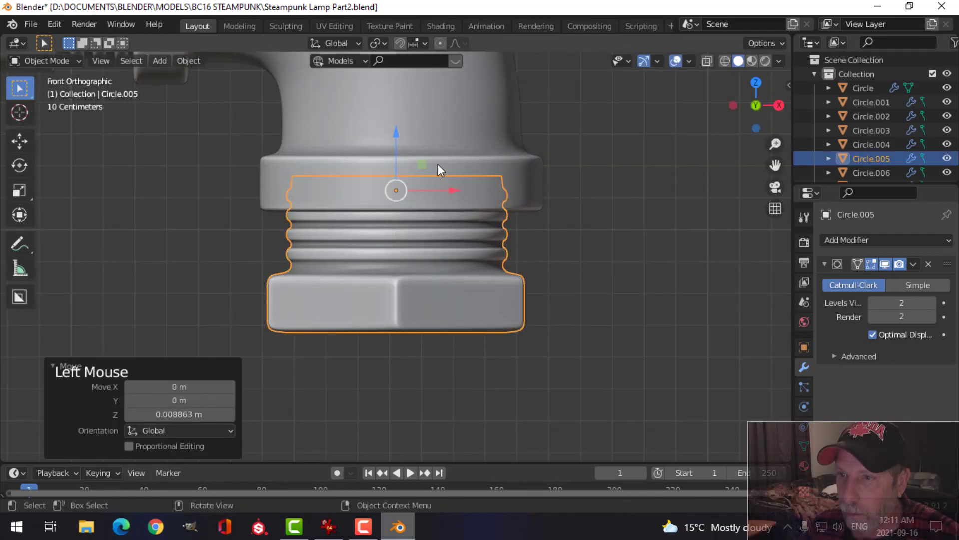
pyautogui.scroll(-3, 520, 203)
pyautogui.hotkey('alt', 'a')
pyautogui.scroll(-8, 515, 240)
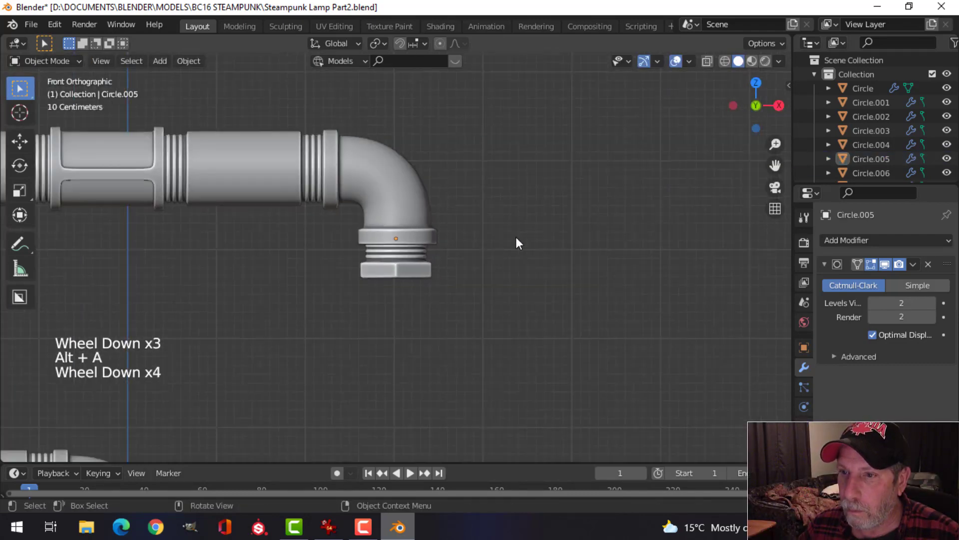
# Step: Save the file and check the pipe assembly in the right, front and perspective views
pyautogui.keyDown('shift'); pyautogui.moveTo(435, 281); pyautogui.dragTo(490, 264, button='middle'); pyautogui.keyUp('shift')
pyautogui.scroll(-3, 475, 285)
pyautogui.moveTo(490, 264); pyautogui.dragTo(345, 266, button='middle')
pyautogui.hotkey('ctrl', 's')
pyautogui.scroll(3, 478, 269)
pyautogui.press('KP_3')
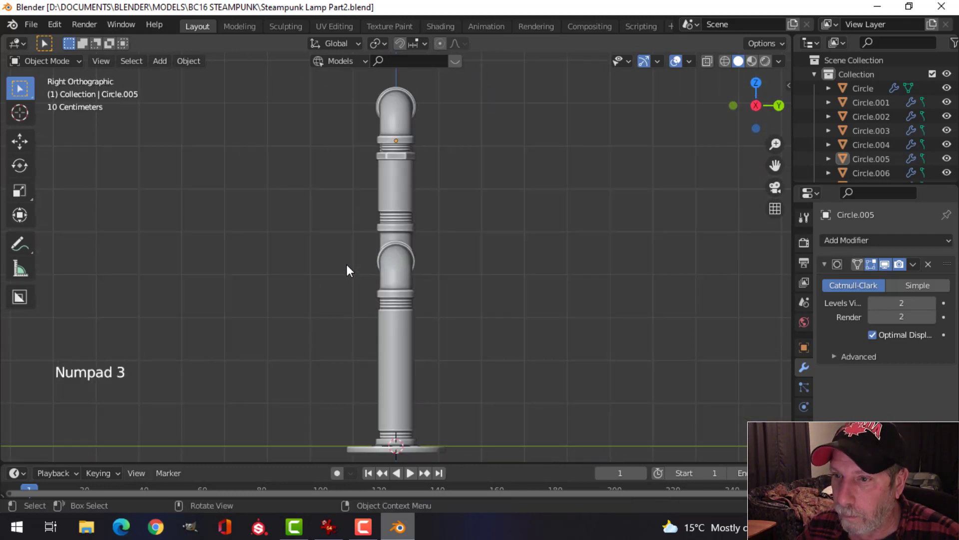
pyautogui.press('KP_1')
pyautogui.scroll(-4, 347, 264)
pyautogui.moveTo(508, 271); pyautogui.dragTo(511, 290, button='middle')
pyautogui.scroll(1, 464, 288)
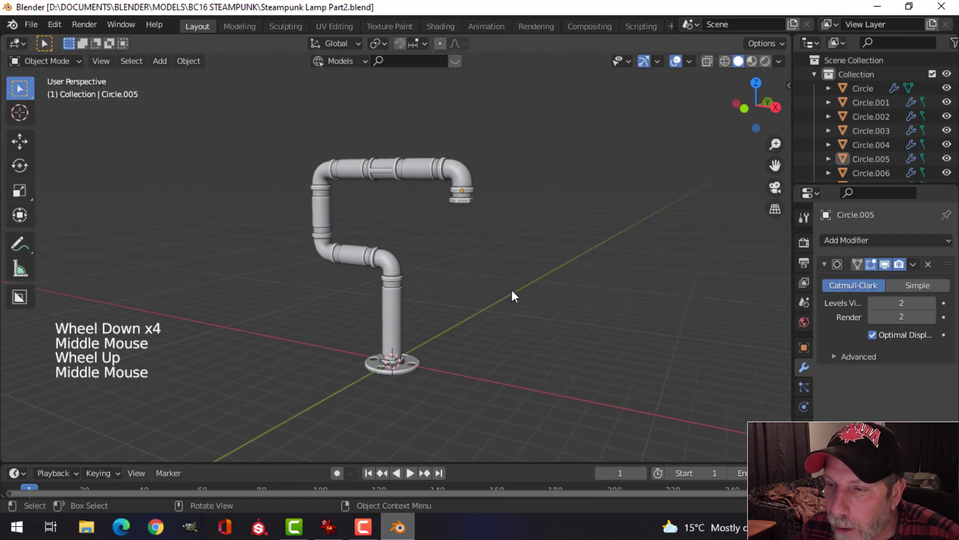
# Step: Examine the lamp socket and bulb enlarged in the reference photo in IrfanView, and return to Blender
pyautogui.click(327, 526)
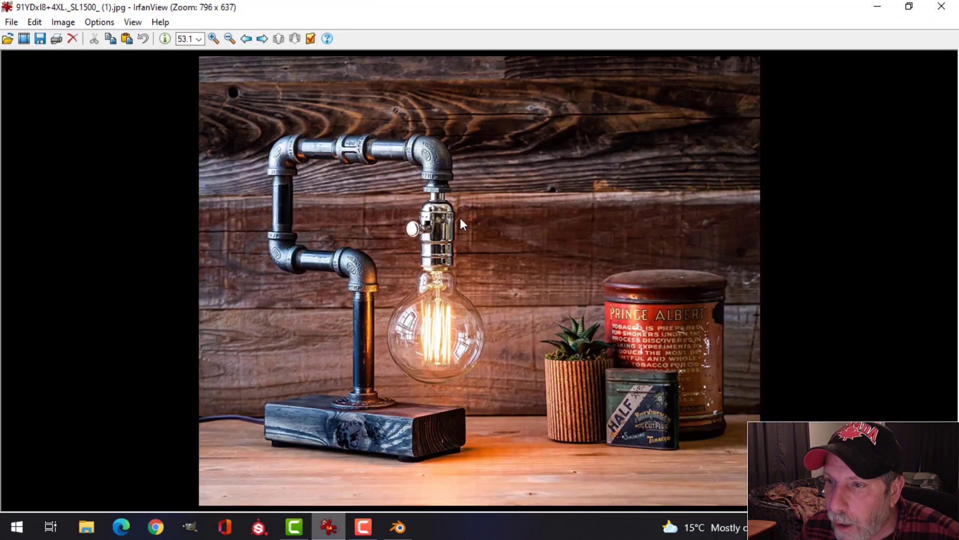
pyautogui.click(214, 39)
pyautogui.click(214, 39)
pyautogui.click(213, 39)
pyautogui.click(214, 39)
pyautogui.click(214, 39)
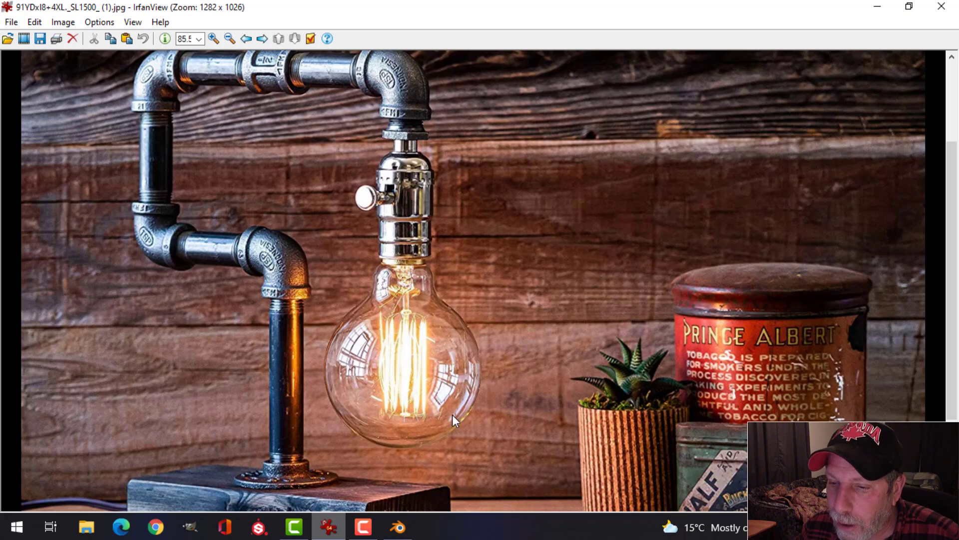
pyautogui.click(396, 528)
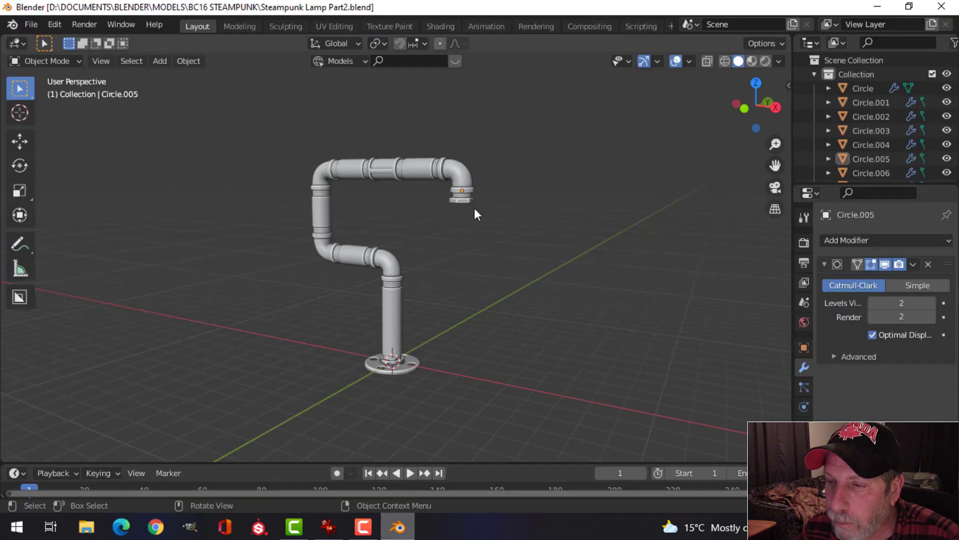
# Step: Snap the 3D cursor to the hex fitting under the end elbow, working in front view
pyautogui.scroll(4, 475, 214)
pyautogui.click(542, 133)
pyautogui.press('KP_1')
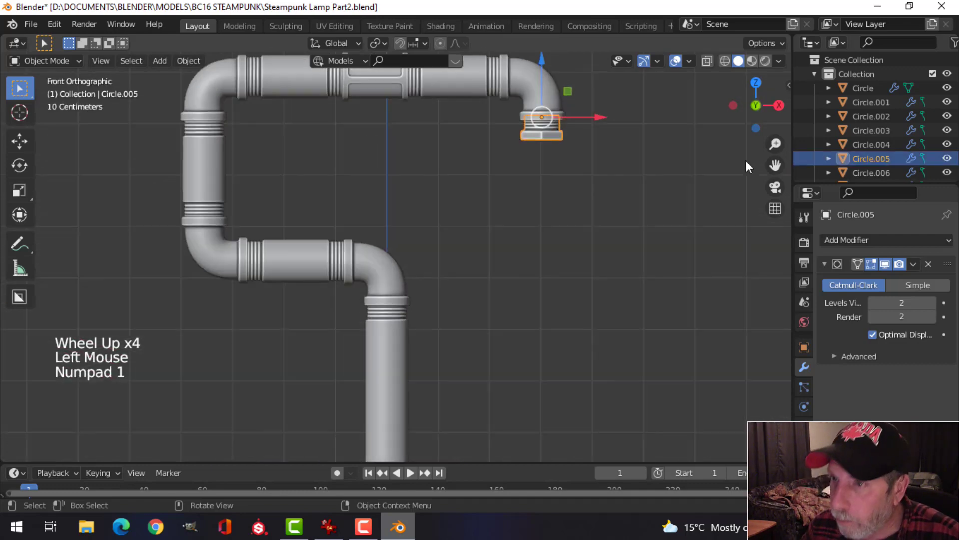
pyautogui.scroll(2, 745, 158)
pyautogui.keyDown('shift'); pyautogui.moveTo(745, 157); pyautogui.dragTo(543, 231, button='middle'); pyautogui.keyUp('shift')
pyautogui.scroll(1, 400, 241)
pyautogui.keyDown('shift'); pyautogui.moveTo(400, 242); pyautogui.dragTo(447, 273, button='middle'); pyautogui.keyUp('shift')
pyautogui.scroll(3, 433, 245)
pyautogui.scroll(-2, 448, 261)
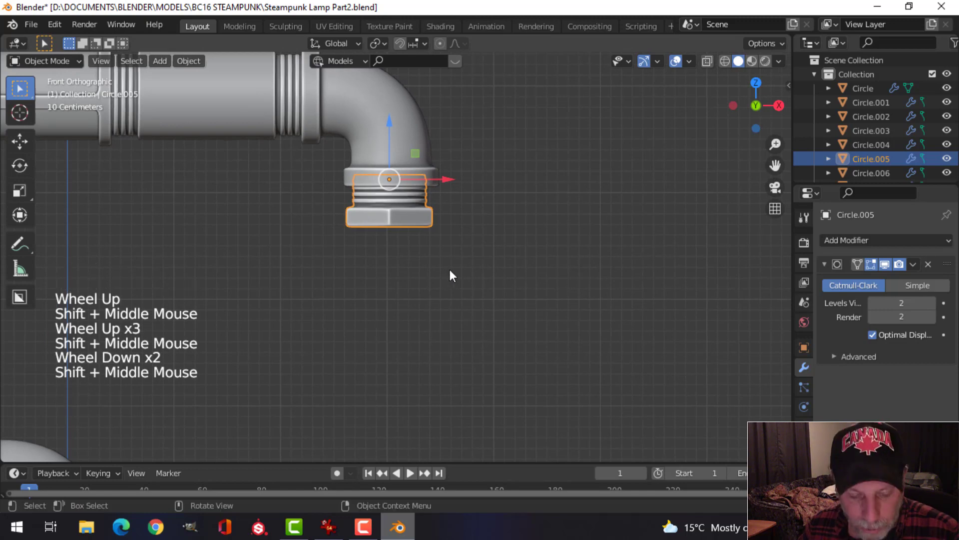
pyautogui.hotkey('shift', 's')
pyautogui.click(470, 344)
# Step: Add the pipe lamp photo 91YDxI8+4XL._SL1500_ from the STEAMPUNK folder as a reference image aligned to the front view
pyautogui.scroll(-2, 481, 262)
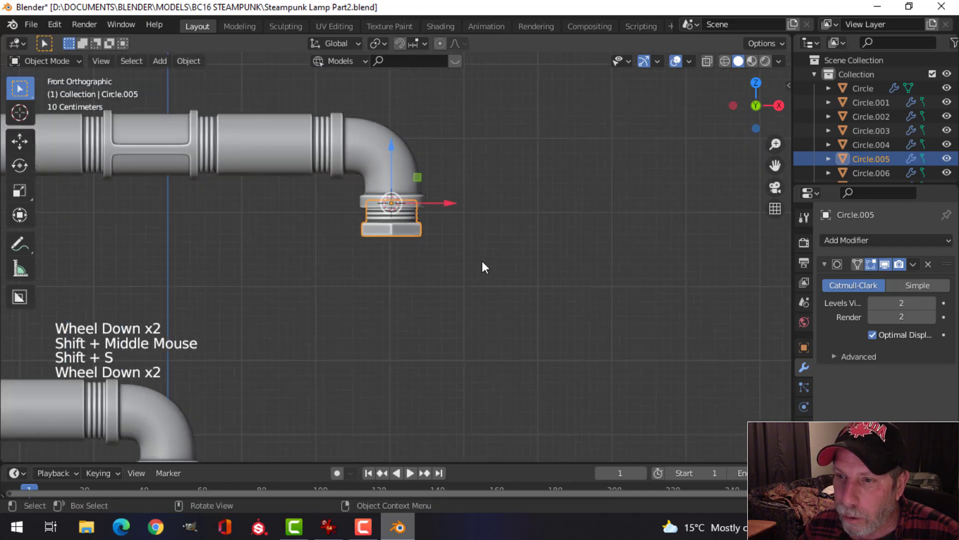
pyautogui.hotkey('shift', 'a')
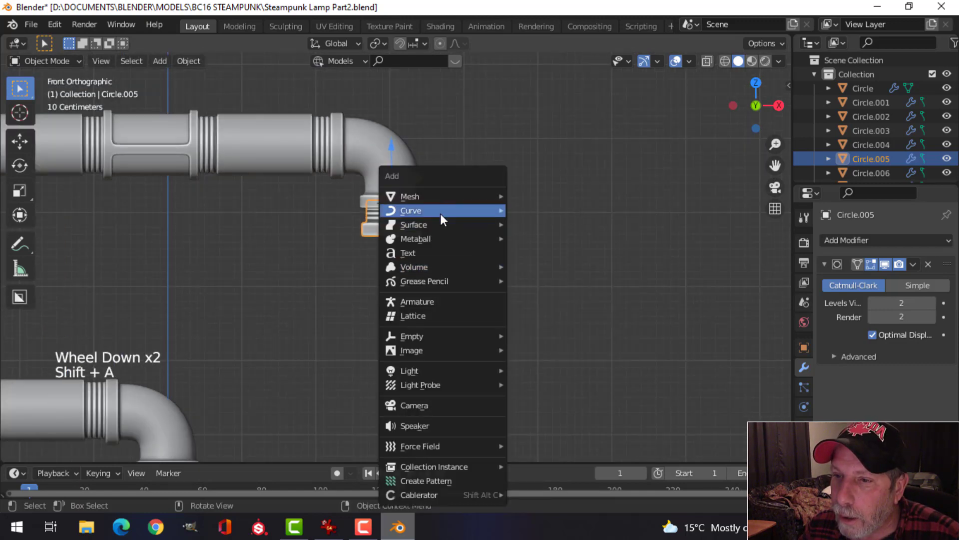
pyautogui.moveTo(425, 349)
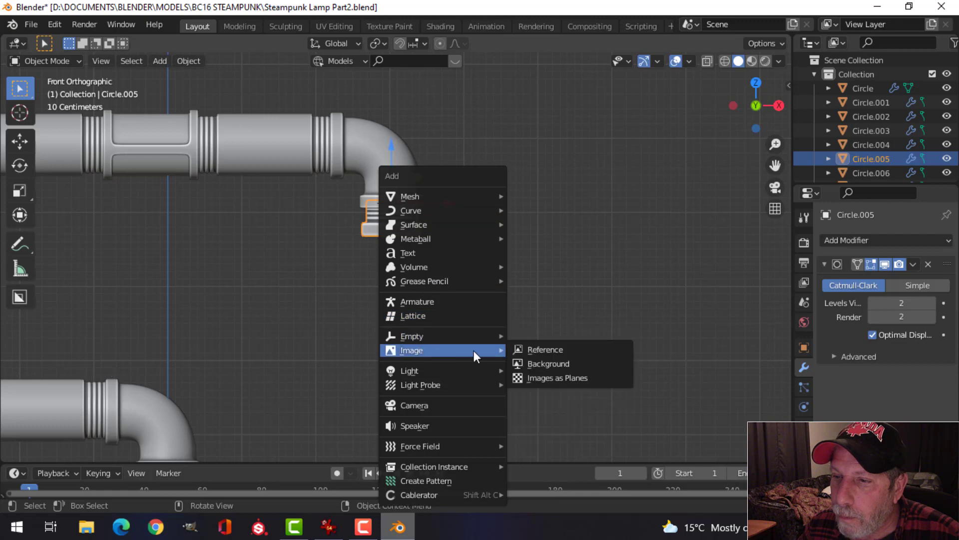
pyautogui.click(520, 351)
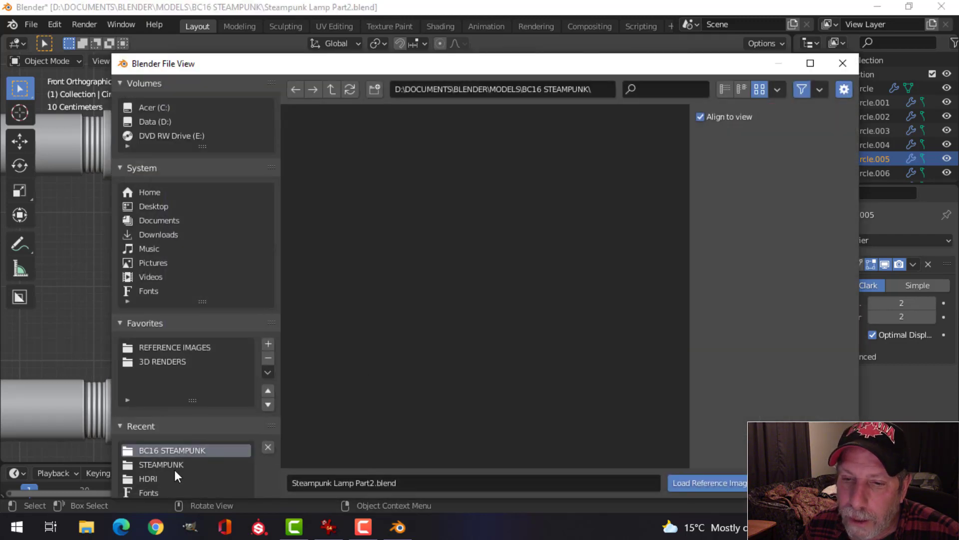
pyautogui.click(173, 465)
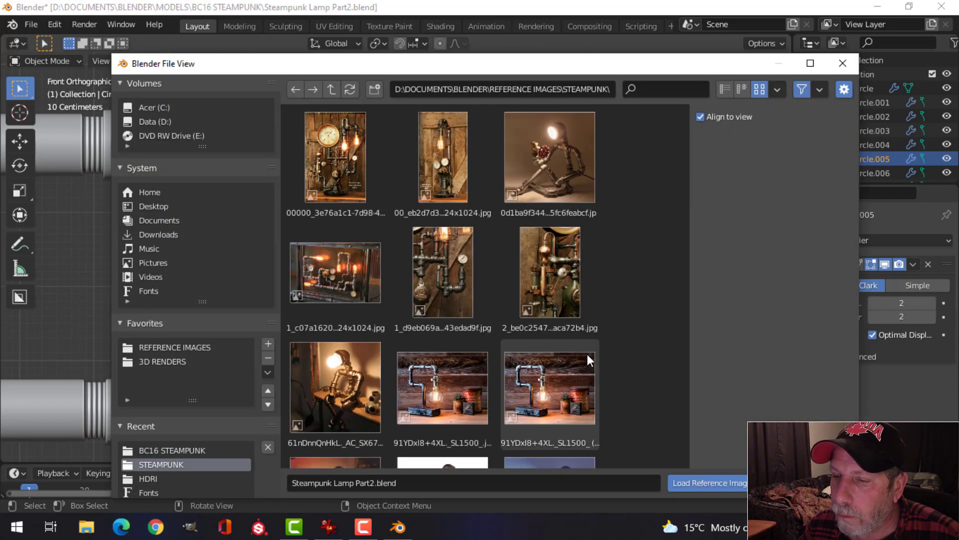
pyautogui.click(443, 388)
pyautogui.click(685, 483)
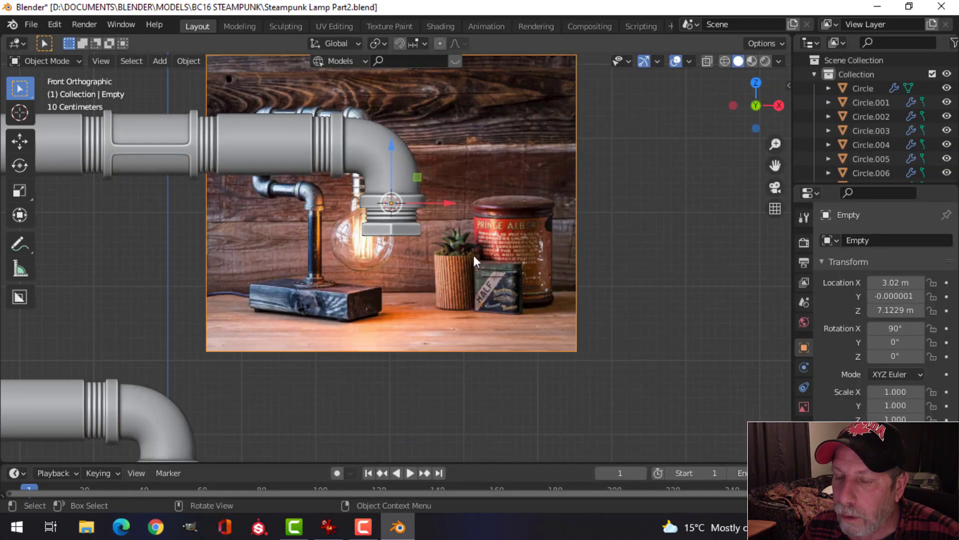
# Step: Scale the reference image to about 1.915 and move it so the photographed socket hangs beneath the hex fitting
pyautogui.scroll(2, 474, 256)
pyautogui.press('g')
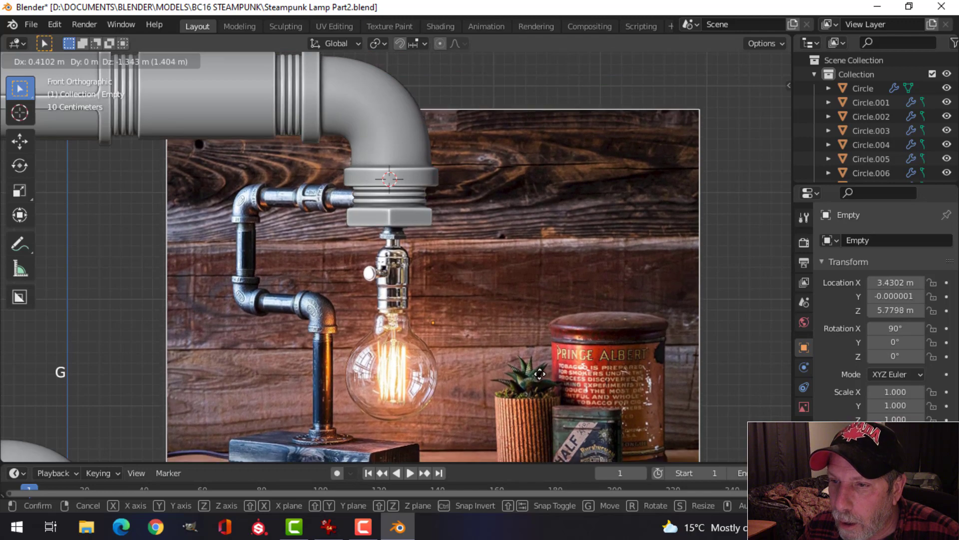
pyautogui.click(538, 359)
pyautogui.press('s')
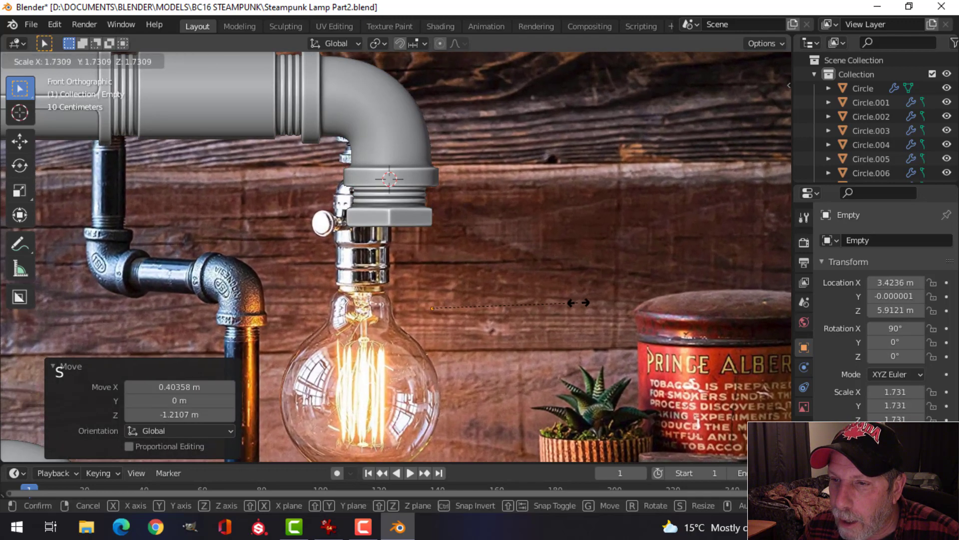
pyautogui.click(594, 315)
pyautogui.press('g')
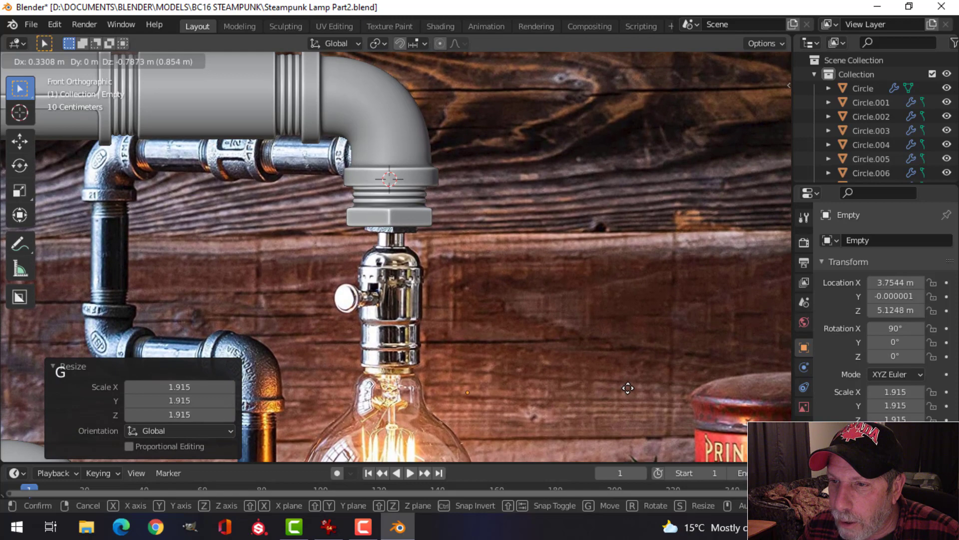
pyautogui.click(629, 384)
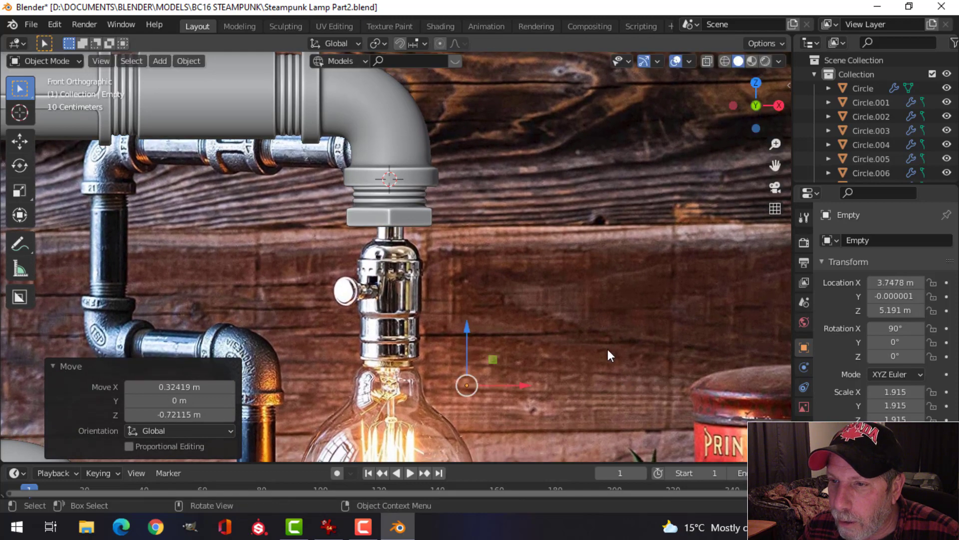
# Step: Enlarge the reference image to a scale of about 2.856 and realign the socket's neck under the hex fitting
pyautogui.press('s')
pyautogui.press('Return')
pyautogui.press('g')
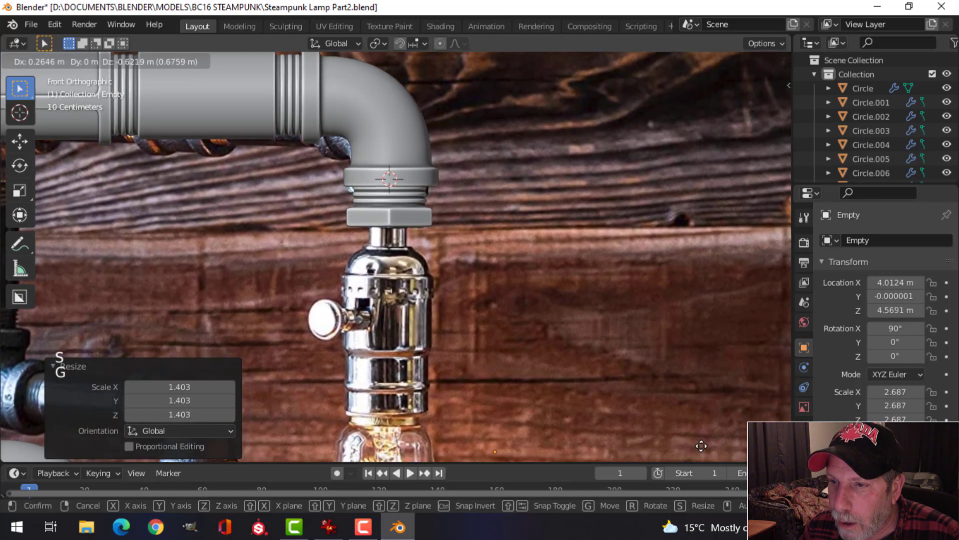
pyautogui.click(702, 445)
pyautogui.press('s')
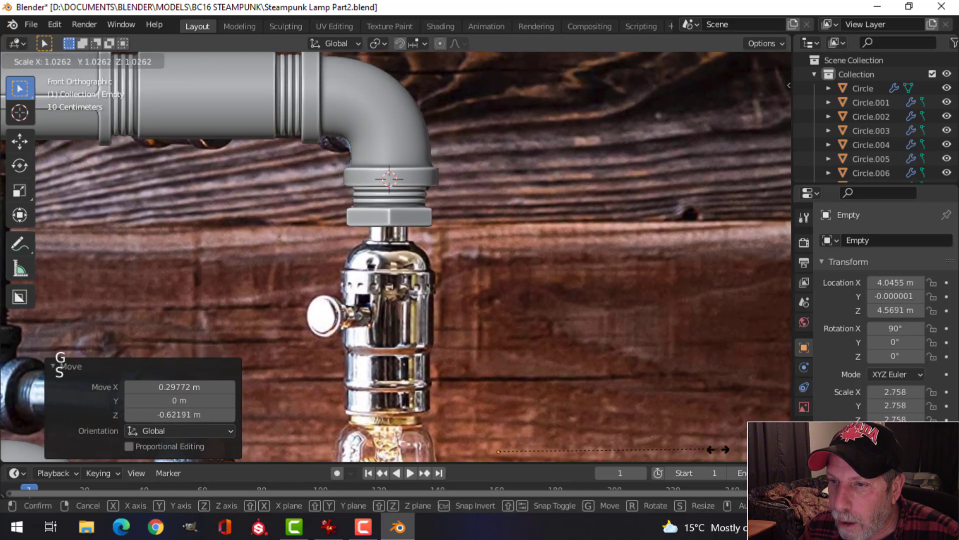
pyautogui.press('Return')
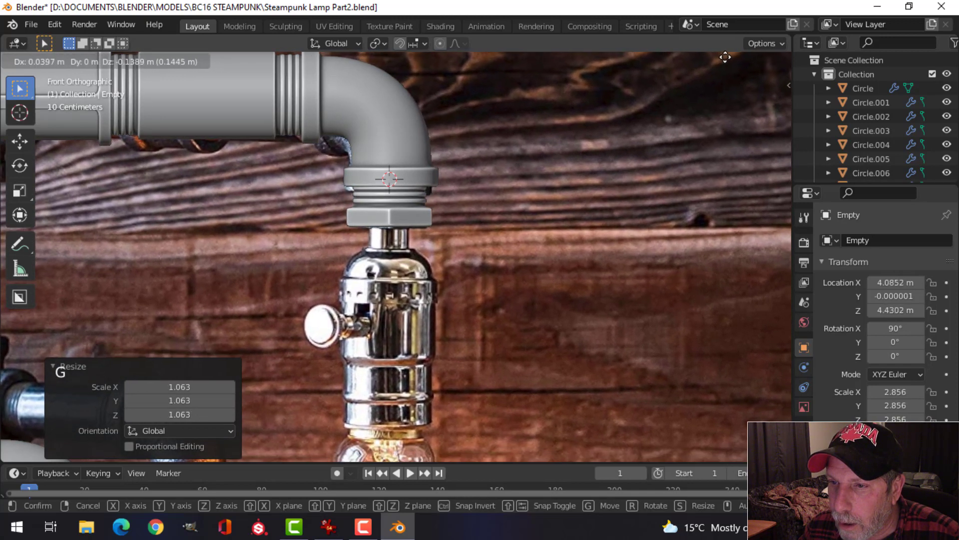
pyautogui.click(724, 56)
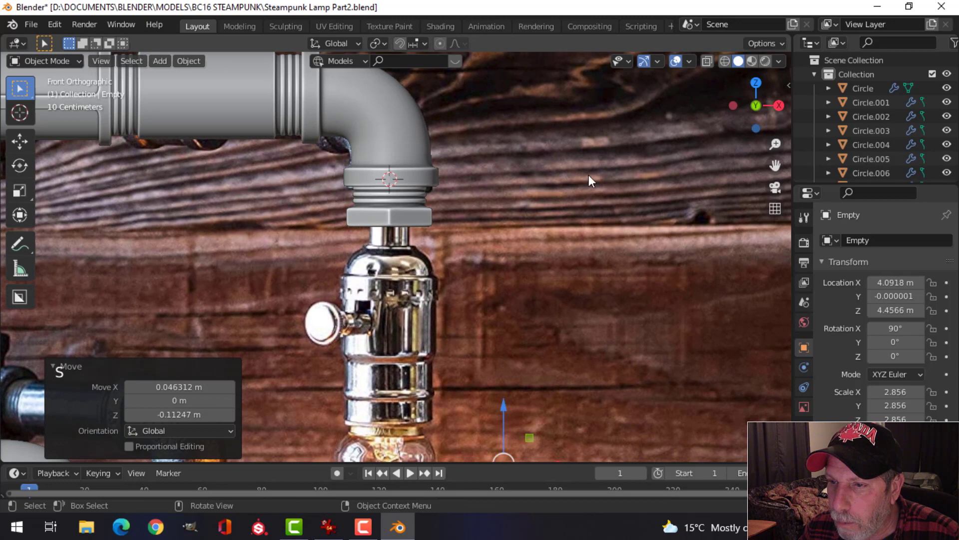
# Step: Fine-tune the reference image to a scale of about 2.949 and centre its socket below the hex fitting
pyautogui.press('s')
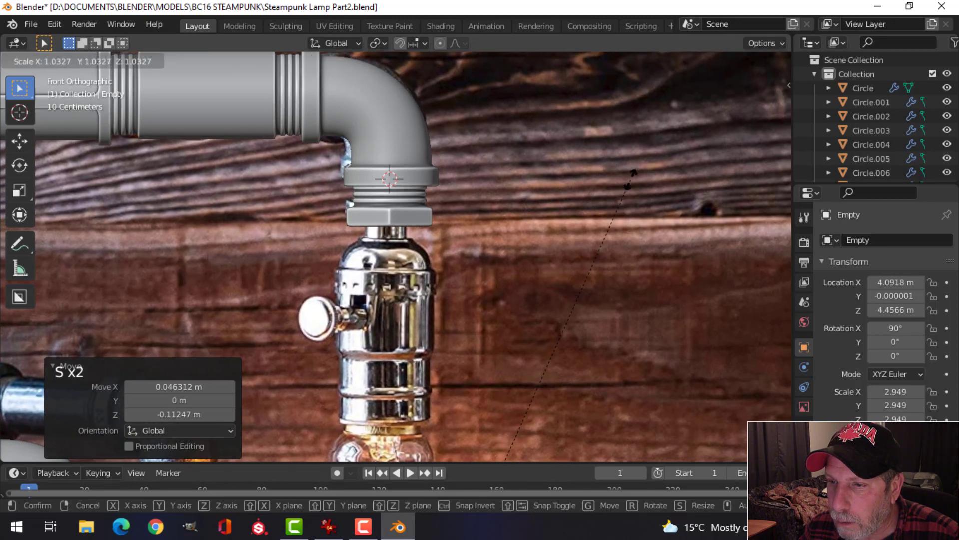
pyautogui.click(630, 186)
pyautogui.press('g')
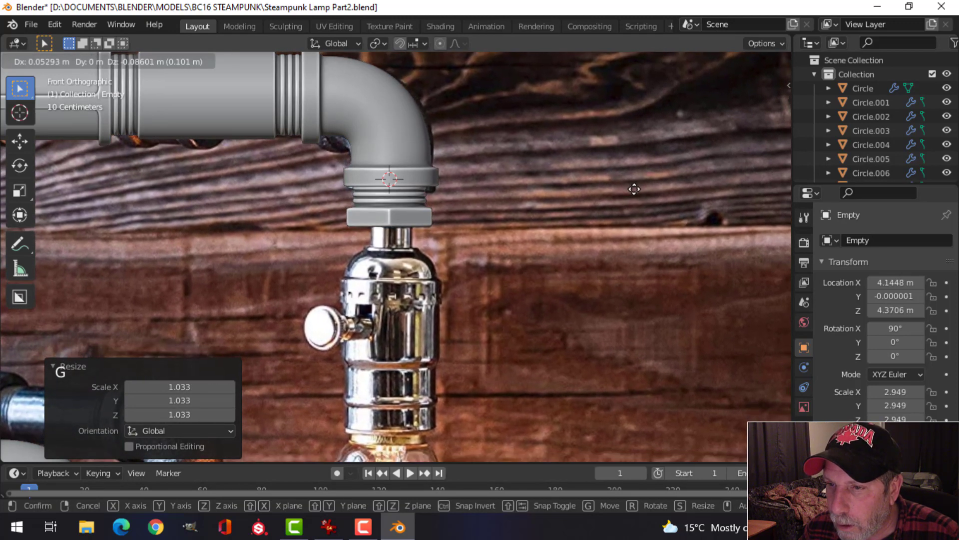
pyautogui.click(632, 187)
# Step: Examine the overlaid reference photo against the pipe model, focusing on the socket's shape beneath the hex fitting
pyautogui.scroll(-4, 580, 155)
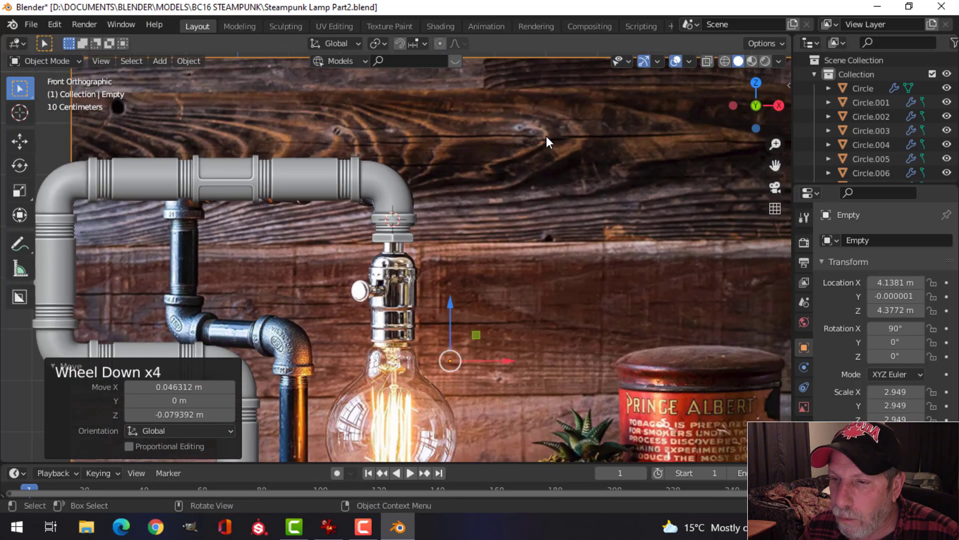
pyautogui.keyDown('shift'); pyautogui.moveTo(546, 136); pyautogui.dragTo(491, 234, button='middle'); pyautogui.keyUp('shift')
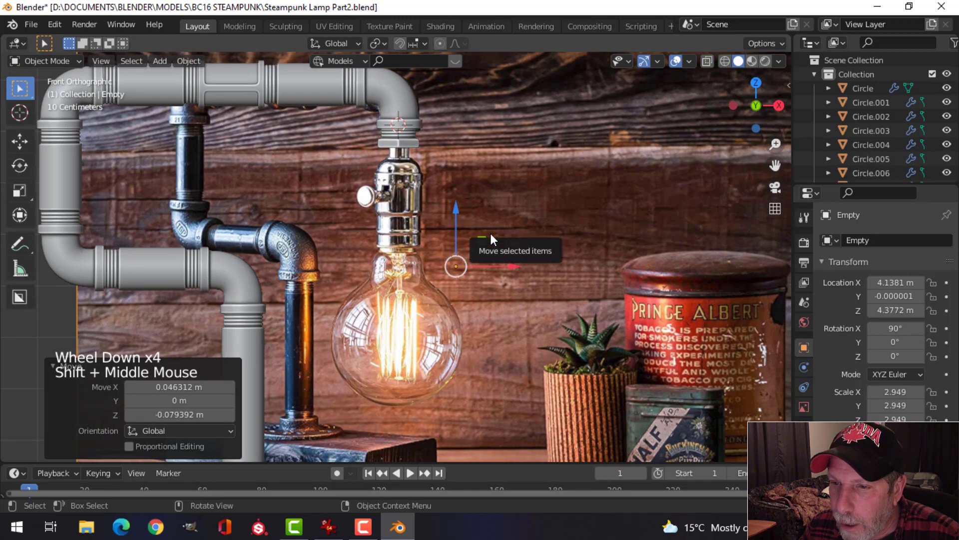
pyautogui.scroll(1, 491, 233)
pyautogui.scroll(-2, 490, 233)
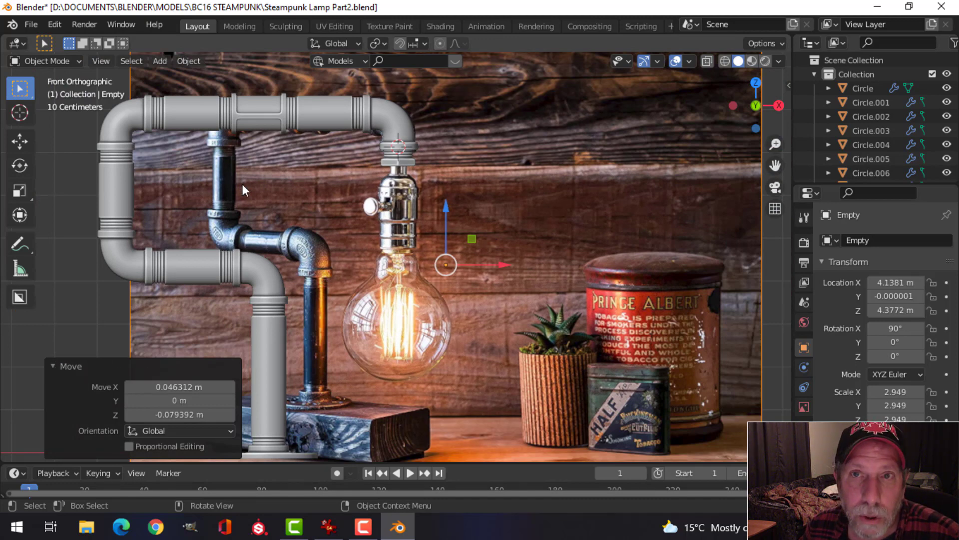
pyautogui.scroll(3, 529, 205)
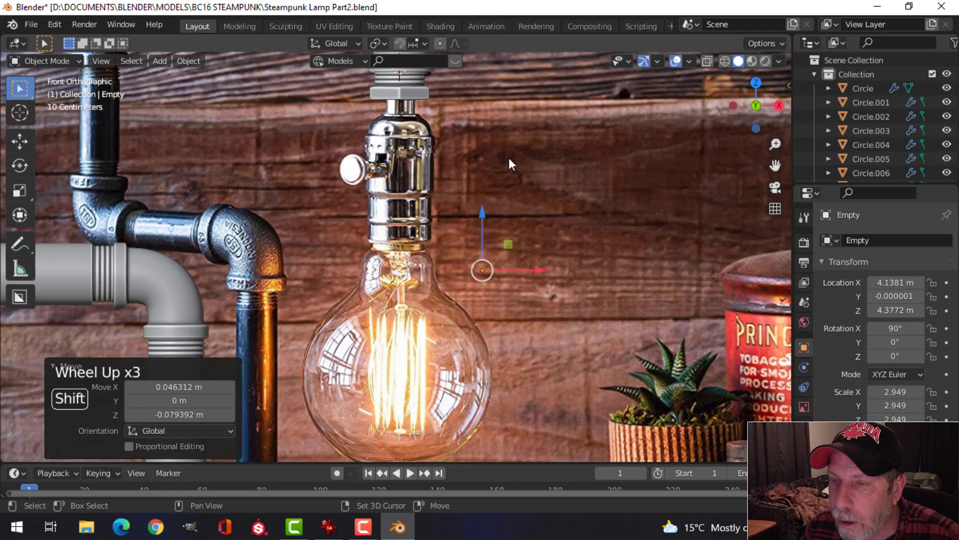
pyautogui.keyDown('shift'); pyautogui.moveTo(510, 160); pyautogui.dragTo(505, 203, button='middle'); pyautogui.keyUp('shift')
pyautogui.scroll(2, 506, 202)
pyautogui.scroll(1, 504, 198)
pyautogui.scroll(-2, 503, 196)
pyautogui.scroll(2, 470, 195)
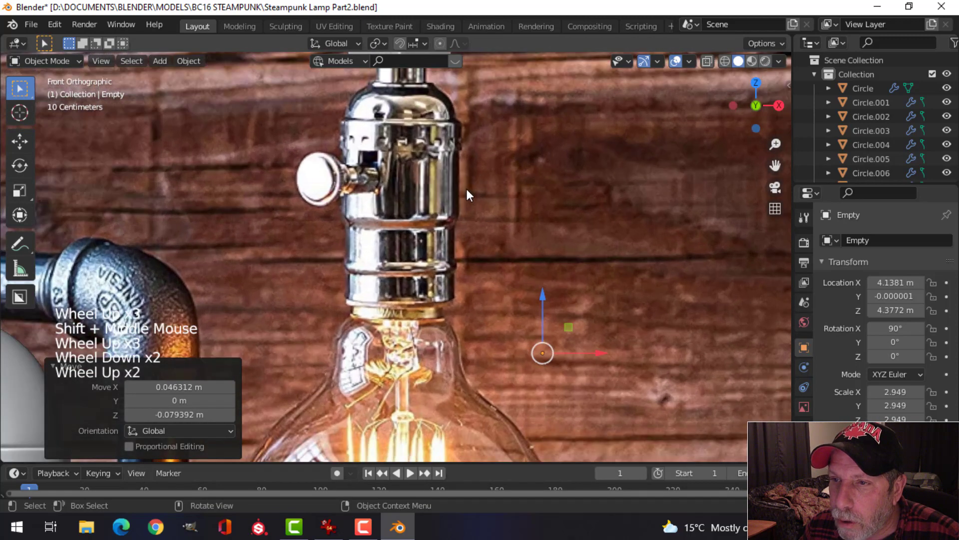
pyautogui.scroll(-2, 449, 170)
pyautogui.keyDown('shift'); pyautogui.moveTo(445, 146); pyautogui.dragTo(435, 210, button='middle'); pyautogui.keyUp('shift')
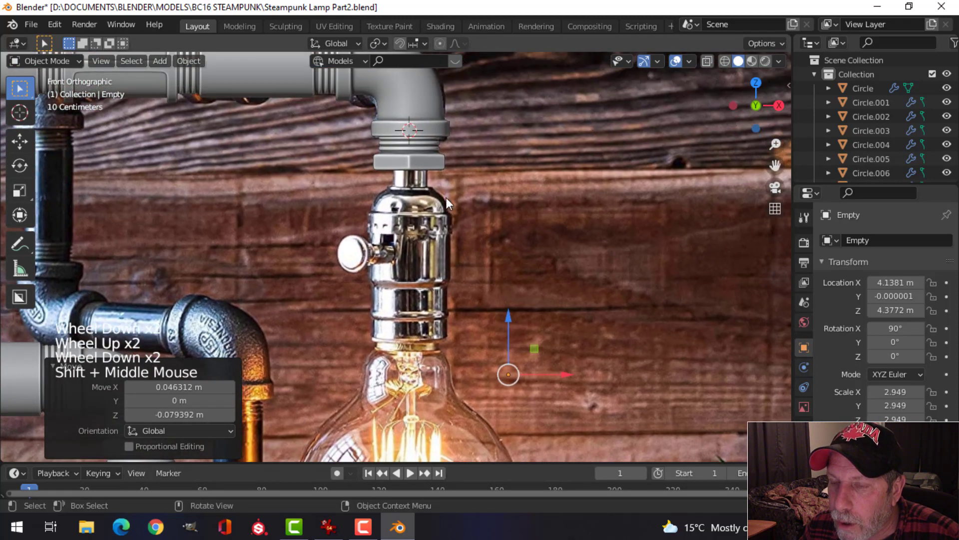
pyautogui.scroll(1, 541, 200)
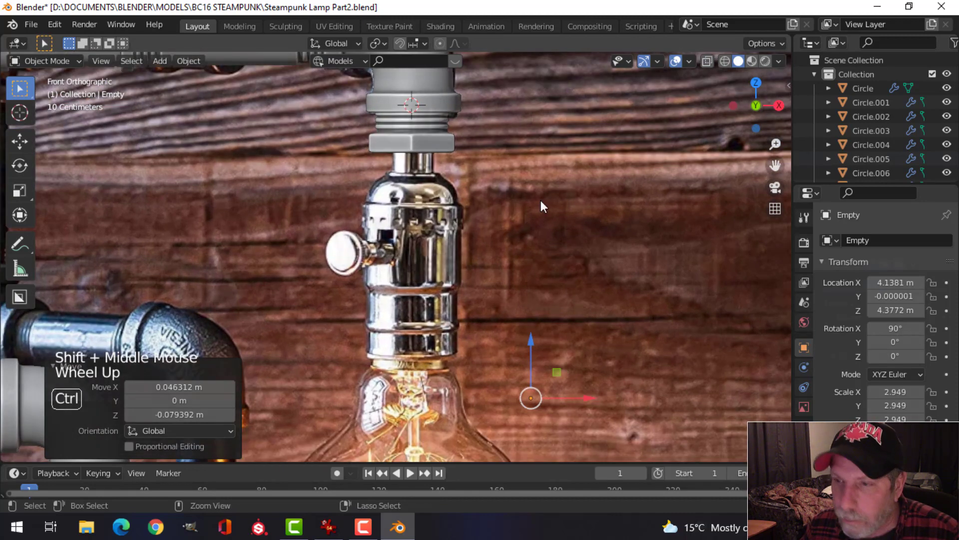
# Step: Save the lamp file and examine the photographed socket's profile beneath the hex fitting
pyautogui.hotkey('ctrl', 's')
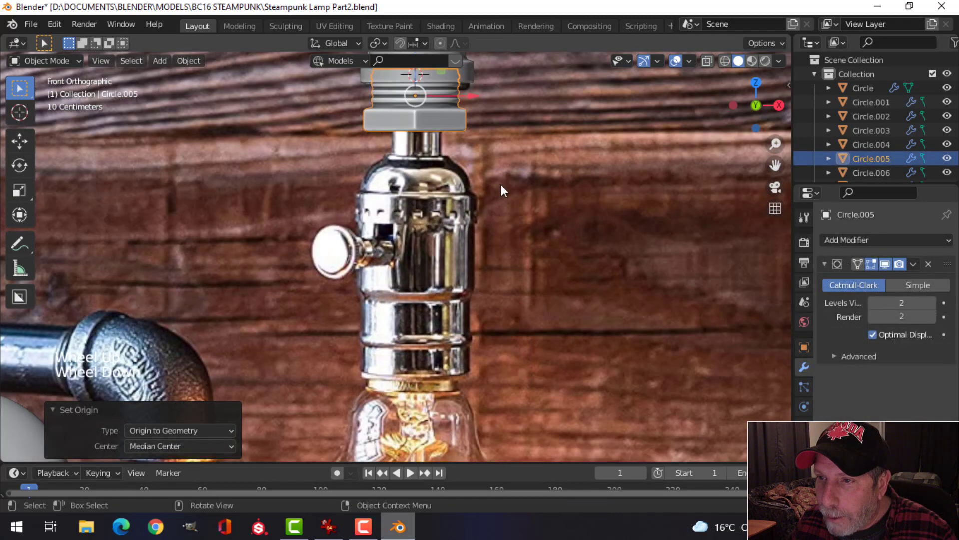
pyautogui.keyDown('shift'); pyautogui.moveTo(502, 185); pyautogui.dragTo(532, 171, button='middle'); pyautogui.keyUp('shift')
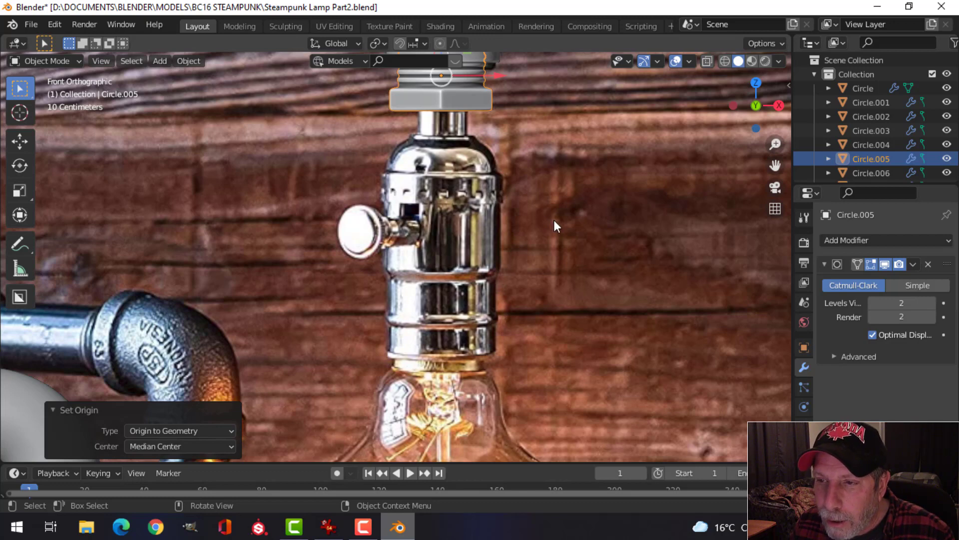
pyautogui.scroll(1, 554, 221)
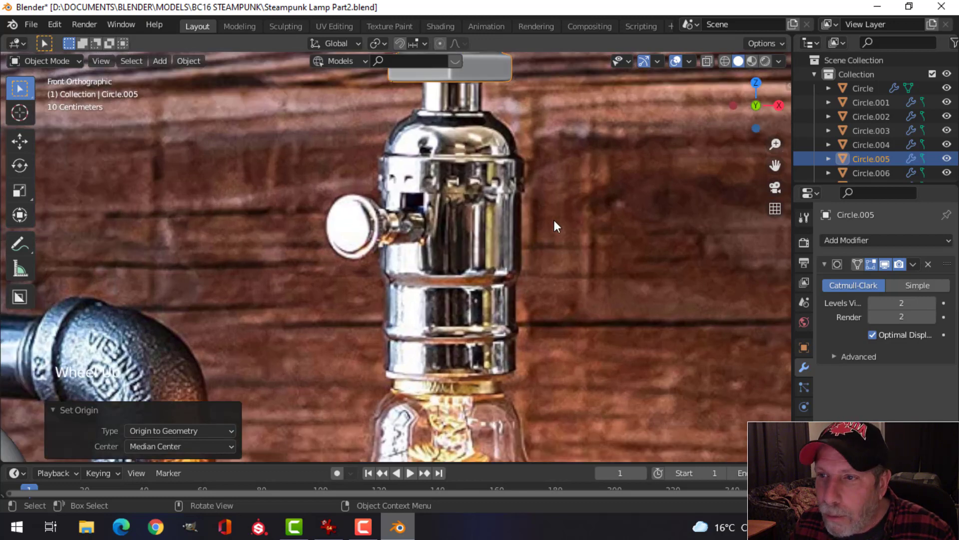
pyautogui.scroll(-1, 554, 221)
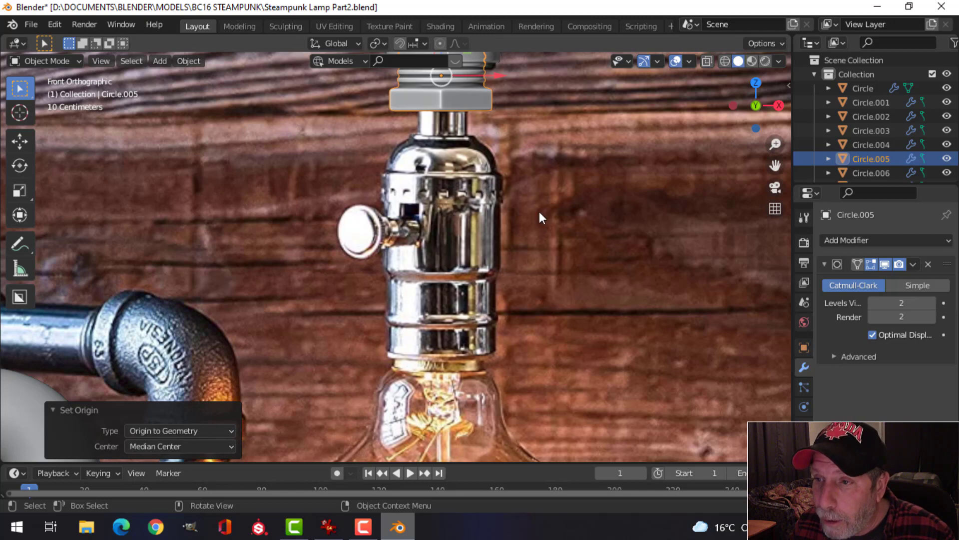
pyautogui.scroll(-1, 539, 212)
pyautogui.scroll(4, 479, 196)
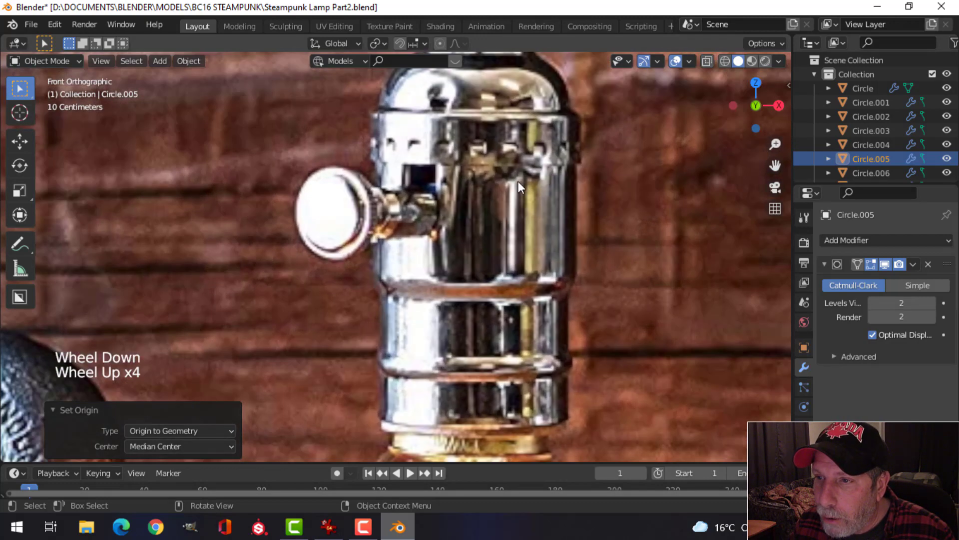
pyautogui.keyDown('shift'); pyautogui.moveTo(518, 181); pyautogui.dragTo(490, 248, button='middle'); pyautogui.keyUp('shift')
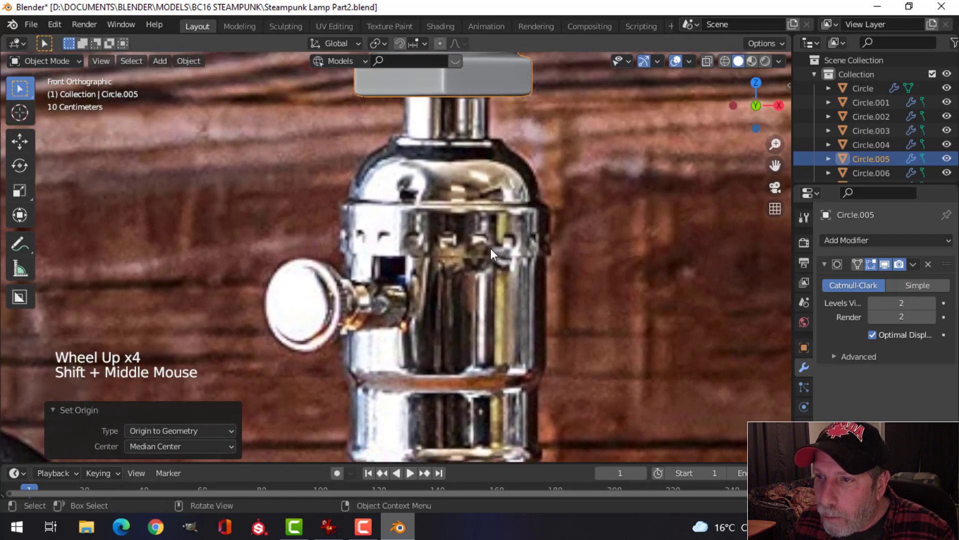
pyautogui.keyDown('shift'); pyautogui.scroll(-1, 505, 225); pyautogui.keyUp('shift')
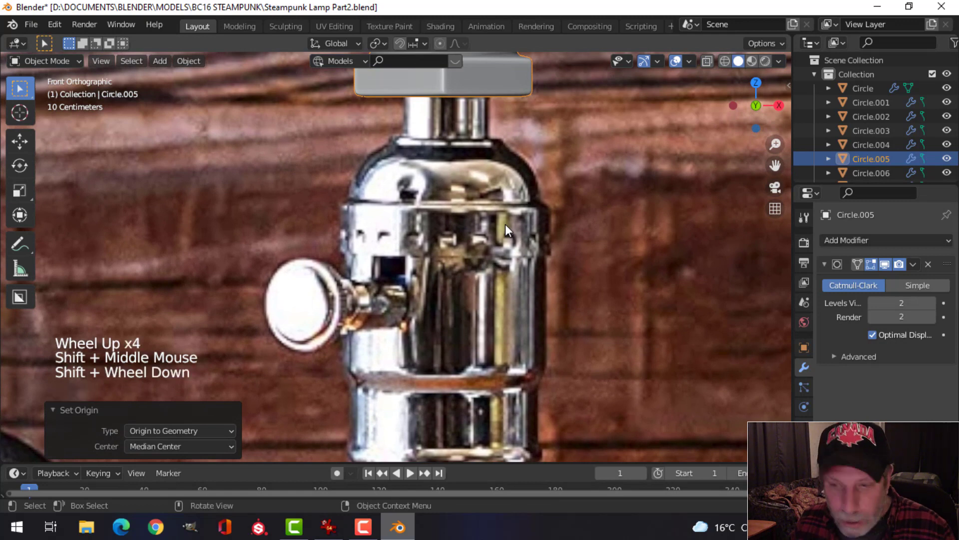
# Step: Add a 32-vertex cylinder mesh, 1 m in radius and 2 m deep, with its cap fill type set to Nothing
pyautogui.hotkey('shift', 'a')
pyautogui.moveTo(497, 70)
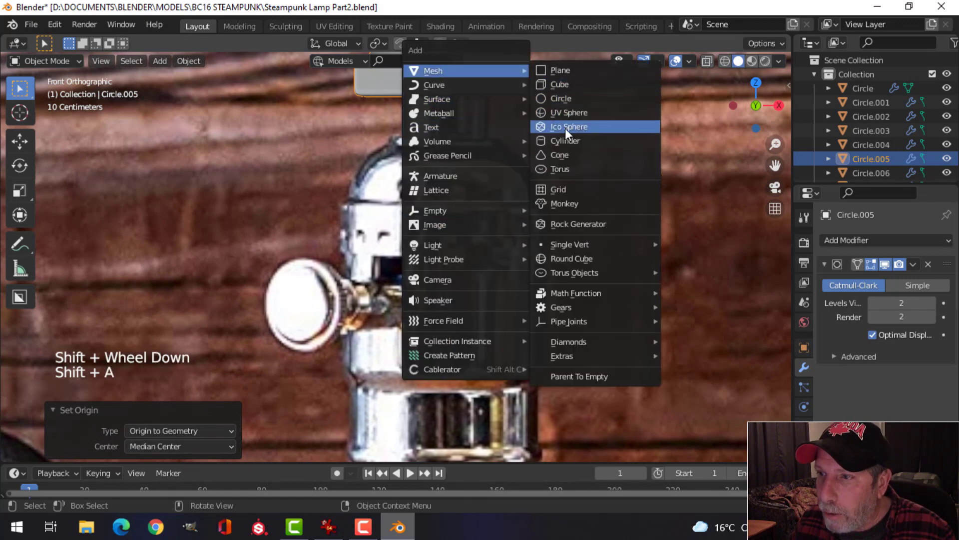
pyautogui.click(561, 145)
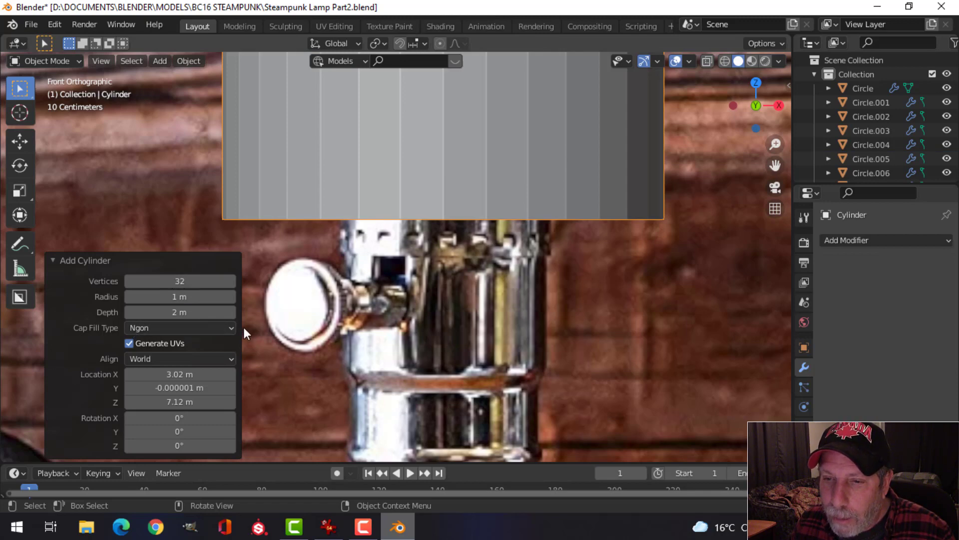
pyautogui.click(229, 325)
pyautogui.click(183, 338)
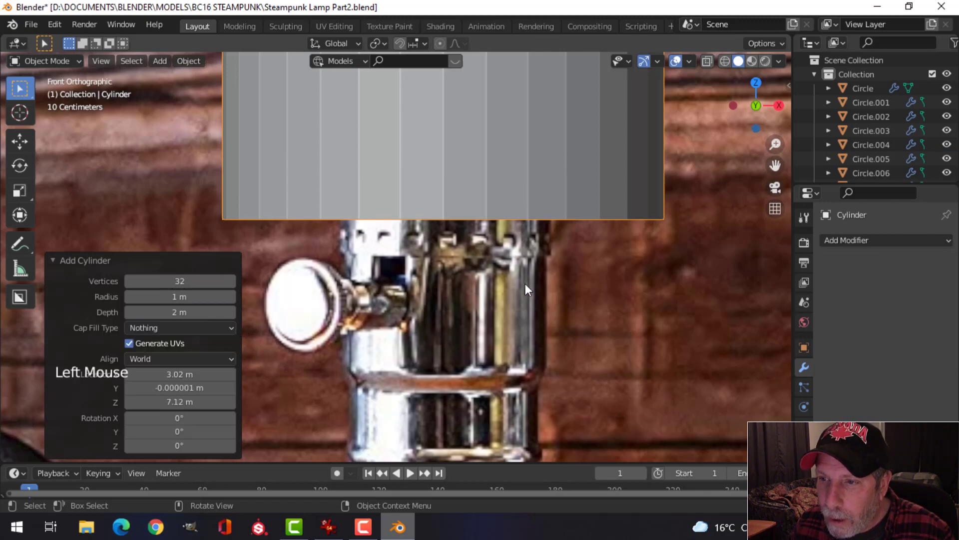
pyautogui.scroll(-2, 526, 283)
pyautogui.moveTo(526, 284); pyautogui.dragTo(511, 314, button='middle')
pyautogui.scroll(-2, 515, 308)
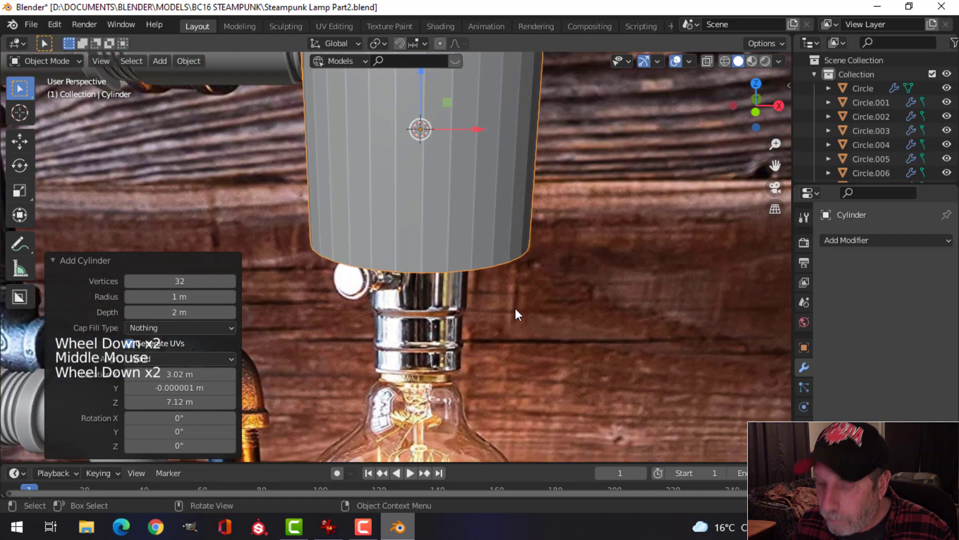
# Step: In Edit Mode, scale the cylinder mesh to about 0.333 and move it down about 0.668 m along Z below the hex fitting
pyautogui.press('KP_1')
pyautogui.scroll(-2, 511, 265)
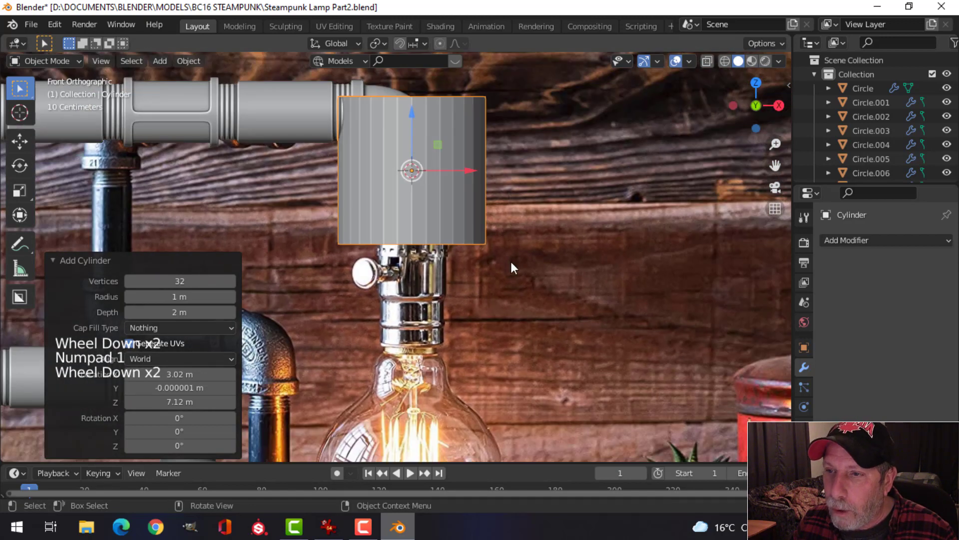
pyautogui.keyDown('shift'); pyautogui.moveTo(512, 266); pyautogui.dragTo(517, 349, button='middle'); pyautogui.keyUp('shift')
pyautogui.scroll(2, 526, 289)
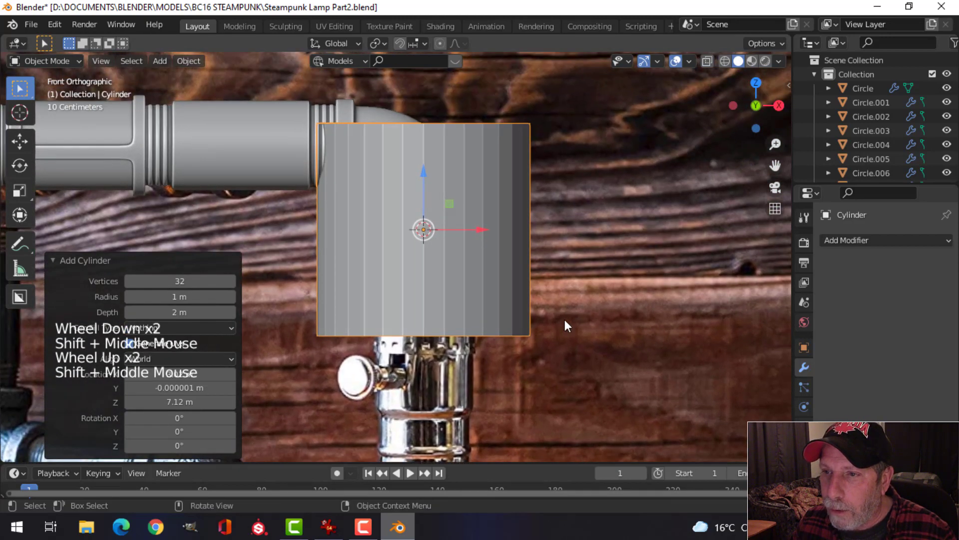
pyautogui.press('Tab')
pyautogui.press('s')
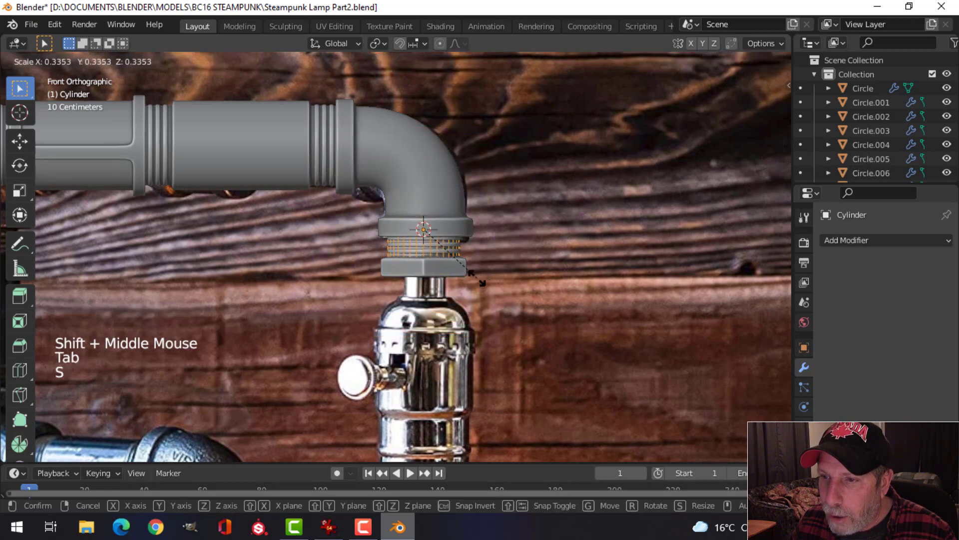
pyautogui.click(482, 283)
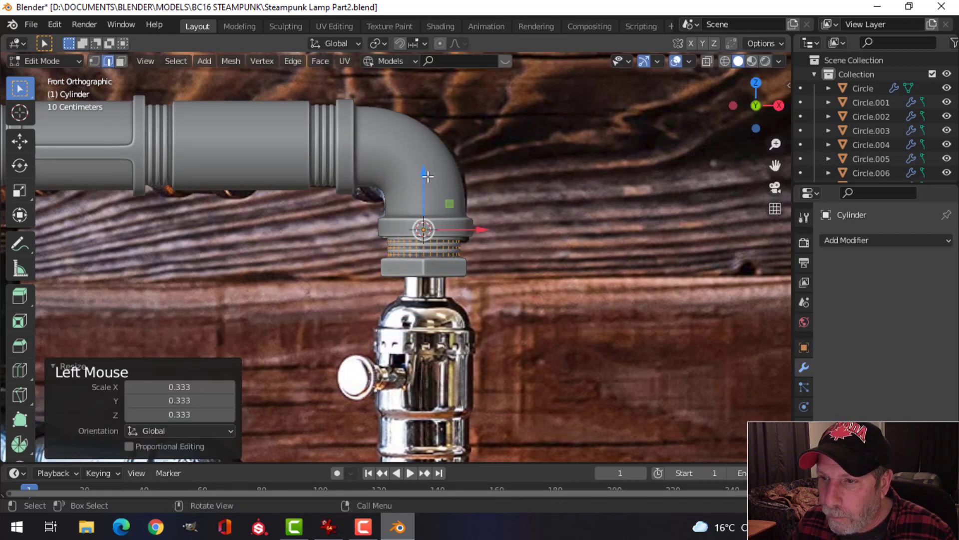
pyautogui.press('g')
pyautogui.press('z')
pyautogui.click(423, 248)
pyautogui.scroll(2, 619, 288)
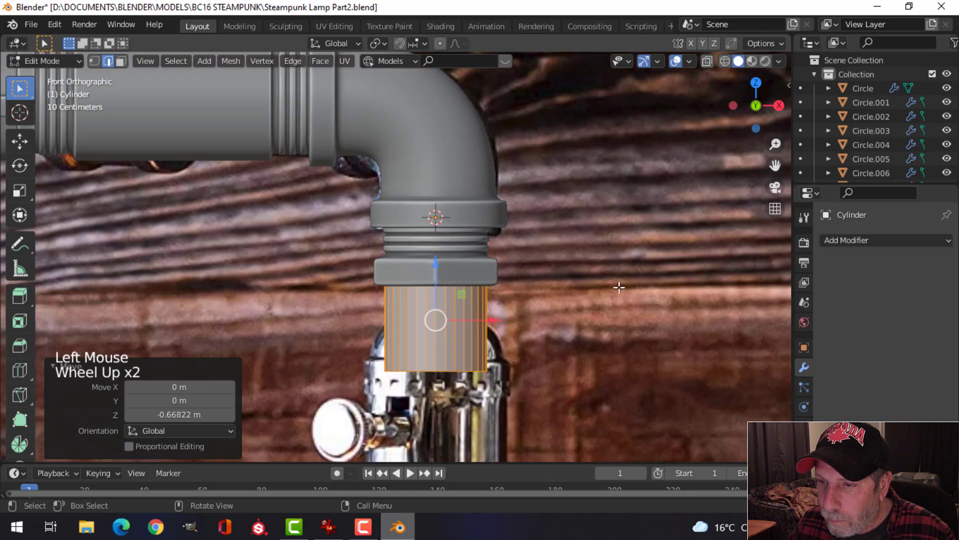
# Step: Scale the cylinder mesh down by a factor of about 0.784 beneath the hex fitting
pyautogui.moveTo(619, 288); pyautogui.dragTo(575, 294, button='middle')
pyautogui.scroll(2, 575, 293)
pyautogui.press('s')
pyautogui.click(574, 294)
pyautogui.press('KP_1')
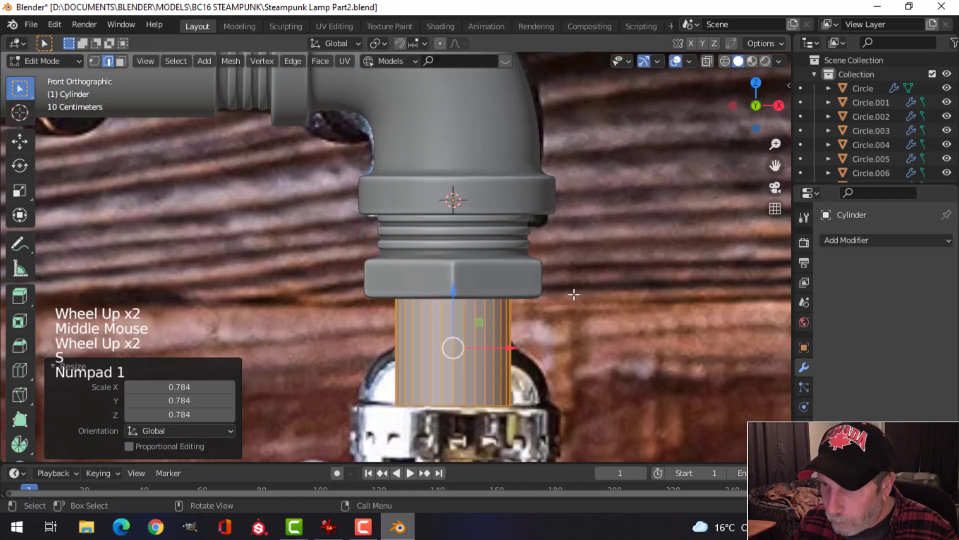
# Step: Switch to wireframe shading, scale the cylinder by about 0.730 to match the photographed neck, and raise its top edge into the hex fitting
pyautogui.press('z')
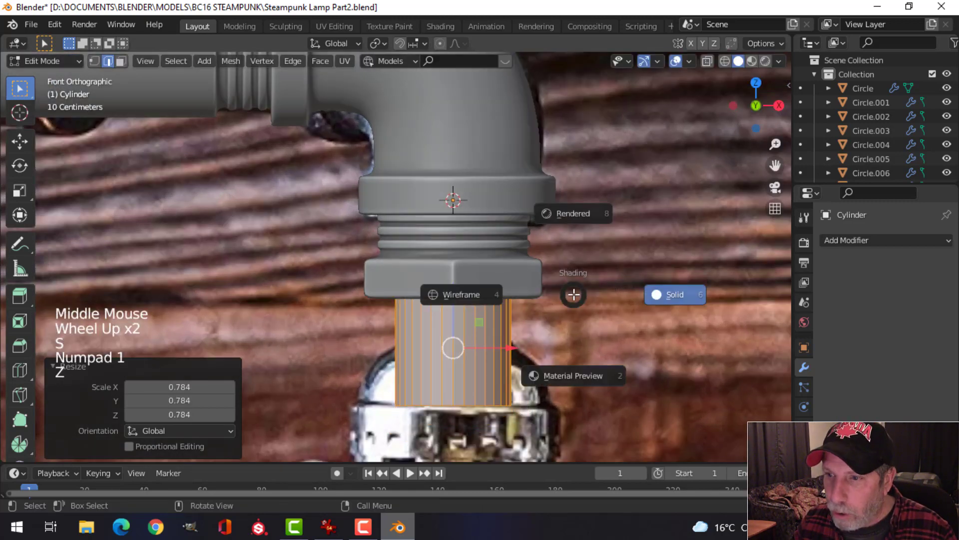
pyautogui.click(460, 292)
pyautogui.scroll(3, 552, 319)
pyautogui.keyDown('shift'); pyautogui.moveTo(552, 319); pyautogui.dragTo(575, 215, button='middle'); pyautogui.keyUp('shift')
pyautogui.press('s')
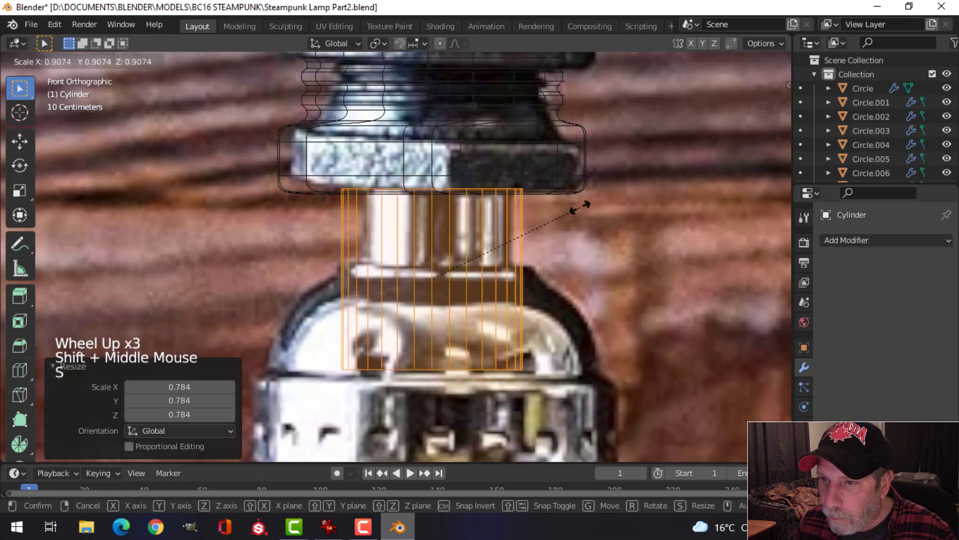
pyautogui.click(544, 205)
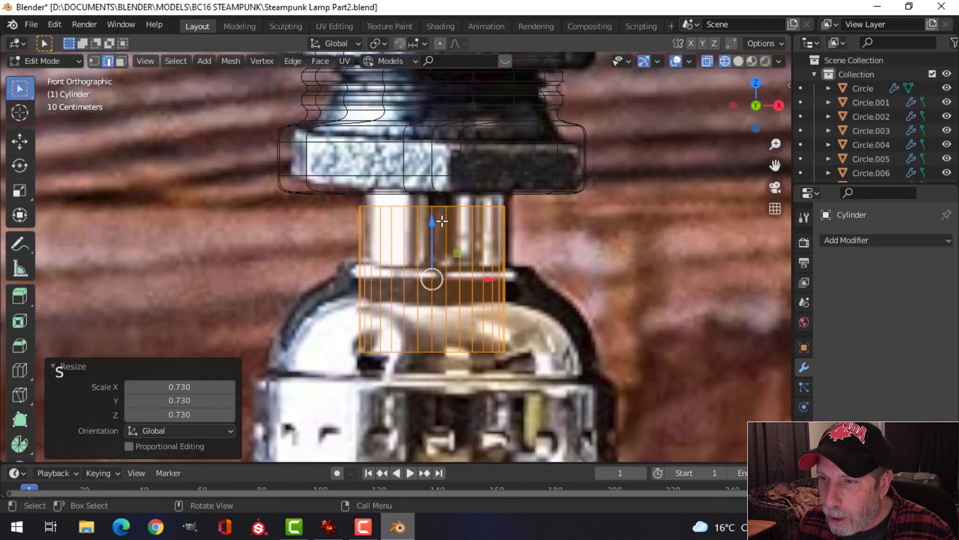
pyautogui.moveTo(435, 218); pyautogui.dragTo(433, 202)
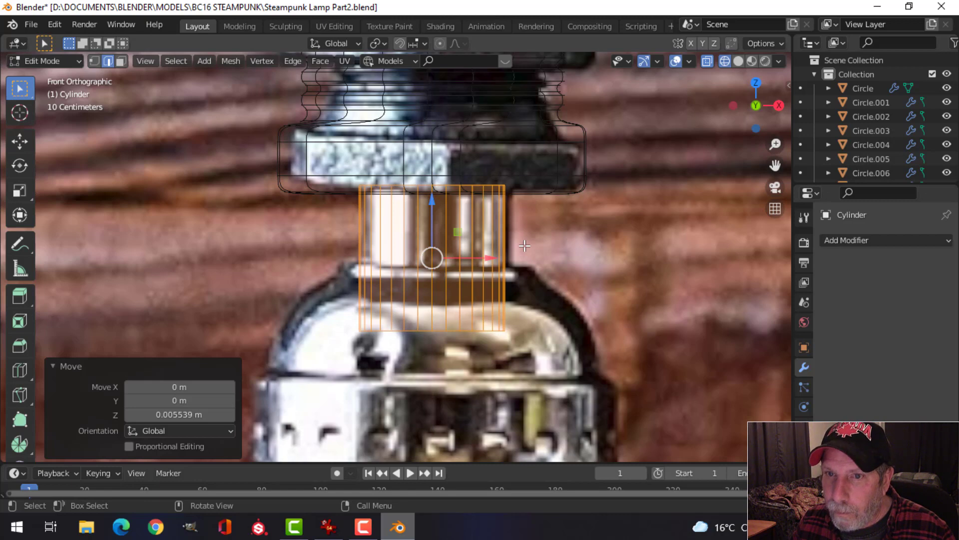
# Step: Select only the cylinder's bottom vertices and raise them to the lower end of the photographed neck
pyautogui.press('1')
pyautogui.hotkey('alt', 'a')
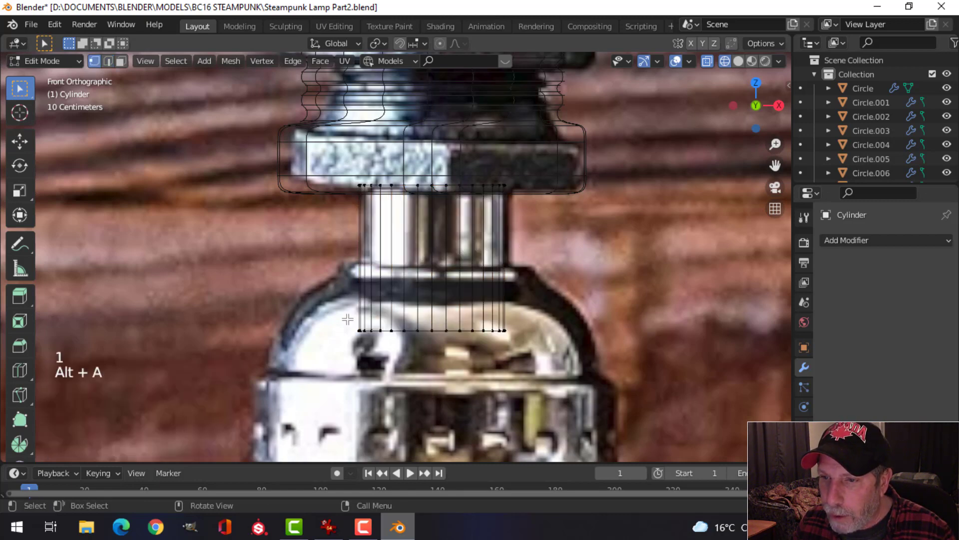
pyautogui.press('b')
pyautogui.moveTo(310, 300); pyautogui.dragTo(559, 354)
pyautogui.scroll(2, 468, 301)
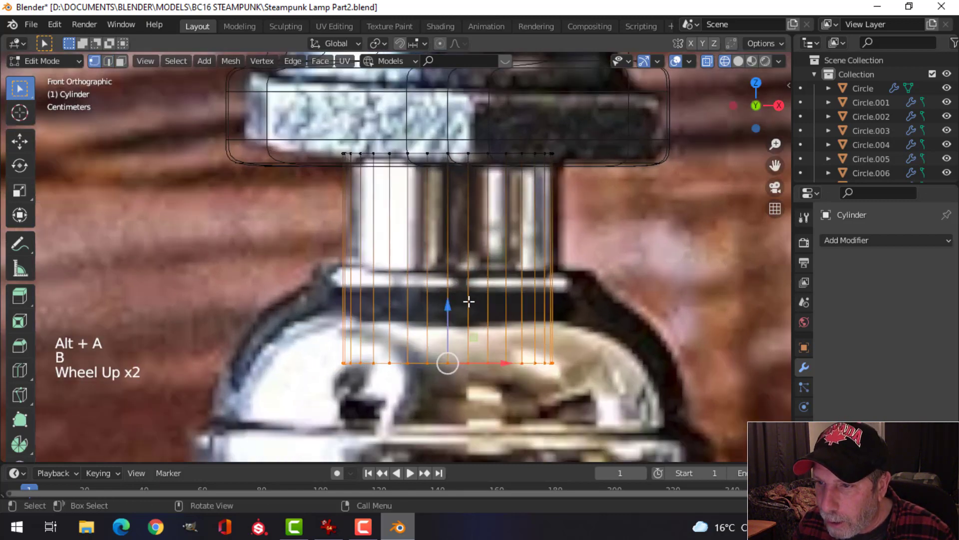
pyautogui.moveTo(443, 298); pyautogui.dragTo(447, 210)
pyautogui.scroll(1, 521, 278)
pyautogui.keyDown('shift'); pyautogui.moveTo(521, 278); pyautogui.dragTo(519, 254, button='middle'); pyautogui.keyUp('shift')
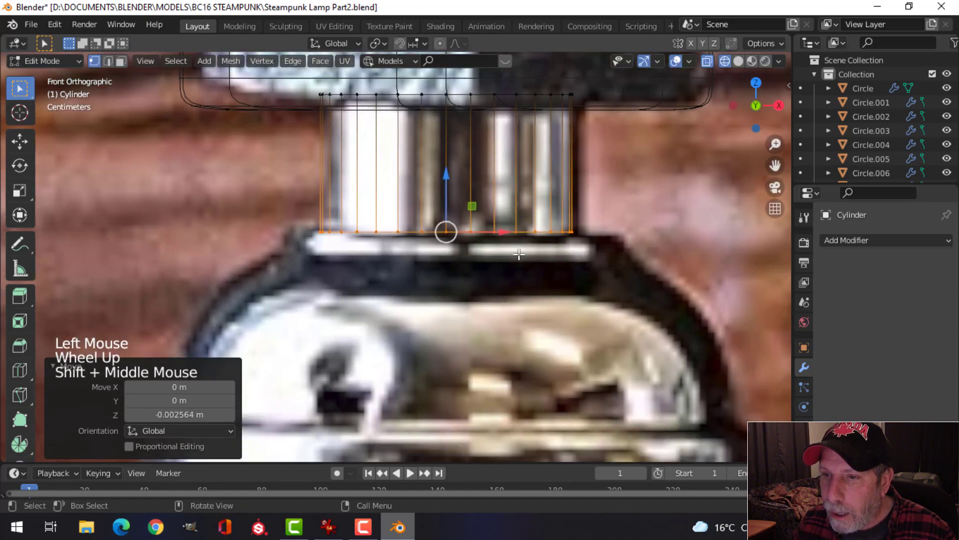
# Step: Extrude the neck's bottom edge loop outward at a scale of about 1.065 and lower it about 0.006 m
pyautogui.press('e')
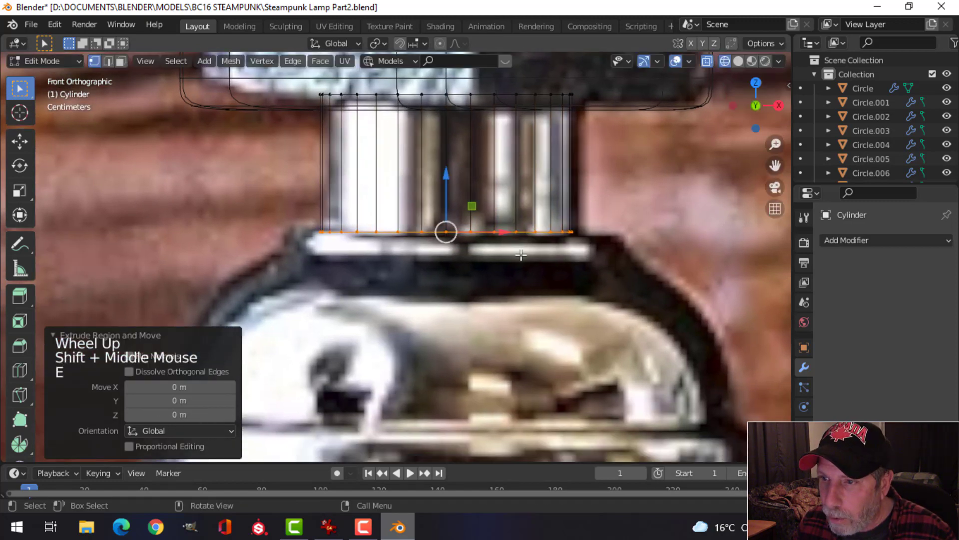
pyautogui.press('s')
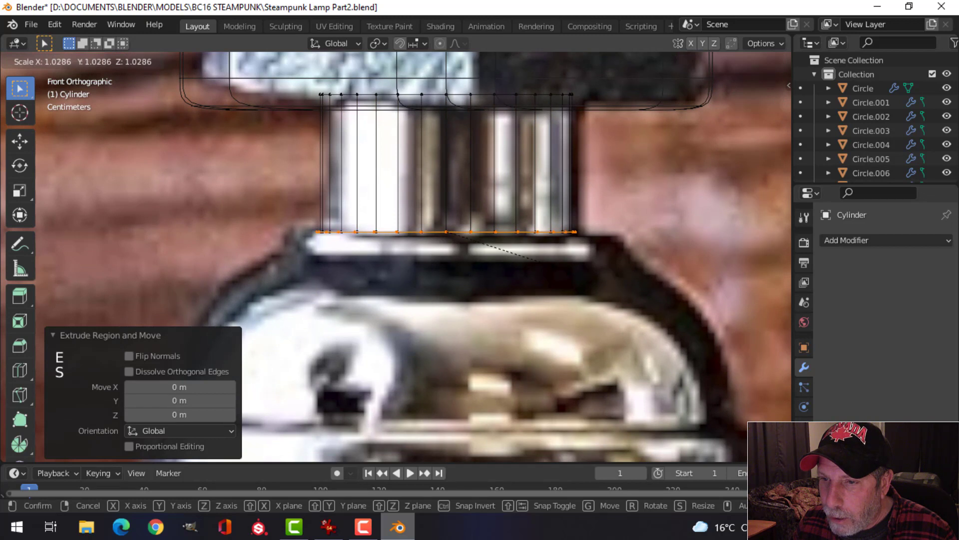
pyautogui.click(543, 254)
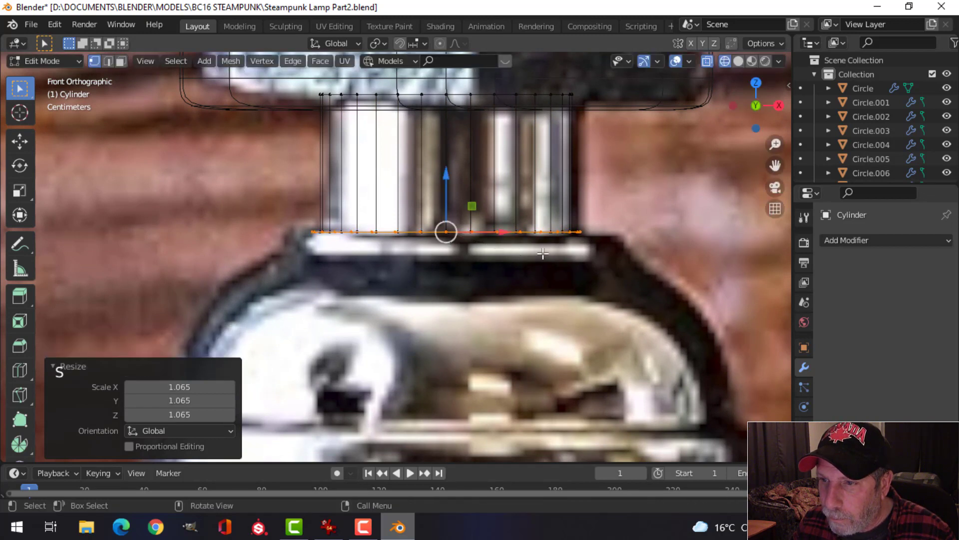
pyautogui.moveTo(446, 178); pyautogui.dragTo(503, 211)
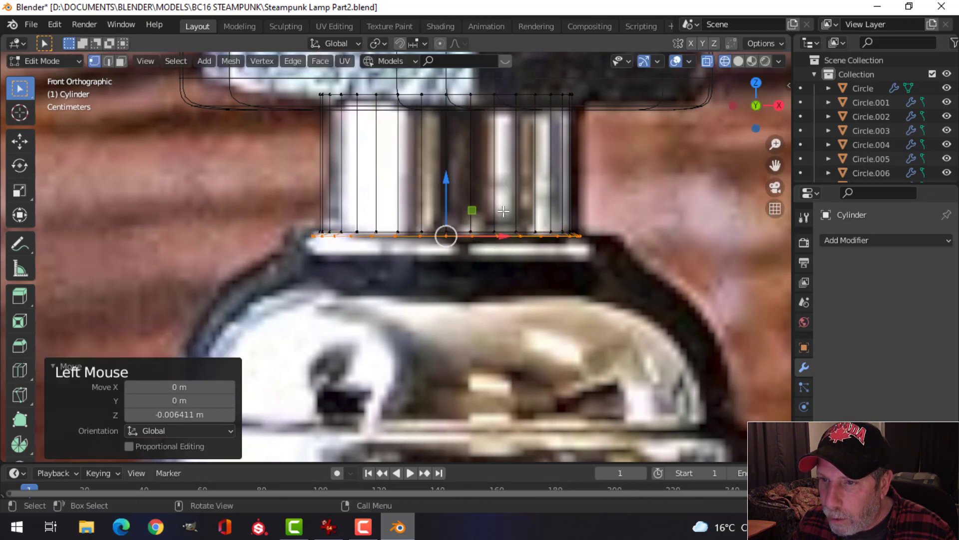
# Step: Extrude the collar down about 0.031 m, and extrude its lower edge outward at a scale of about 1.324
pyautogui.press('e')
pyautogui.moveTo(441, 181); pyautogui.dragTo(436, 206)
pyautogui.scroll(-1, 556, 272)
pyautogui.press('e')
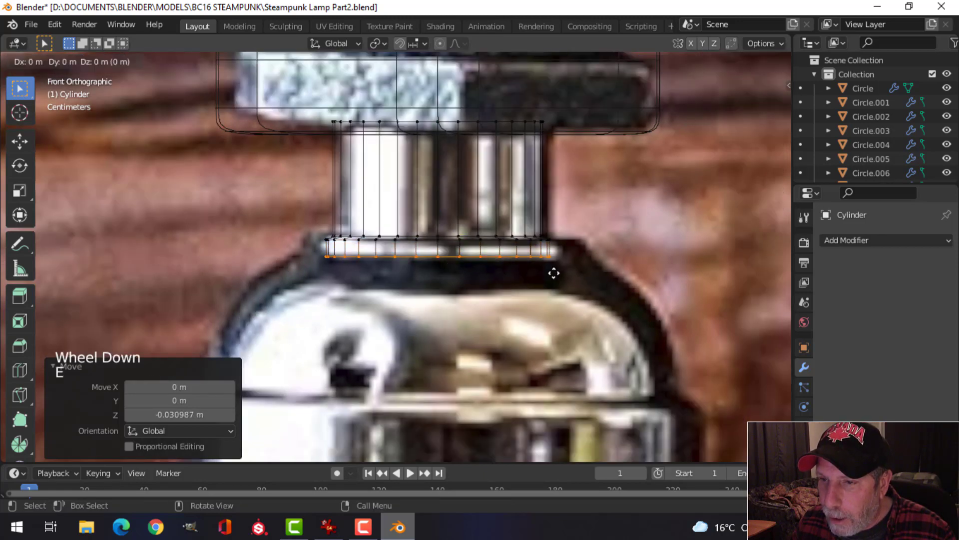
pyautogui.press('s')
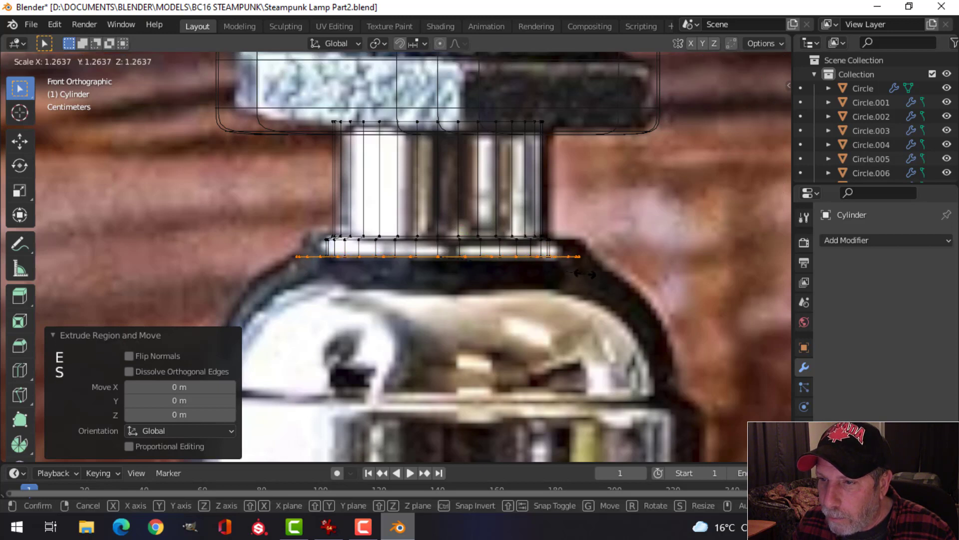
pyautogui.click(589, 274)
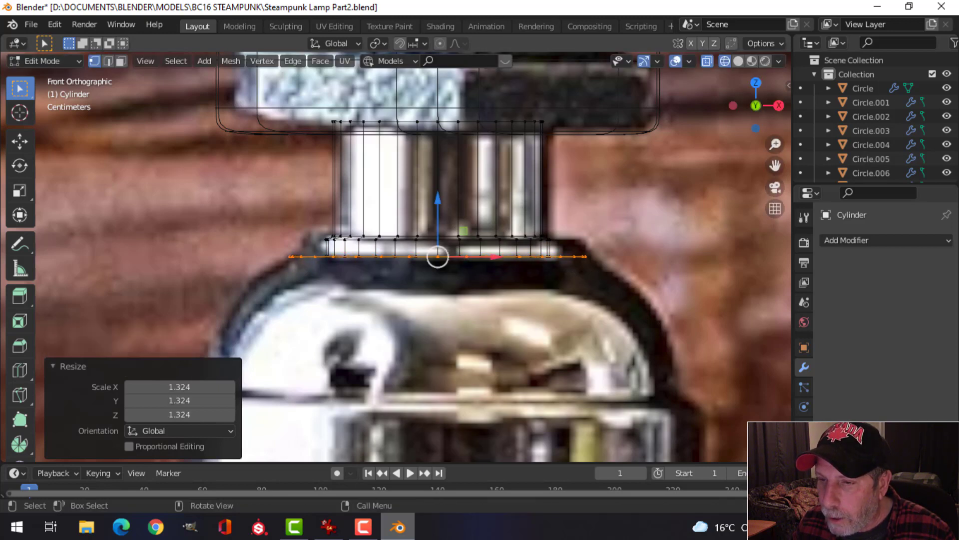
# Step: Extrude the widened loop down about 0.255 m to the base of the photographed dome and scale it by about 1.635
pyautogui.scroll(-2, 598, 261)
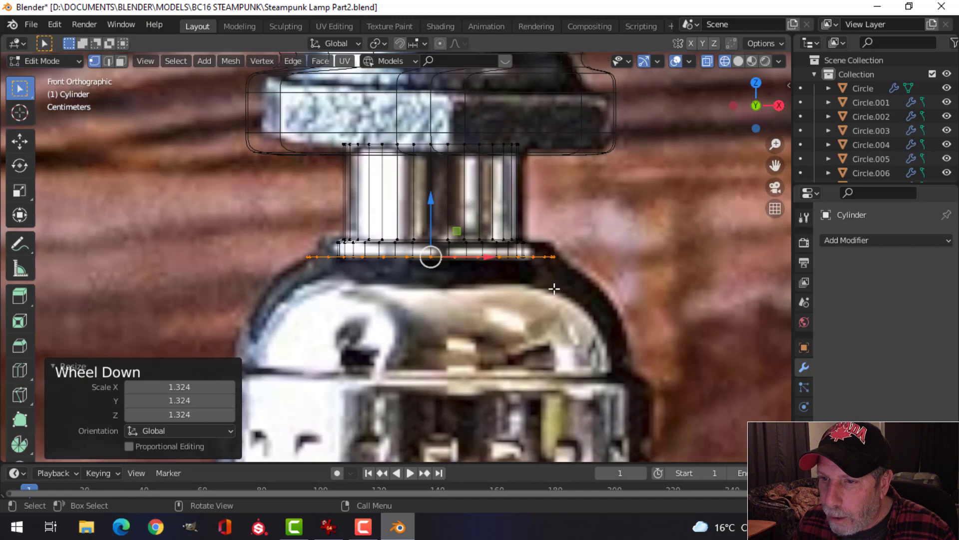
pyautogui.keyDown('shift'); pyautogui.moveTo(552, 259); pyautogui.dragTo(499, 220, button='middle'); pyautogui.keyUp('shift')
pyautogui.press('e')
pyautogui.moveTo(451, 191); pyautogui.dragTo(417, 268)
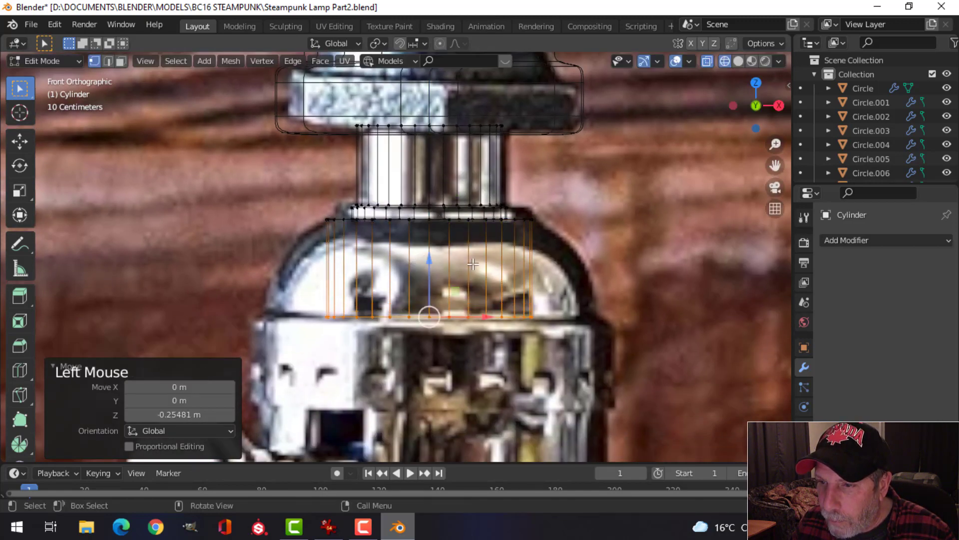
pyautogui.press('s')
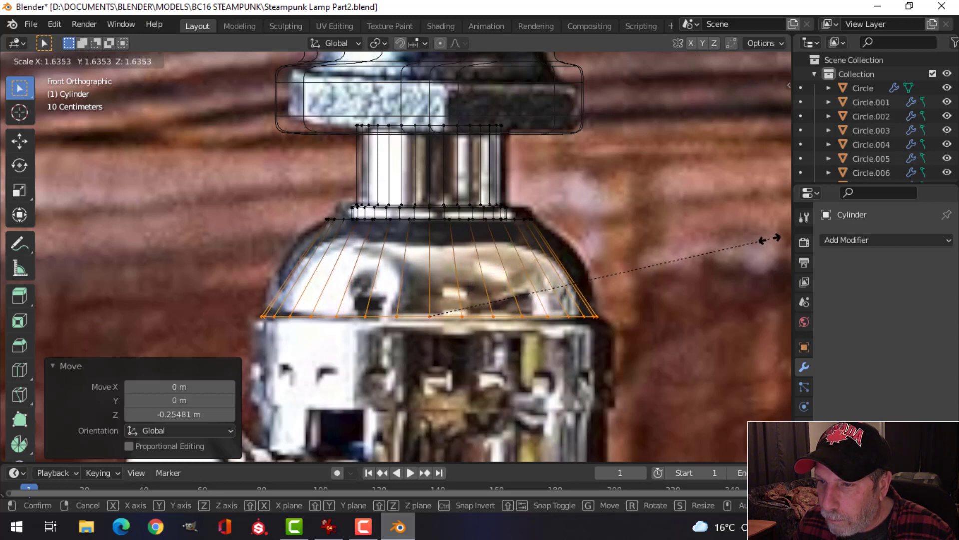
pyautogui.click(766, 241)
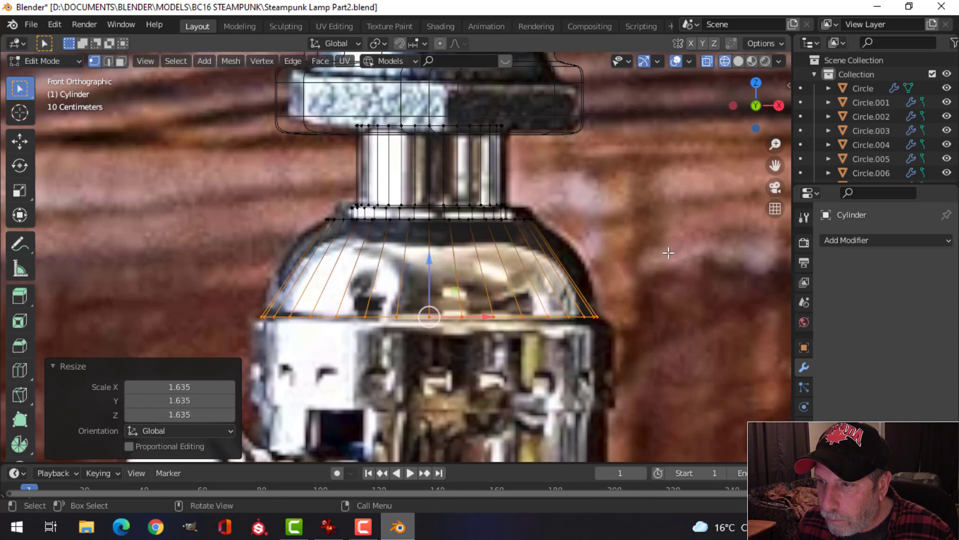
# Step: Add a centered loop cut around the dome and scale it outward by about 1.161 to match the photographed curve
pyautogui.hotkey('ctrl', 'r')
pyautogui.click(564, 261)
pyautogui.rightClick(605, 261)
pyautogui.press('s')
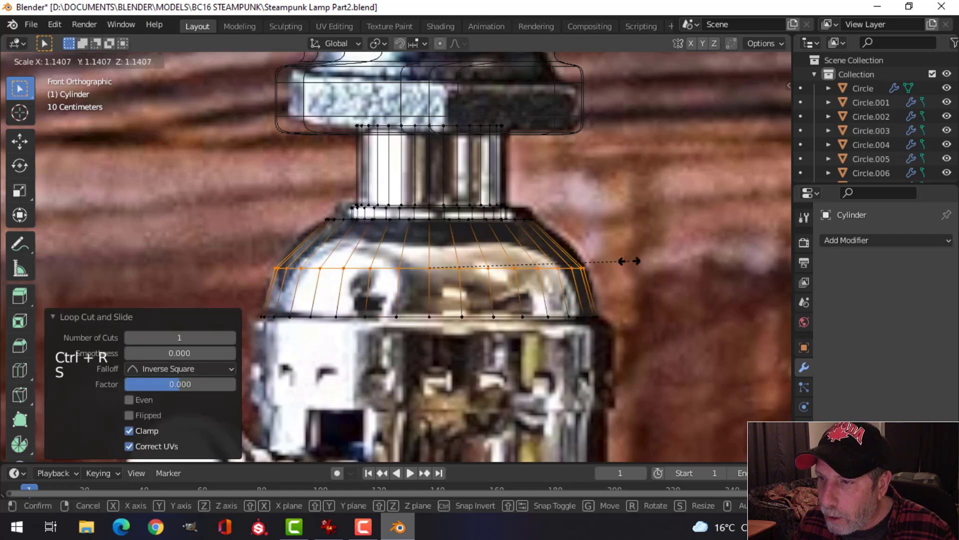
pyautogui.click(588, 290)
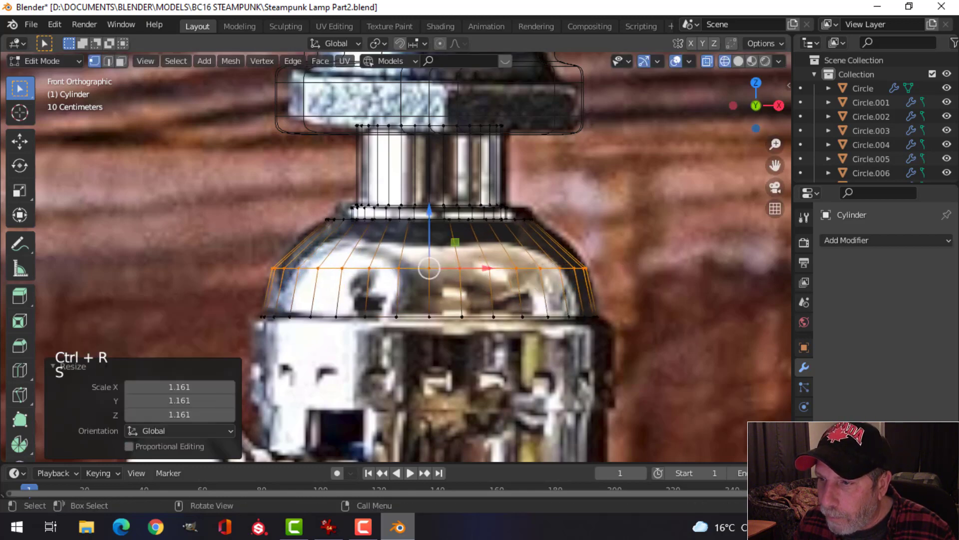
# Step: Add a centered loop cut around the dome's lower half and scale it outward by about 1.01
pyautogui.hotkey('ctrl', 'r')
pyautogui.click(591, 290)
pyautogui.rightClick(630, 289)
pyautogui.press('s')
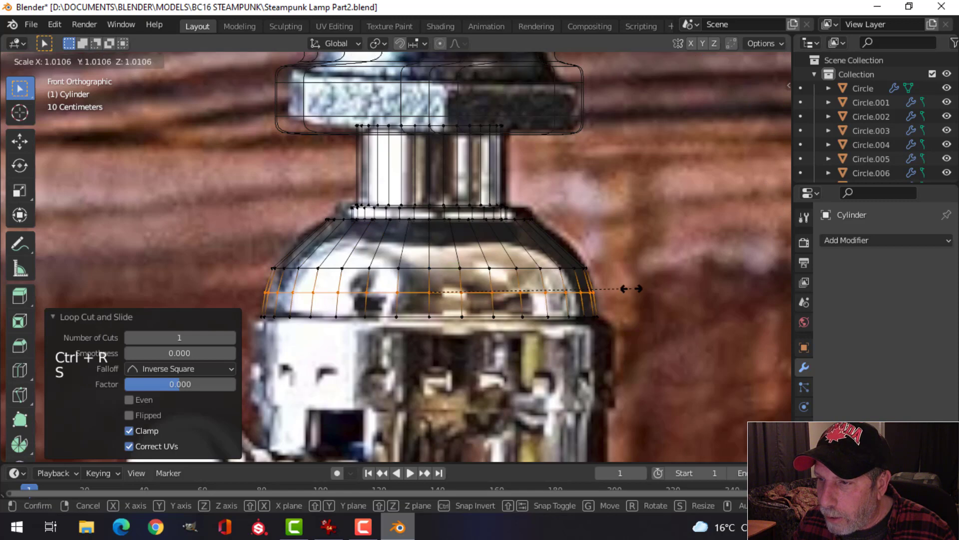
pyautogui.click(632, 287)
pyautogui.hotkey('alt', 'a')
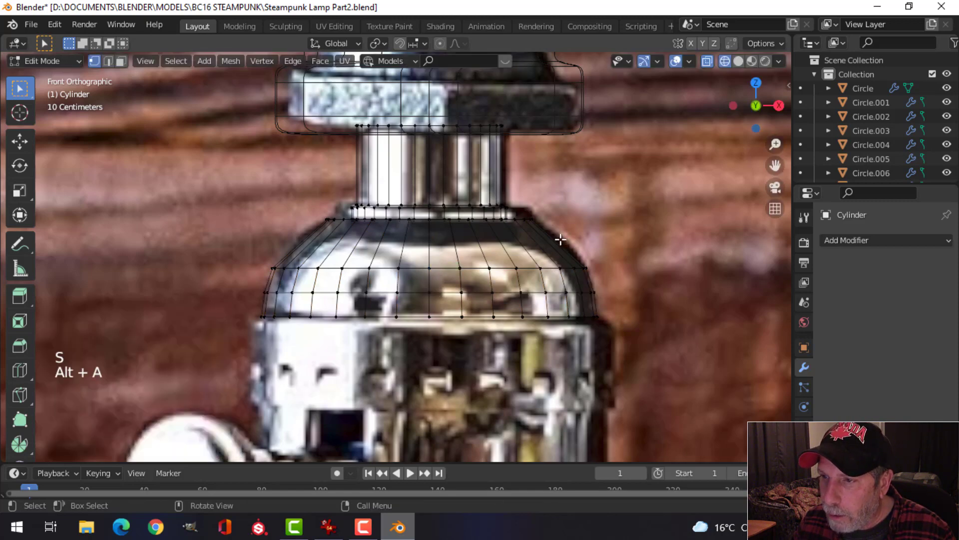
# Step: Add a centered loop cut around the dome's upper half and scale it outward by about 1.06
pyautogui.hotkey('ctrl', 'r')
pyautogui.click(592, 245)
pyautogui.rightClick(592, 245)
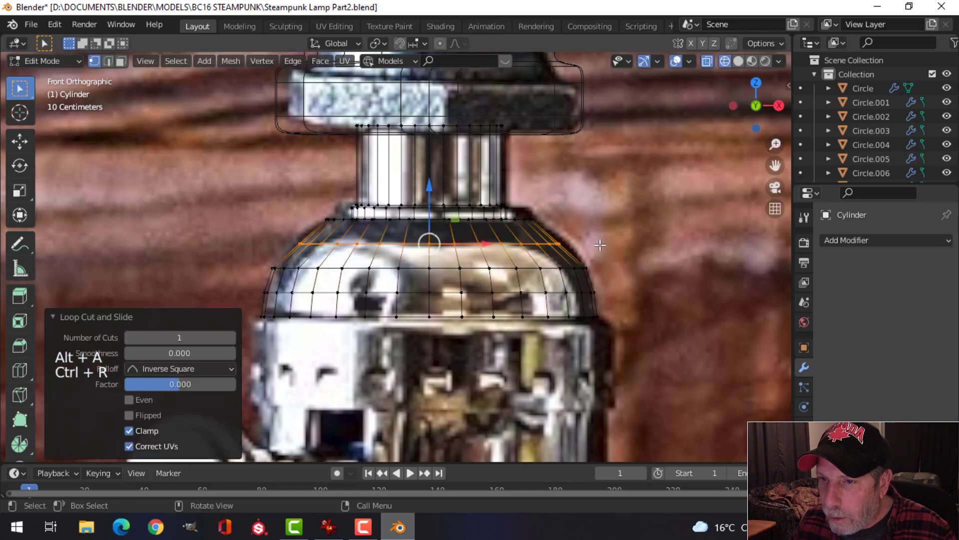
pyautogui.press('s')
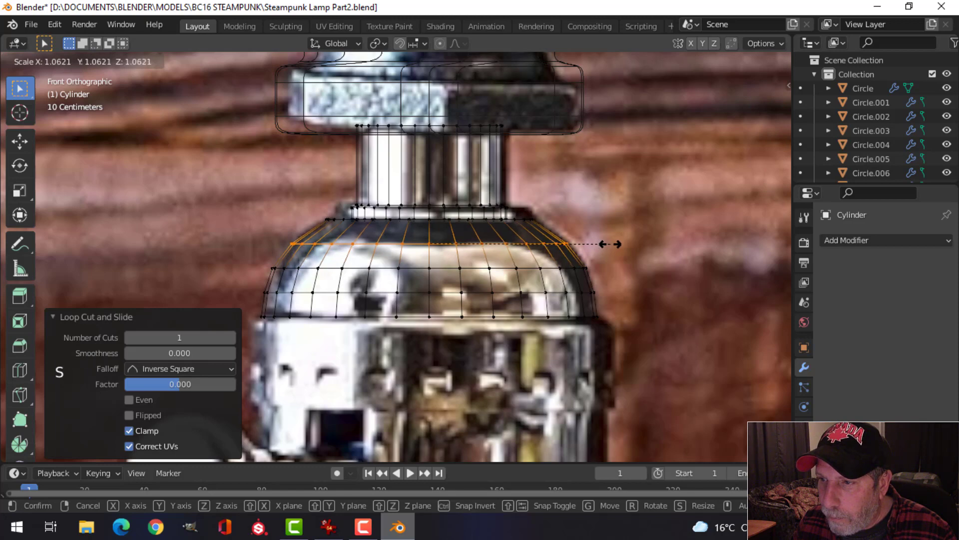
pyautogui.click(605, 245)
# Step: In Object Mode with solid shading, give the cylinder a level 2 Subdivision Surface modifier and shade it smooth
pyautogui.press('Tab')
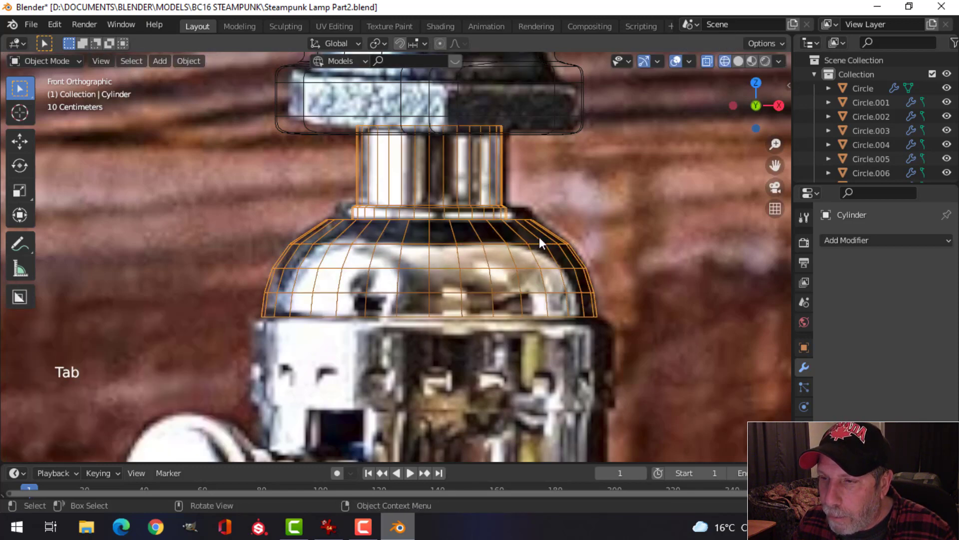
pyautogui.moveTo(539, 237); pyautogui.dragTo(534, 268, button='middle')
pyautogui.press('z')
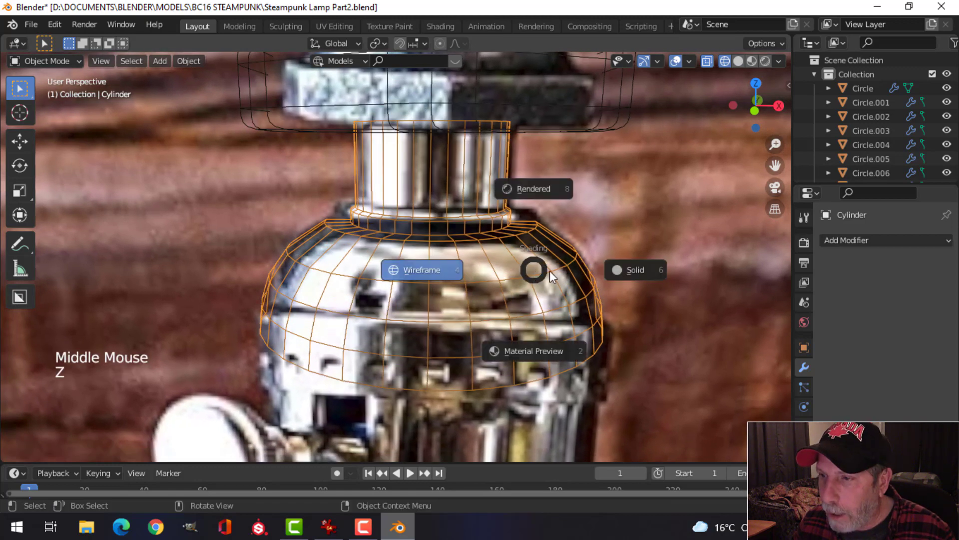
pyautogui.scroll(-2, 452, 250)
pyautogui.moveTo(452, 251)
pyautogui.mouseDown(button='middle')
pyautogui.moveTo(463, 226)
pyautogui.moveTo(463, 235)
pyautogui.mouseUp(button='middle')
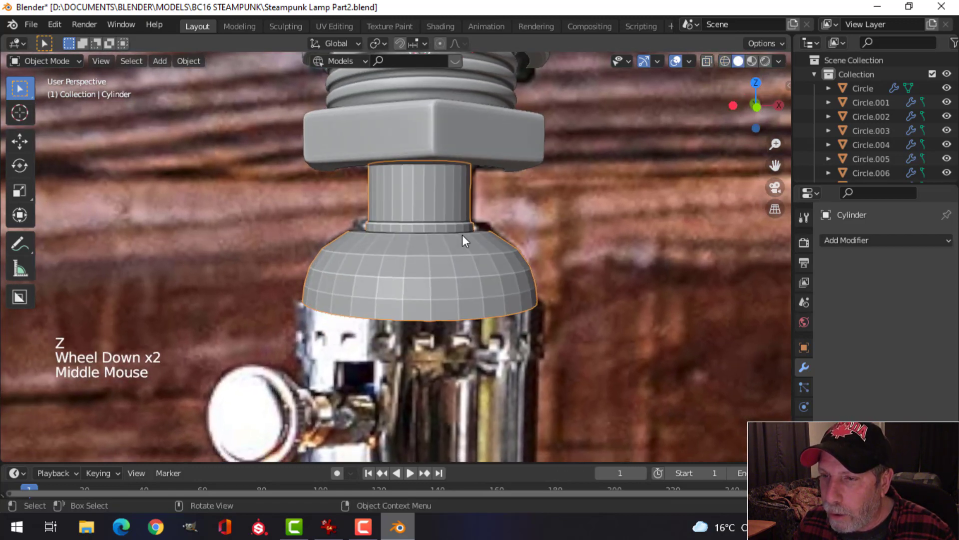
pyautogui.hotkey('ctrl', '2')
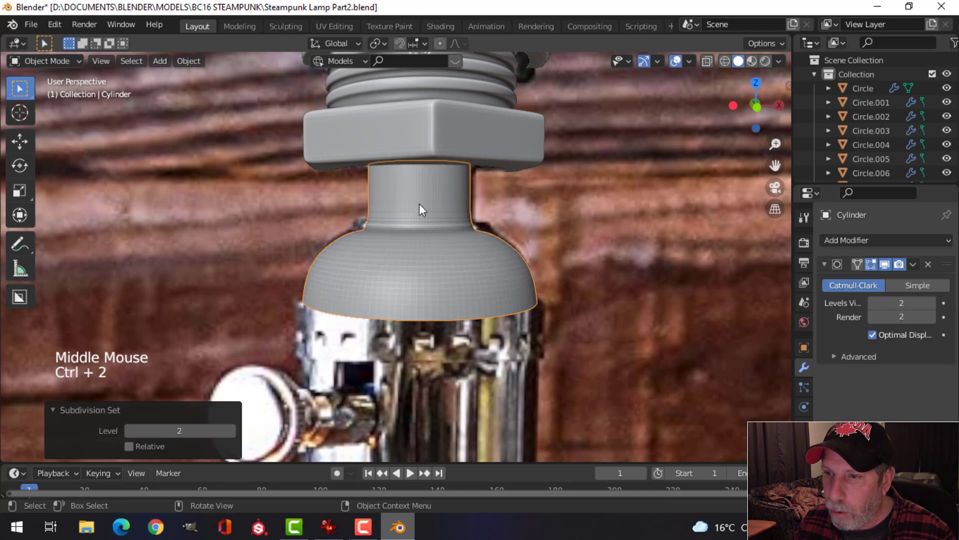
pyautogui.rightClick(418, 202)
pyautogui.click(419, 200)
# Step: Add a loop cut around the neck and slide it down close to the collar to sharpen that edge
pyautogui.moveTo(467, 214)
pyautogui.mouseDown(button='middle')
pyautogui.moveTo(485, 226)
pyautogui.moveTo(473, 250)
pyautogui.moveTo(478, 227)
pyautogui.moveTo(476, 244)
pyautogui.moveTo(486, 220)
pyautogui.moveTo(508, 216)
pyautogui.mouseUp(button='middle')
pyautogui.scroll(2, 474, 250)
pyautogui.scroll(2, 474, 228)
pyautogui.press('Tab')
pyautogui.scroll(2, 465, 253)
pyautogui.hotkey('alt', 'a')
pyautogui.scroll(-3, 488, 222)
pyautogui.hotkey('ctrl', 'r')
pyautogui.click(527, 160)
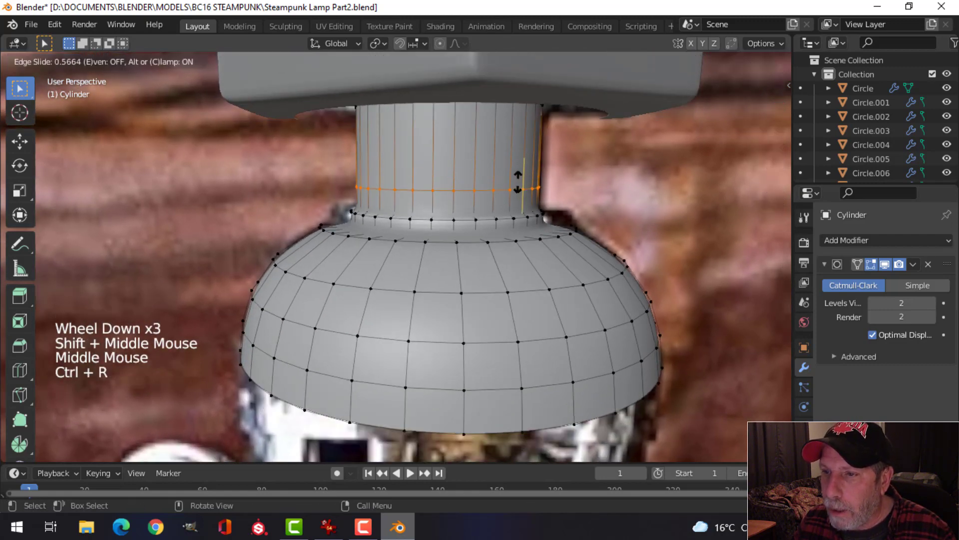
pyautogui.click(517, 195)
pyautogui.press('Tab')
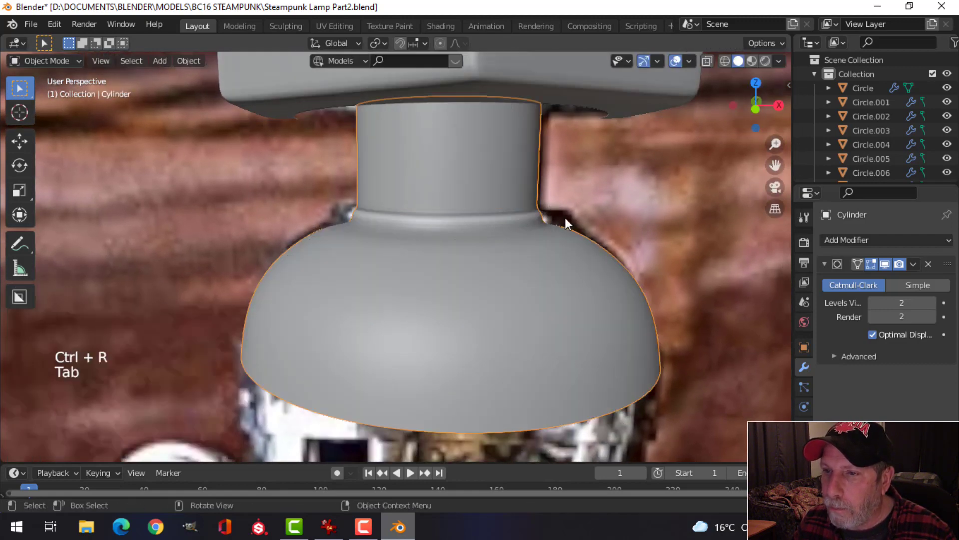
# Step: Select the dome's uppermost edge loop and lower it slightly along Z in the front view
pyautogui.moveTo(565, 217); pyautogui.dragTo(546, 250, button='middle')
pyautogui.press('Tab')
pyautogui.hotkey('alt', 'a')
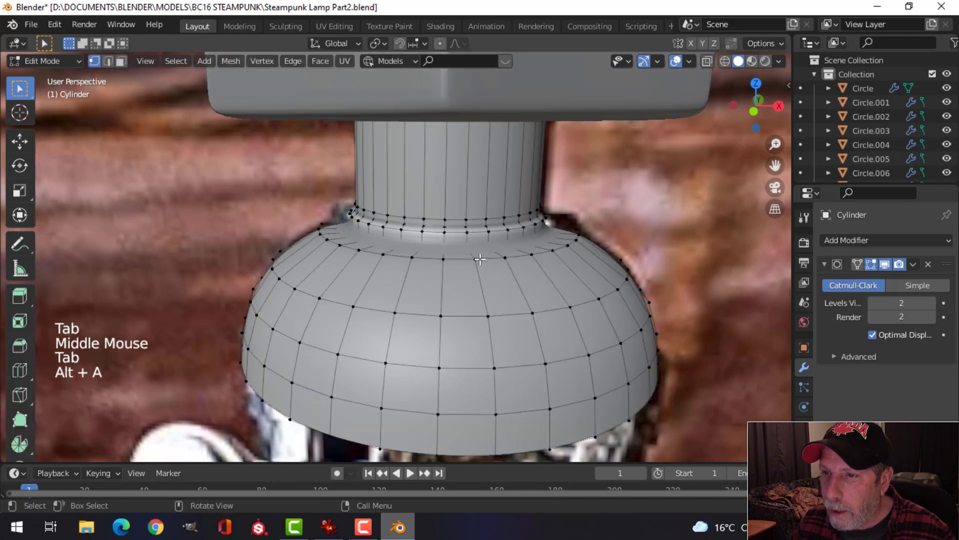
pyautogui.keyDown('alt'); pyautogui.keyDown('shift'); pyautogui.click(520, 254); pyautogui.keyUp('shift'); pyautogui.keyUp('alt')
pyautogui.hotkey('alt', 'a')
pyautogui.keyDown('alt'); pyautogui.keyDown('shift'); pyautogui.click(518, 256); pyautogui.keyUp('shift'); pyautogui.keyUp('alt')
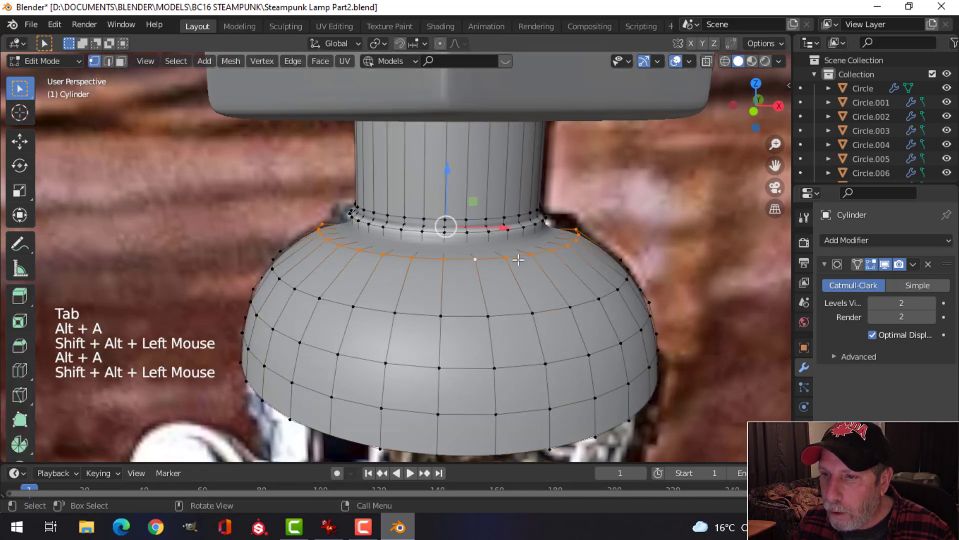
pyautogui.moveTo(519, 256); pyautogui.dragTo(549, 250, button='middle')
pyautogui.press('KP_1')
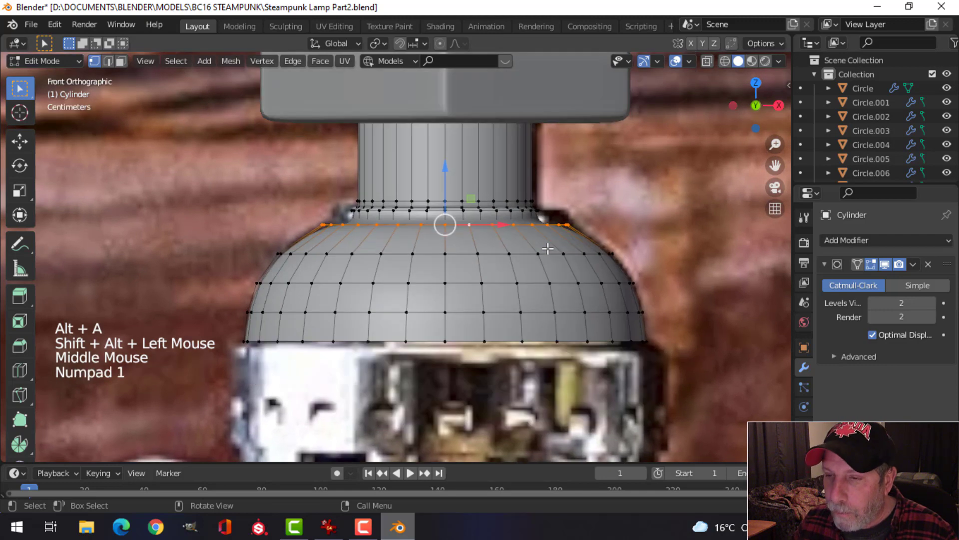
pyautogui.scroll(1, 548, 248)
pyautogui.scroll(1, 483, 200)
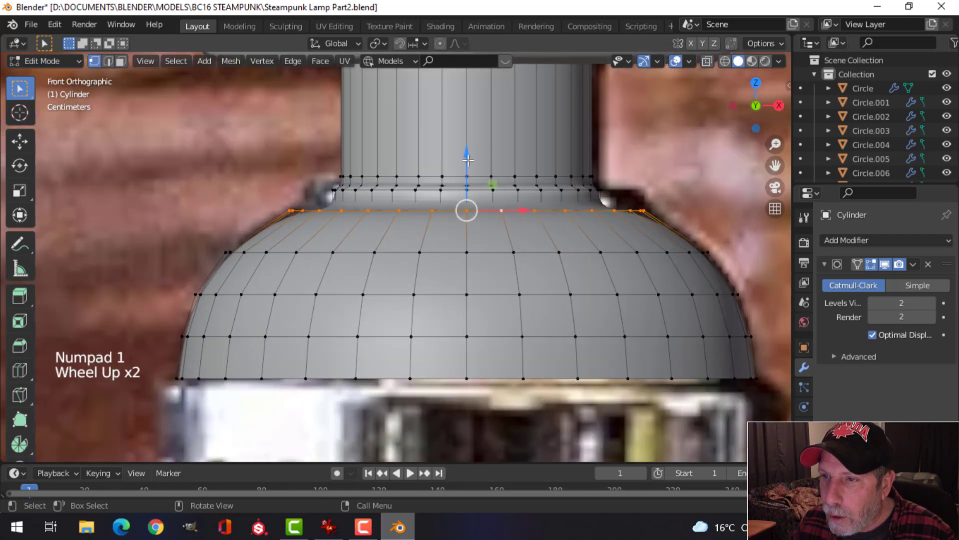
pyautogui.moveTo(468, 160); pyautogui.dragTo(462, 166)
pyautogui.press('Tab')
pyautogui.moveTo(613, 214); pyautogui.dragTo(583, 236, button='middle')
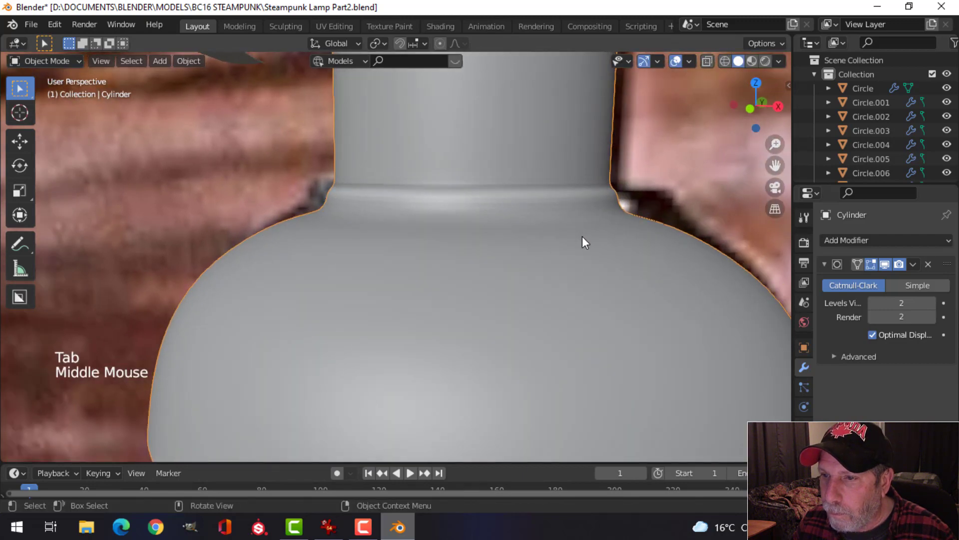
# Step: Examine the smoothed neck, collar and dome of the socket from several angles
pyautogui.scroll(-3, 582, 236)
pyautogui.hotkey('alt', 'a')
pyautogui.scroll(-2, 526, 268)
pyautogui.moveTo(525, 268); pyautogui.dragTo(398, 258, button='middle')
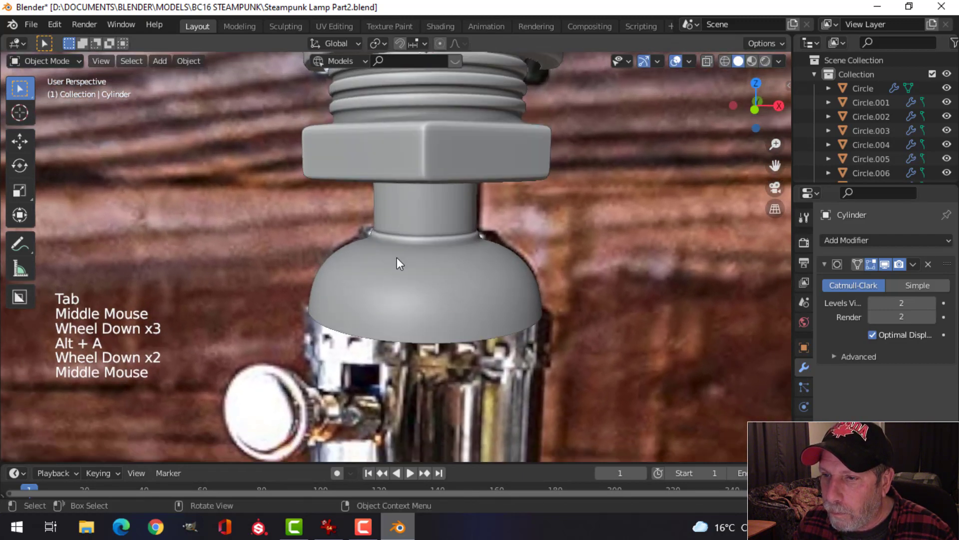
pyautogui.click(396, 257)
pyautogui.rightClick(374, 228)
pyautogui.click(370, 201)
pyautogui.scroll(3, 524, 275)
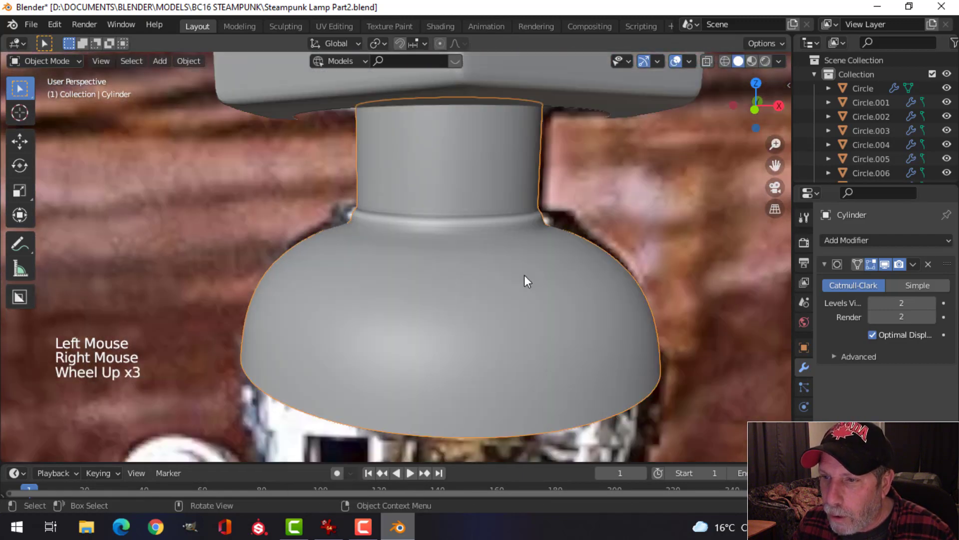
pyautogui.moveTo(523, 275); pyautogui.dragTo(492, 293, button='middle')
pyautogui.hotkey('alt', 'a')
pyautogui.scroll(-3, 463, 233)
pyautogui.click(492, 293)
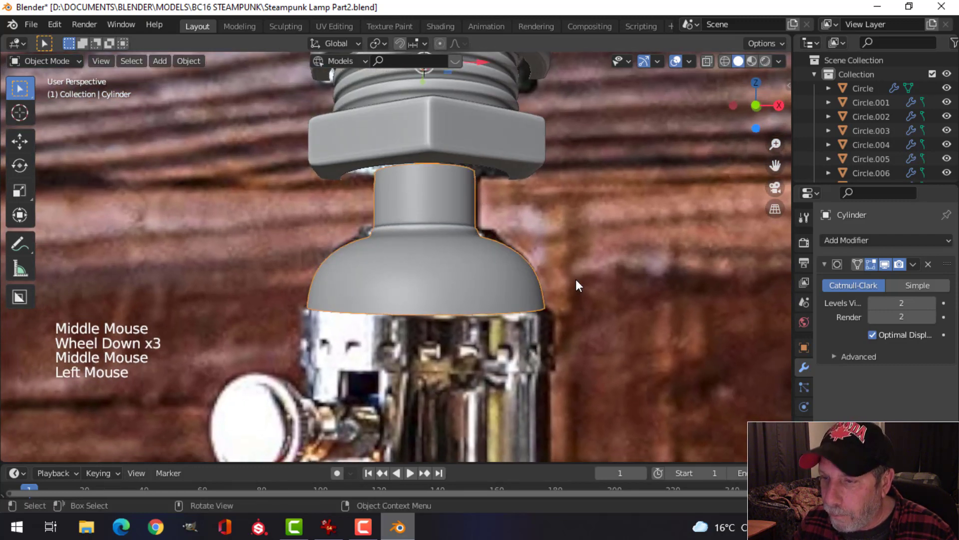
# Step: Duplicate the dome's bottom edge loop and move the copy down about 0.227 m, below the photographed perforated band
pyautogui.press('KP_1')
pyautogui.scroll(2, 577, 278)
pyautogui.keyDown('shift'); pyautogui.moveTo(577, 278); pyautogui.dragTo(523, 242, button='middle'); pyautogui.keyUp('shift')
pyautogui.press('Tab')
pyautogui.hotkey('alt', 'a')
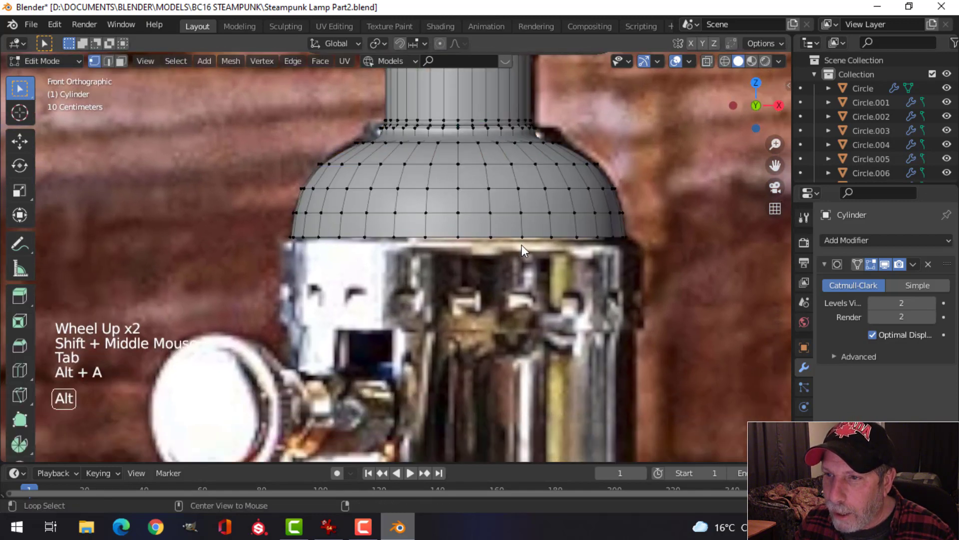
pyautogui.keyDown('alt'); pyautogui.keyDown('shift'); pyautogui.click(479, 238); pyautogui.keyUp('shift'); pyautogui.keyUp('alt')
pyautogui.scroll(-3, 478, 238)
pyautogui.keyDown('shift'); pyautogui.moveTo(479, 238); pyautogui.dragTo(525, 217, button='middle'); pyautogui.keyUp('shift')
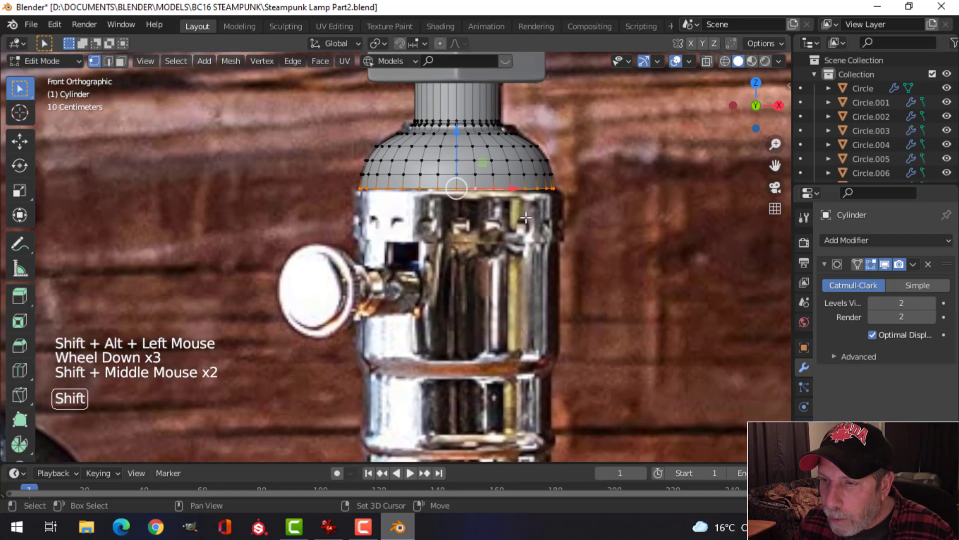
pyautogui.hotkey('shift', 'd')
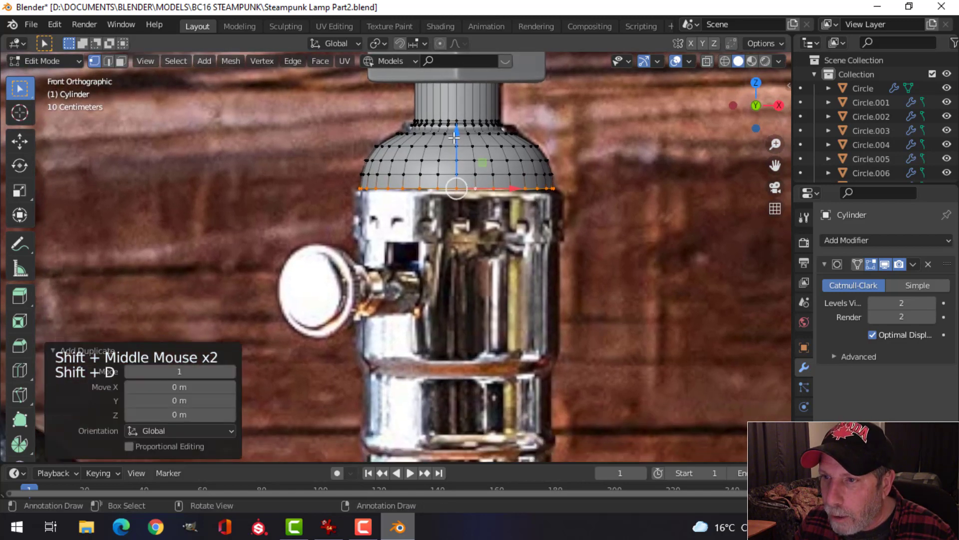
pyautogui.moveTo(454, 137); pyautogui.dragTo(447, 190)
# Step: Extrude the duplicated loop down about 0.548 m to the groove at the lower end of the photographed socket body
pyautogui.scroll(3, 336, 205)
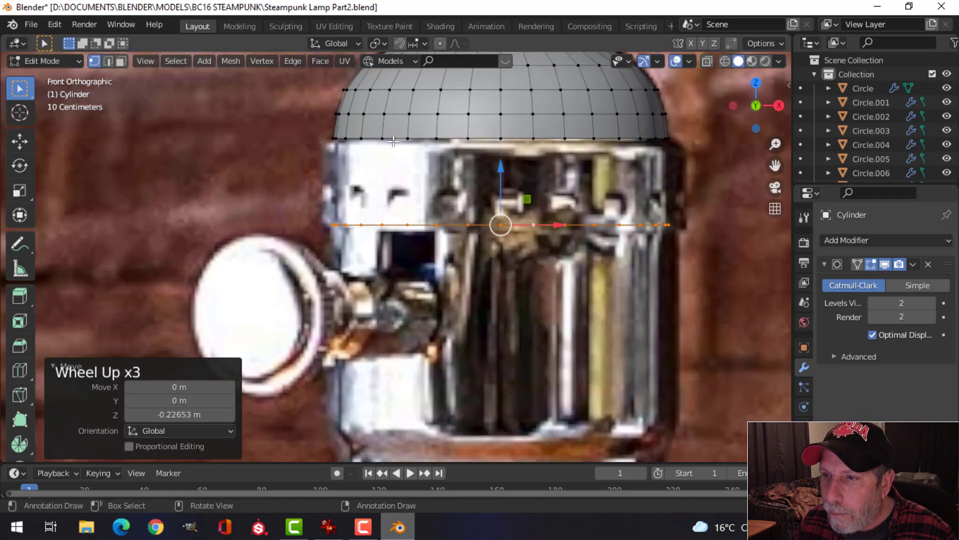
pyautogui.scroll(-1, 510, 210)
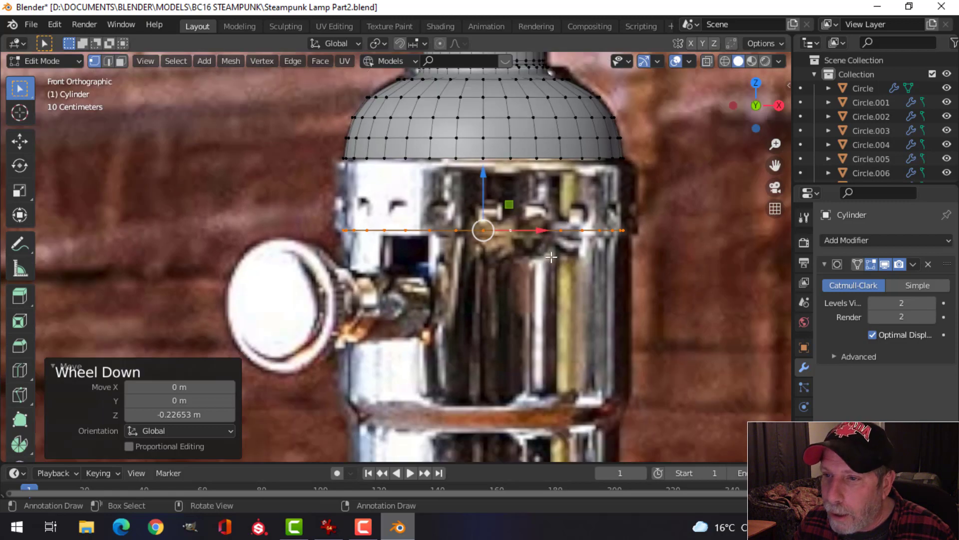
pyautogui.scroll(-2, 550, 265)
pyautogui.keyDown('shift'); pyautogui.moveTo(550, 265); pyautogui.dragTo(549, 216, button='middle'); pyautogui.keyUp('shift')
pyautogui.scroll(2, 547, 225)
pyautogui.scroll(-1, 548, 226)
pyautogui.press('e')
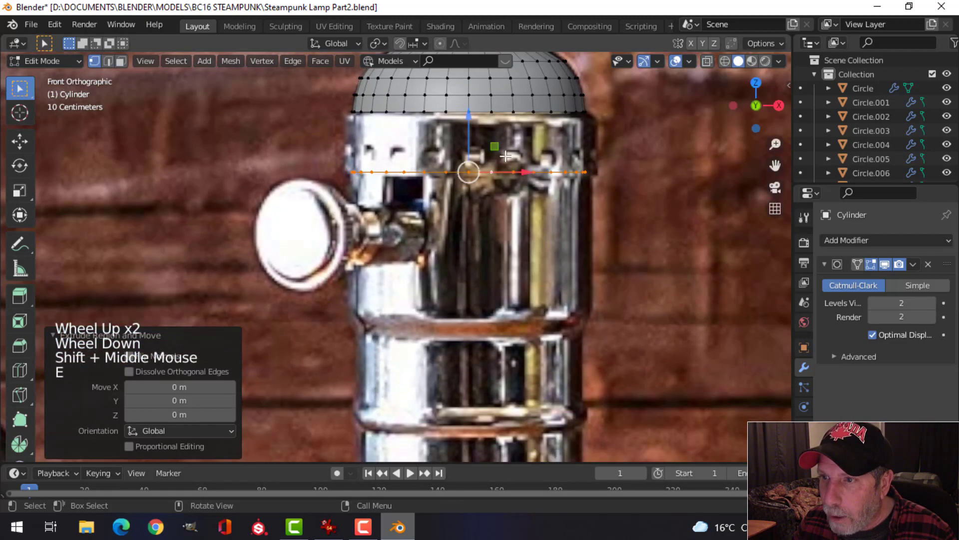
pyautogui.moveTo(468, 116); pyautogui.dragTo(443, 266)
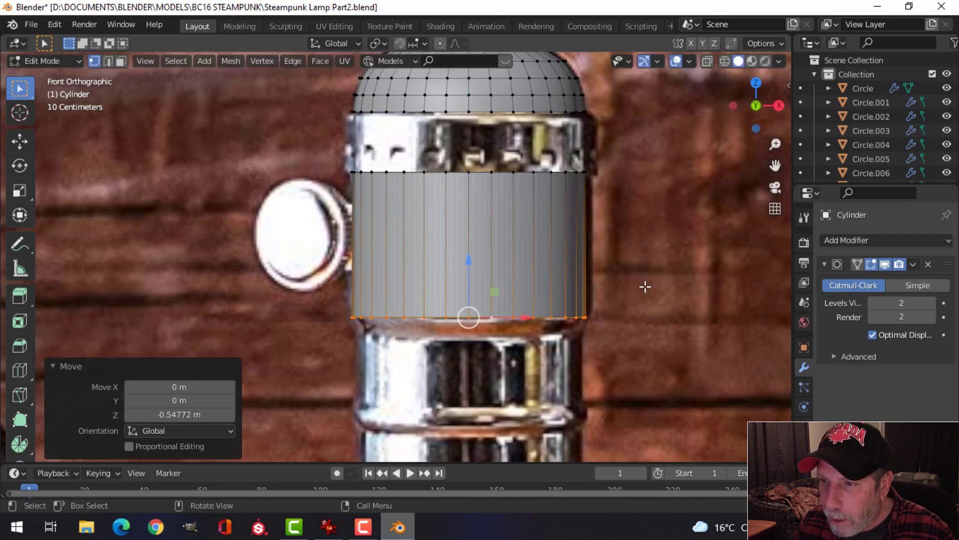
# Step: In wireframe view, extrude the body's bottom loop down about 0.05 m and scale it inward to about 0.937
pyautogui.press('z')
pyautogui.scroll(2, 574, 297)
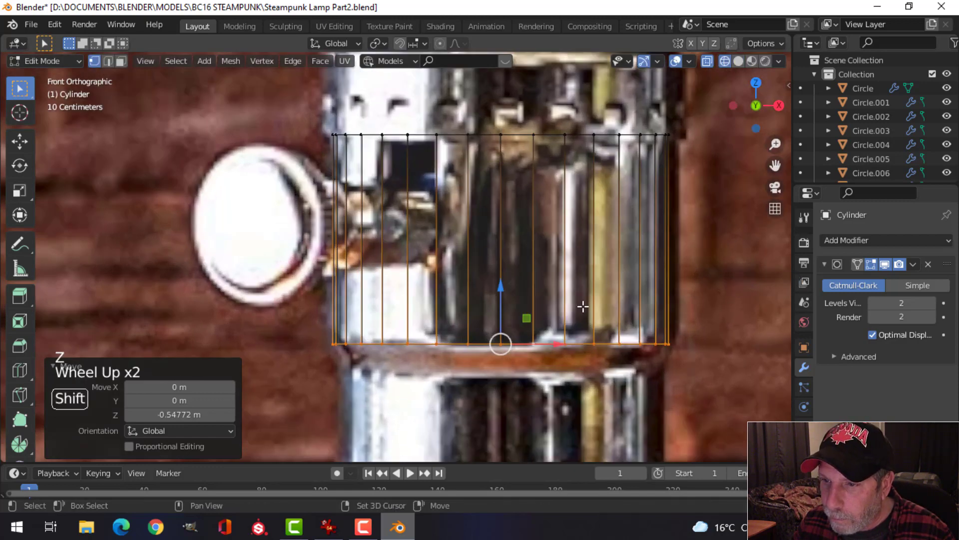
pyautogui.keyDown('shift'); pyautogui.moveTo(580, 305); pyautogui.dragTo(557, 216, button='middle'); pyautogui.keyUp('shift')
pyautogui.scroll(2, 558, 230)
pyautogui.press('e')
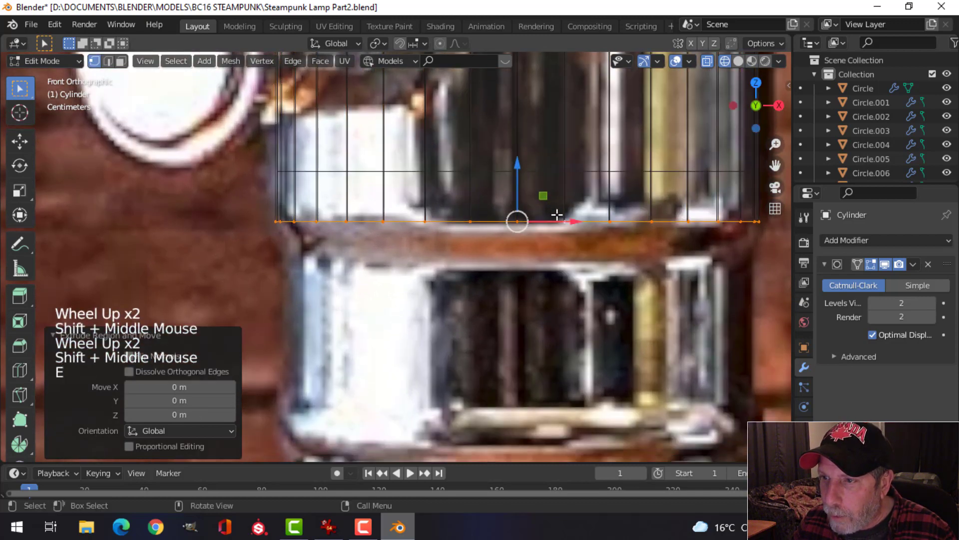
pyautogui.moveTo(519, 164); pyautogui.dragTo(519, 196)
pyautogui.press('s')
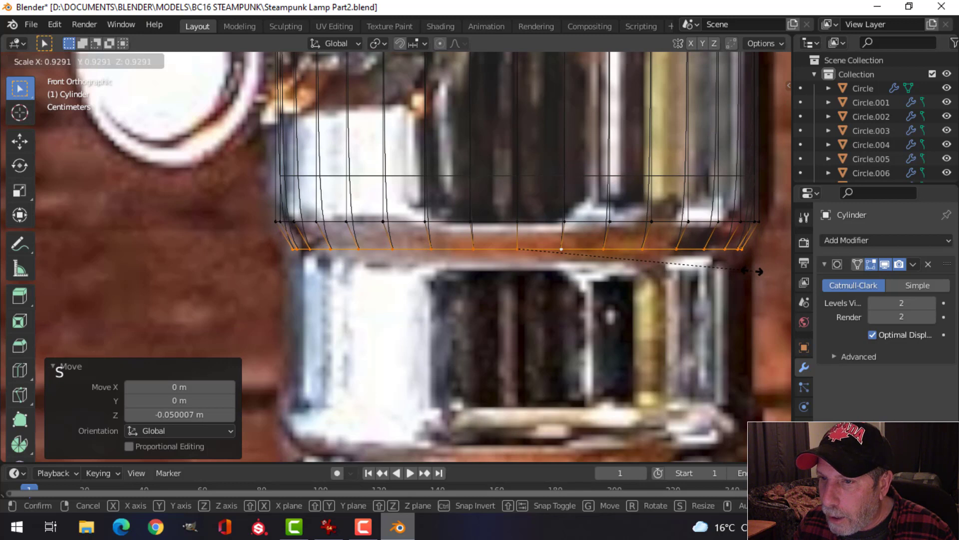
pyautogui.click(761, 271)
# Step: Turn off the subdivision modifier's viewport display and raise the narrowed loop about 0.015 m
pyautogui.click(884, 264)
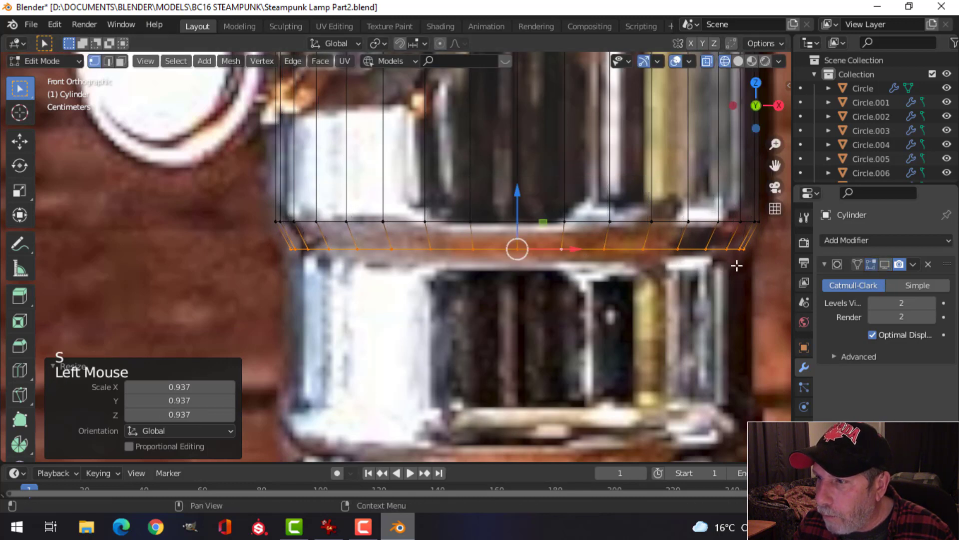
pyautogui.moveTo(516, 195); pyautogui.dragTo(514, 181)
pyautogui.scroll(2, 589, 264)
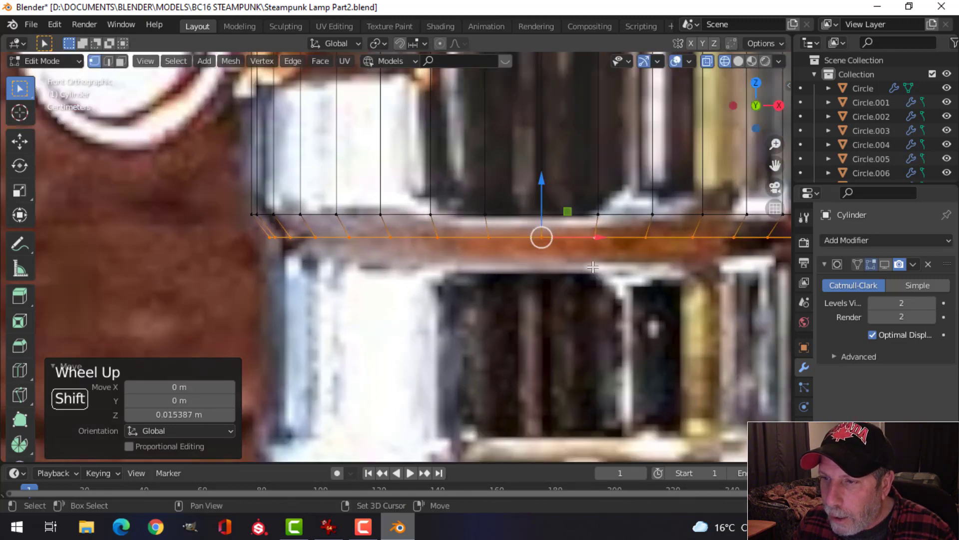
# Step: Extrude the narrowed loop down about 0.0075 m to form the floor of the groove
pyautogui.keyDown('shift'); pyautogui.moveTo(590, 264); pyautogui.dragTo(555, 228, button='middle'); pyautogui.keyUp('shift')
pyautogui.press('e')
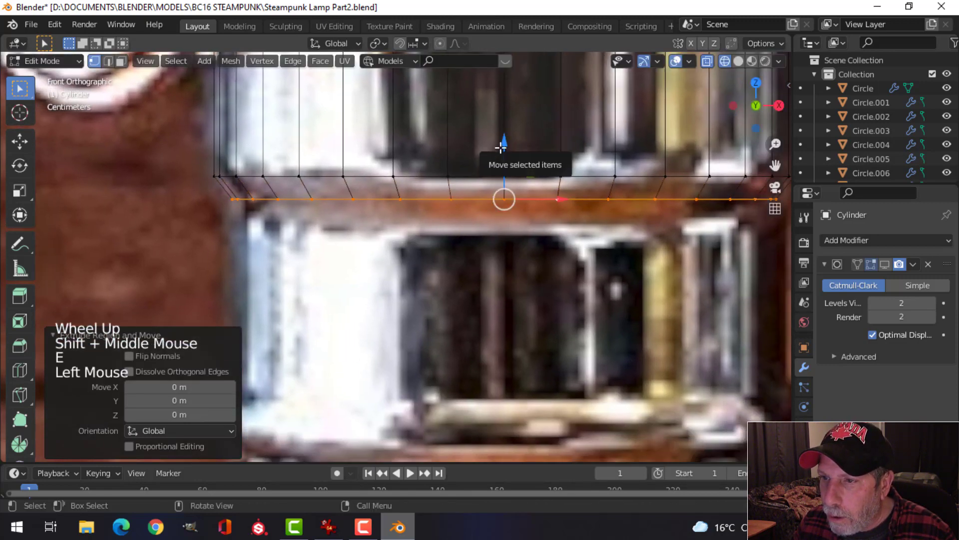
pyautogui.moveTo(500, 151); pyautogui.dragTo(498, 157)
# Step: Extrude the groove floor loop down about 0.028 m and scale it outward to about 1.033 to close the groove
pyautogui.keyDown('shift'); pyautogui.moveTo(590, 253); pyautogui.dragTo(592, 230, button='middle'); pyautogui.keyUp('shift')
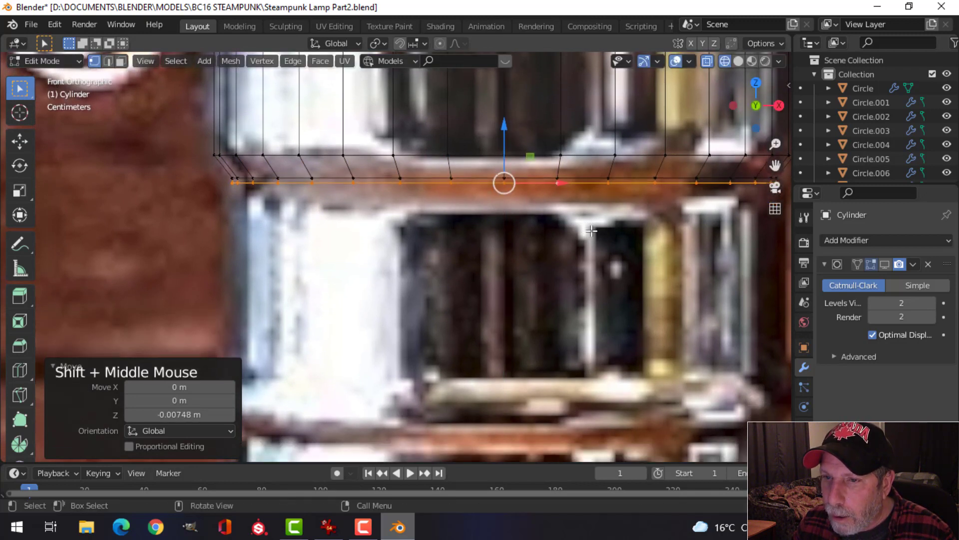
pyautogui.press('e')
pyautogui.moveTo(512, 131); pyautogui.dragTo(511, 150)
pyautogui.press('s')
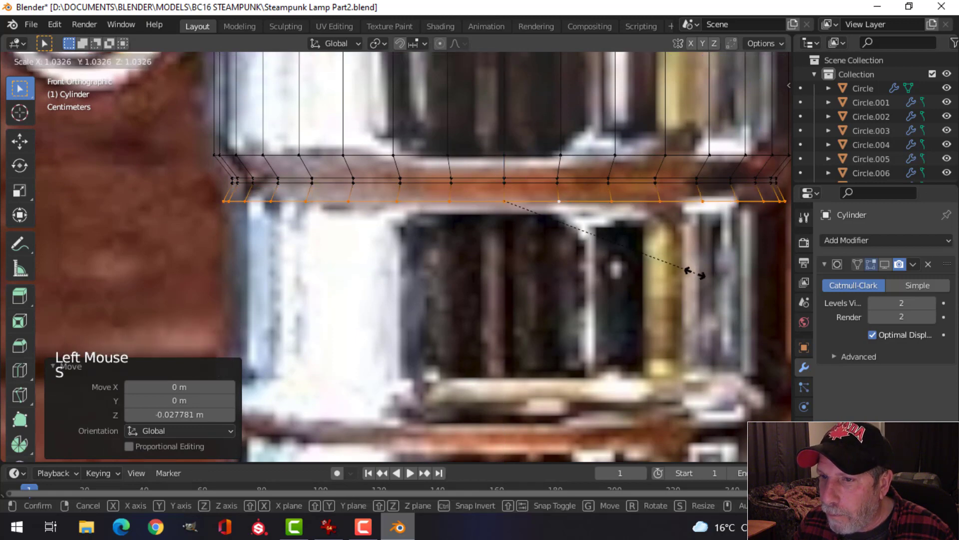
pyautogui.click(694, 272)
# Step: Extrude the widened loop straight down to the start of the photographed bead below the groove
pyautogui.scroll(-3, 634, 272)
pyautogui.keyDown('shift'); pyautogui.moveTo(634, 272); pyautogui.dragTo(587, 246, button='middle'); pyautogui.keyUp('shift')
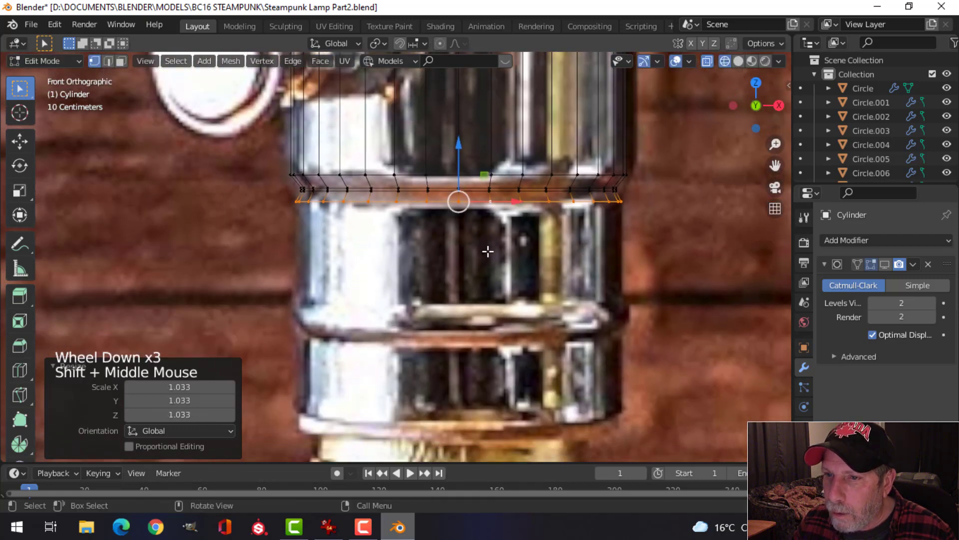
pyautogui.press('e')
pyautogui.moveTo(460, 150); pyautogui.dragTo(465, 250)
# Step: Extrude the loop down about 0.023 m scaled outward to about 1.033, and again about 0.033 m for the bead's side
pyautogui.scroll(2, 530, 306)
pyautogui.keyDown('shift'); pyautogui.moveTo(530, 306); pyautogui.dragTo(534, 278, button='middle'); pyautogui.keyUp('shift')
pyautogui.press('e')
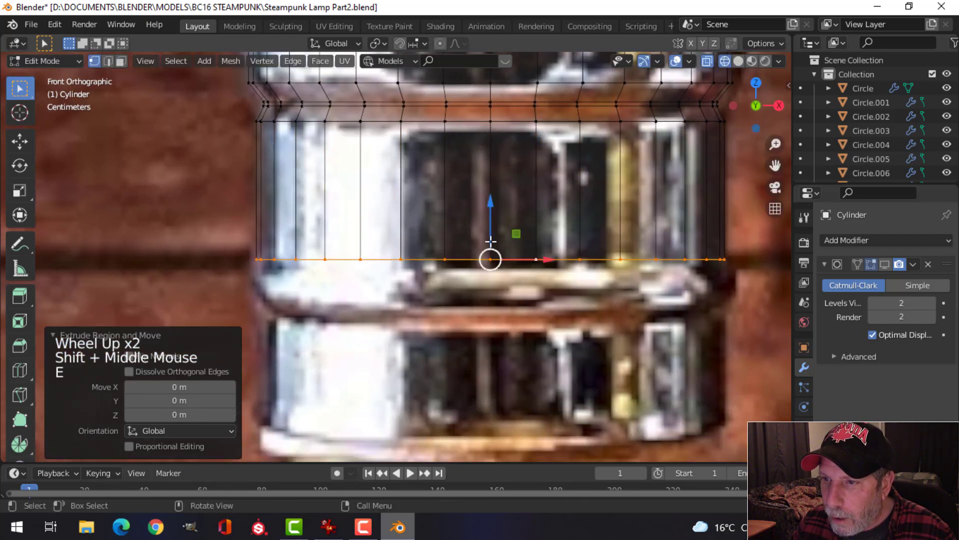
pyautogui.moveTo(490, 203); pyautogui.dragTo(488, 217)
pyautogui.press('s')
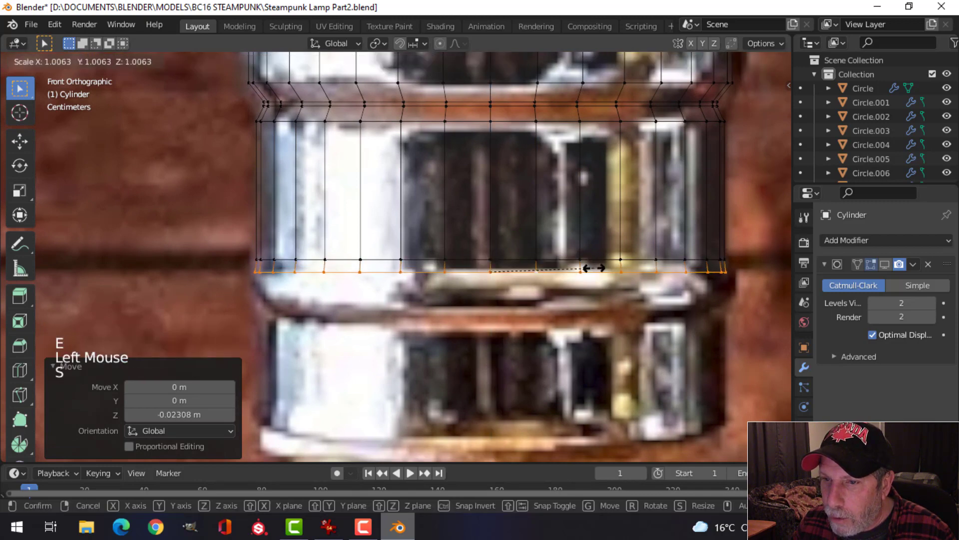
pyautogui.click(596, 269)
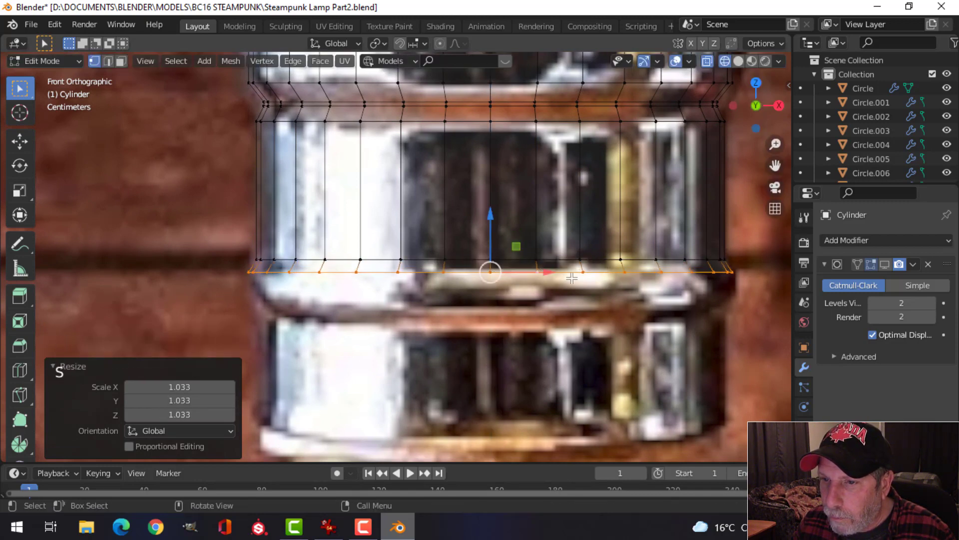
pyautogui.press('e')
pyautogui.moveTo(492, 213); pyautogui.dragTo(492, 233)
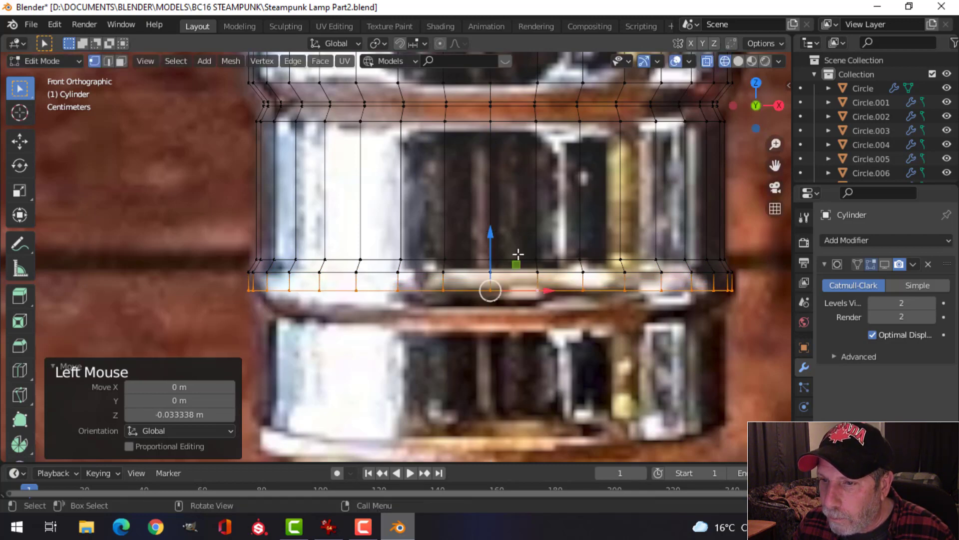
# Step: Extrude the bead's bottom loop down about 0.041 m, scale it inward to about 0.909, and fine-tune it with a 0.006 m raise and 1.010 scale
pyautogui.keyDown('shift'); pyautogui.moveTo(545, 317); pyautogui.dragTo(548, 263, button='middle'); pyautogui.keyUp('shift')
pyautogui.moveTo(472, 206); pyautogui.dragTo(480, 229)
pyautogui.press('s')
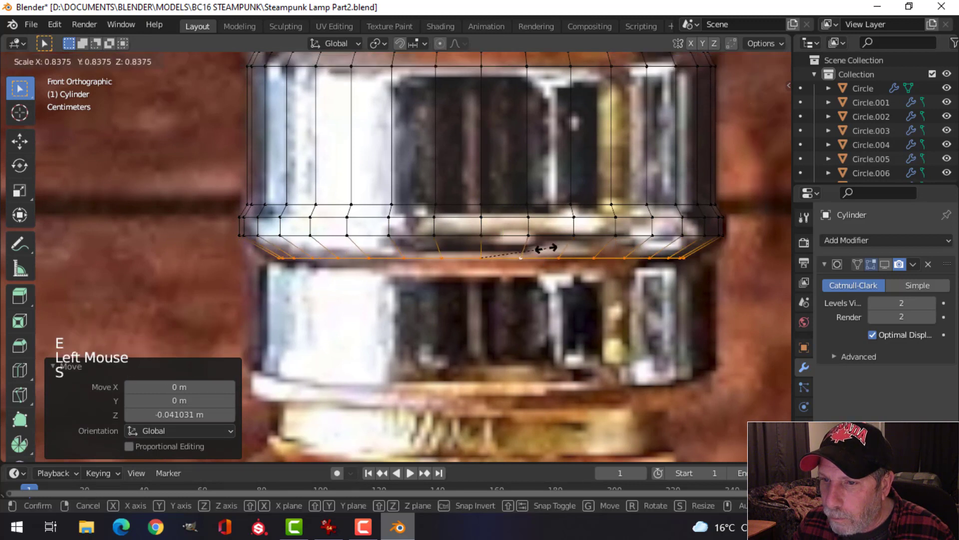
pyautogui.click(602, 251)
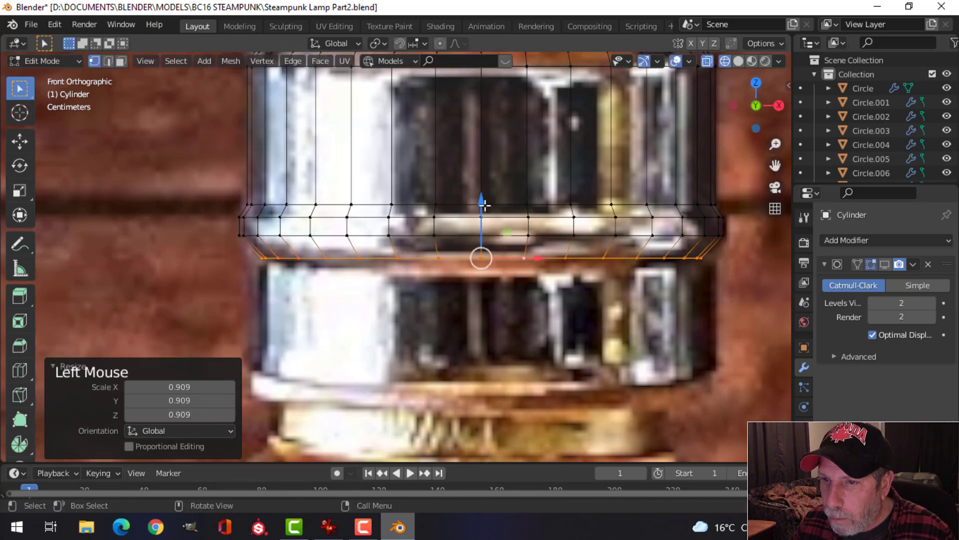
pyautogui.moveTo(484, 204); pyautogui.dragTo(482, 201)
pyautogui.press('s')
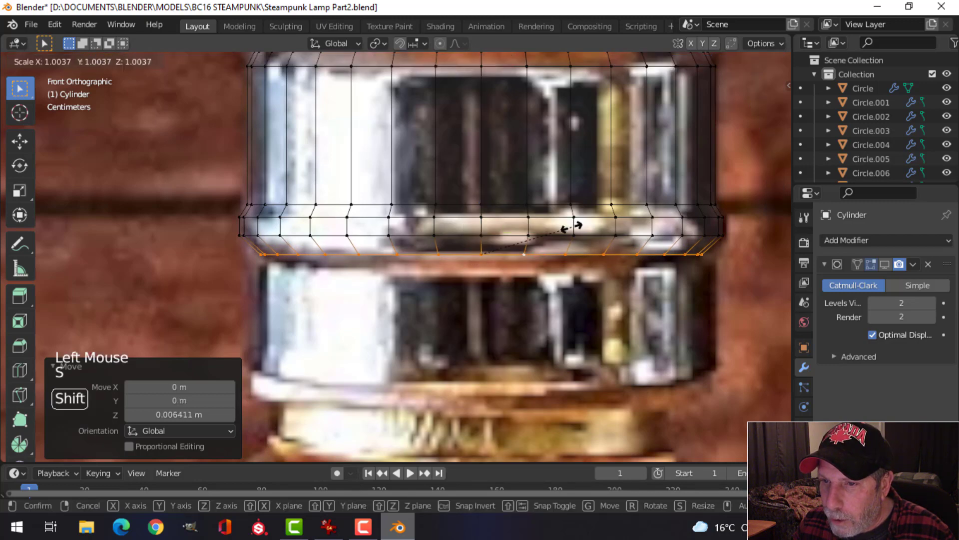
pyautogui.click(578, 228)
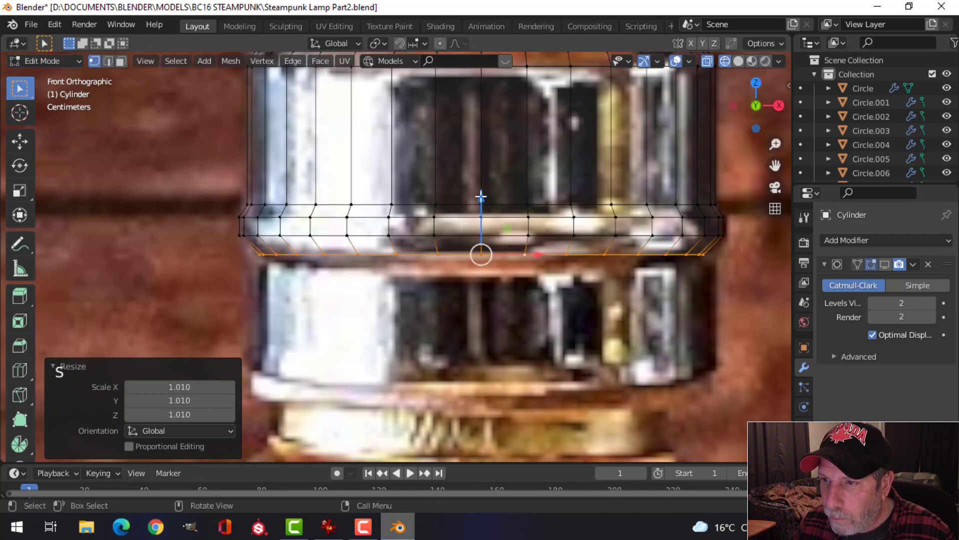
# Step: Extrude the narrowed loop down about 0.008 m for the second groove's floor, and extrude again with a final scale of about 1.025
pyautogui.moveTo(481, 197); pyautogui.dragTo(481, 208)
pyautogui.press('e')
pyautogui.click(533, 245)
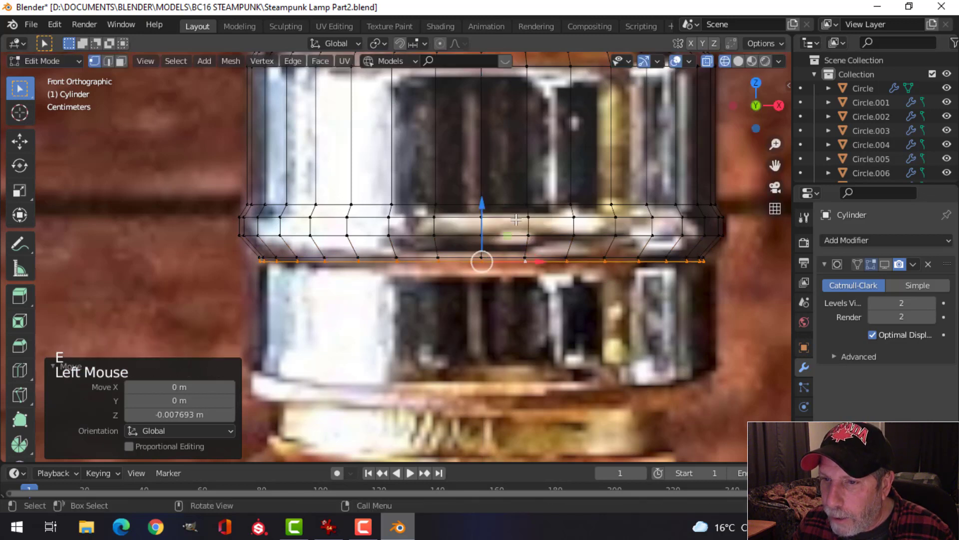
pyautogui.press('e')
pyautogui.press('s')
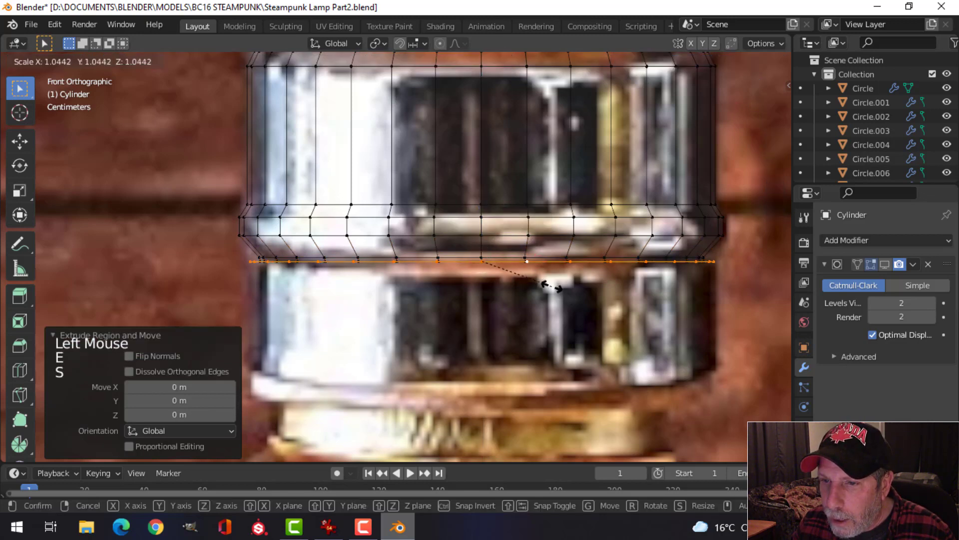
pyautogui.click(549, 286)
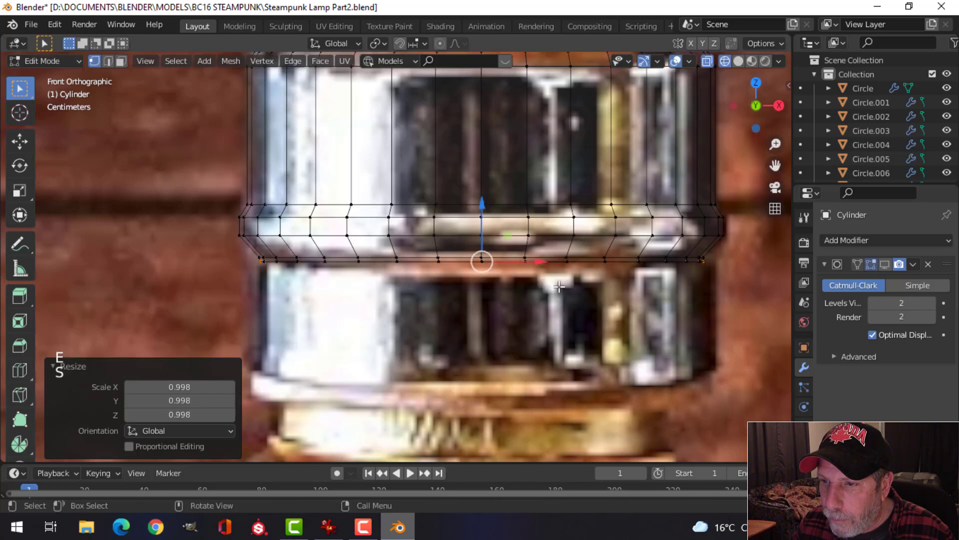
pyautogui.press('s')
pyautogui.click(562, 286)
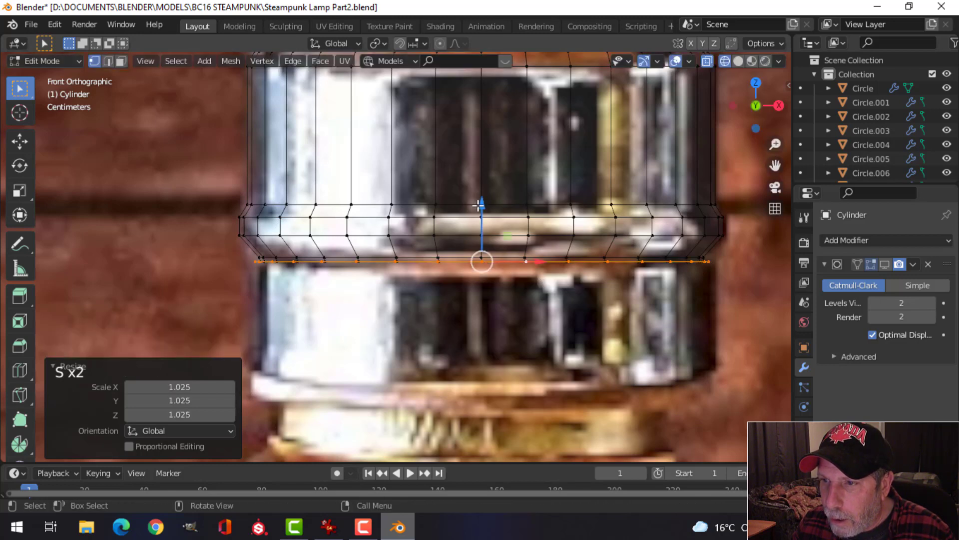
# Step: Extrude the lowest section down to the photographed socket's bottom rim, finishing with a downward move of about 0.053 m
pyautogui.moveTo(479, 204); pyautogui.dragTo(484, 317)
pyautogui.press('e')
pyautogui.rightClick(515, 257)
pyautogui.scroll(-1, 515, 325)
pyautogui.keyDown('shift'); pyautogui.moveTo(516, 328); pyautogui.dragTo(522, 258, button='middle'); pyautogui.keyUp('shift')
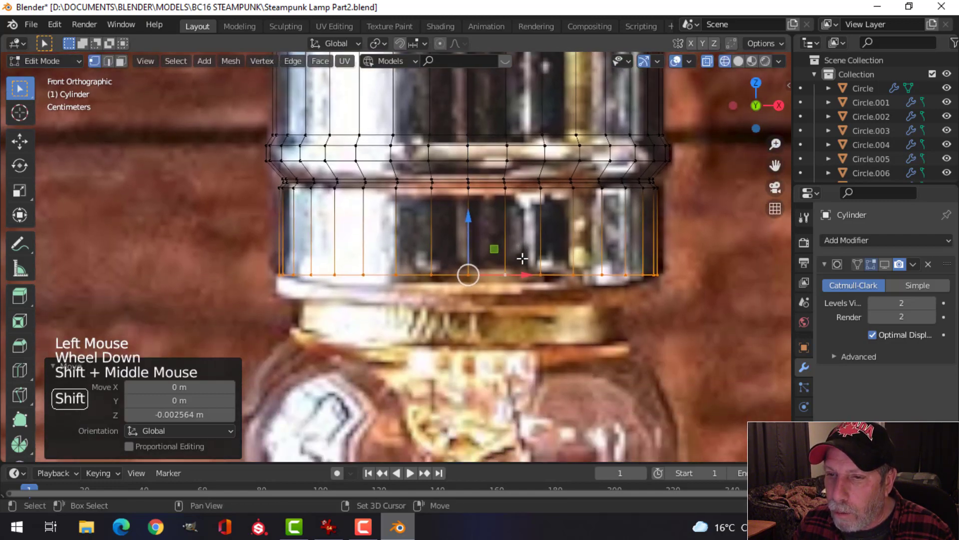
pyautogui.scroll(2, 522, 258)
pyautogui.keyDown('shift'); pyautogui.moveTo(348, 305); pyautogui.dragTo(357, 267, button='middle'); pyautogui.keyUp('shift')
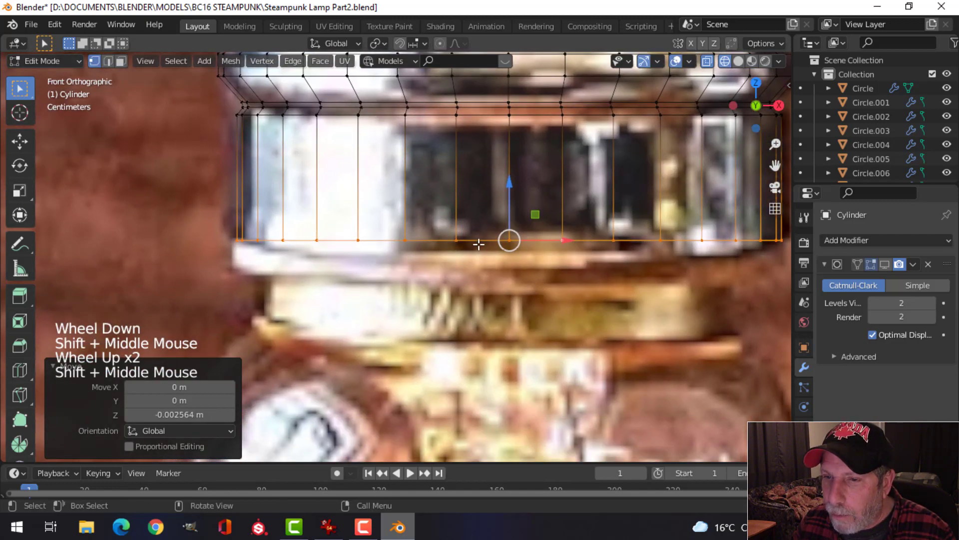
pyautogui.moveTo(508, 187); pyautogui.dragTo(494, 223)
pyautogui.keyDown('shift'); pyautogui.moveTo(776, 232); pyautogui.dragTo(693, 212, button='middle'); pyautogui.keyUp('shift')
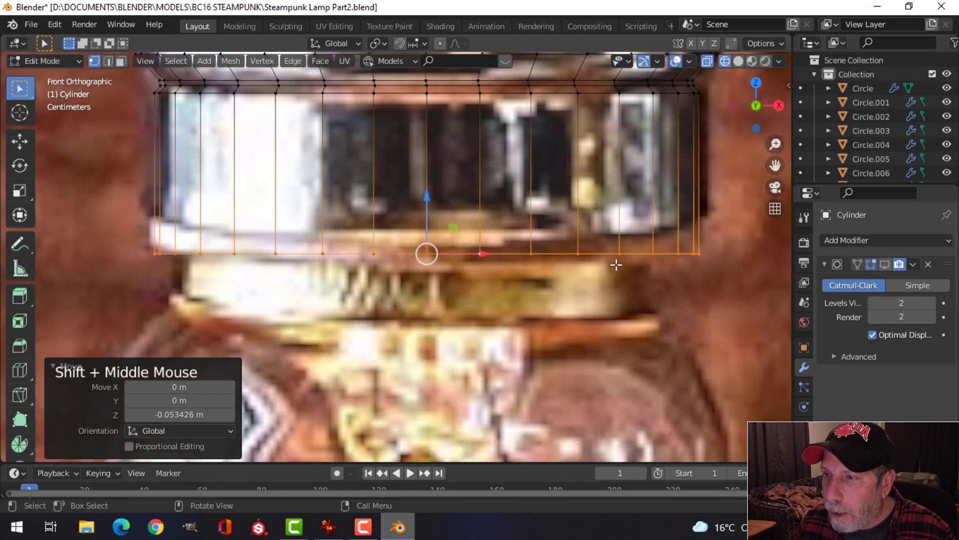
# Step: Add one loop cut near the bottom of the lowest section at a slide factor of about -0.675
pyautogui.hotkey('ctrl', 'r')
pyautogui.click(695, 215)
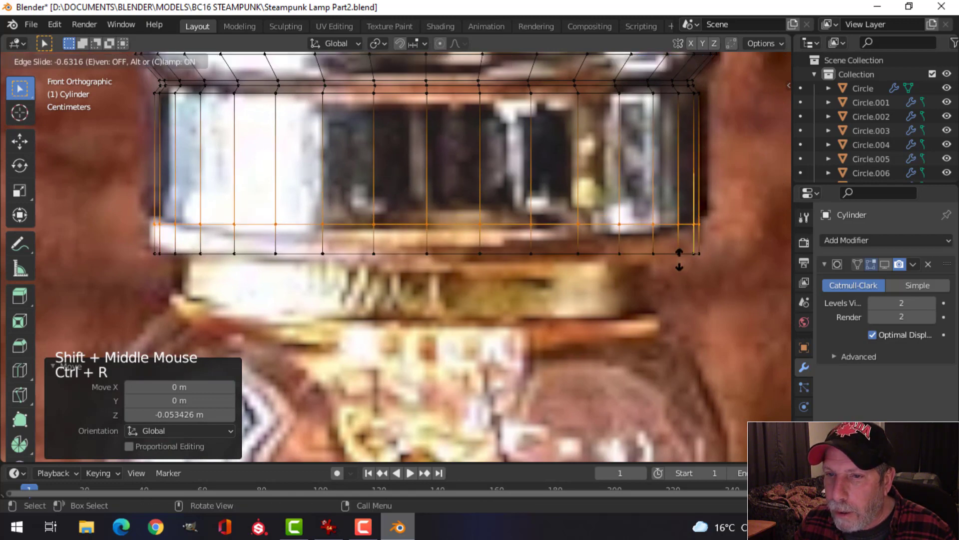
pyautogui.click(628, 264)
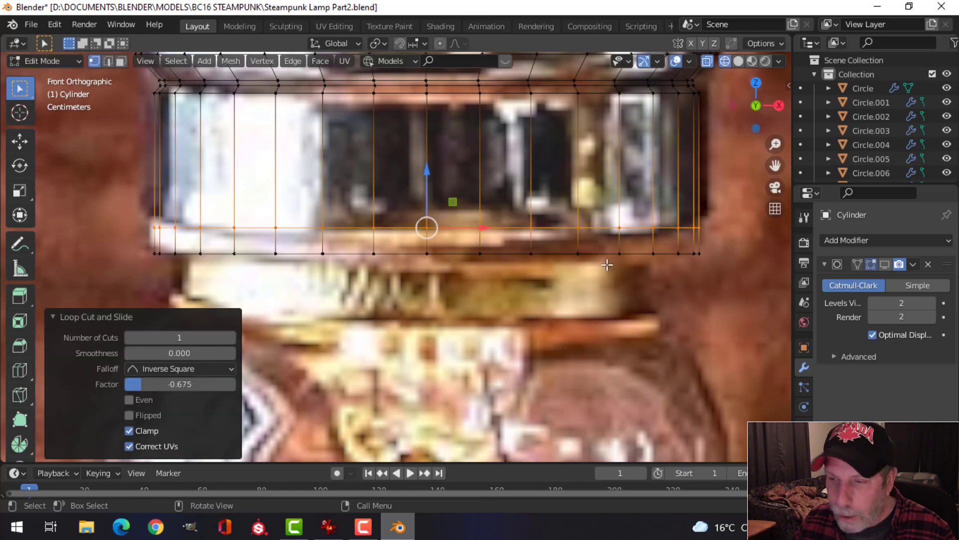
# Step: In solid view, select the bottom band of faces around the socket and extrude it slightly outward along its normals as a rim
pyautogui.press('z')
pyautogui.click(679, 257)
pyautogui.hotkey('alt', 'a')
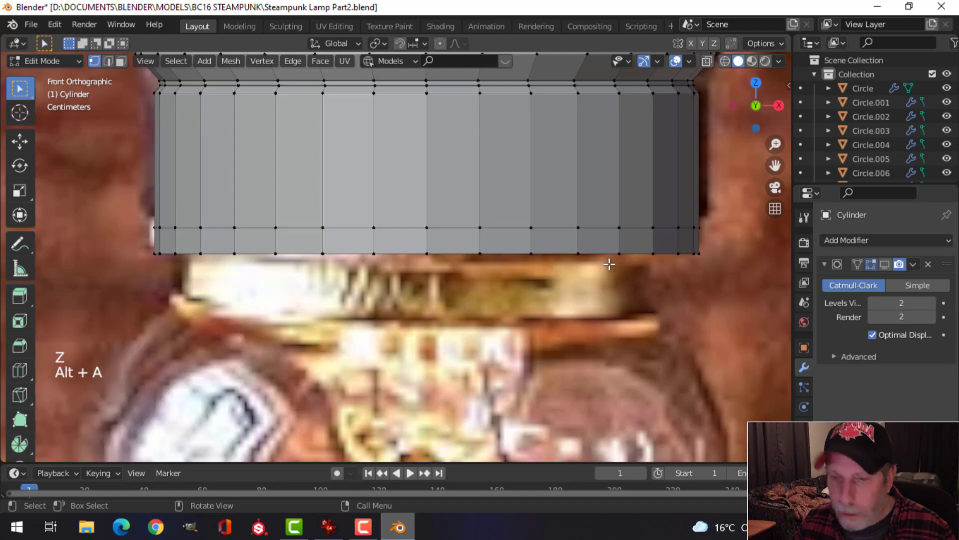
pyautogui.keyDown('alt'); pyautogui.keyDown('shift'); pyautogui.click(473, 239); pyautogui.keyUp('shift'); pyautogui.keyUp('alt')
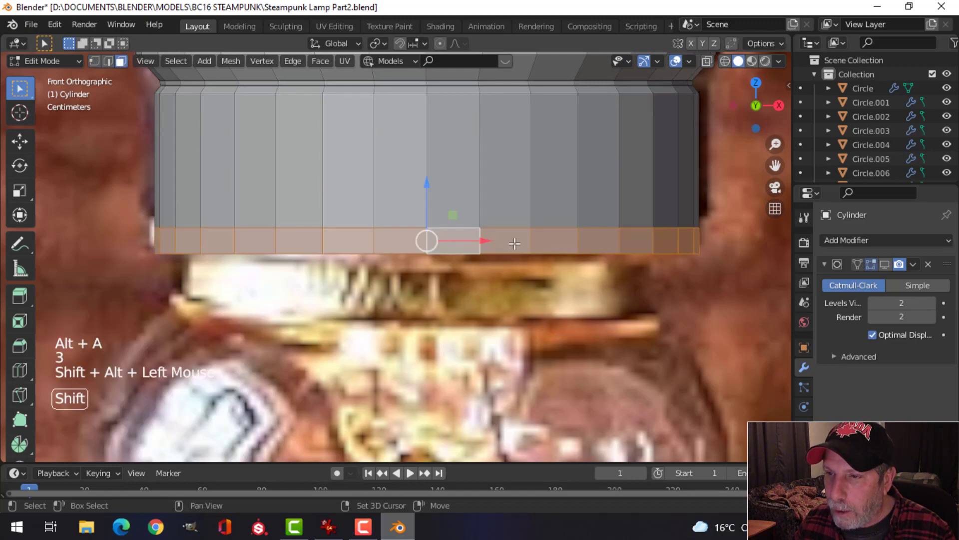
pyautogui.scroll(-2, 520, 244)
pyautogui.moveTo(520, 244); pyautogui.dragTo(579, 265, button='middle')
pyautogui.press('e')
pyautogui.hotkey('alt', 's')
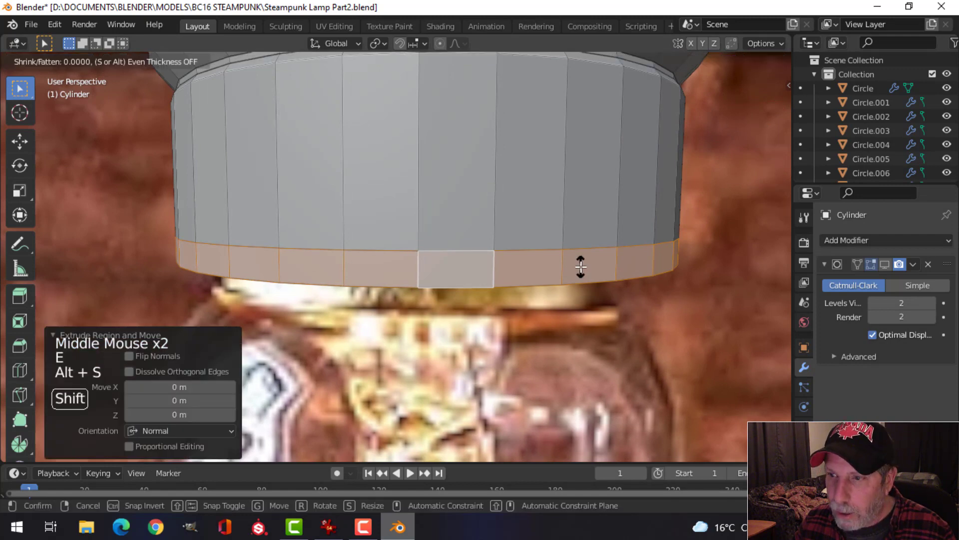
pyautogui.click(589, 230)
pyautogui.scroll(-2, 583, 250)
pyautogui.moveTo(583, 250); pyautogui.dragTo(510, 250, button='middle')
pyautogui.hotkey('alt', 'a')
pyautogui.scroll(-5, 499, 249)
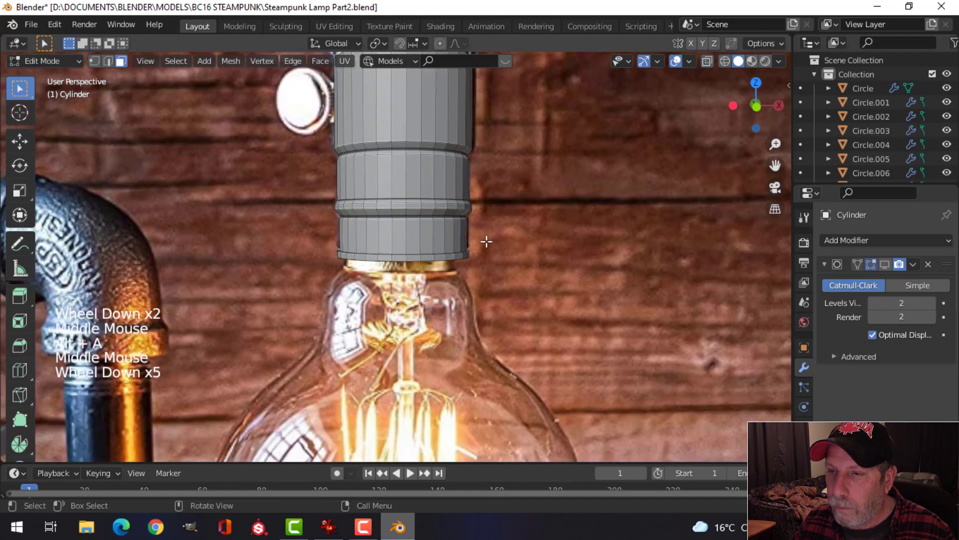
# Step: Turn on the subdivision modifier's viewport display in Object Mode and shade the socket smooth
pyautogui.press('Tab')
pyautogui.click(885, 264)
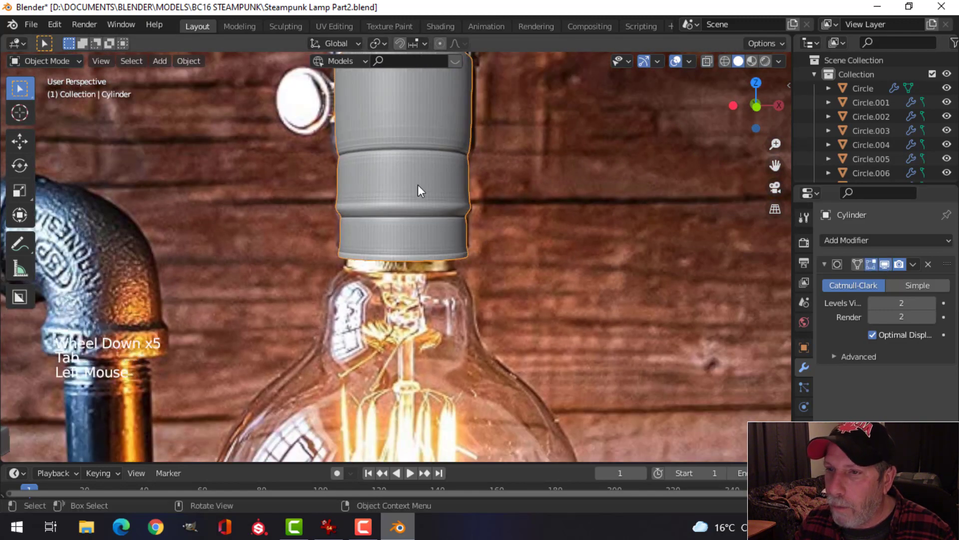
pyautogui.rightClick(382, 169)
pyautogui.click(382, 169)
pyautogui.scroll(-3, 484, 228)
pyautogui.moveTo(490, 196); pyautogui.dragTo(473, 223, button='middle')
pyautogui.scroll(2, 458, 224)
pyautogui.click(609, 240)
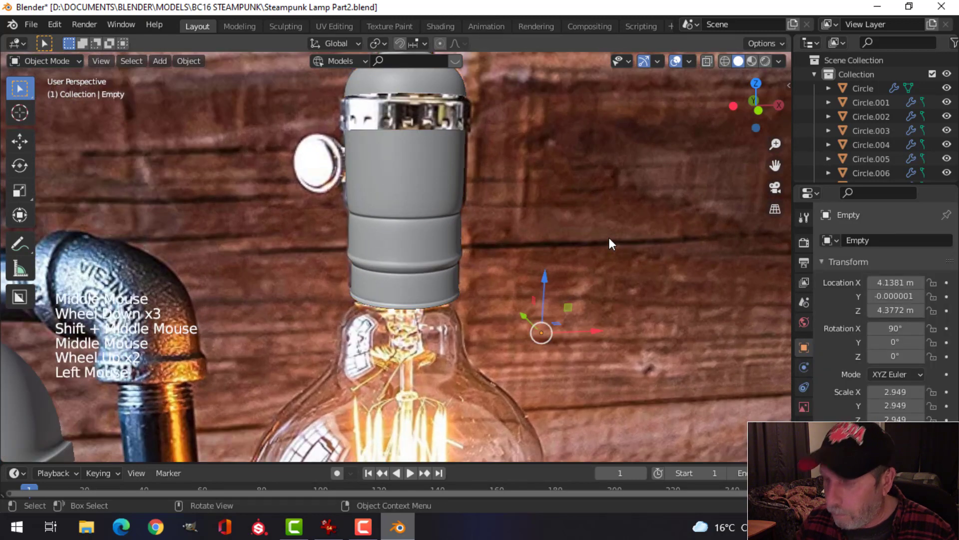
# Step: Add a loop cut near the lower end of the socket's main body at a slide factor of about -0.806
pyautogui.press('KP_1')
pyautogui.scroll(4, 610, 239)
pyautogui.keyDown('shift'); pyautogui.moveTo(609, 239); pyautogui.dragTo(558, 281, button='middle'); pyautogui.keyUp('shift')
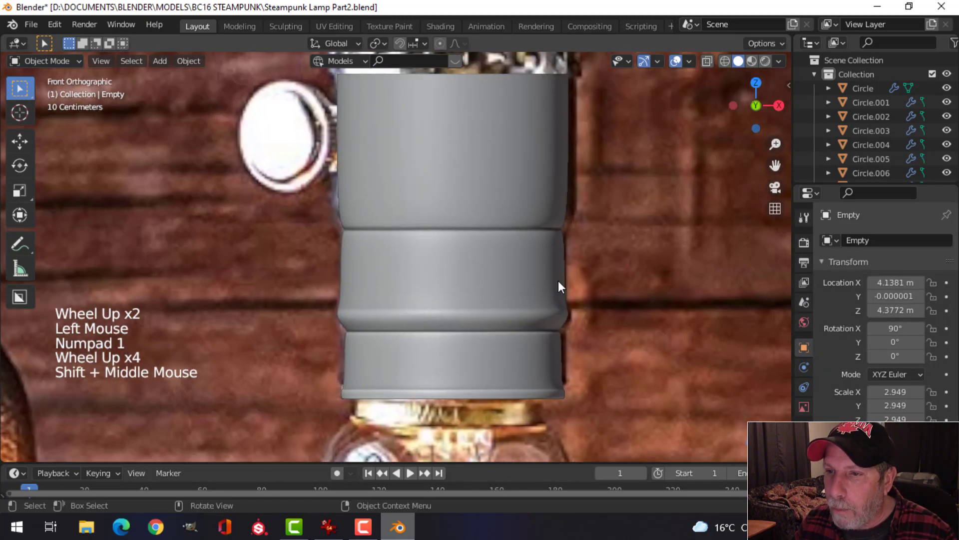
pyautogui.press('Tab')
pyautogui.press('Tab')
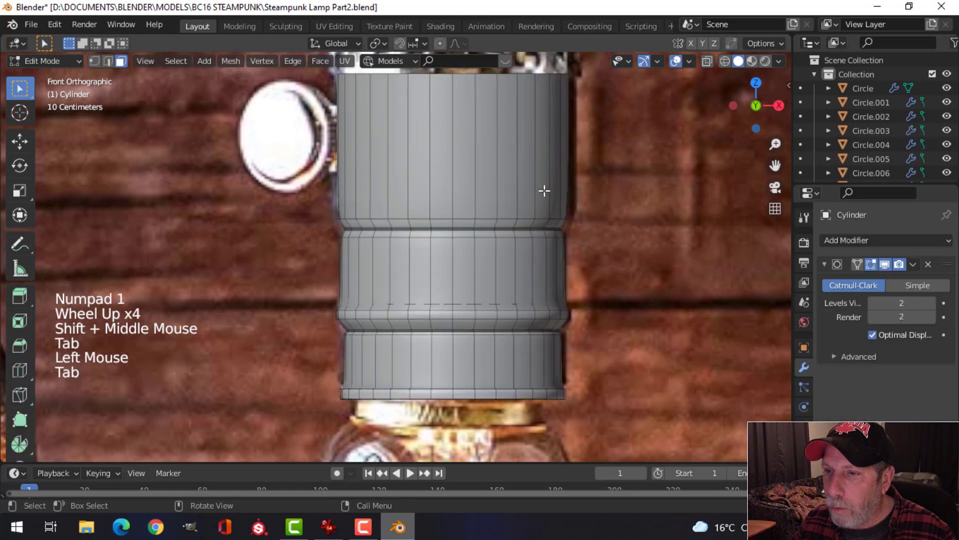
pyautogui.hotkey('ctrl', 'r')
pyautogui.click(567, 165)
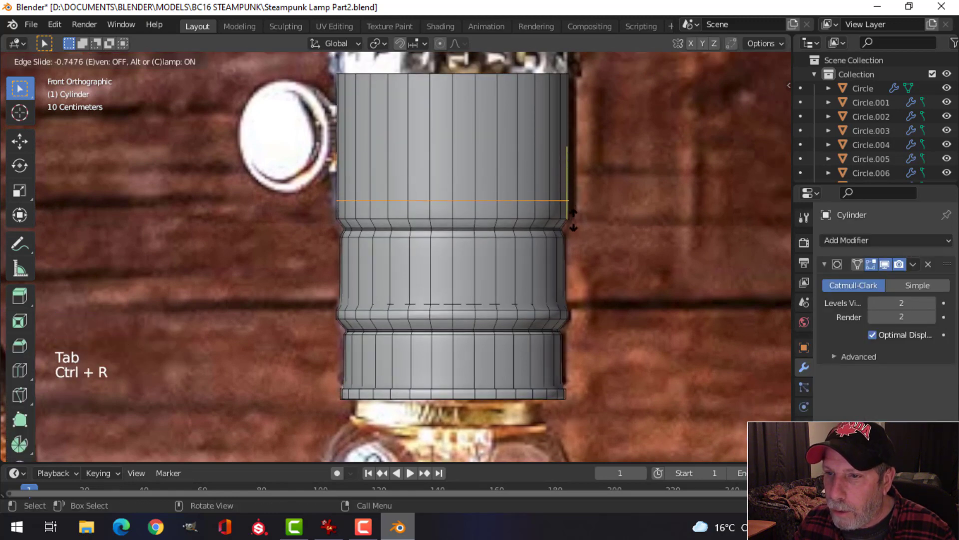
pyautogui.click(574, 223)
pyautogui.scroll(1, 582, 273)
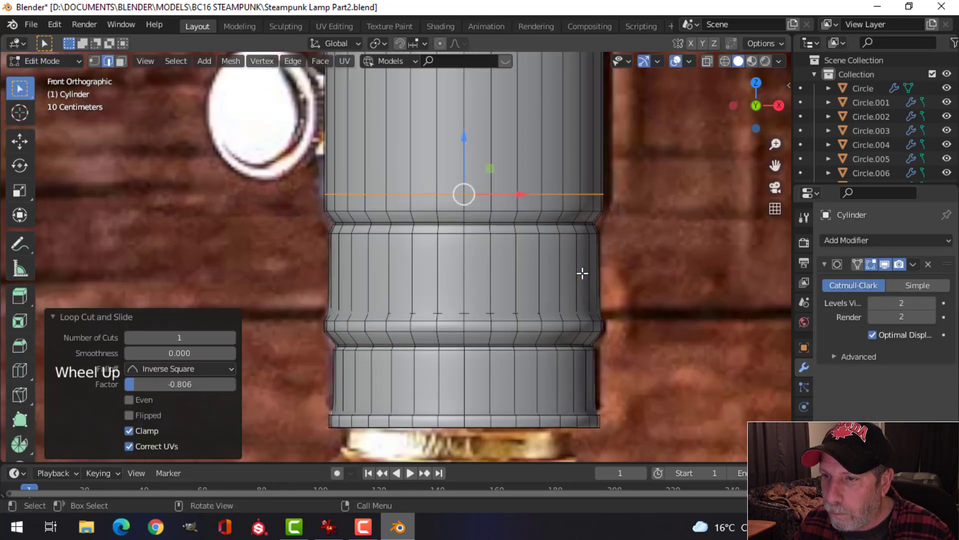
# Step: Add a loop cut in the upper half of the middle section beneath the first groove, and return to Object Mode
pyautogui.hotkey('ctrl', 'r')
pyautogui.click(596, 272)
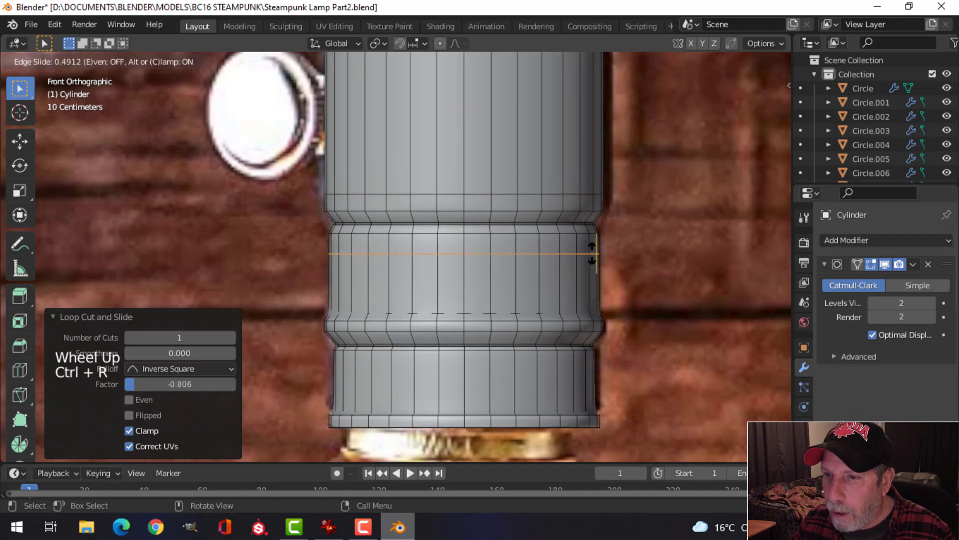
pyautogui.click(592, 249)
pyautogui.press('Tab')
# Step: Examine the smoothed socket from below, from the side and in front view against the reference photo
pyautogui.scroll(-3, 625, 240)
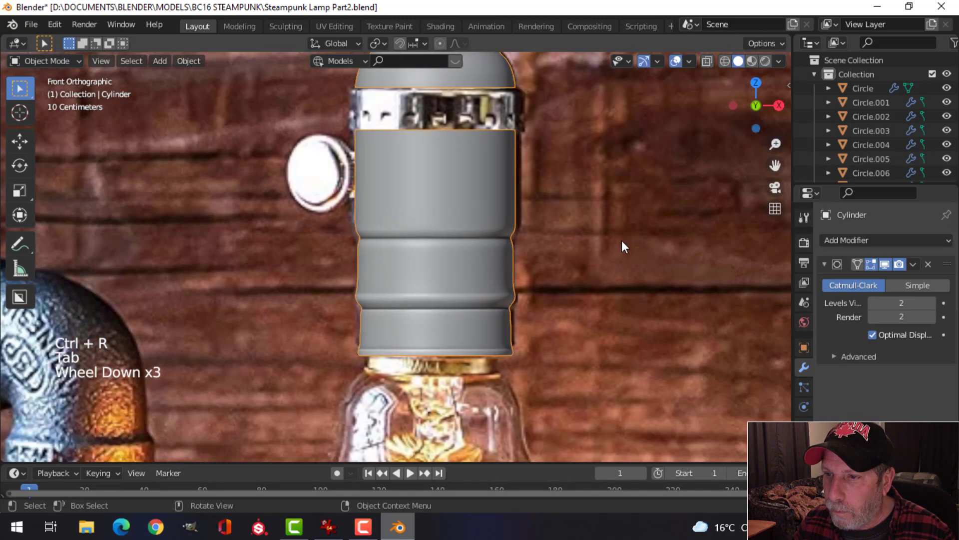
pyautogui.moveTo(622, 241); pyautogui.dragTo(567, 177, button='middle')
pyautogui.scroll(2, 541, 210)
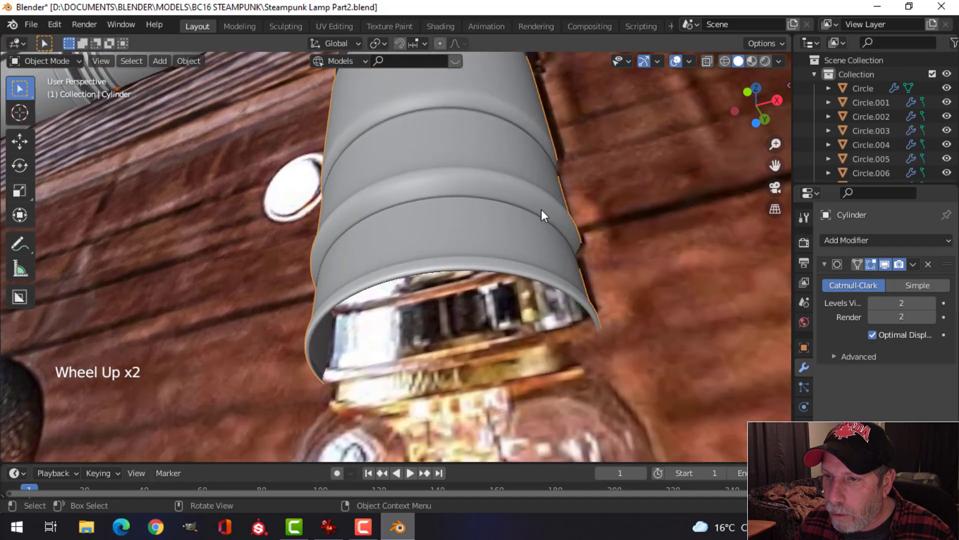
pyautogui.moveTo(541, 210); pyautogui.dragTo(387, 179, button='middle')
pyautogui.scroll(-3, 491, 187)
pyautogui.moveTo(491, 187); pyautogui.dragTo(519, 251, button='middle')
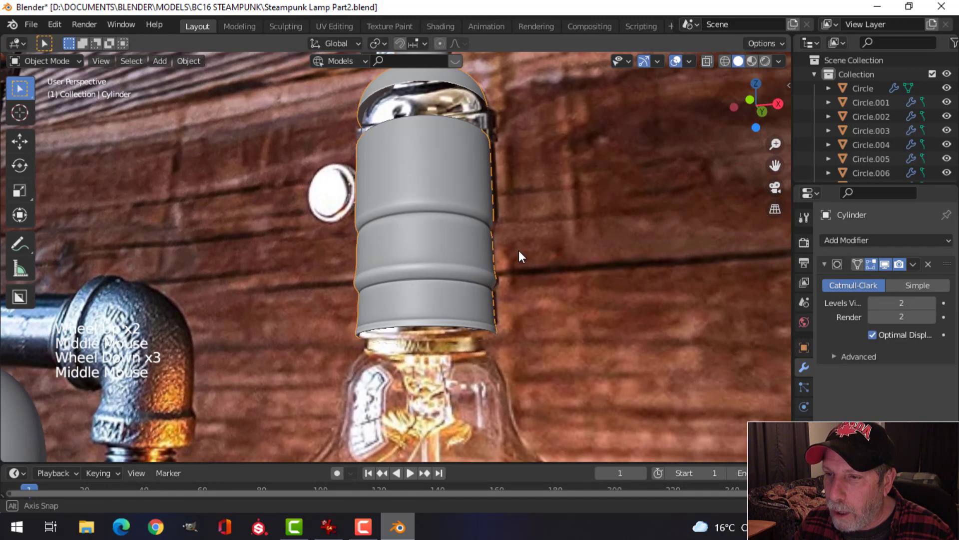
pyautogui.hotkey('alt', 'a')
pyautogui.scroll(-2, 502, 208)
pyautogui.moveTo(502, 208); pyautogui.dragTo(501, 268, button='middle')
pyautogui.moveTo(501, 268); pyautogui.dragTo(520, 258, button='middle')
pyautogui.press('KP_1')
pyautogui.scroll(3, 439, 176)
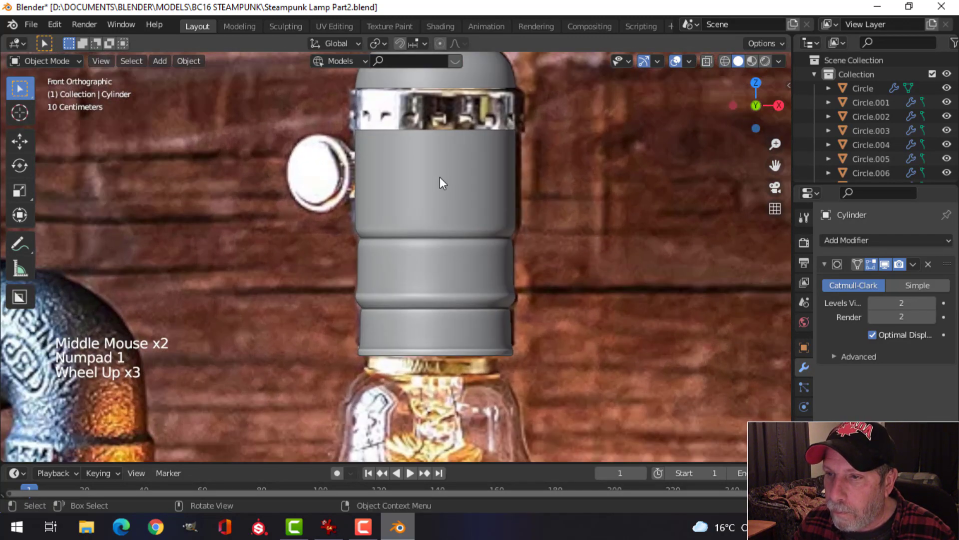
# Step: Hide the reference photo empty so only the modelled lamp parts are displayed
pyautogui.keyDown('shift'); pyautogui.moveTo(440, 176); pyautogui.dragTo(454, 273, button='middle'); pyautogui.keyUp('shift')
pyautogui.scroll(2, 475, 232)
pyautogui.keyDown('shift'); pyautogui.moveTo(476, 233); pyautogui.dragTo(517, 271, button='middle'); pyautogui.keyUp('shift')
pyautogui.moveTo(526, 221); pyautogui.dragTo(659, 244, button='middle')
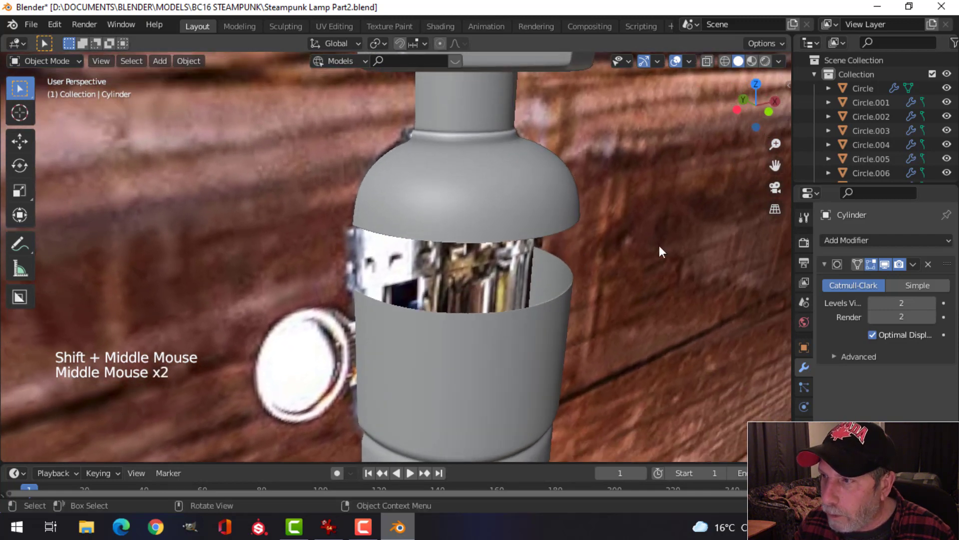
pyautogui.scroll(-2, 886, 128)
pyautogui.scroll(2, 883, 128)
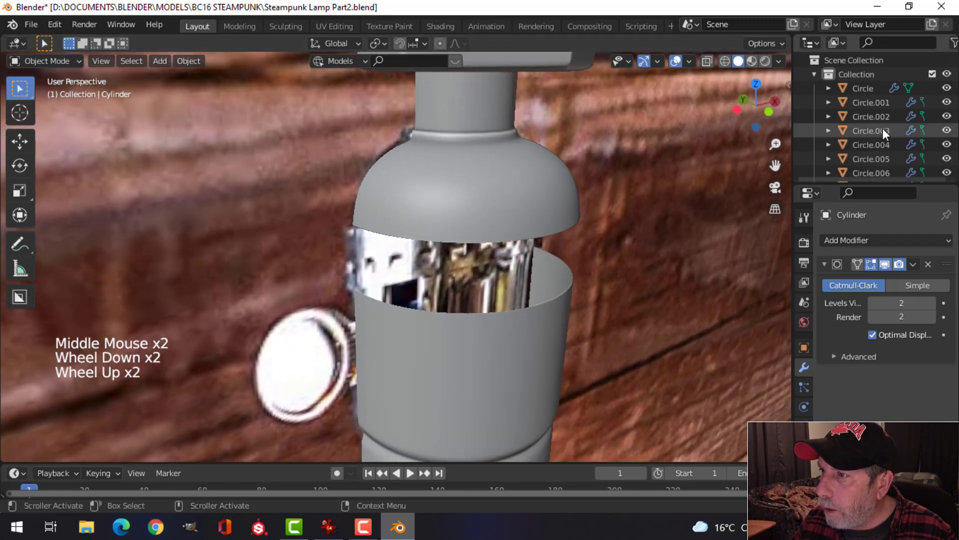
pyautogui.click(815, 74)
pyautogui.scroll(-1, 823, 131)
pyautogui.click(815, 74)
pyautogui.scroll(-4, 630, 255)
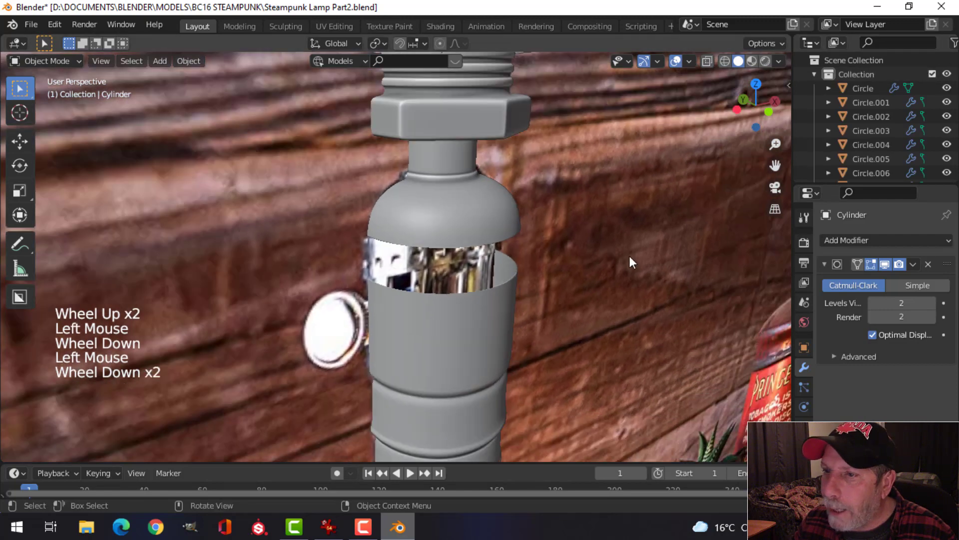
pyautogui.scroll(-4, 877, 152)
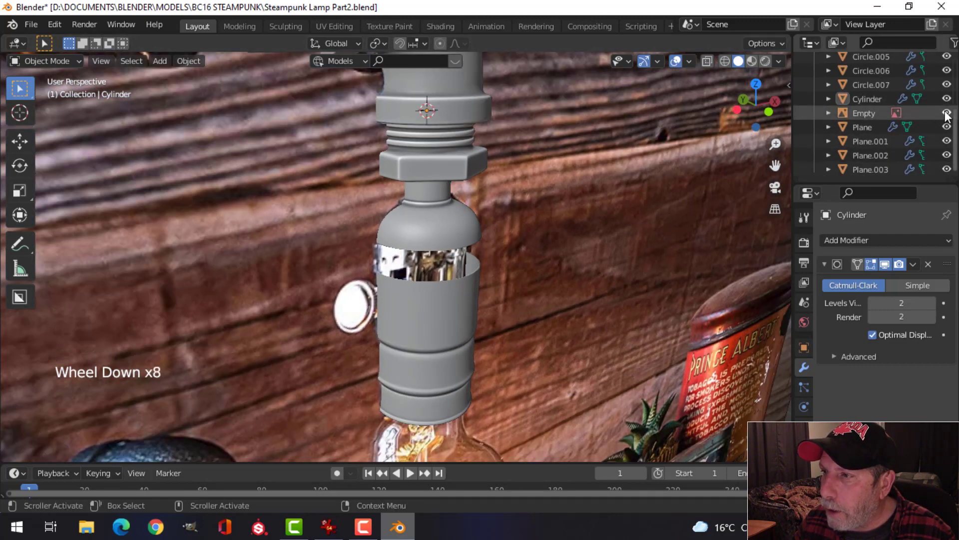
pyautogui.click(947, 114)
# Step: Move all pipe sections, elbows and fittings, excluding the base flange and socket, to a new collection named Pipes
pyautogui.scroll(-3, 600, 227)
pyautogui.moveTo(599, 227); pyautogui.dragTo(550, 270, button='middle')
pyautogui.moveTo(550, 270); pyautogui.dragTo(550, 208, button='middle')
pyautogui.click(551, 208)
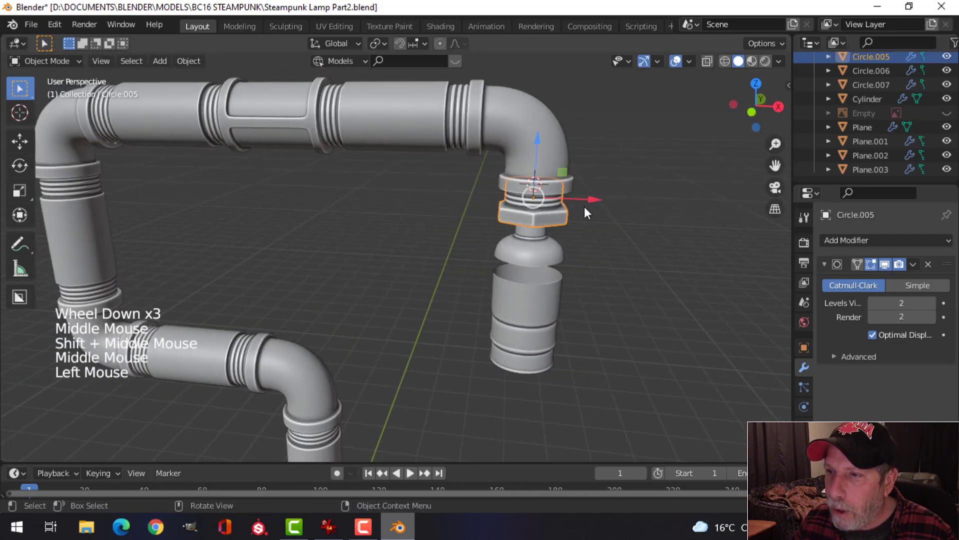
pyautogui.keyDown('shift'); pyautogui.click(541, 122); pyautogui.keyUp('shift')
pyautogui.keyDown('shift'); pyautogui.click(414, 119); pyautogui.keyUp('shift')
pyautogui.keyDown('shift'); pyautogui.click(197, 116); pyautogui.keyUp('shift')
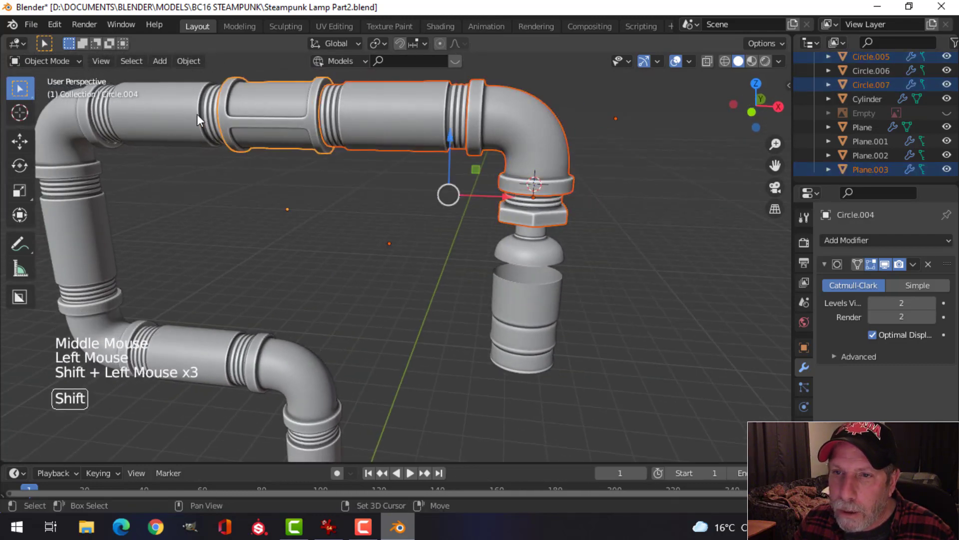
pyautogui.keyDown('shift'); pyautogui.click(107, 141); pyautogui.keyUp('shift')
pyautogui.keyDown('shift'); pyautogui.click(77, 167); pyautogui.keyUp('shift')
pyautogui.keyDown('shift'); pyautogui.click(87, 223); pyautogui.keyUp('shift')
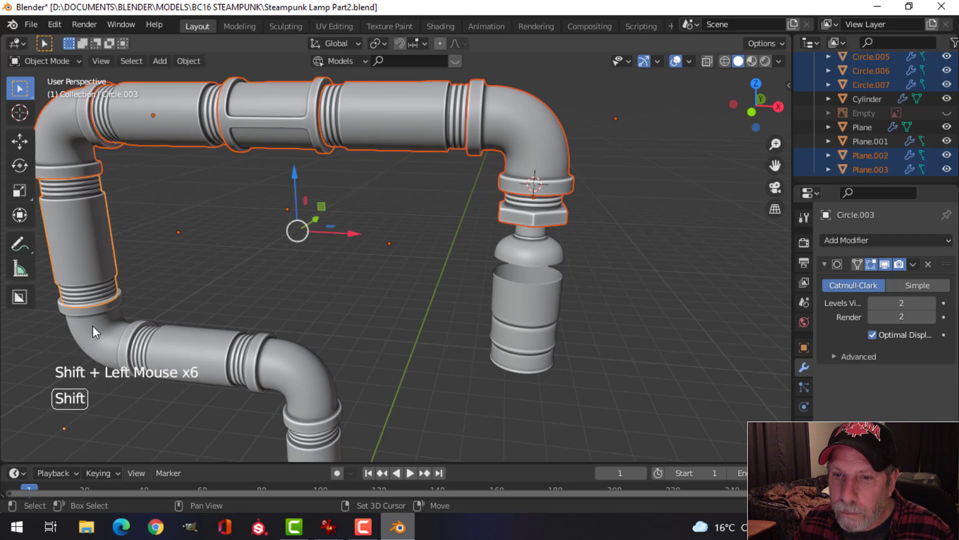
pyautogui.keyDown('shift'); pyautogui.click(95, 329); pyautogui.keyUp('shift')
pyautogui.keyDown('shift'); pyautogui.click(186, 363); pyautogui.keyUp('shift')
pyautogui.keyDown('shift'); pyautogui.click(300, 376); pyautogui.keyUp('shift')
pyautogui.scroll(-2, 373, 350)
pyautogui.keyDown('shift'); pyautogui.moveTo(373, 349); pyautogui.dragTo(381, 194, button='middle'); pyautogui.keyUp('shift')
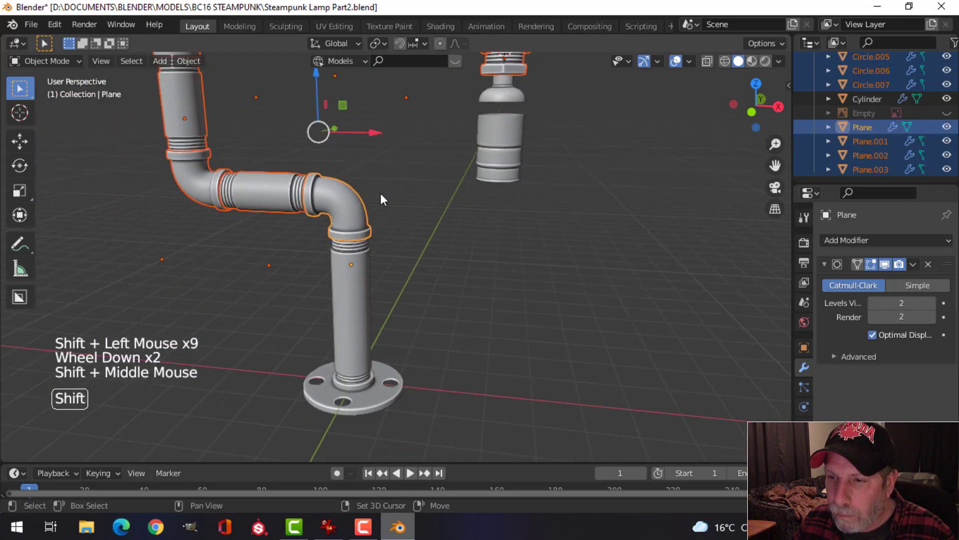
pyautogui.keyDown('shift'); pyautogui.click(339, 301); pyautogui.keyUp('shift')
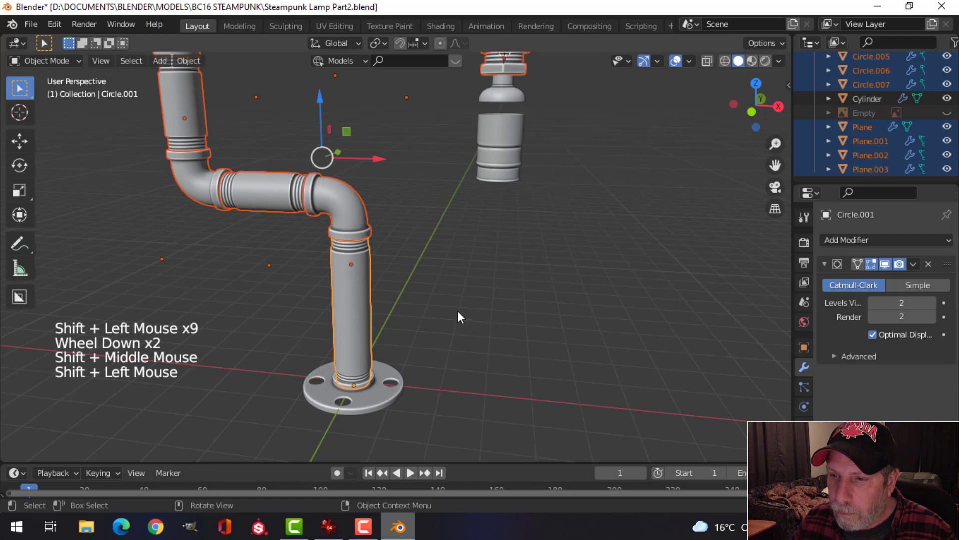
pyautogui.moveTo(460, 317); pyautogui.dragTo(466, 289, button='middle')
pyautogui.press('m')
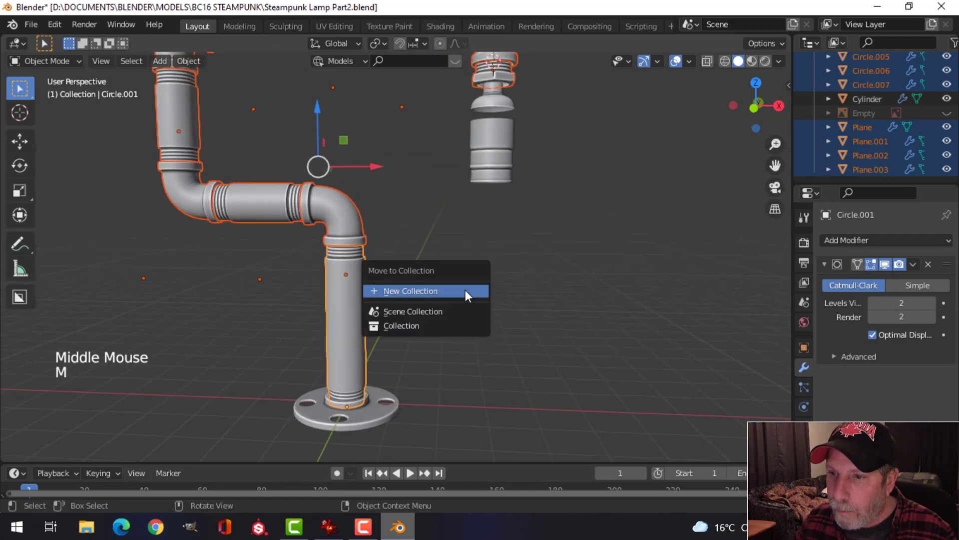
pyautogui.click(466, 291)
pyautogui.press('capslock')
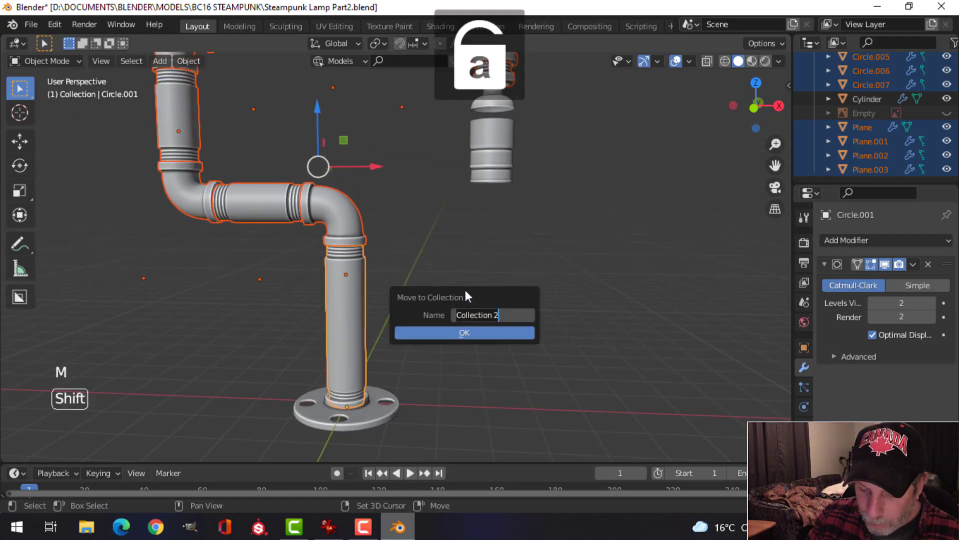
pyautogui.write('Pipes')
pyautogui.press('Return')
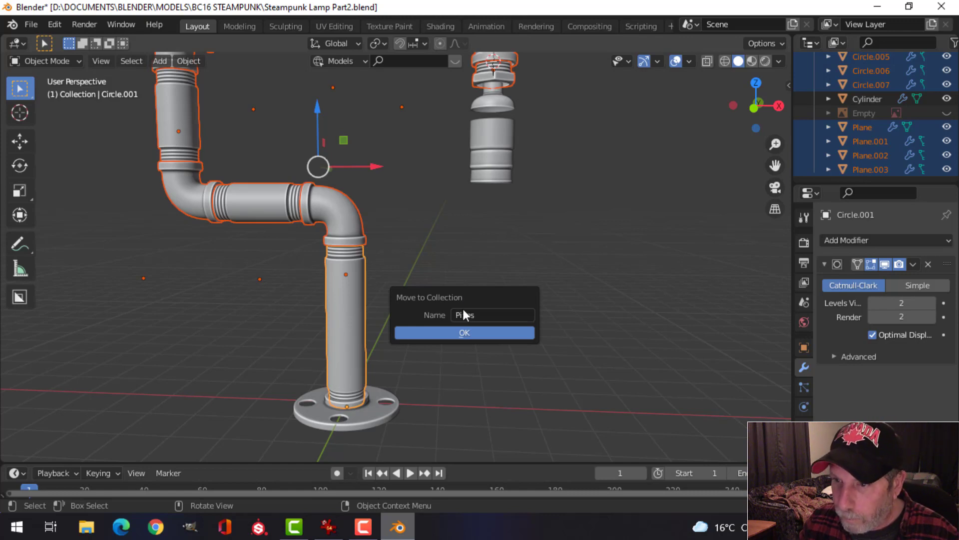
pyautogui.click(465, 333)
pyautogui.hotkey('alt', 'a')
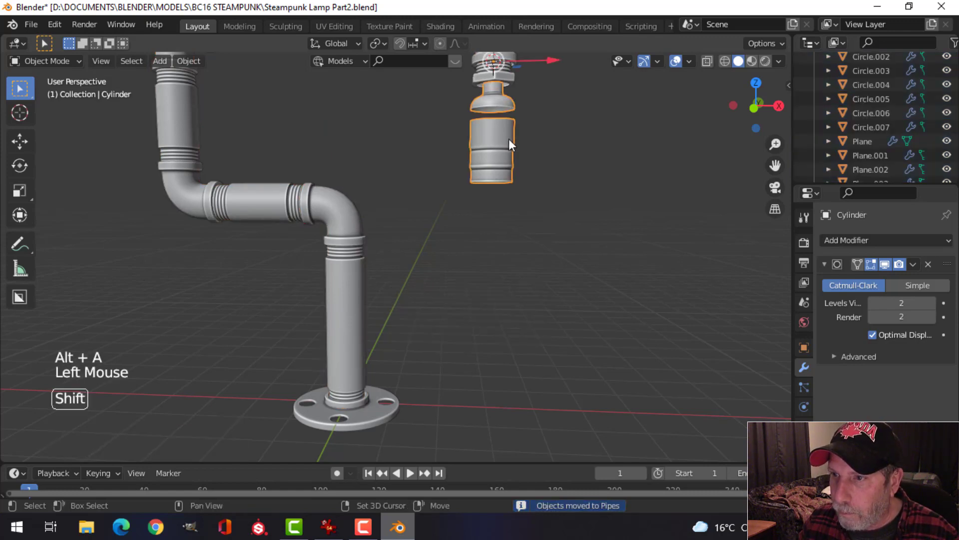
# Step: Move the bulb socket cylinder to a new collection named Socket
pyautogui.press('m')
pyautogui.click(584, 139)
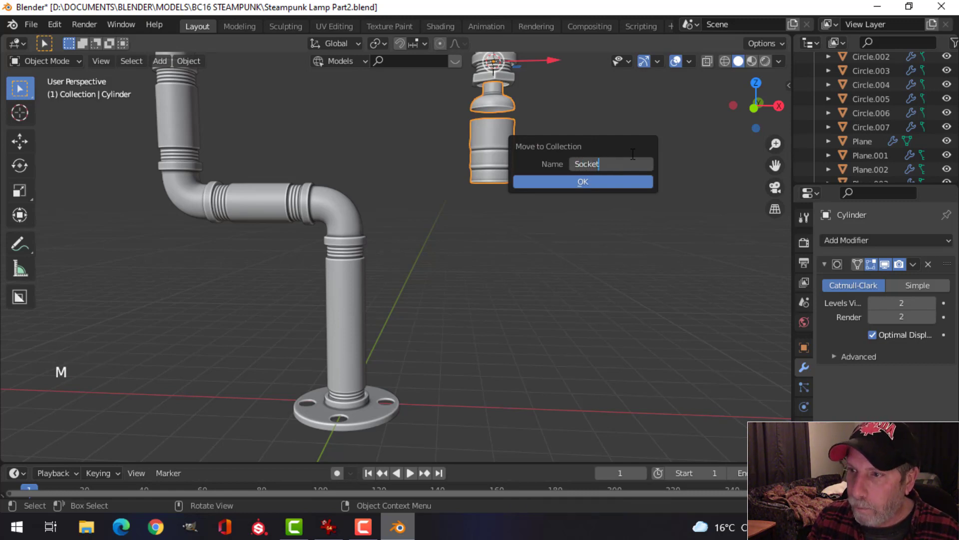
pyautogui.press('Return')
pyautogui.click(583, 181)
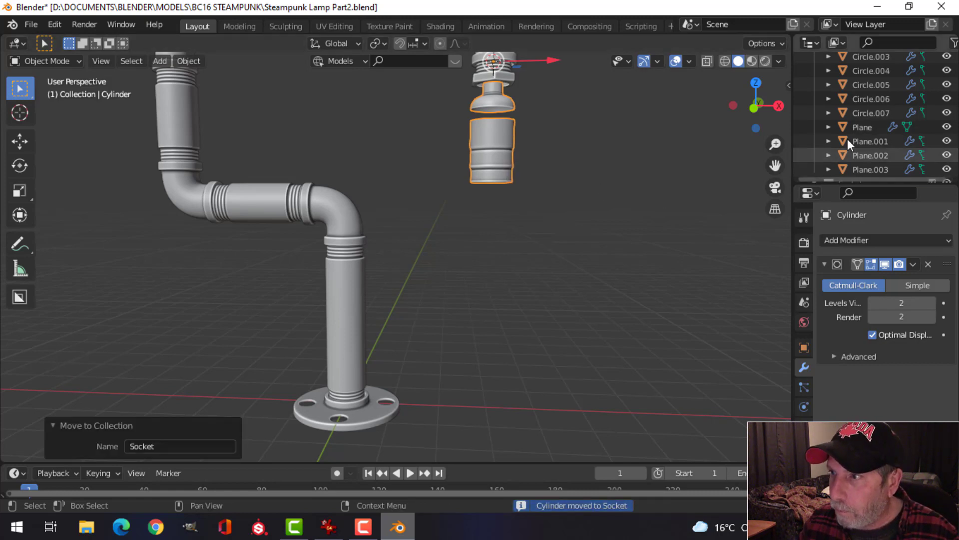
# Step: Collapse the collections in the scene list and move the round base flange to the Pipes collection
pyautogui.scroll(4, 832, 85)
pyautogui.click(814, 75)
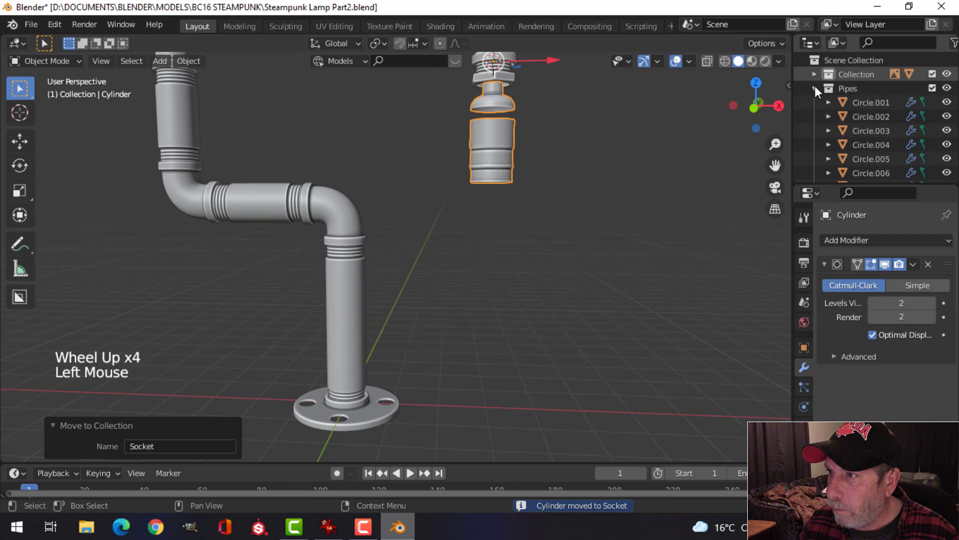
pyautogui.click(815, 89)
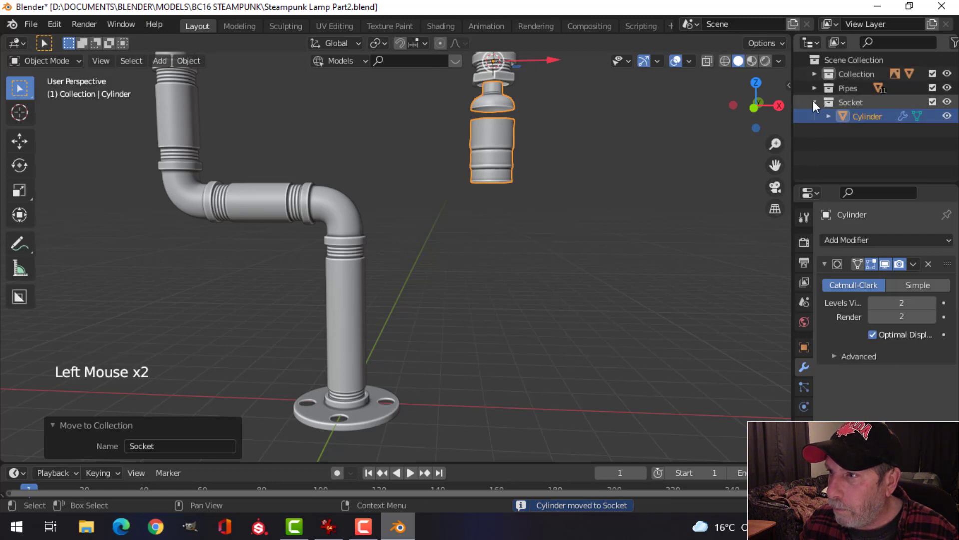
pyautogui.click(815, 103)
pyautogui.click(384, 408)
pyautogui.moveTo(520, 308); pyautogui.dragTo(524, 303, button='middle')
pyautogui.press('m')
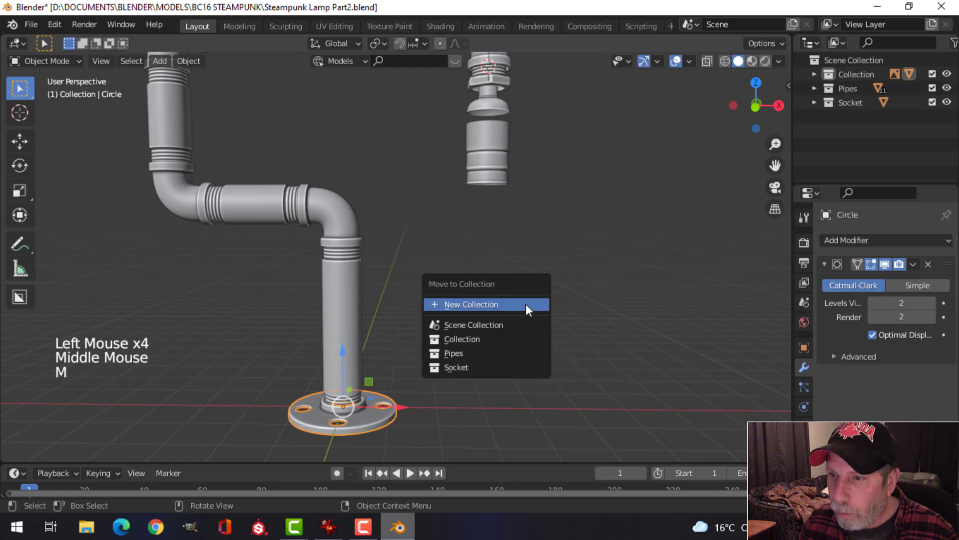
pyautogui.click(490, 353)
# Step: Hide the Pipes collection and frame the isolated socket for a closer view
pyautogui.click(946, 89)
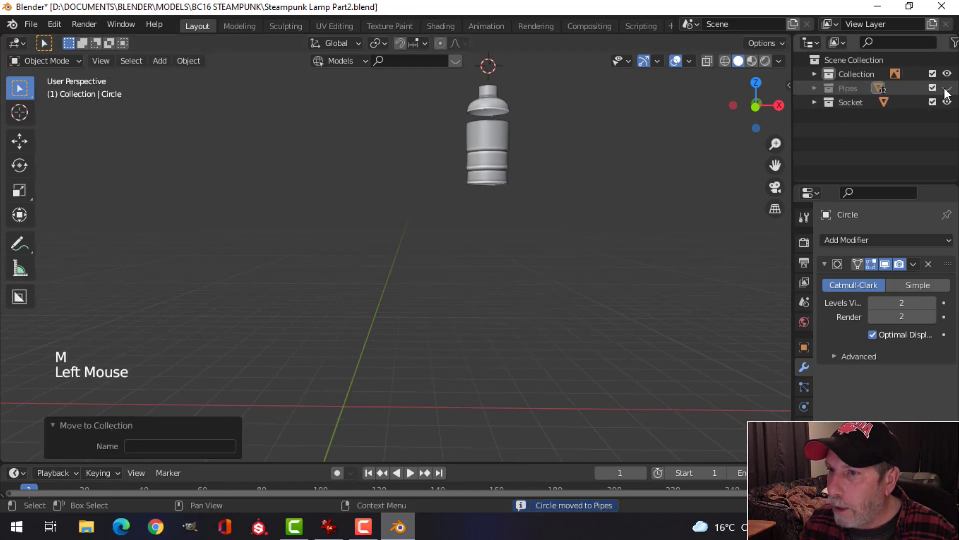
pyautogui.scroll(3, 532, 198)
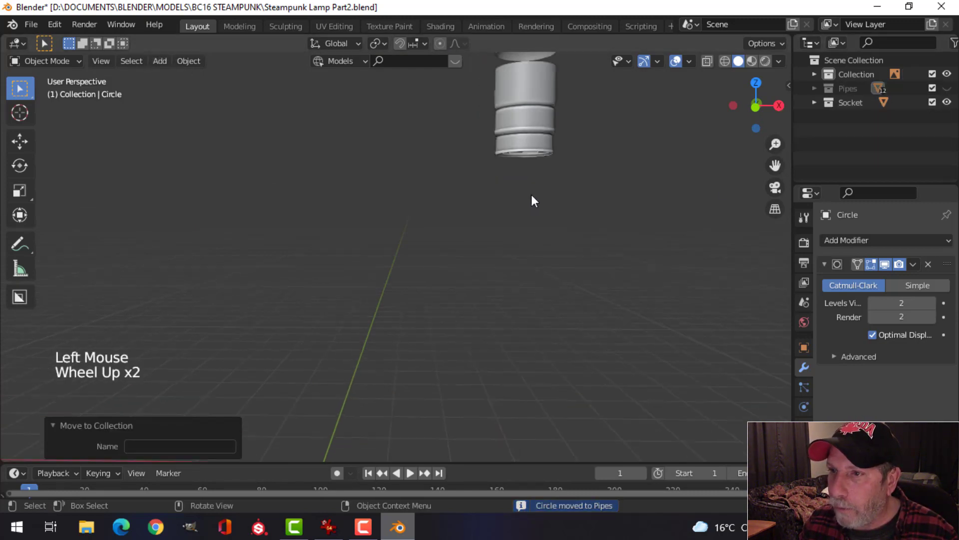
pyautogui.click(547, 120)
pyautogui.press('KP_Decimal')
pyautogui.scroll(1, 334, 371)
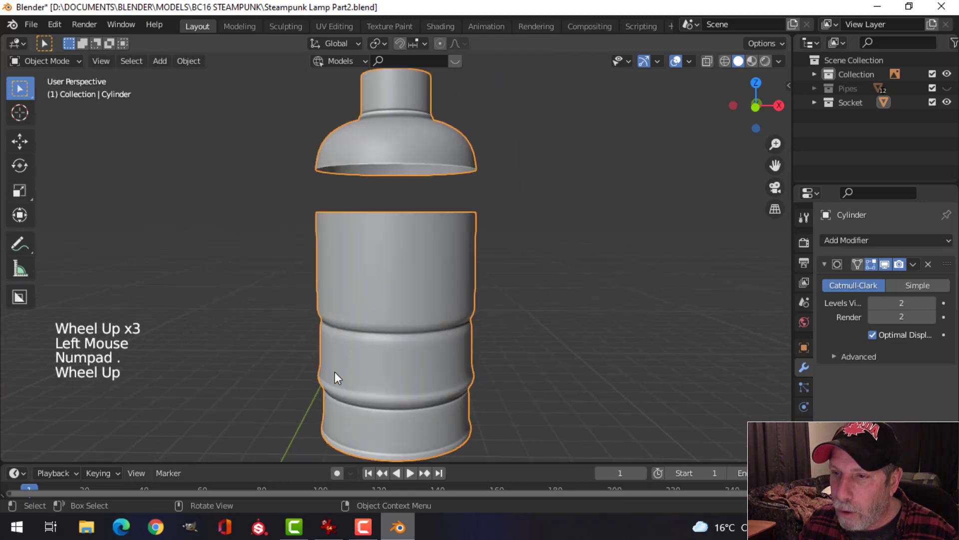
pyautogui.scroll(1, 334, 370)
pyautogui.keyDown('shift'); pyautogui.moveTo(334, 371); pyautogui.dragTo(408, 333, button='middle'); pyautogui.keyUp('shift')
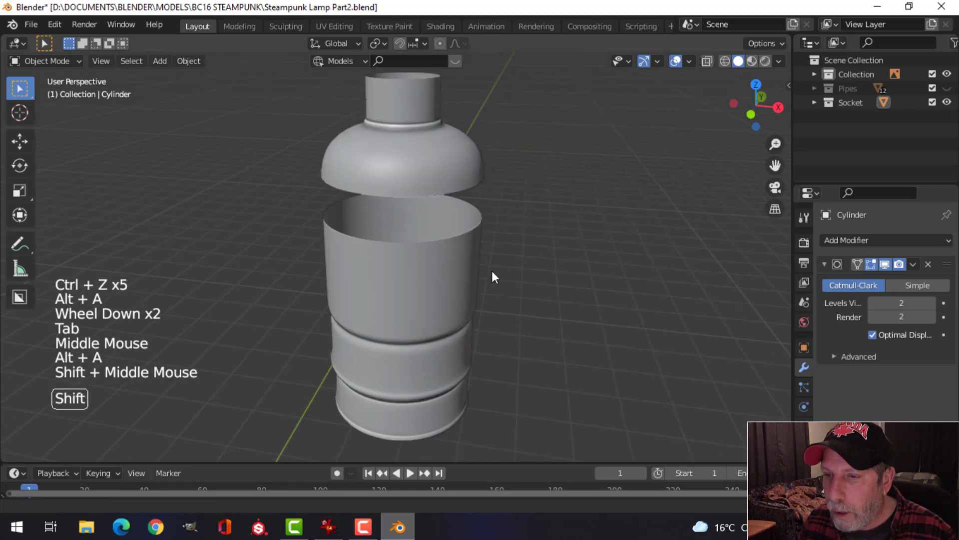
pyautogui.moveTo(492, 278); pyautogui.dragTo(375, 200, button='middle')
pyautogui.scroll(2, 454, 294)
pyautogui.scroll(-2, 399, 204)
pyautogui.scroll(-2, 387, 257)
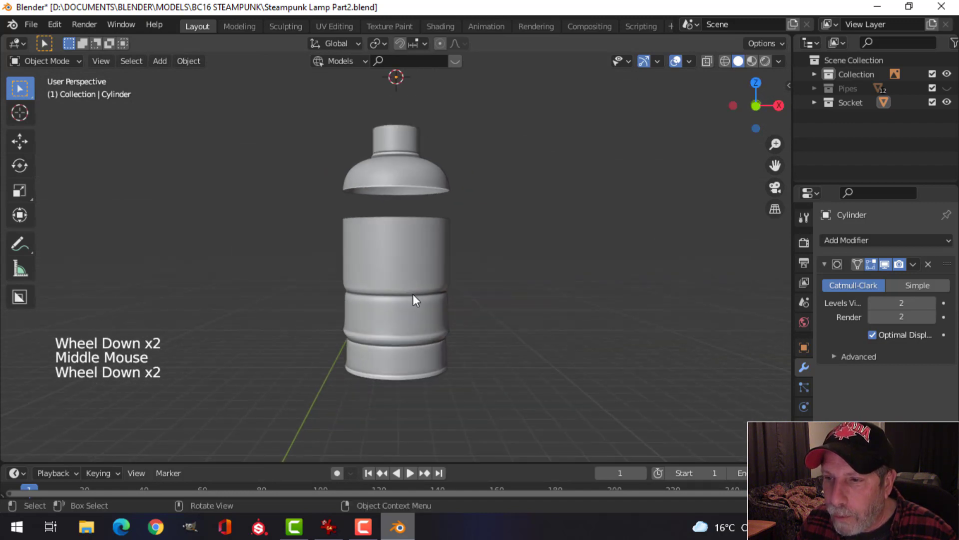
pyautogui.moveTo(413, 294); pyautogui.dragTo(423, 332, button='middle')
pyautogui.scroll(2, 410, 248)
pyautogui.scroll(2, 423, 267)
# Step: Snap the 3D cursor to the centre of the dome's lower and body's upper edge loops, and return to Object Mode
pyautogui.click(547, 352)
pyautogui.press('Tab')
pyautogui.moveTo(547, 352); pyautogui.dragTo(369, 281, button='middle')
pyautogui.hotkey('alt', 'a')
pyautogui.moveTo(400, 309); pyautogui.dragTo(471, 303, button='middle')
pyautogui.scroll(-2, 462, 285)
pyautogui.press('KP_1')
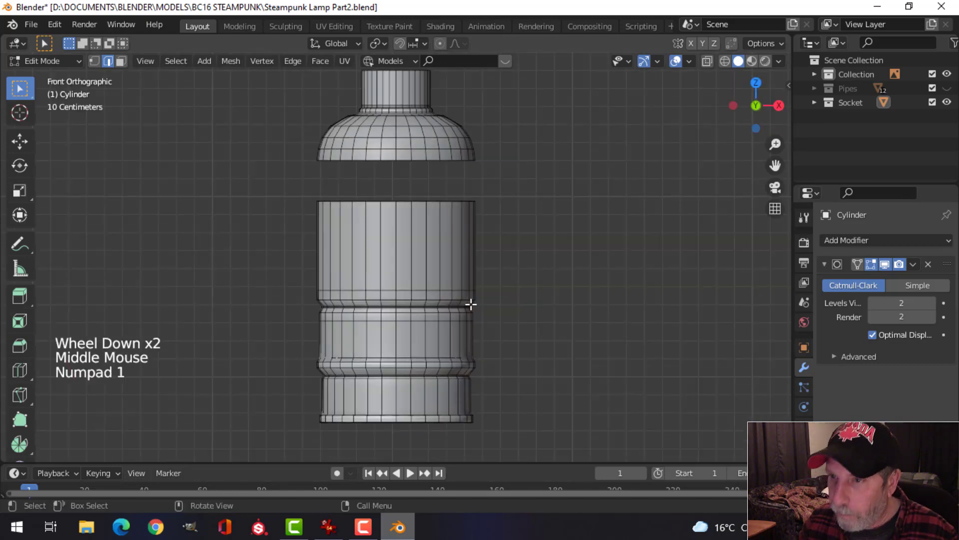
pyautogui.keyDown('shift'); pyautogui.moveTo(397, 231); pyautogui.dragTo(429, 274, button='middle'); pyautogui.keyUp('shift')
pyautogui.scroll(2, 429, 274)
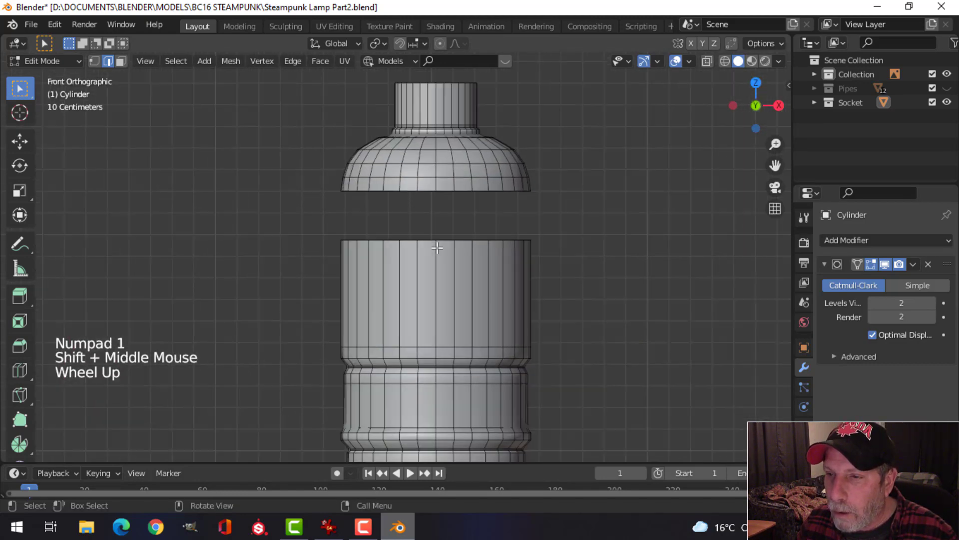
pyautogui.keyDown('alt'); pyautogui.keyDown('shift'); pyautogui.click(457, 177); pyautogui.keyUp('shift'); pyautogui.keyUp('alt')
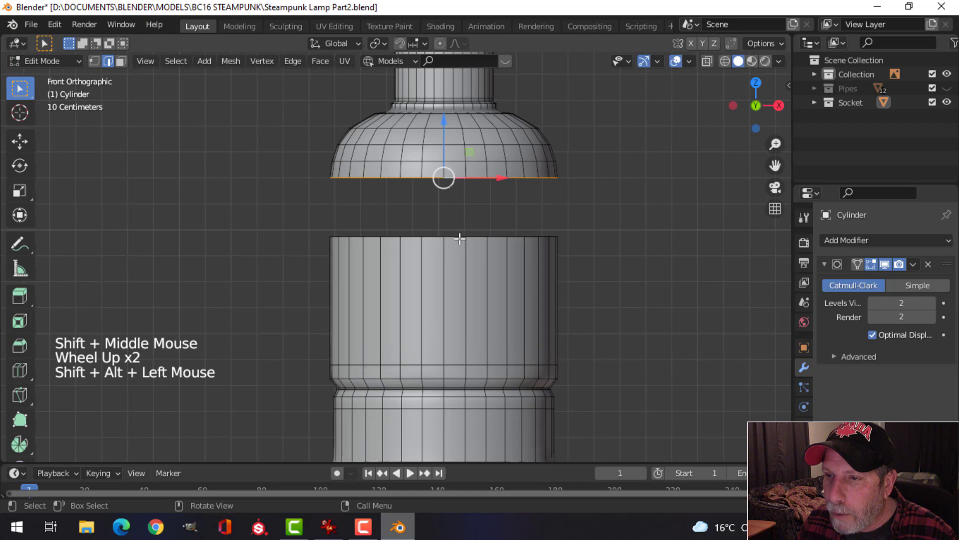
pyautogui.keyDown('alt'); pyautogui.keyDown('shift'); pyautogui.click(460, 238); pyautogui.keyUp('shift'); pyautogui.keyUp('alt')
pyautogui.scroll(-2, 566, 232)
pyautogui.moveTo(566, 231); pyautogui.dragTo(511, 262, button='middle')
pyautogui.hotkey('shift', 's')
pyautogui.hotkey('alt', 'a')
pyautogui.press('Tab')
pyautogui.scroll(-2, 514, 266)
pyautogui.hotkey('alt', 'a')
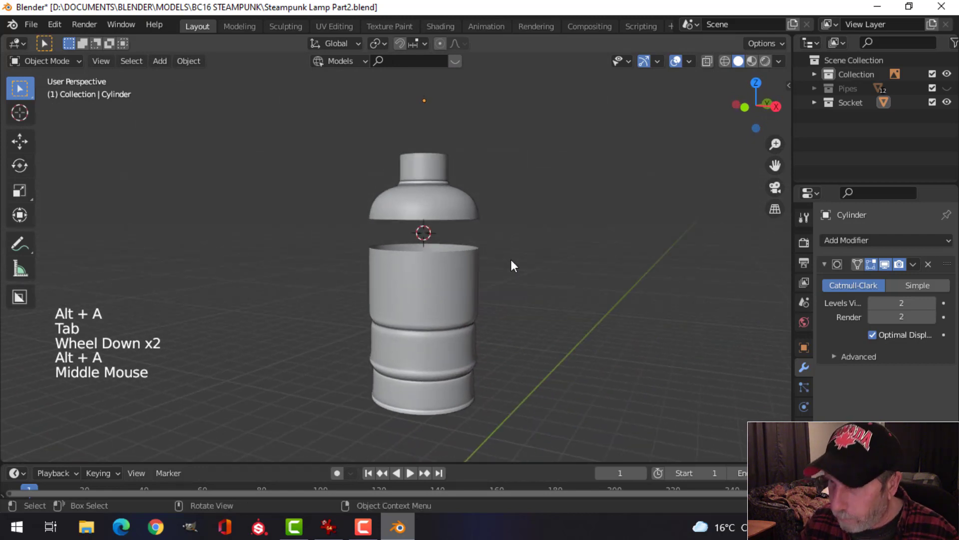
# Step: Unhide the reference photo in front view and zoom in on the metal band in the socket's gap
pyautogui.press('KP_1')
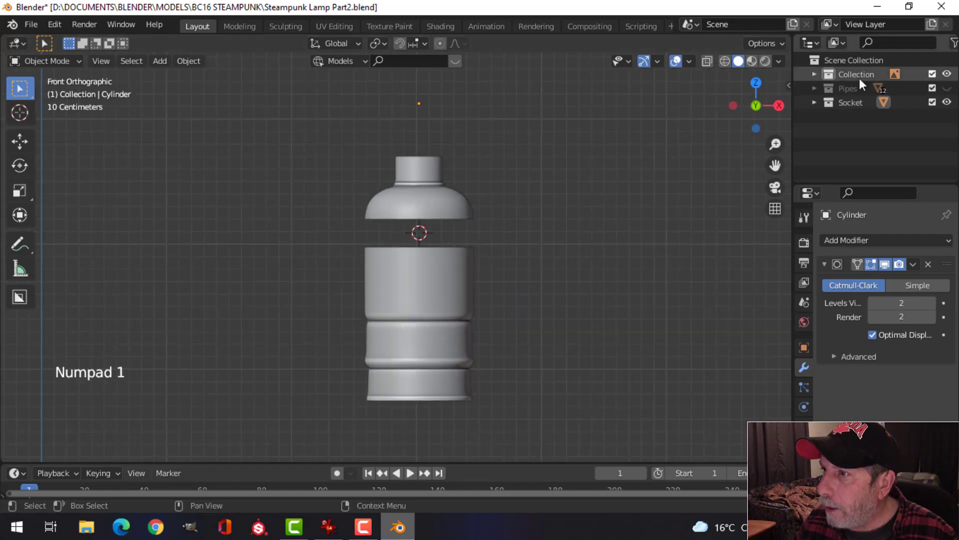
pyautogui.click(813, 74)
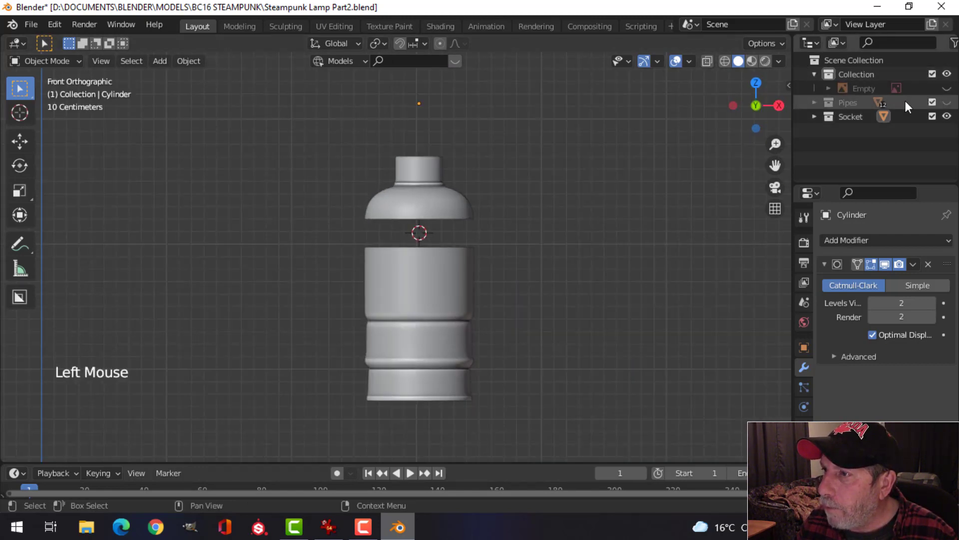
pyautogui.click(947, 89)
pyautogui.scroll(9, 503, 226)
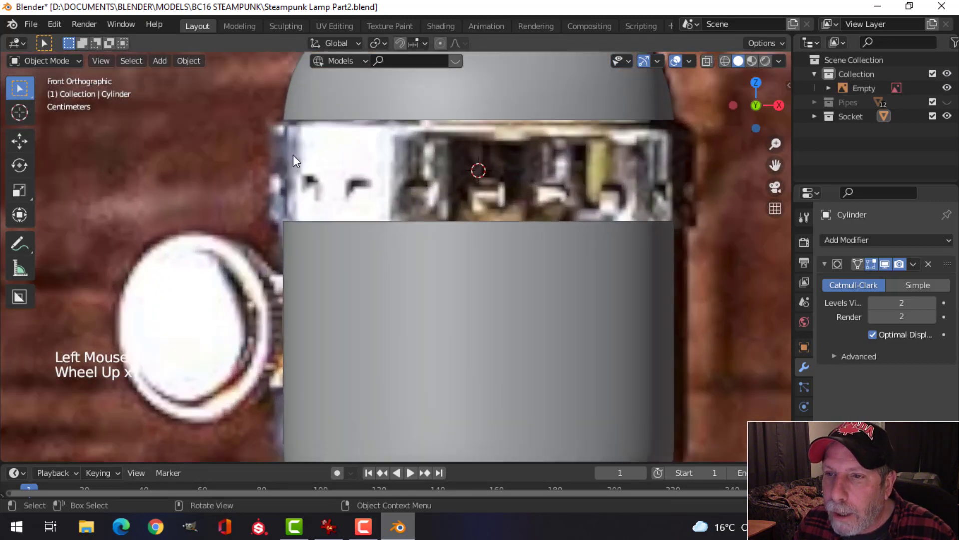
pyautogui.scroll(-2, 521, 182)
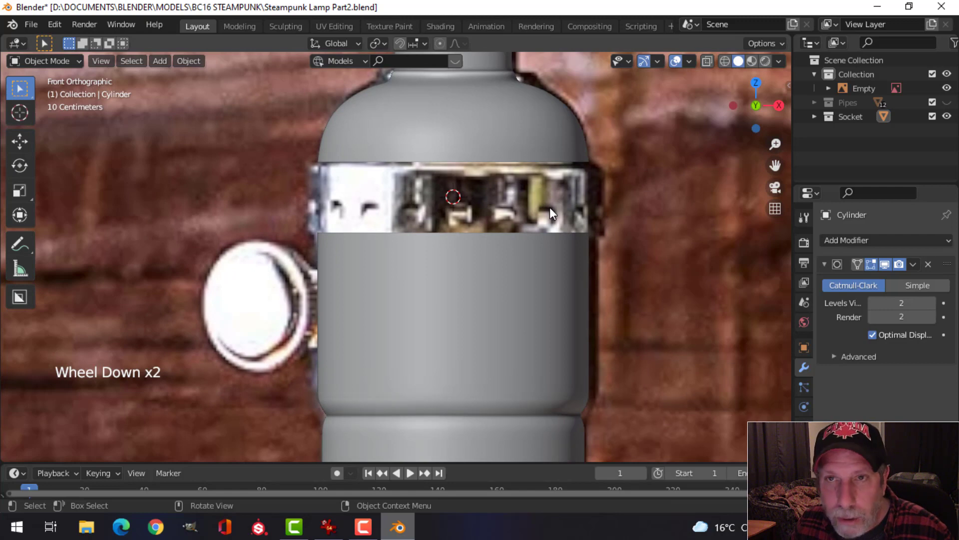
pyautogui.moveTo(549, 206); pyautogui.dragTo(533, 227, button='middle')
pyautogui.scroll(-1, 544, 223)
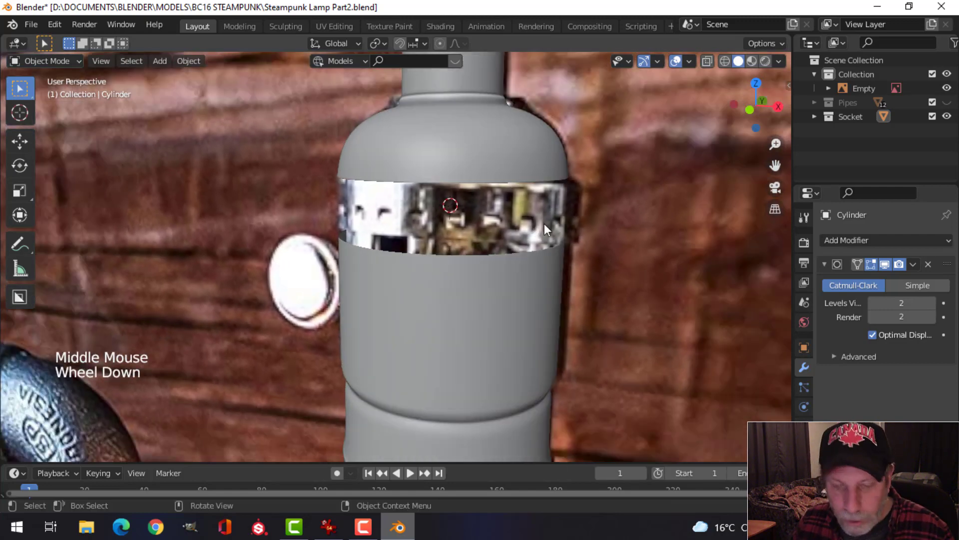
# Step: Add a 2 m plane at the 3D cursor and scale its mesh to 0.265 in Edit Mode
pyautogui.hotkey('shift', 'a')
pyautogui.moveTo(519, 199)
pyautogui.click(590, 196)
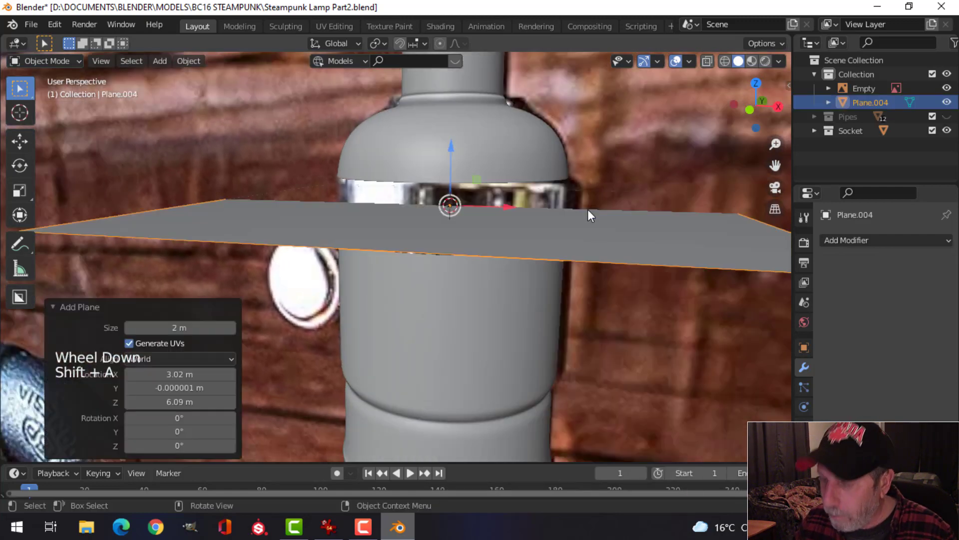
pyautogui.press('KP_1')
pyautogui.press('Tab')
pyautogui.scroll(-1, 586, 216)
pyautogui.scroll(-1, 586, 215)
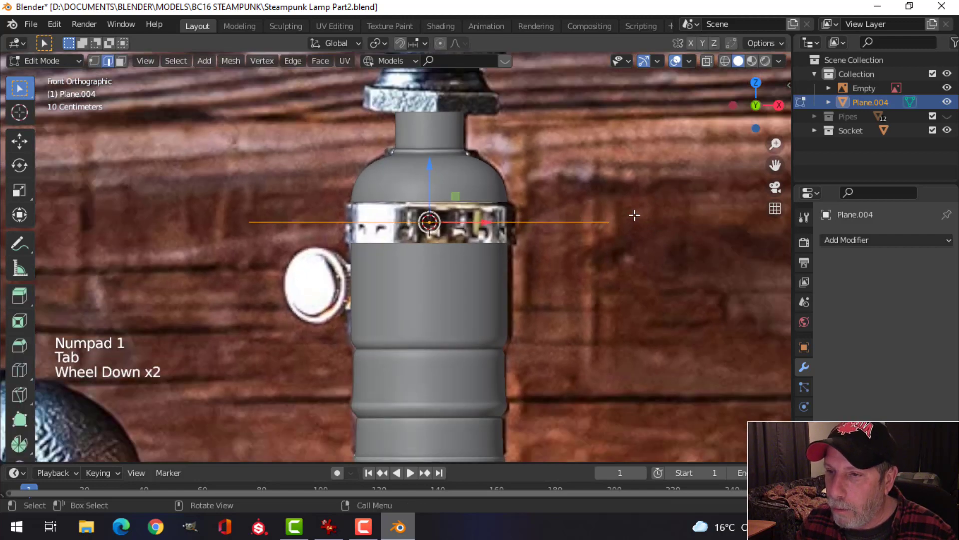
pyautogui.press('s')
pyautogui.click(487, 232)
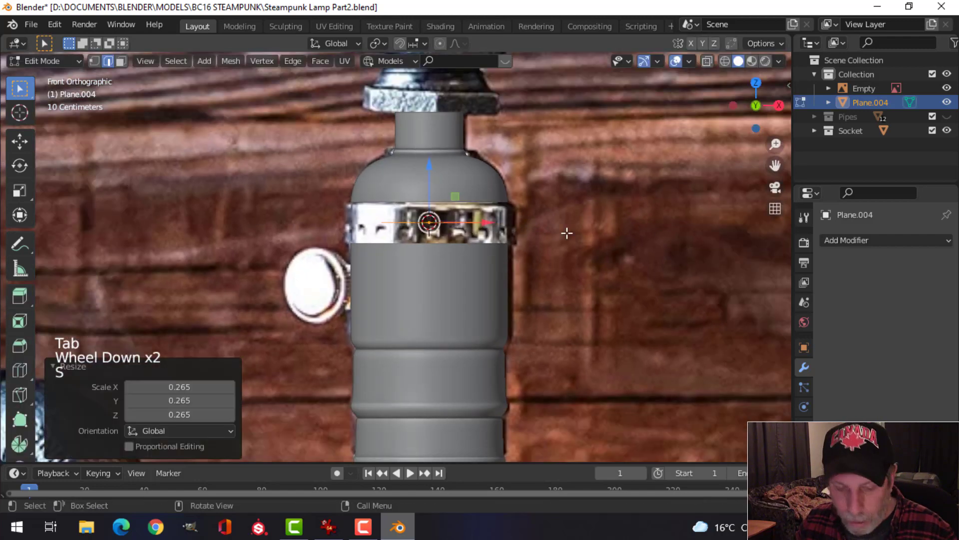
# Step: Rotate the plane's mesh 90° about the X axis and scale it by about 0.496 to match the band's height
pyautogui.write('rx90')
pyautogui.click(567, 233)
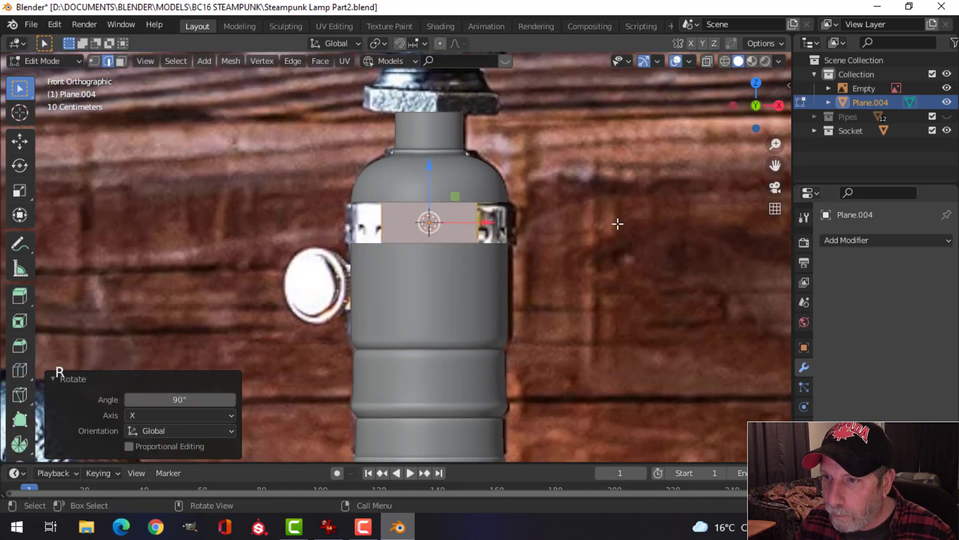
pyautogui.press('s')
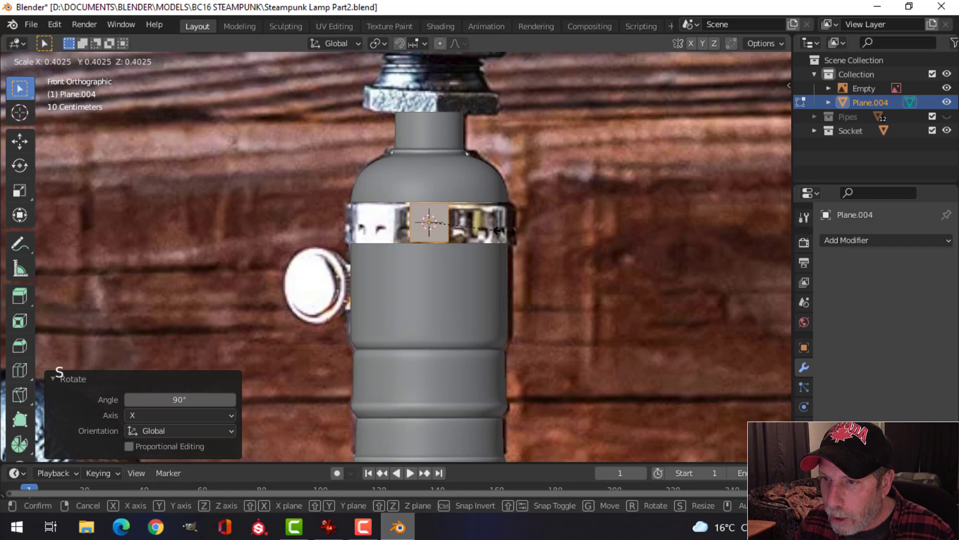
pyautogui.click(525, 231)
pyautogui.press('Tab')
# Step: In wireframe shading, add a centred vertical loop cut to the plane and bevel it with a width of about 0.0448 m
pyautogui.scroll(3, 514, 233)
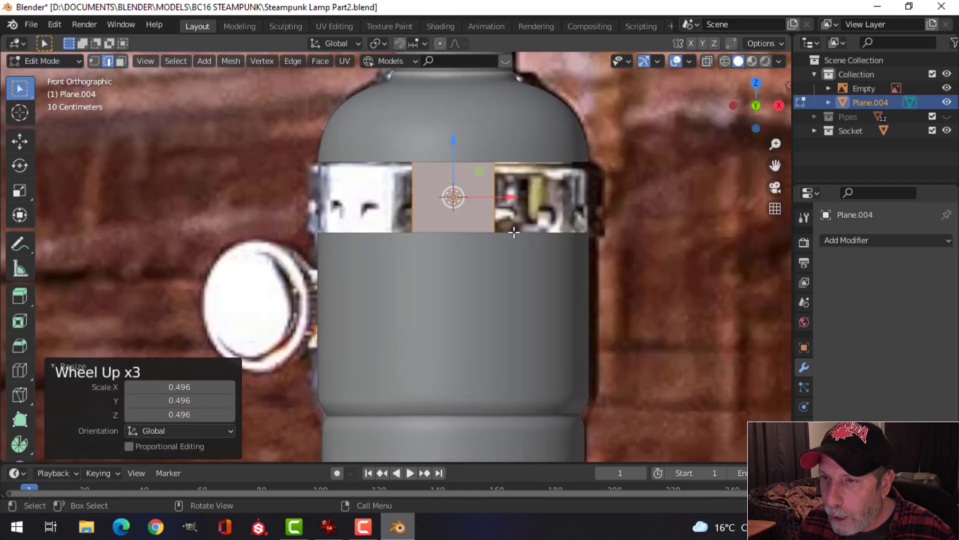
pyautogui.scroll(-1, 514, 232)
pyautogui.scroll(2, 514, 232)
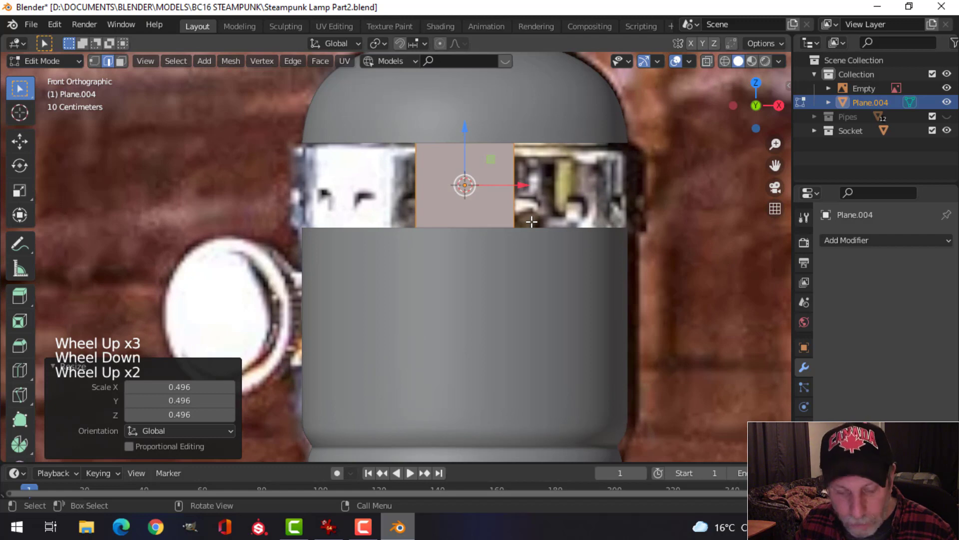
pyautogui.press('z')
pyautogui.scroll(3, 536, 205)
pyautogui.keyDown('shift'); pyautogui.moveTo(537, 206); pyautogui.dragTo(462, 250, button='middle'); pyautogui.keyUp('shift')
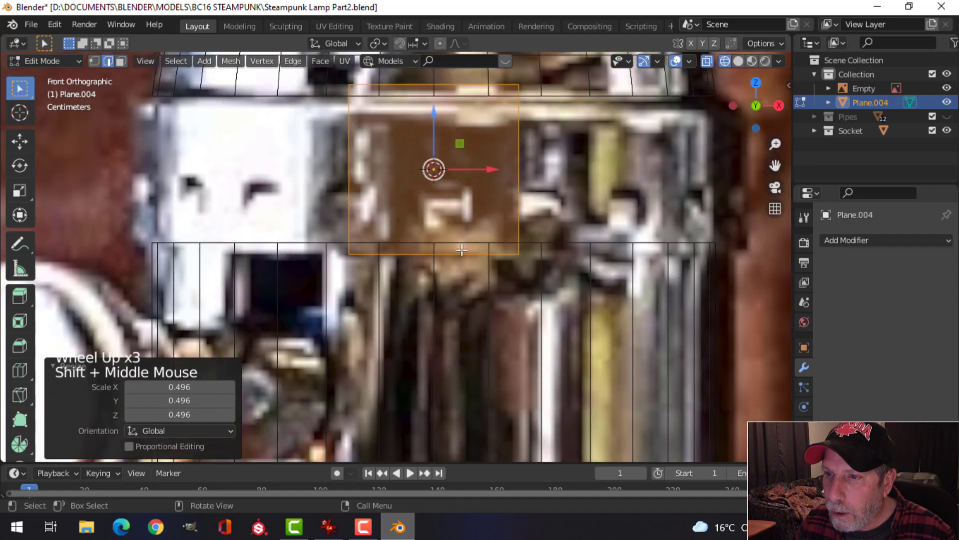
pyautogui.hotkey('ctrl', 'r')
pyautogui.click(429, 248)
pyautogui.click(430, 248)
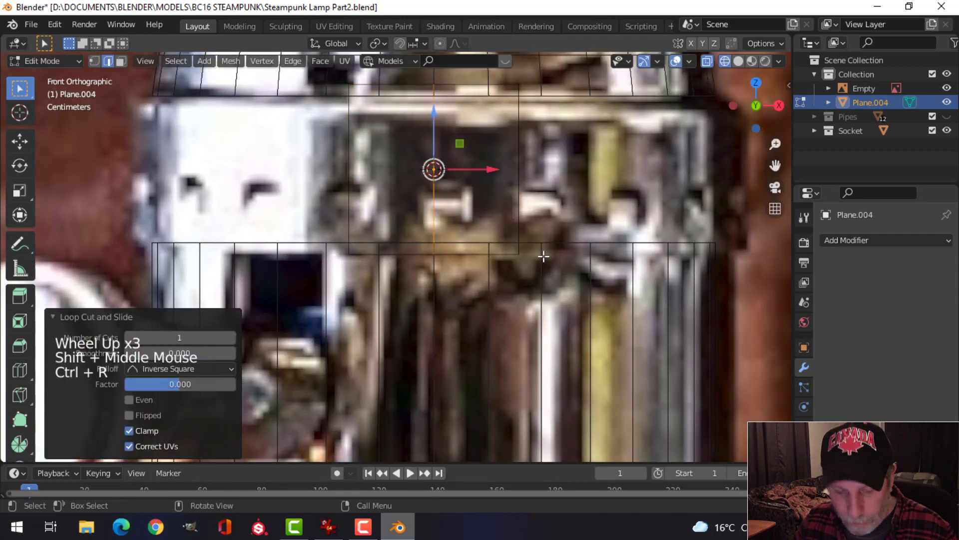
pyautogui.hotkey('ctrl', 'b')
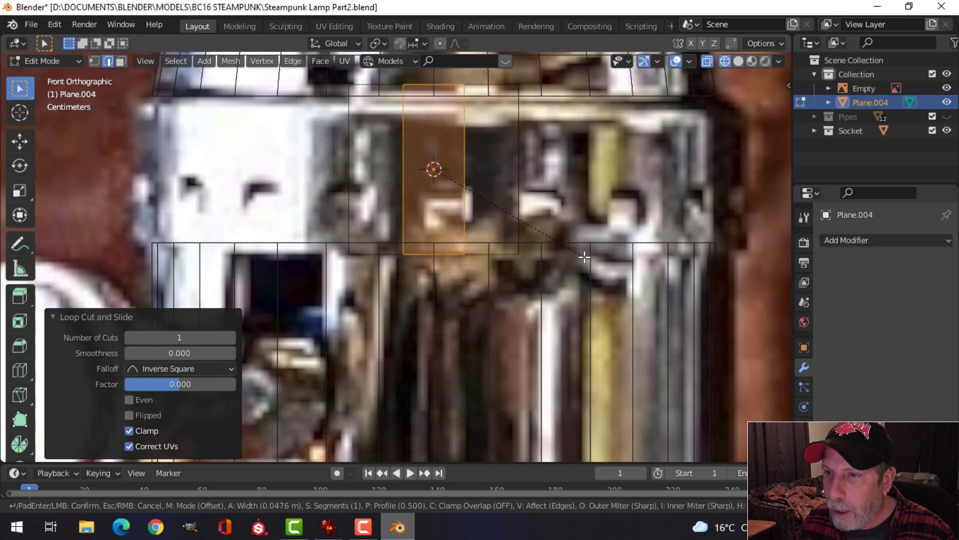
pyautogui.click(493, 240)
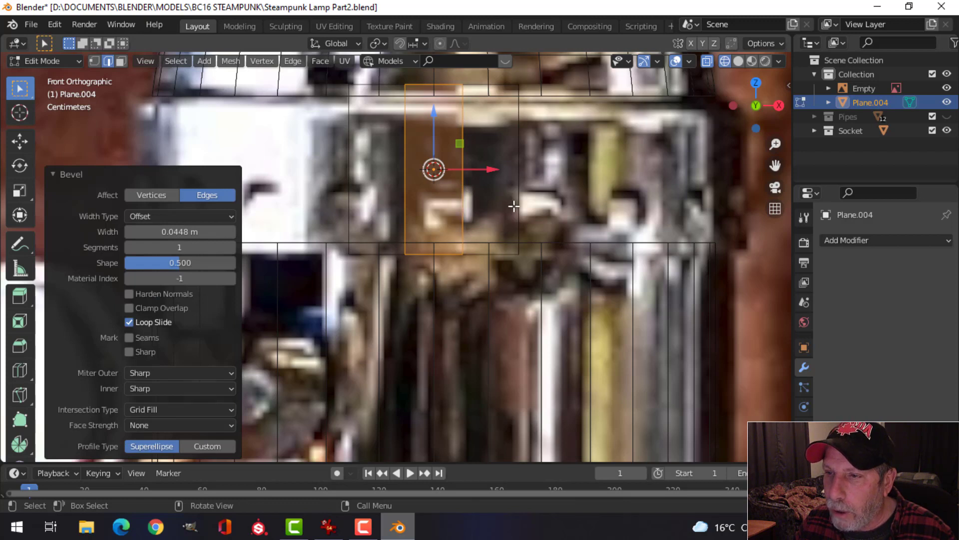
# Step: Add two horizontal loop cuts above and below the reference notch, slid to factors of about 0.150 and 0.176
pyautogui.hotkey('ctrl', 'r')
pyautogui.click(521, 169)
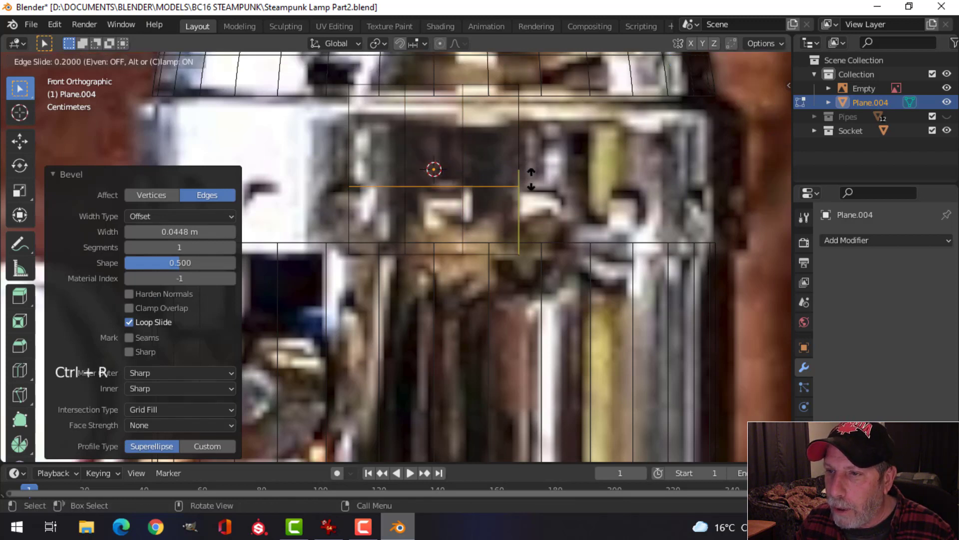
pyautogui.click(531, 175)
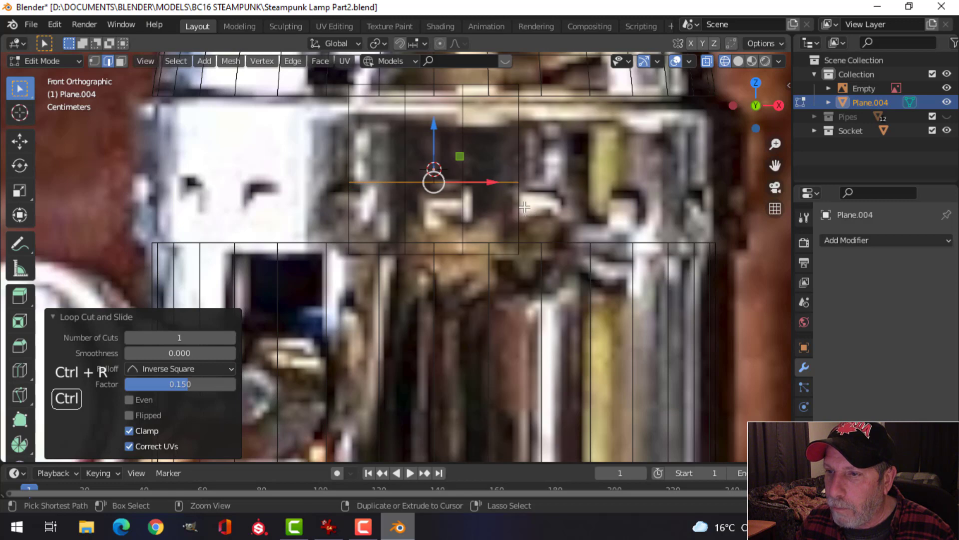
pyautogui.hotkey('ctrl', 'r')
pyautogui.click(523, 208)
pyautogui.click(524, 212)
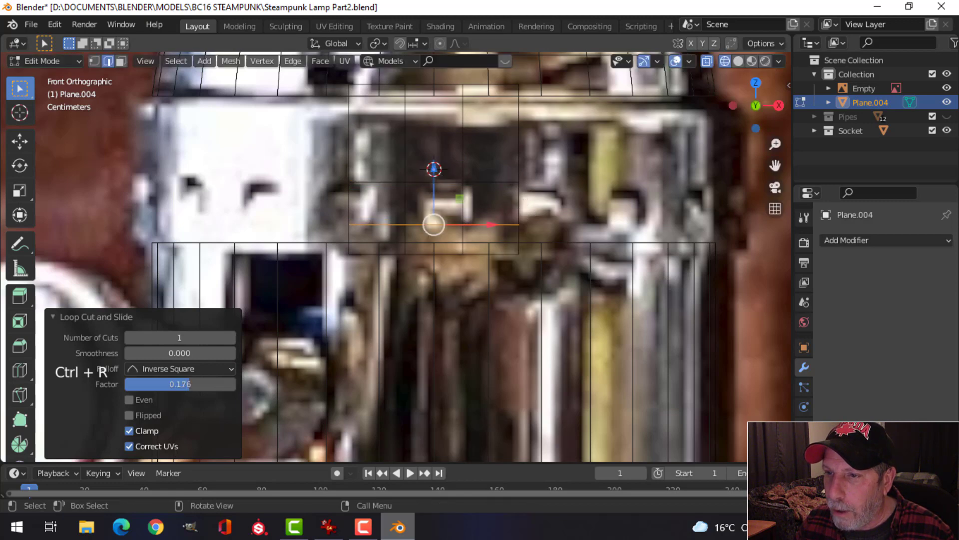
# Step: Deselect all geometry of the plane and switch the viewport to solid shading
pyautogui.hotkey('alt', 'a')
pyautogui.press('z')
pyautogui.click(622, 216)
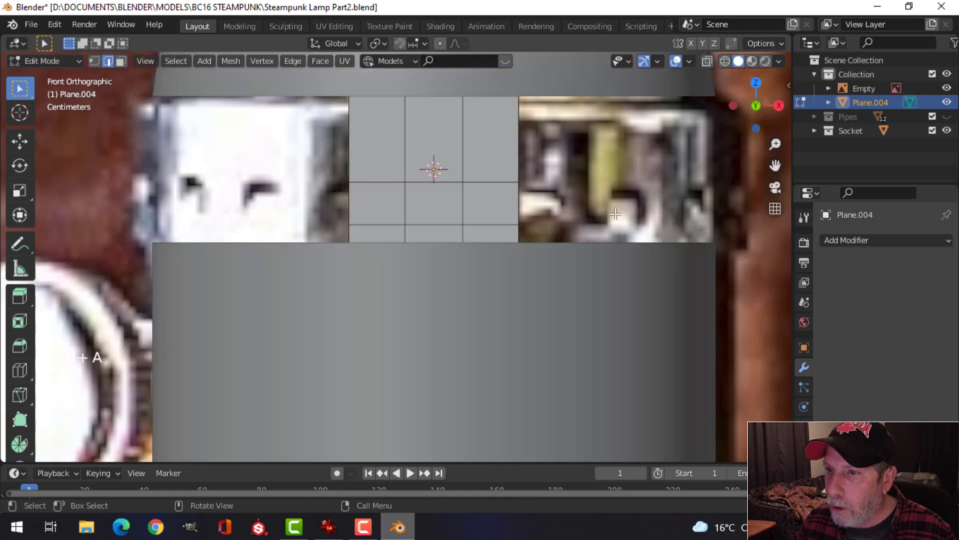
# Step: Inset the plane's central face, in the middle row and column, by about 0.0038 m
pyautogui.scroll(-2, 555, 217)
pyautogui.moveTo(550, 217); pyautogui.dragTo(409, 230, button='middle')
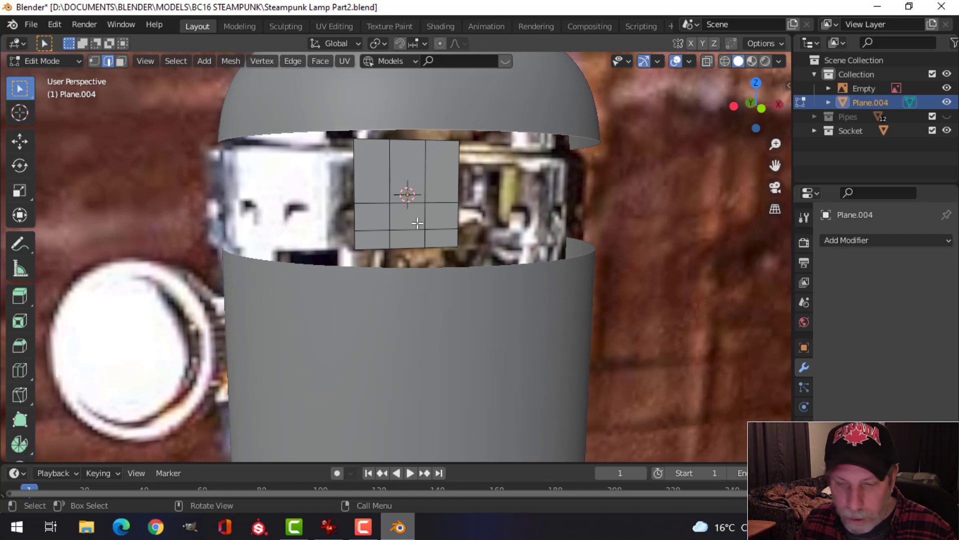
pyautogui.press('3')
pyautogui.click(415, 221)
pyautogui.moveTo(512, 219); pyautogui.dragTo(491, 261, button='middle')
pyautogui.scroll(3, 475, 254)
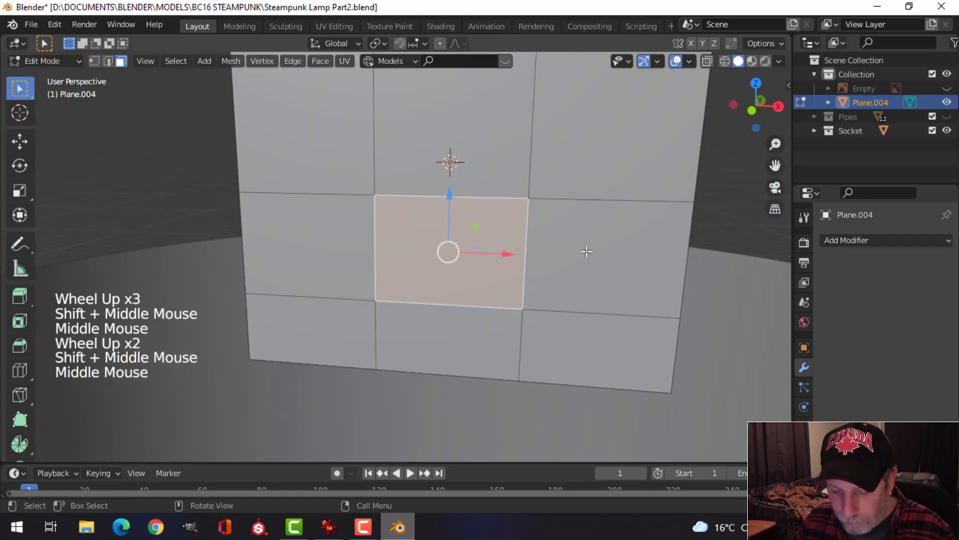
pyautogui.press('i')
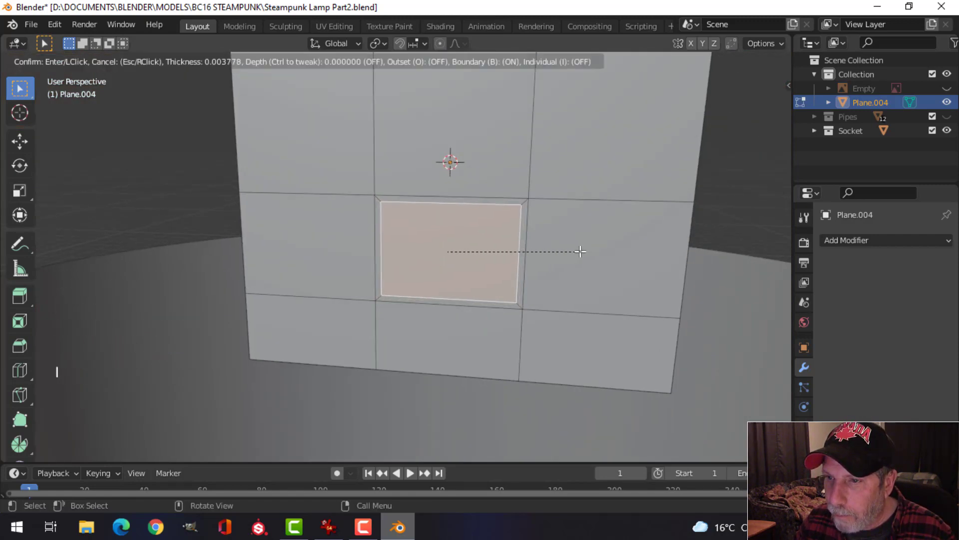
pyautogui.click(581, 250)
# Step: Extrude the inset face about 0.0168 m inward to form a rectangular recess
pyautogui.moveTo(580, 250); pyautogui.dragTo(349, 260, button='middle')
pyautogui.press('e')
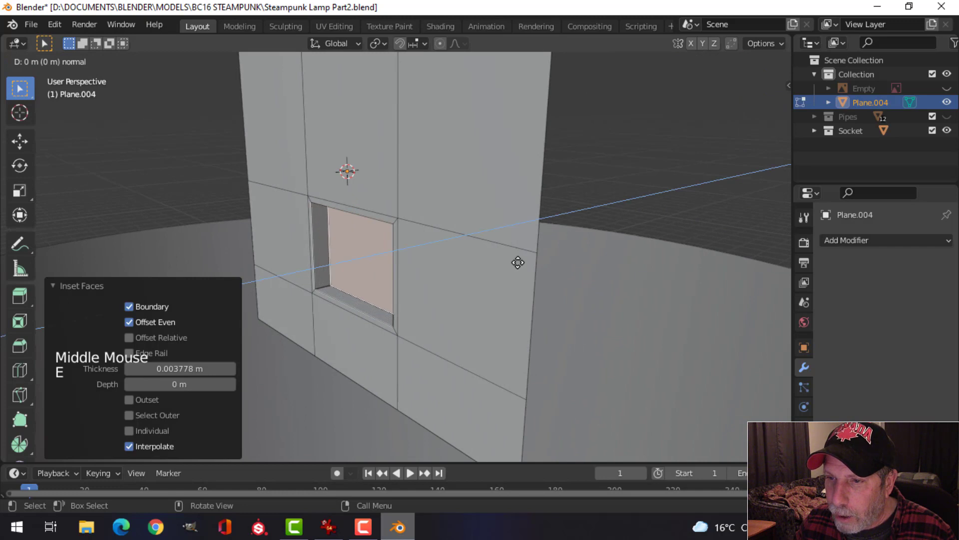
pyautogui.click(460, 282)
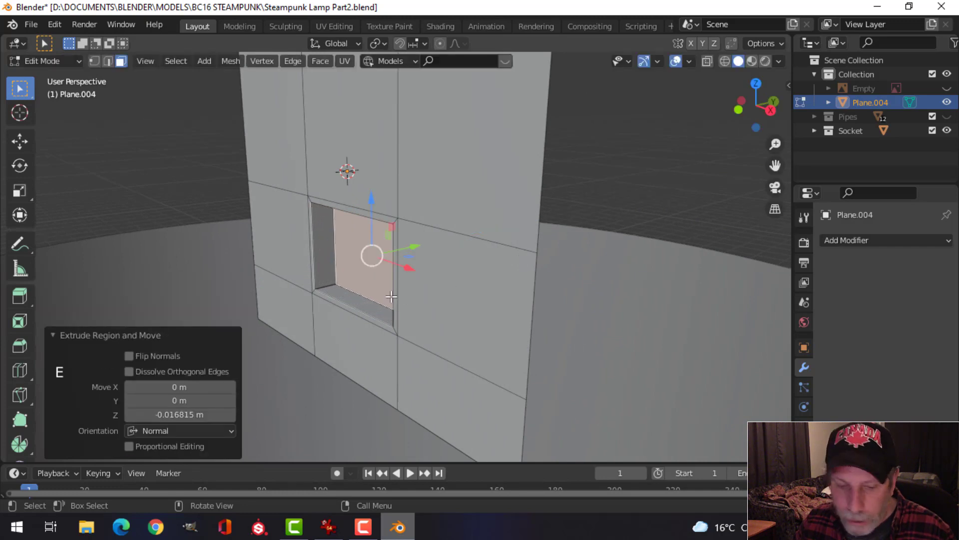
# Step: Move the recess's lower back edge slightly toward the front along the Y axis, and leave Edit Mode
pyautogui.press('2')
pyautogui.click(365, 294)
pyautogui.moveTo(446, 290); pyautogui.dragTo(408, 293, button='middle')
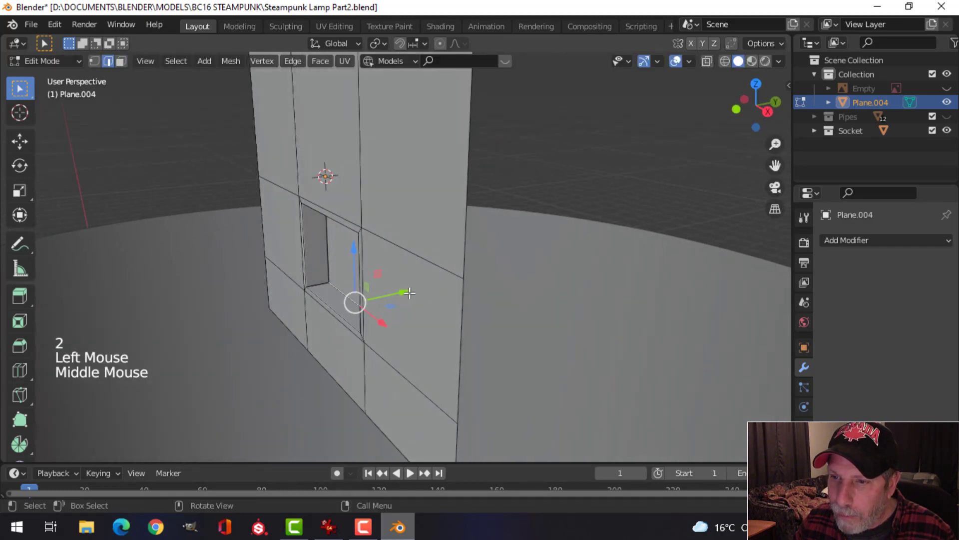
pyautogui.click(407, 294)
pyautogui.moveTo(407, 292); pyautogui.dragTo(392, 298)
pyautogui.press('Tab')
# Step: Add an Array modifier to the recessed plane between the dome and the cylinder
pyautogui.scroll(-3, 392, 298)
pyautogui.moveTo(392, 298); pyautogui.dragTo(501, 285, button='middle')
pyautogui.scroll(-3, 502, 286)
pyautogui.moveTo(500, 285); pyautogui.dragTo(570, 268, button='middle')
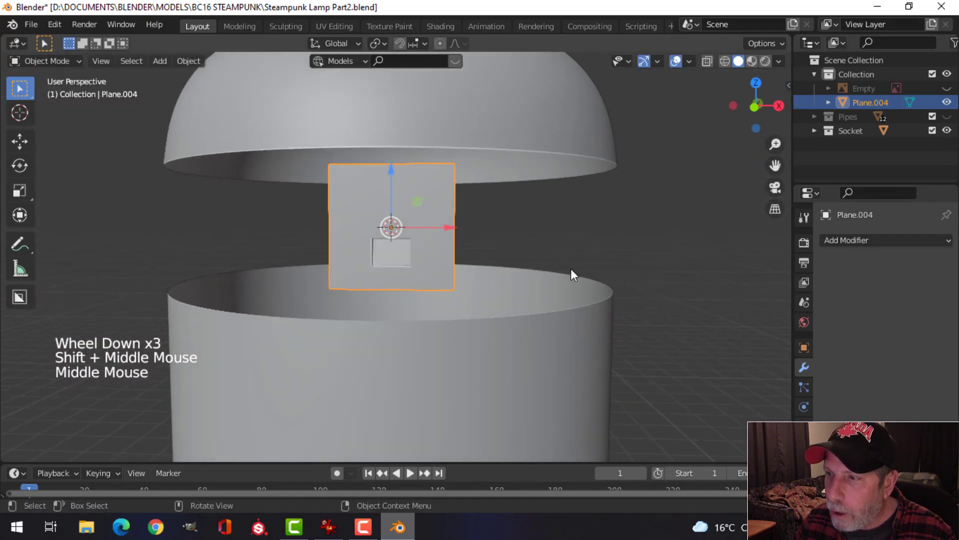
pyautogui.click(849, 240)
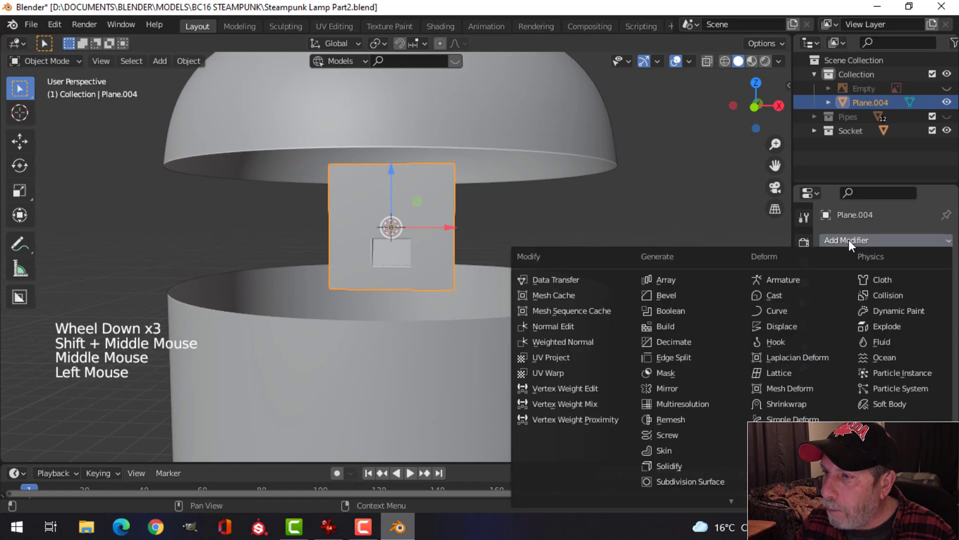
pyautogui.click(687, 276)
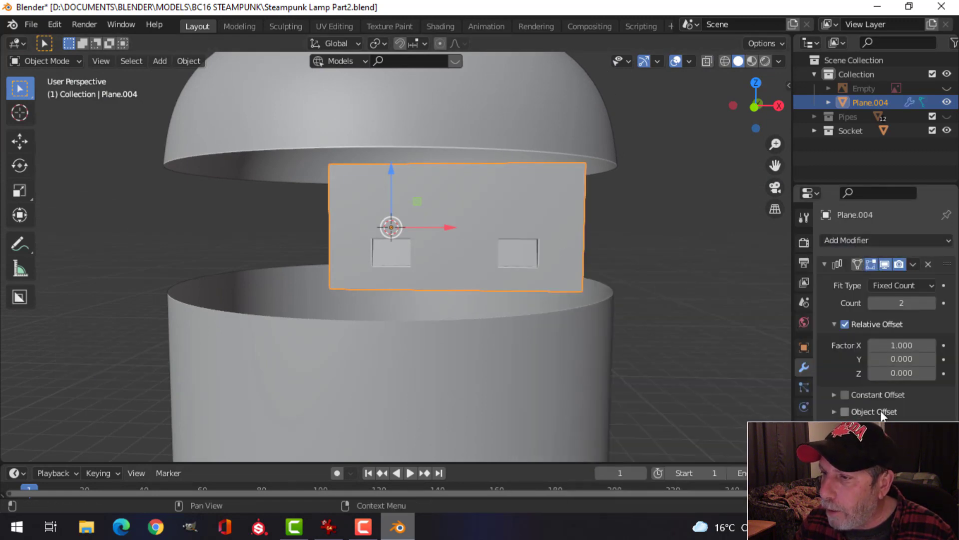
# Step: Set the Array modifier's count to 12
pyautogui.click(749, 352)
pyautogui.scroll(-2, 706, 326)
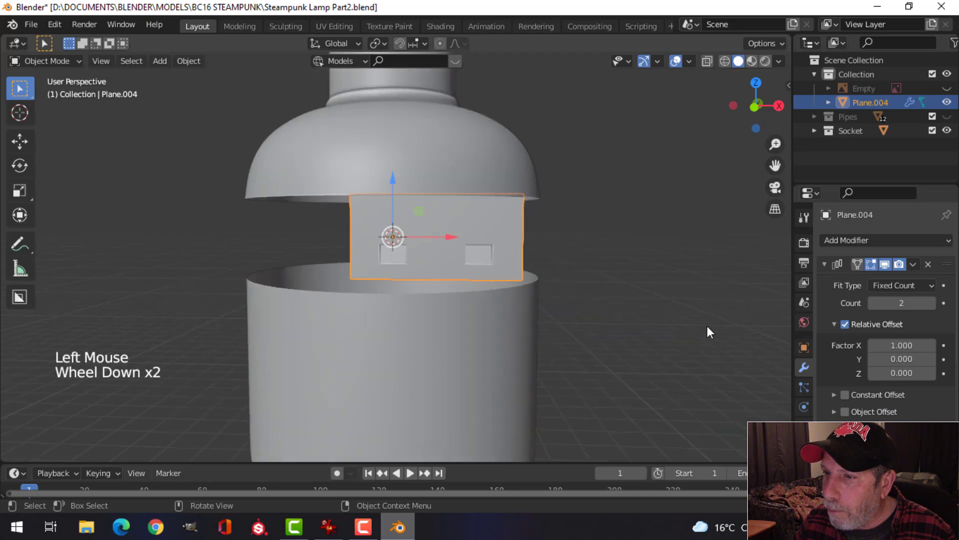
pyautogui.keyDown('shift'); pyautogui.moveTo(707, 326); pyautogui.dragTo(685, 330, button='middle'); pyautogui.keyUp('shift')
pyautogui.click(931, 303)
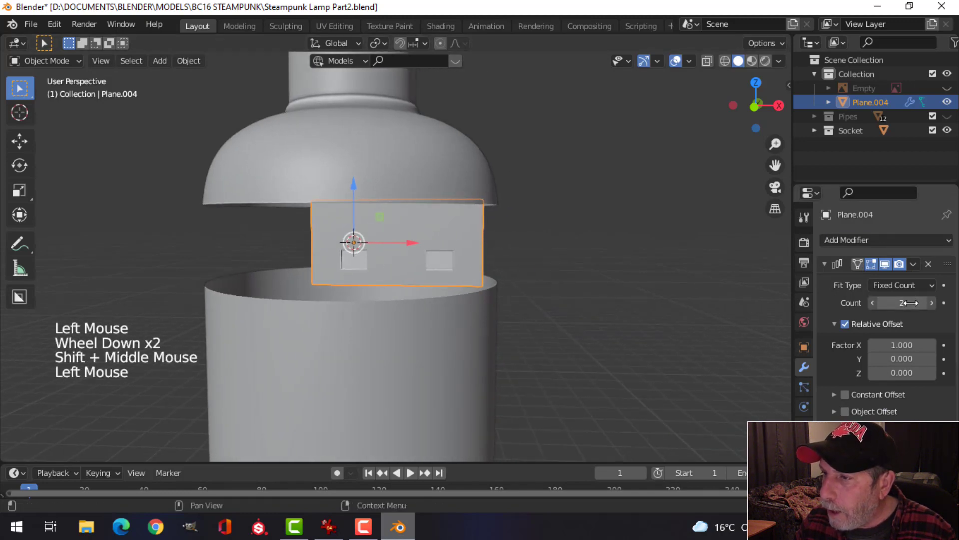
pyautogui.press('Return')
pyautogui.scroll(-6, 730, 305)
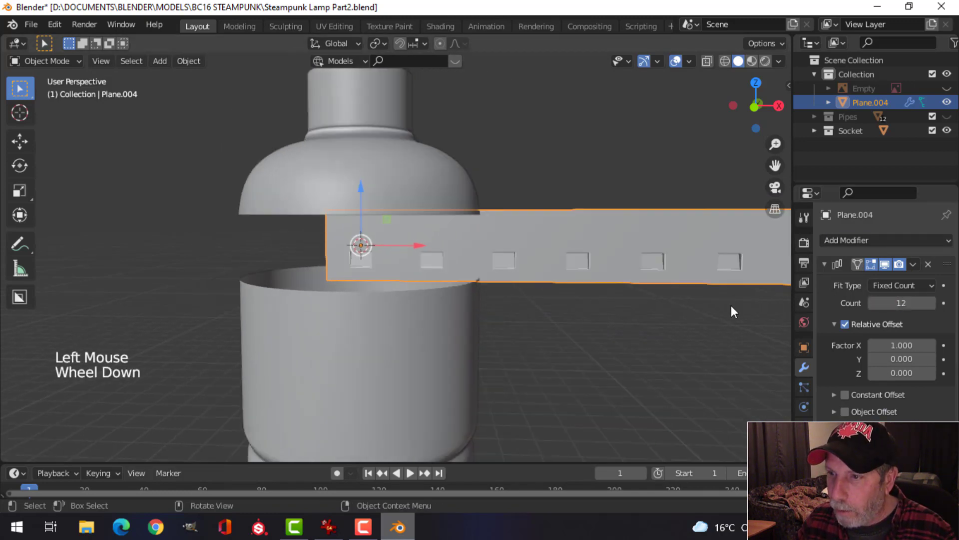
# Step: Add a Bezier circle with a 1 m radius at the 3D cursor
pyautogui.keyDown('shift'); pyautogui.moveTo(613, 316); pyautogui.dragTo(509, 329, button='middle'); pyautogui.keyUp('shift')
pyautogui.scroll(2, 547, 320)
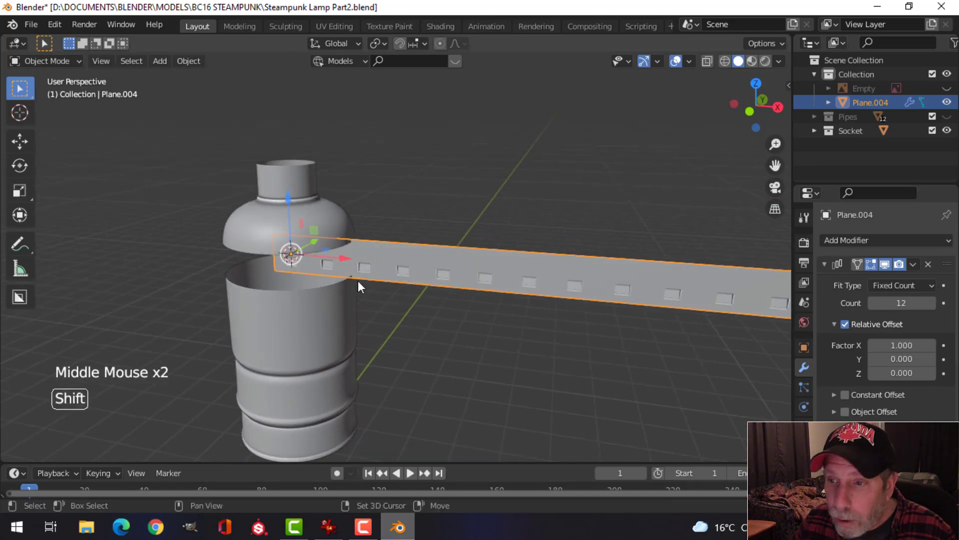
pyautogui.keyDown('shift'); pyautogui.moveTo(360, 282); pyautogui.dragTo(435, 272, button='middle'); pyautogui.keyUp('shift')
pyautogui.scroll(-1, 433, 273)
pyautogui.hotkey('shift', 'a')
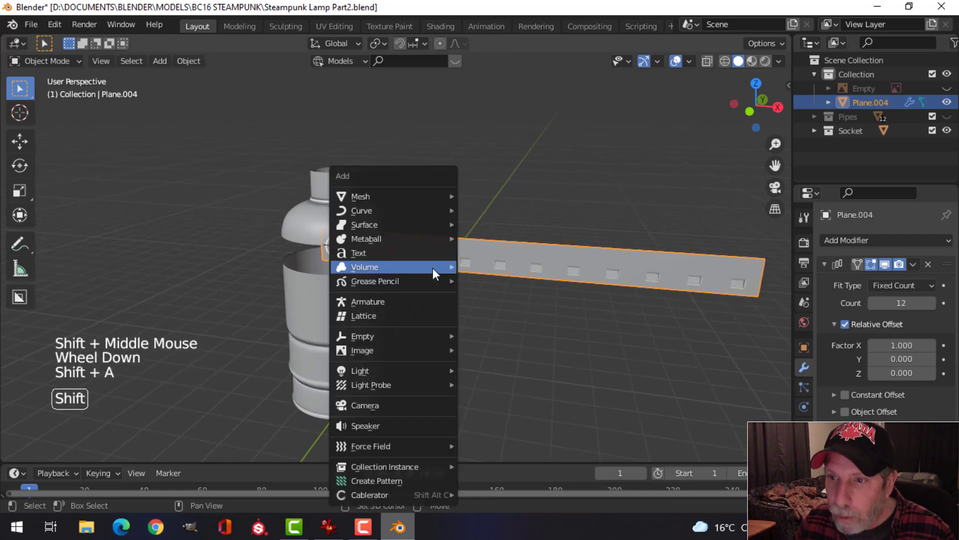
pyautogui.moveTo(391, 210)
pyautogui.click(488, 223)
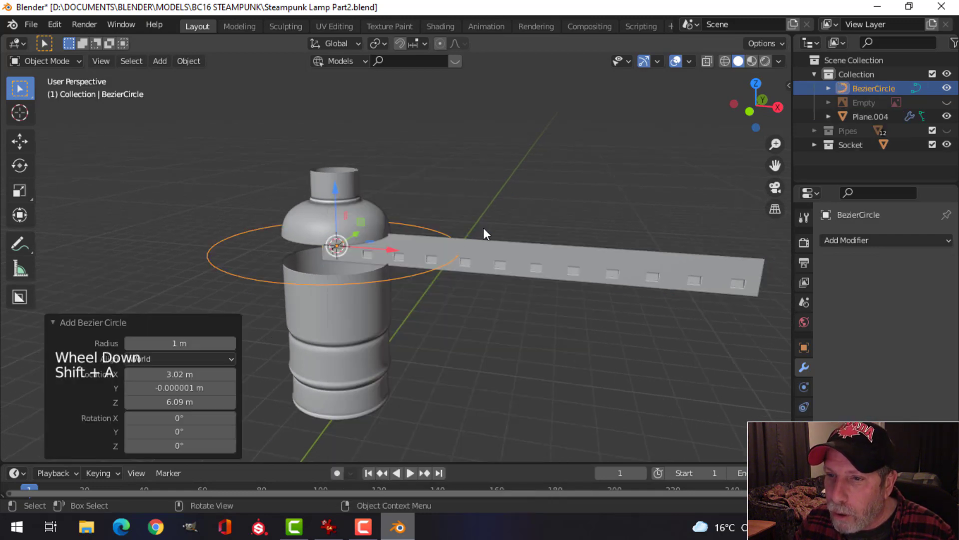
# Step: Scale the Bezier circle's points in Edit Mode by about 0.445, and fine-tune the size to match the cylinder's rim
pyautogui.scroll(2, 472, 237)
pyautogui.press('Tab')
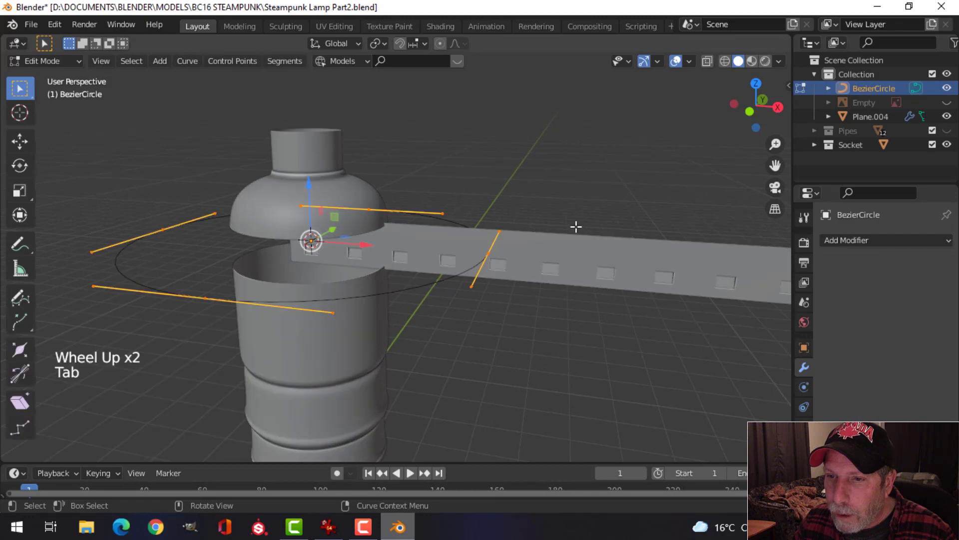
pyautogui.press('s')
pyautogui.click(430, 223)
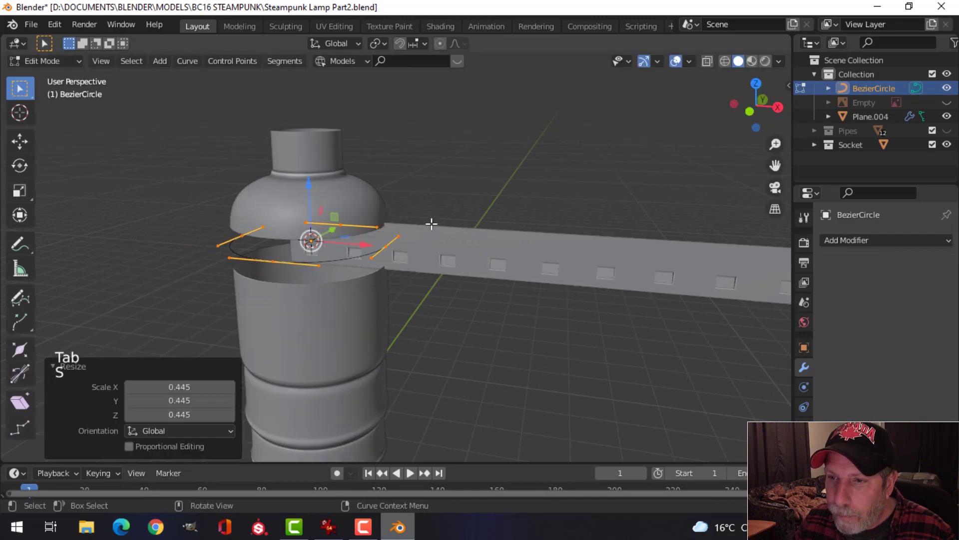
pyautogui.moveTo(430, 223); pyautogui.dragTo(452, 199, button='middle')
pyautogui.scroll(2, 452, 232)
pyautogui.press('s')
pyautogui.click(422, 210)
pyautogui.press('Tab')
# Step: Add a Curve modifier to the arrayed plane with the Bezier circle as its curve object
pyautogui.scroll(-2, 473, 253)
pyautogui.click(453, 200)
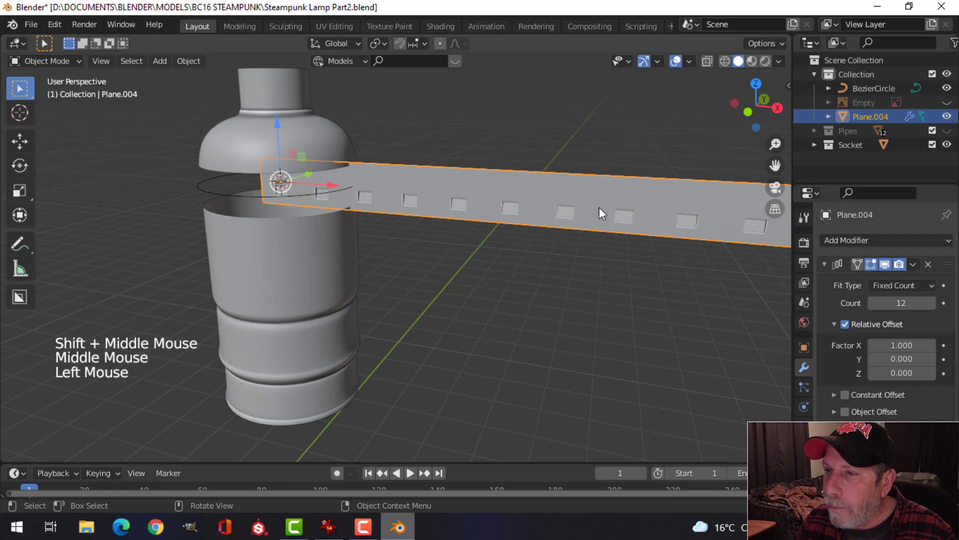
pyautogui.click(825, 265)
pyautogui.click(845, 241)
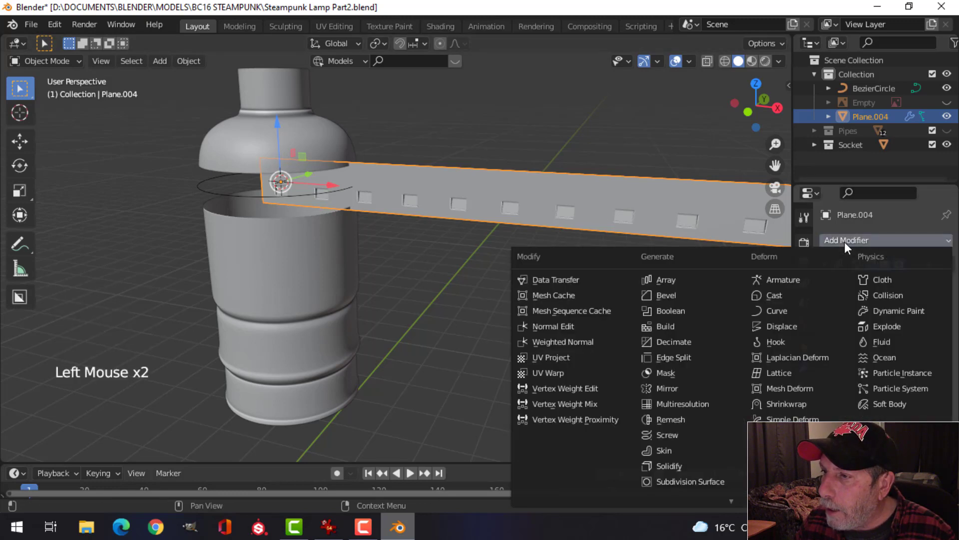
pyautogui.click(790, 310)
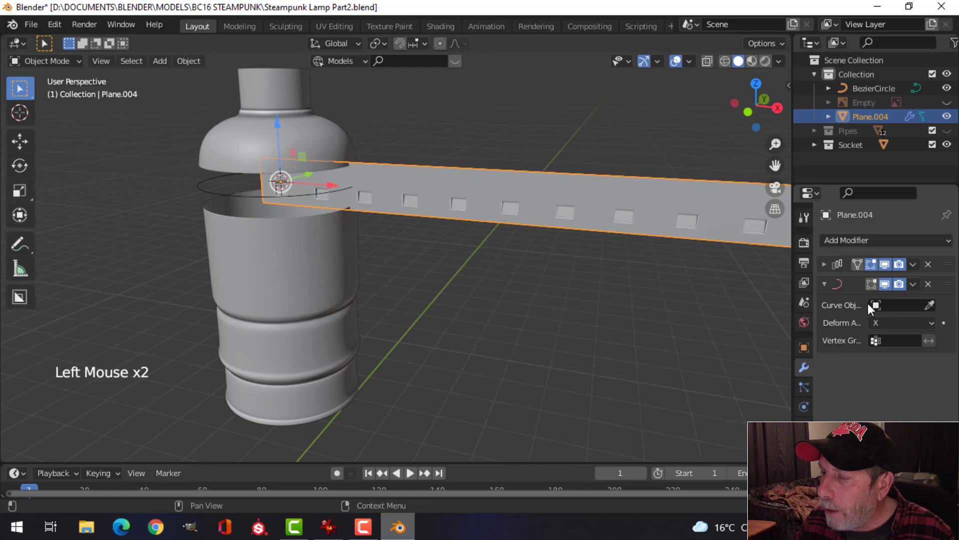
pyautogui.click(930, 305)
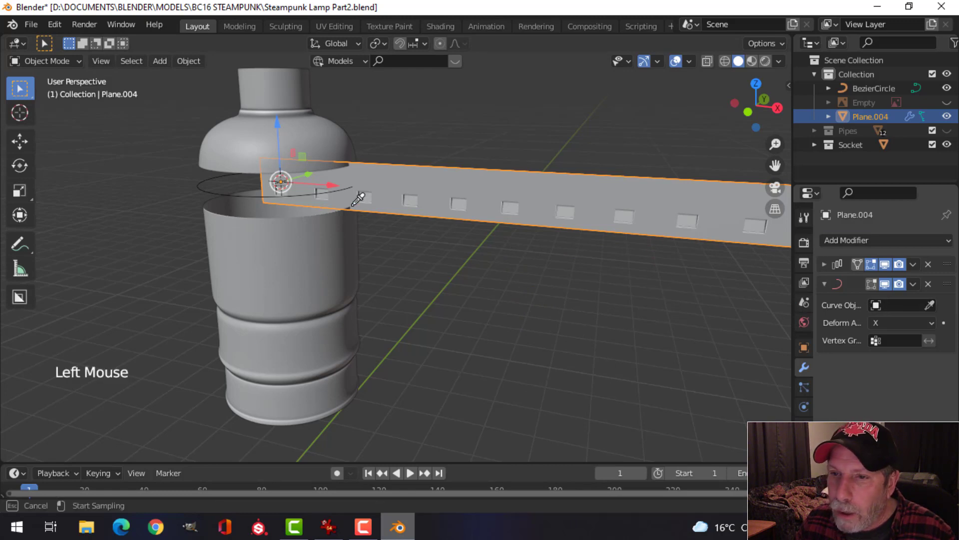
pyautogui.click(265, 189)
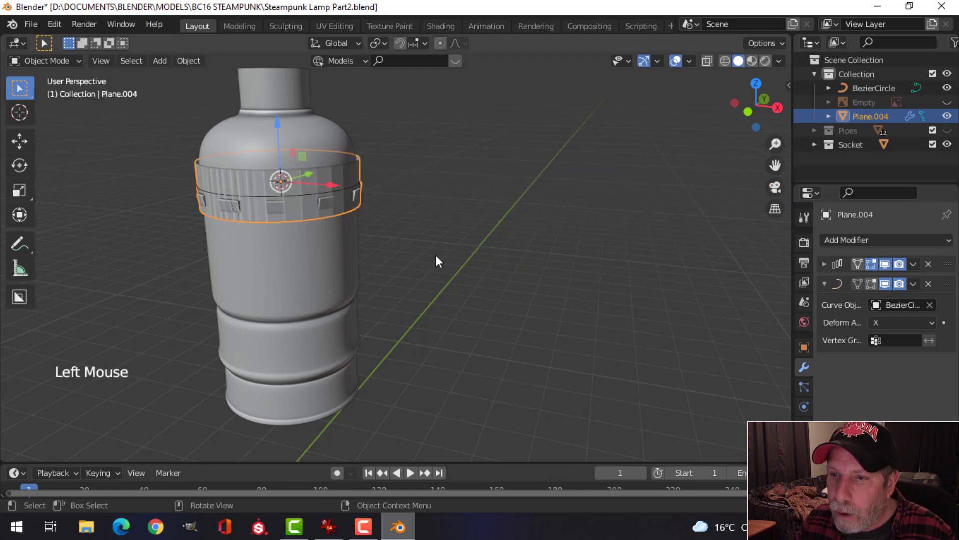
# Step: Rotate all of the plane's geometry 180° about the X axis in Edit Mode so the recesses face inward
pyautogui.scroll(2, 343, 242)
pyautogui.moveTo(345, 245); pyautogui.dragTo(310, 231, button='middle')
pyautogui.scroll(1, 417, 268)
pyautogui.scroll(3, 319, 210)
pyautogui.scroll(-3, 343, 180)
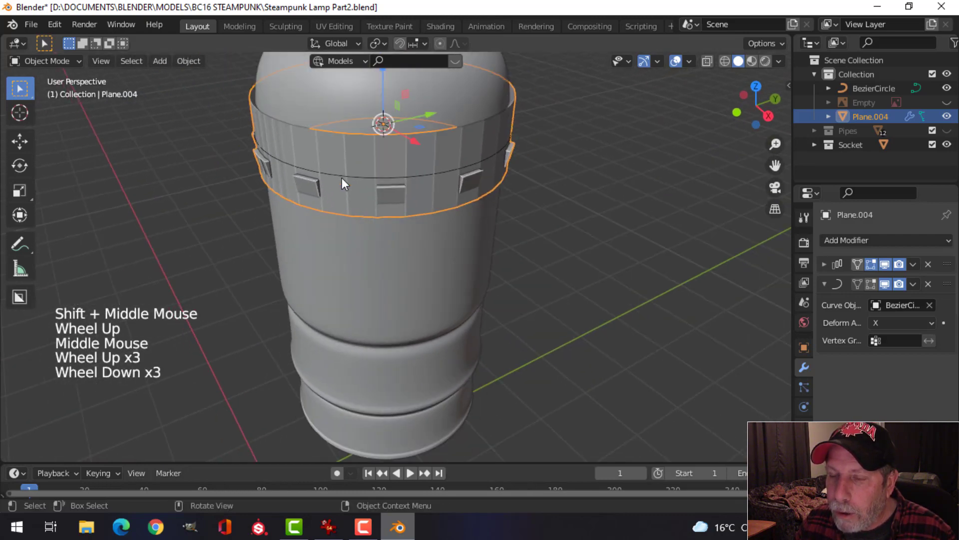
pyautogui.scroll(-2, 500, 225)
pyautogui.press('Tab')
pyautogui.press('a')
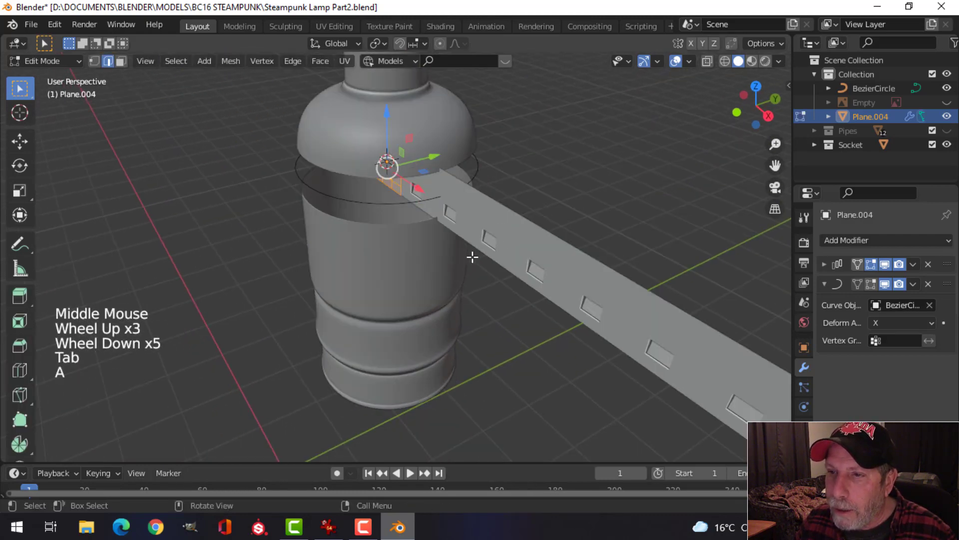
pyautogui.moveTo(471, 255); pyautogui.dragTo(376, 217, button='middle')
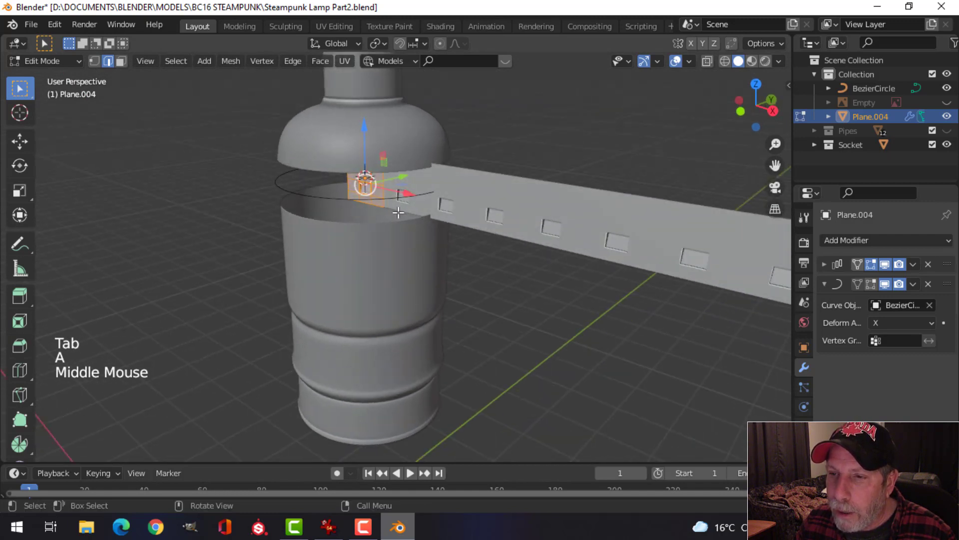
pyautogui.write('rx1')
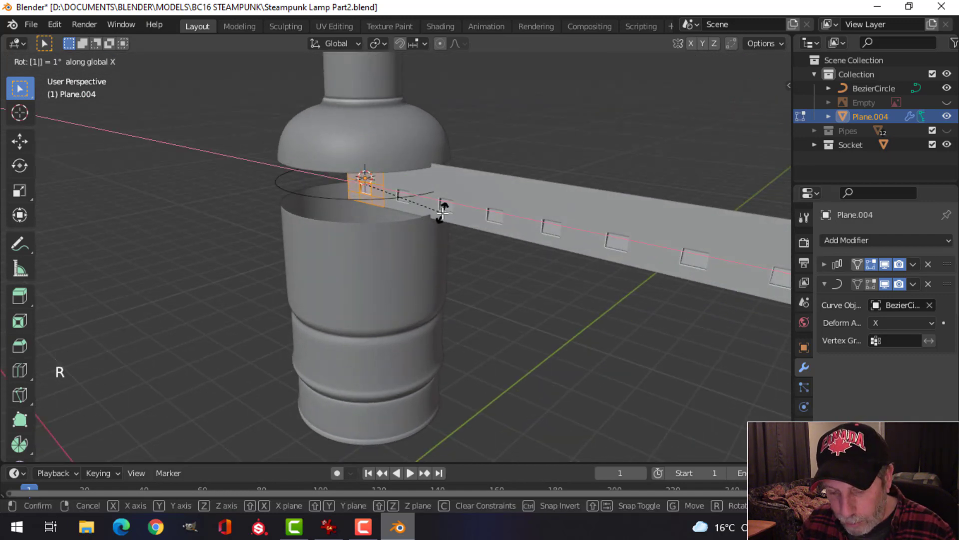
pyautogui.write('80')
pyautogui.press('Return')
pyautogui.press('Tab')
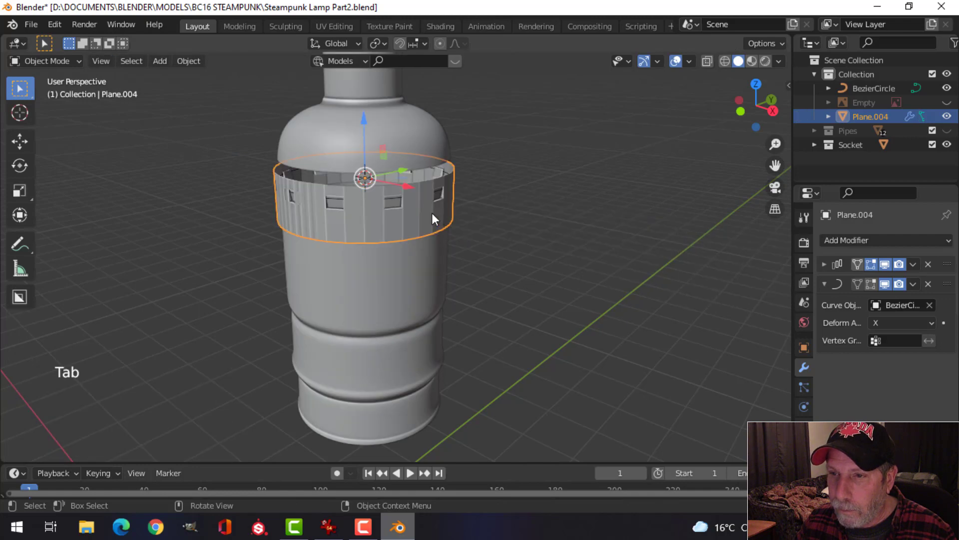
# Step: Set the band's Array modifier count to 11 to remove the overlapping segment
pyautogui.scroll(-1, 433, 212)
pyautogui.moveTo(434, 211)
pyautogui.mouseDown(button='middle')
pyautogui.moveTo(448, 208)
pyautogui.moveTo(439, 222)
pyautogui.moveTo(416, 220)
pyautogui.moveTo(462, 206)
pyautogui.moveTo(373, 228)
pyautogui.moveTo(437, 221)
pyautogui.mouseUp(button='middle')
pyautogui.scroll(2, 440, 213)
pyautogui.scroll(2, 403, 217)
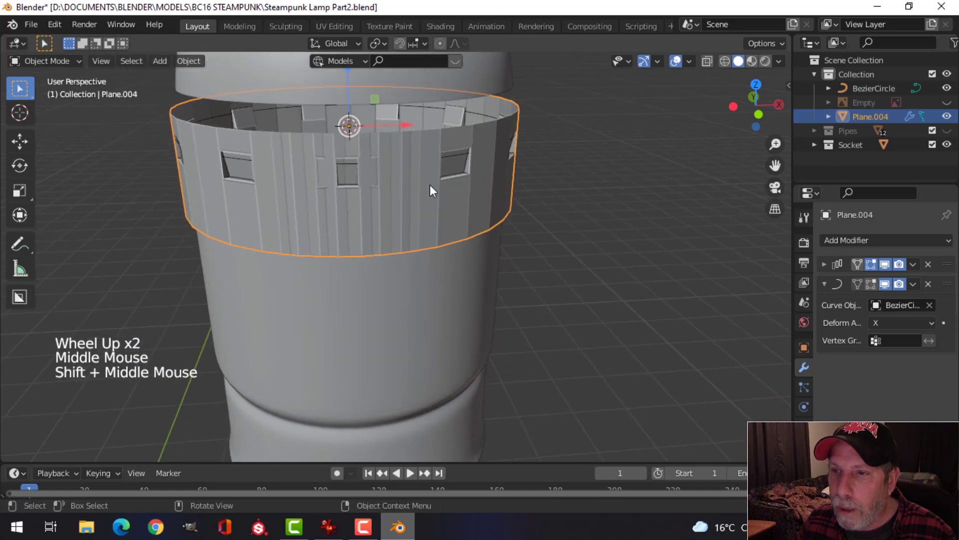
pyautogui.press('Tab')
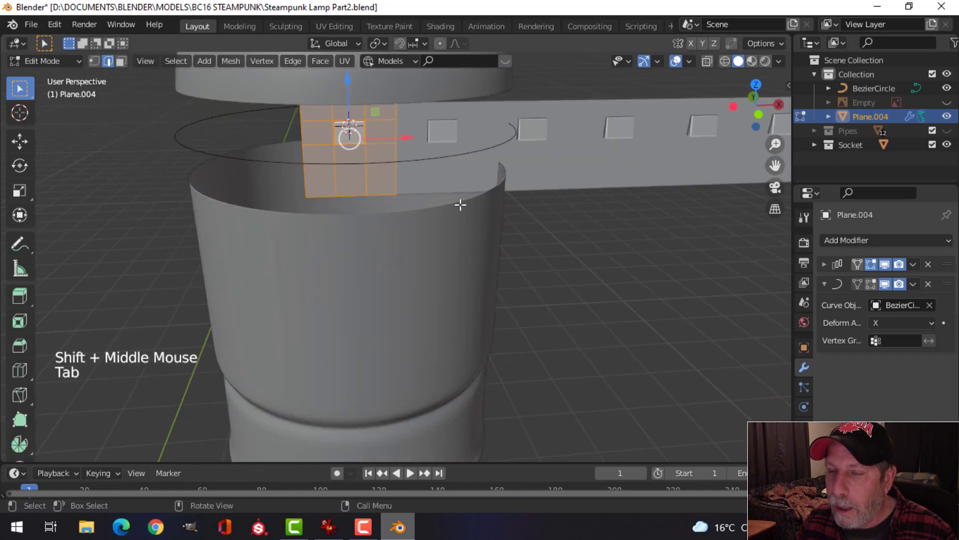
pyautogui.press('Tab')
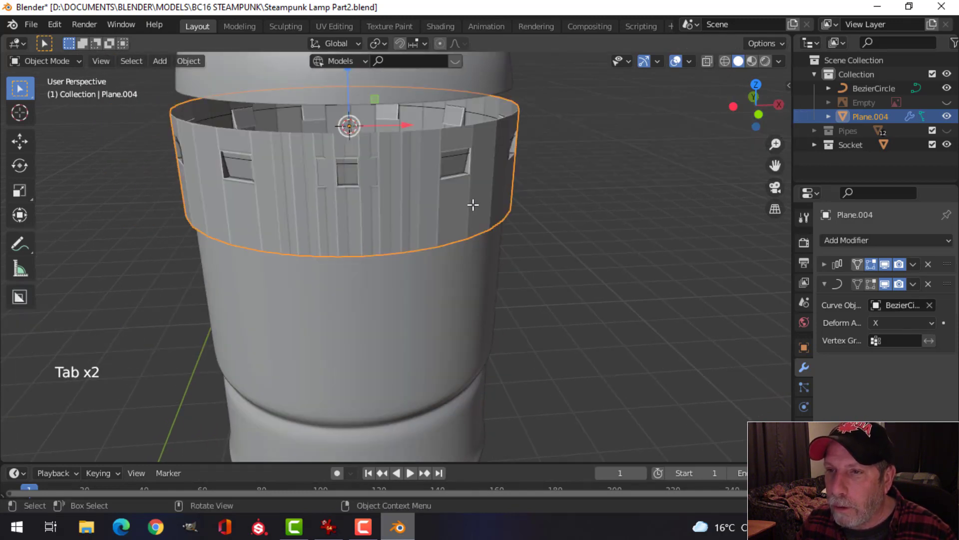
pyautogui.click(825, 284)
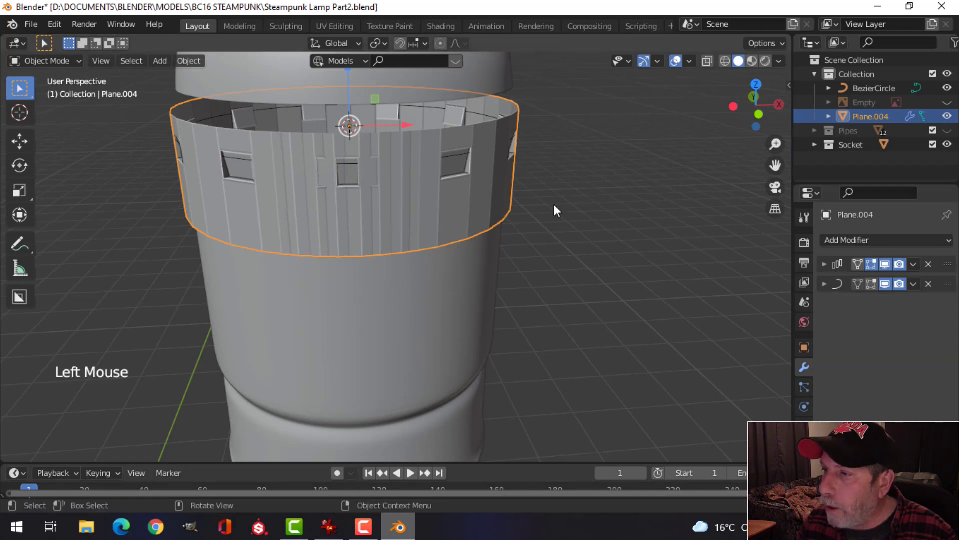
pyautogui.click(825, 263)
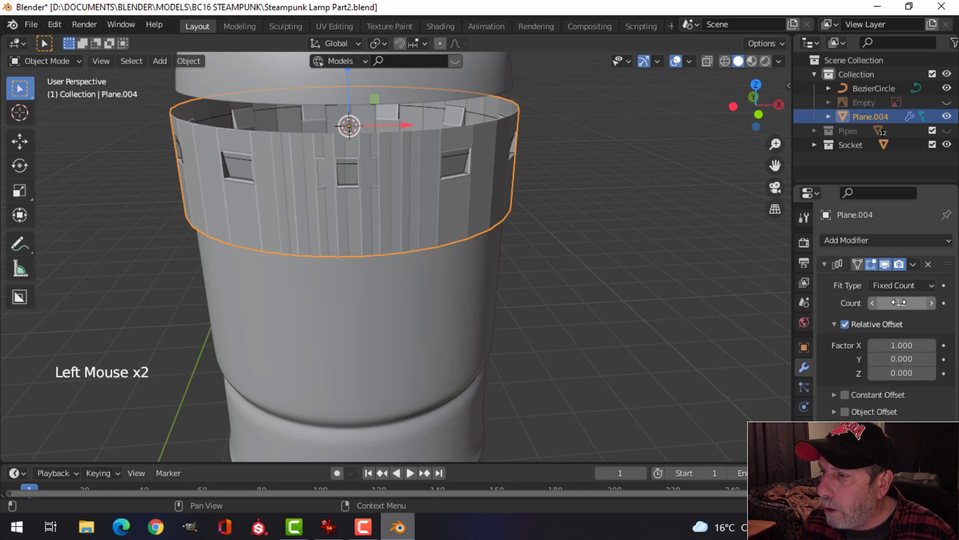
pyautogui.keyDown('shift'); pyautogui.click(872, 303); pyautogui.keyUp('shift')
pyautogui.moveTo(911, 302)
pyautogui.keyDown('shift'); pyautogui.mouseDown()
pyautogui.moveTo(890, 301)
pyautogui.moveTo(911, 302)
pyautogui.mouseUp(); pyautogui.keyUp('shift')
pyautogui.click(932, 302)
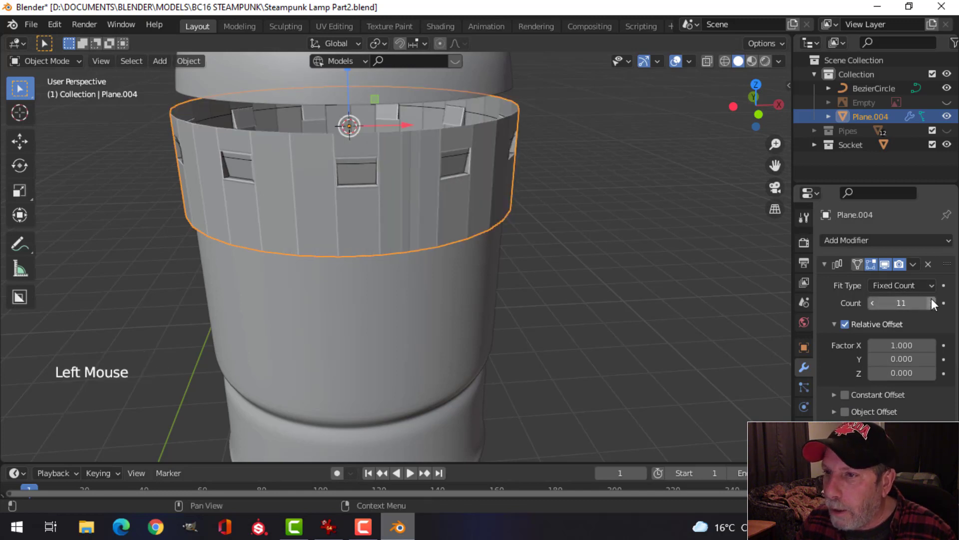
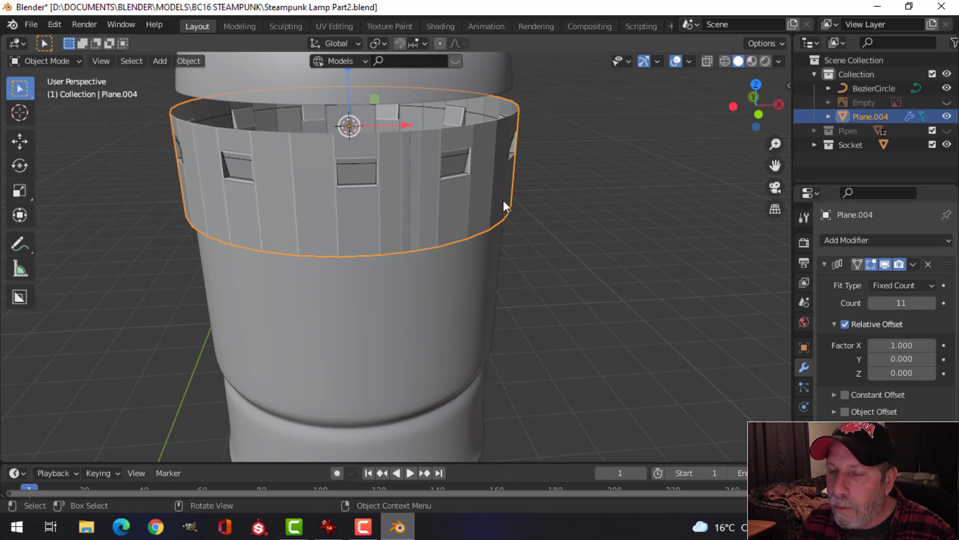
# Step: Scale the band object down to about 0.986 to nearly close the gap where its ends meet
pyautogui.press('s')
pyautogui.press('shift')
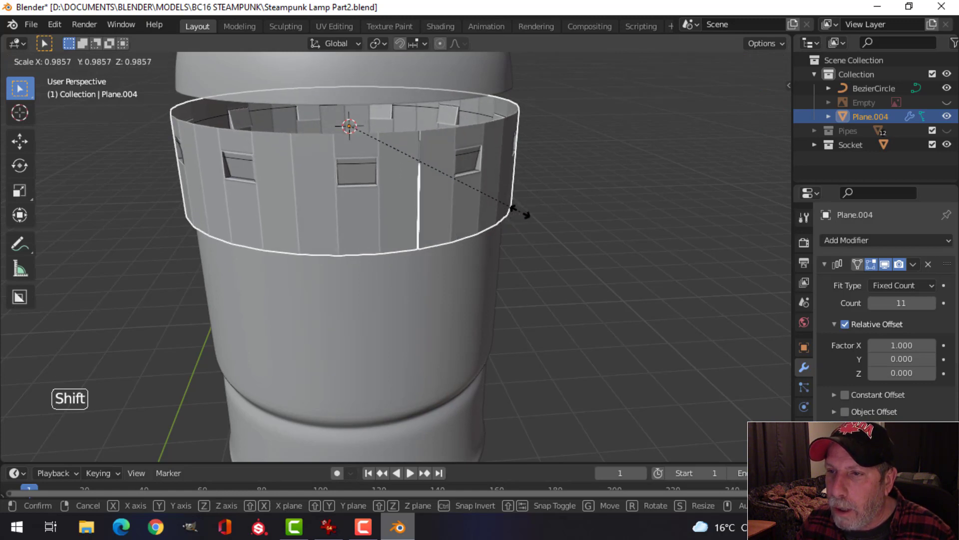
pyautogui.click(519, 214)
pyautogui.scroll(2, 536, 214)
pyautogui.moveTo(535, 214); pyautogui.dragTo(499, 296, button='middle')
pyautogui.scroll(2, 500, 227)
pyautogui.press('s')
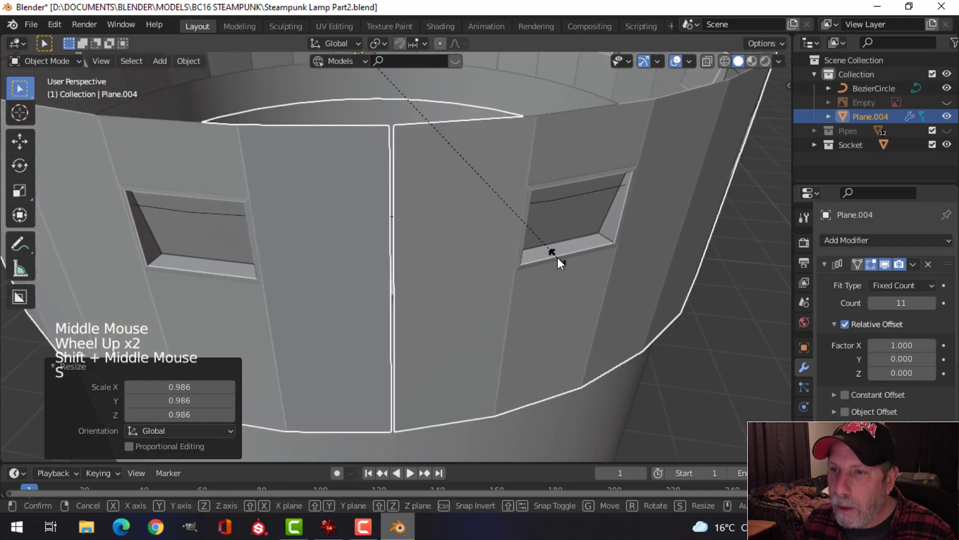
pyautogui.press('shift')
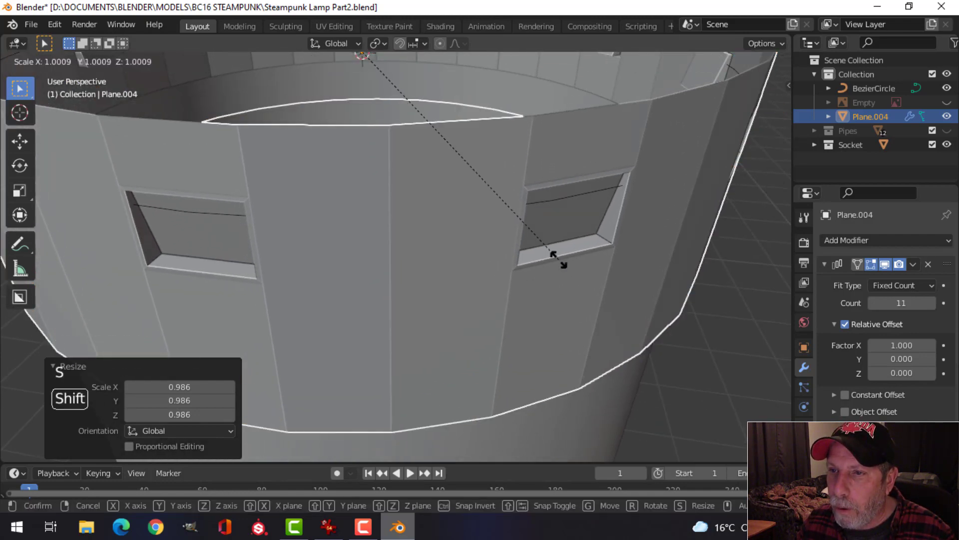
pyautogui.click(559, 258)
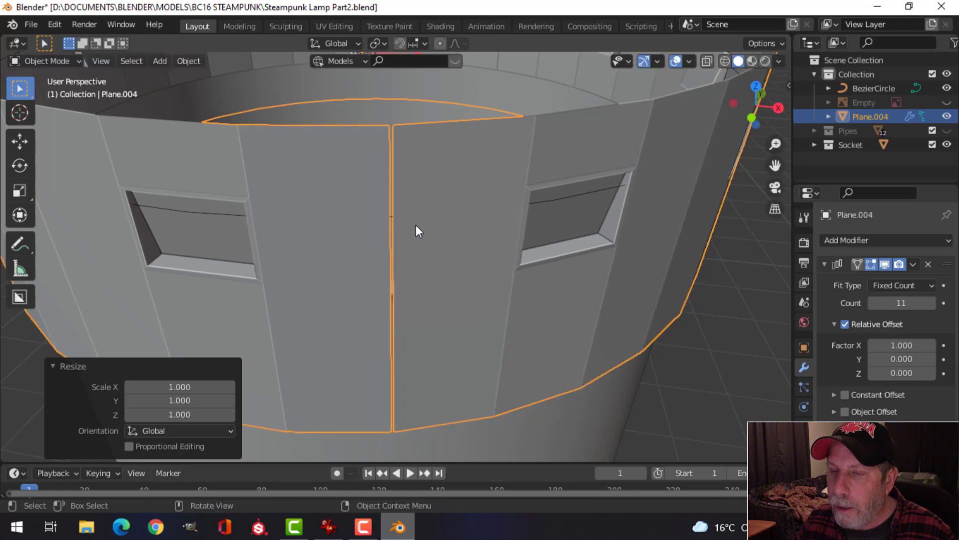
pyautogui.scroll(-1, 417, 226)
pyautogui.hotkey('alt', 'a')
pyautogui.scroll(-2, 417, 230)
pyautogui.press('Tab')
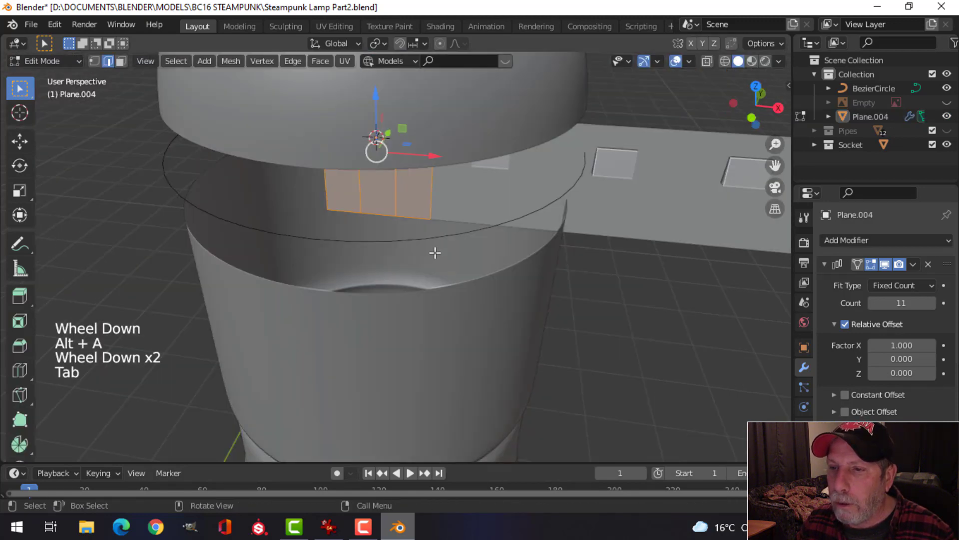
pyautogui.scroll(-2, 451, 243)
pyautogui.moveTo(453, 241); pyautogui.dragTo(480, 231, button='middle')
pyautogui.press('Tab')
pyautogui.click(426, 229)
pyautogui.scroll(-2, 495, 226)
pyautogui.scroll(2, 473, 226)
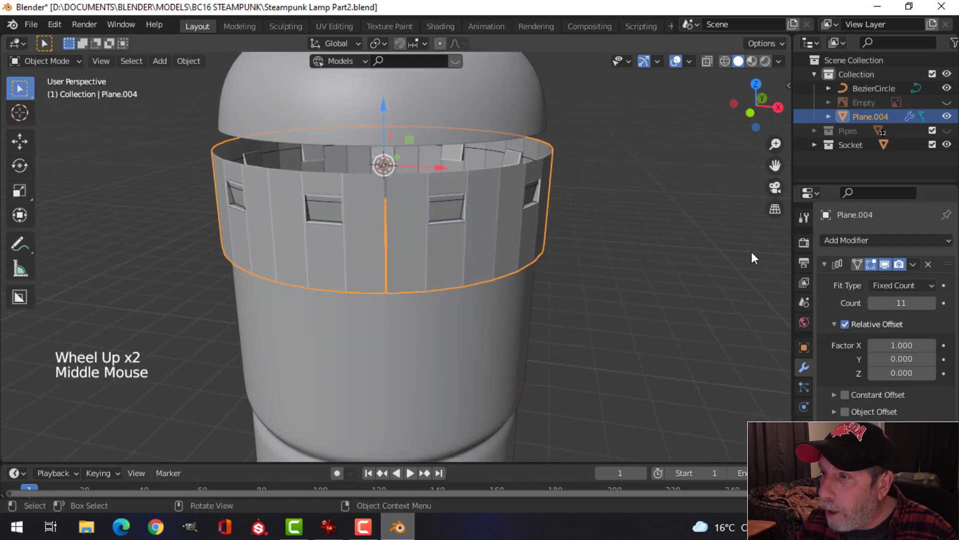
# Step: Apply the band's Array modifier and its Curve modifier
pyautogui.click(913, 264)
pyautogui.click(891, 279)
pyautogui.click(914, 265)
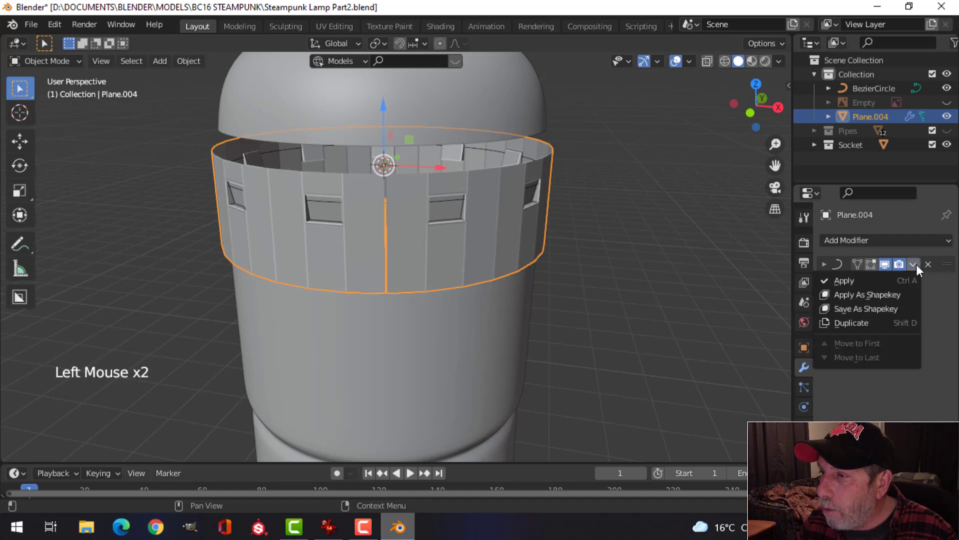
pyautogui.click(870, 279)
# Step: Delete the Bezier circle inside the band
pyautogui.click(489, 151)
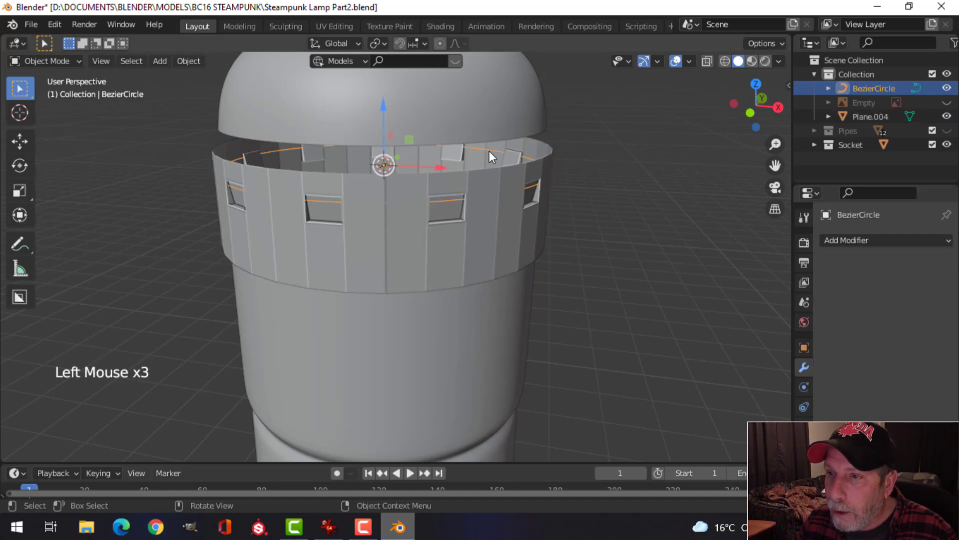
pyautogui.press('x')
pyautogui.click(489, 153)
# Step: Select both open vertical edge loops at the band's seam in Edit Mode and join them using Bridge Edge Loops with Merge enabled
pyautogui.click(437, 232)
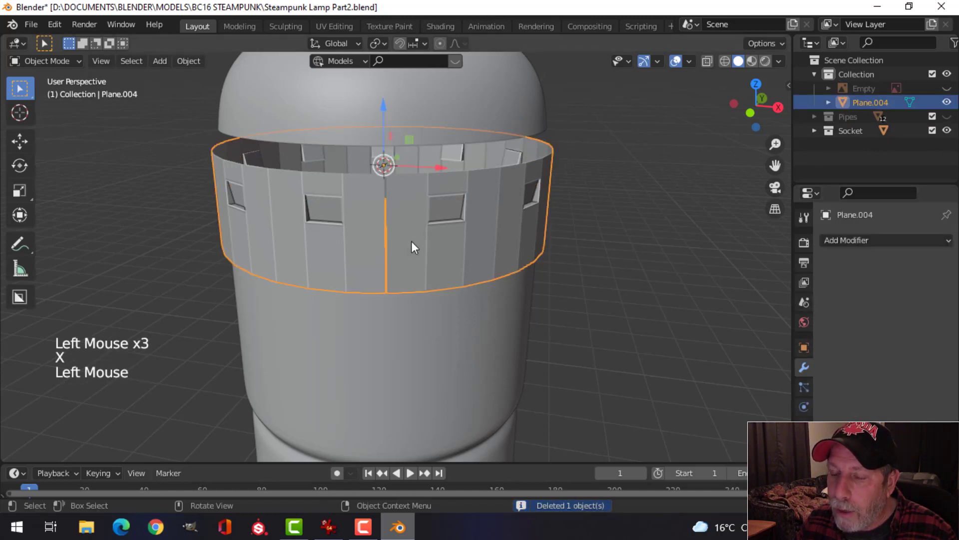
pyautogui.scroll(2, 411, 245)
pyautogui.keyDown('shift'); pyautogui.moveTo(411, 246); pyautogui.dragTo(413, 259, button='middle'); pyautogui.keyUp('shift')
pyautogui.scroll(2, 413, 259)
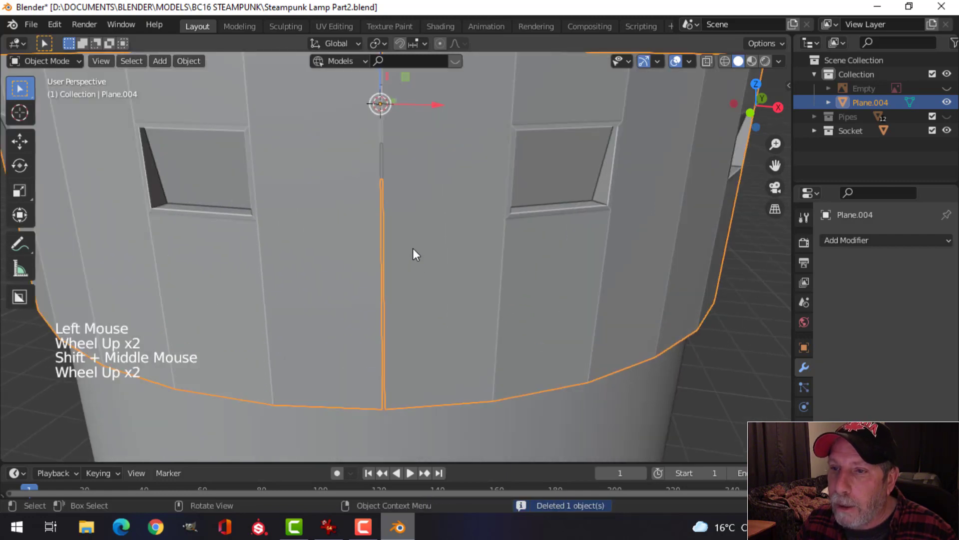
pyautogui.press('Tab')
pyautogui.keyDown('shift'); pyautogui.moveTo(420, 211); pyautogui.dragTo(444, 248, button='middle'); pyautogui.keyUp('shift')
pyautogui.hotkey('alt', 'a')
pyautogui.press('2')
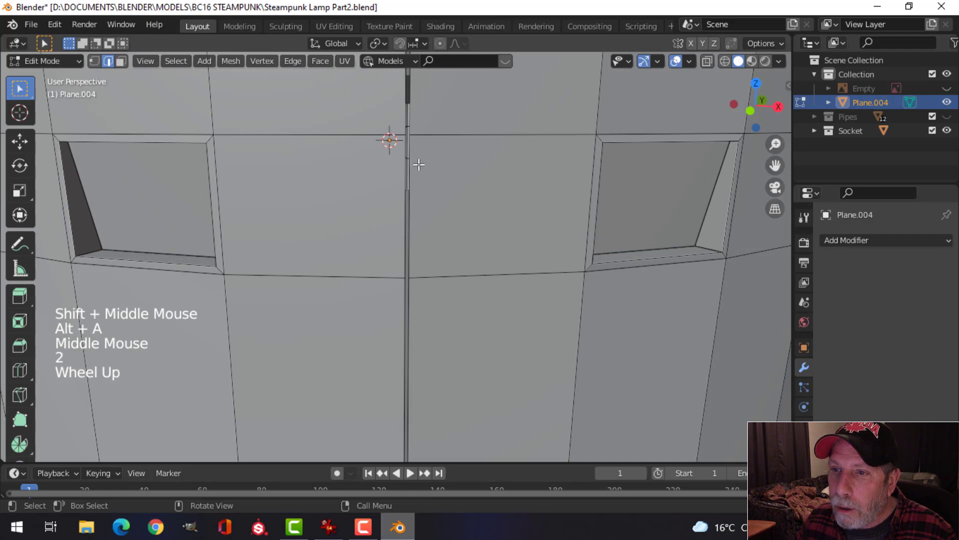
pyautogui.keyDown('alt'); pyautogui.keyDown('shift'); pyautogui.click(402, 159); pyautogui.keyUp('shift'); pyautogui.keyUp('alt')
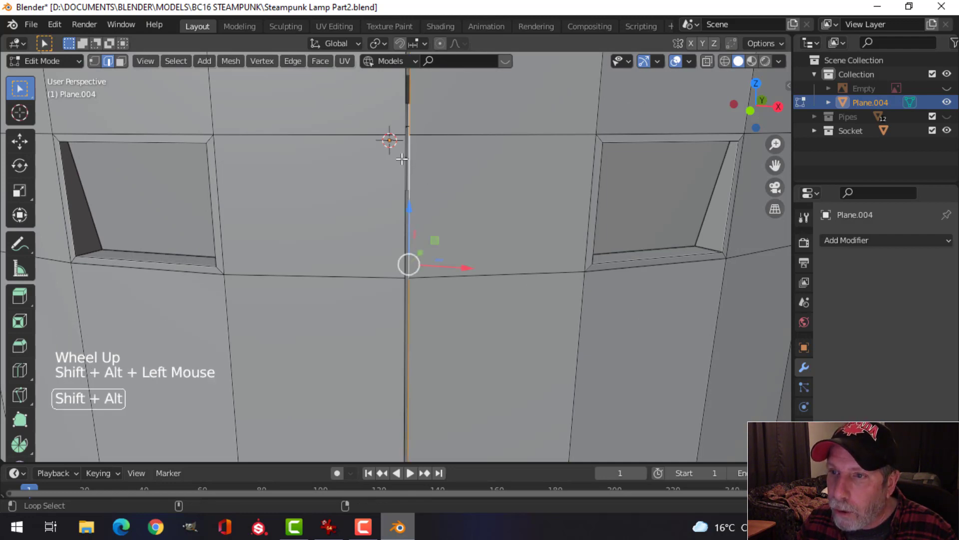
pyautogui.keyDown('alt'); pyautogui.keyDown('shift'); pyautogui.click(404, 116); pyautogui.keyUp('shift'); pyautogui.keyUp('alt')
pyautogui.scroll(-2, 435, 150)
pyautogui.moveTo(435, 150); pyautogui.dragTo(444, 169, button='middle')
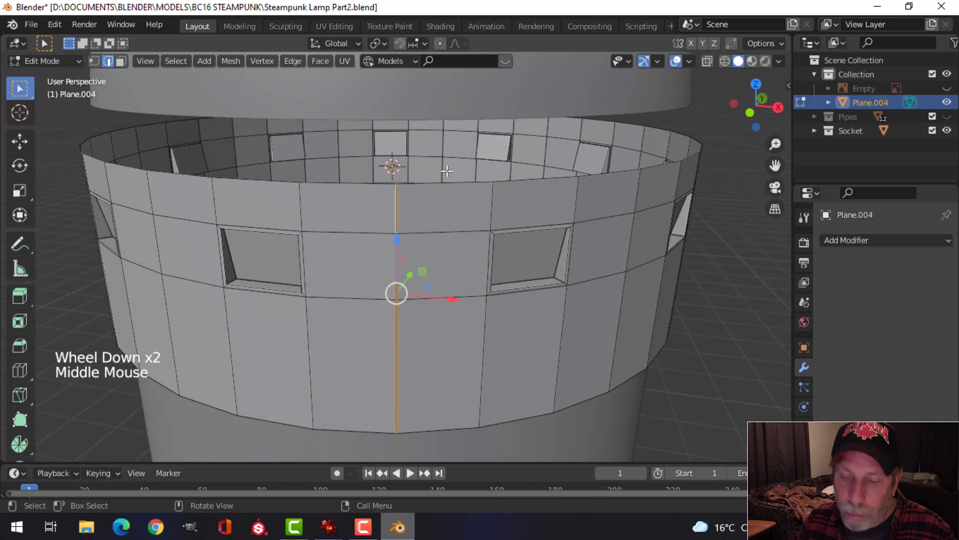
pyautogui.hotkey('ctrl', 'e')
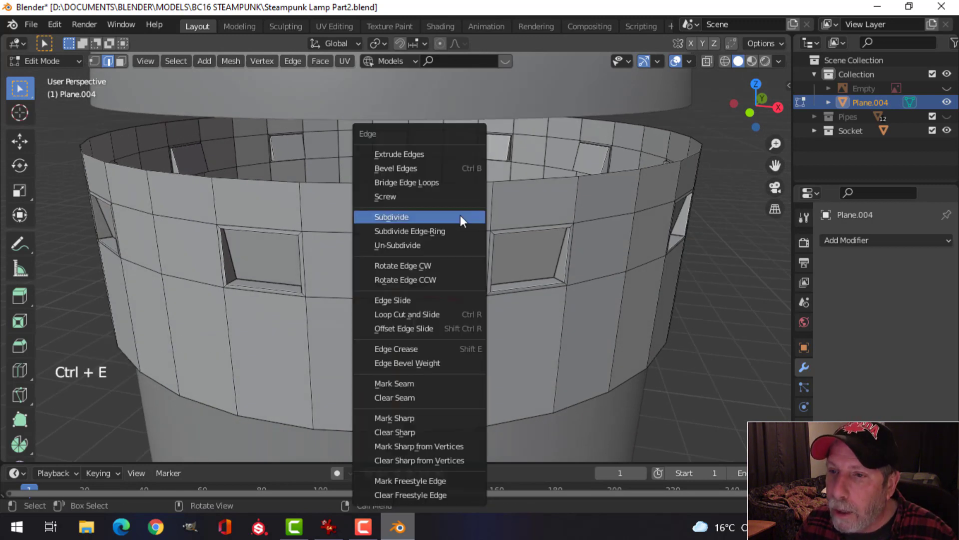
pyautogui.click(437, 184)
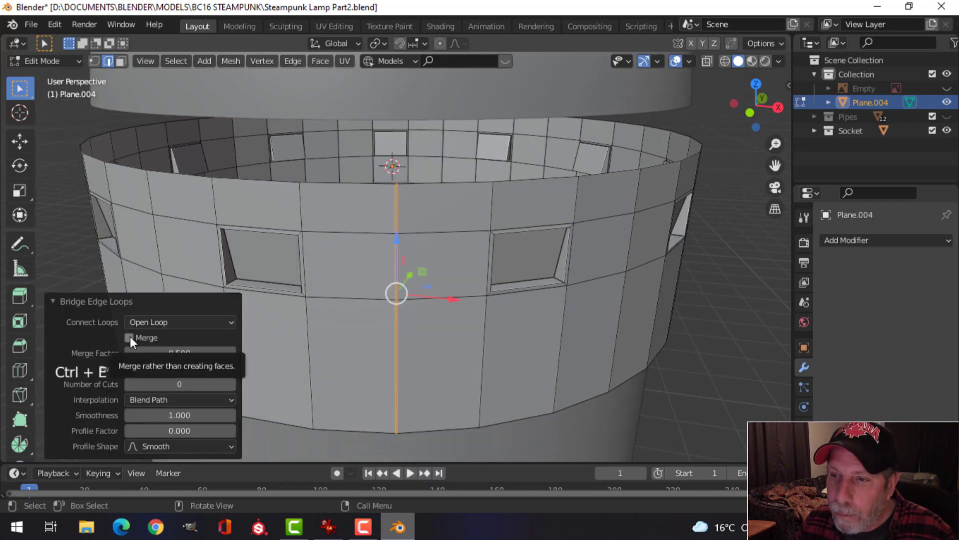
pyautogui.click(130, 338)
pyautogui.scroll(2, 475, 220)
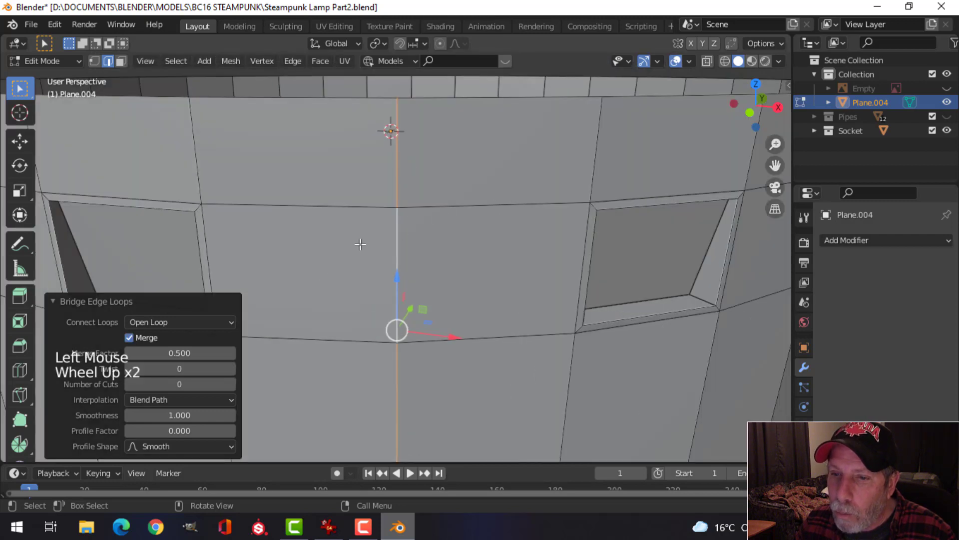
pyautogui.click(124, 335)
pyautogui.click(133, 334)
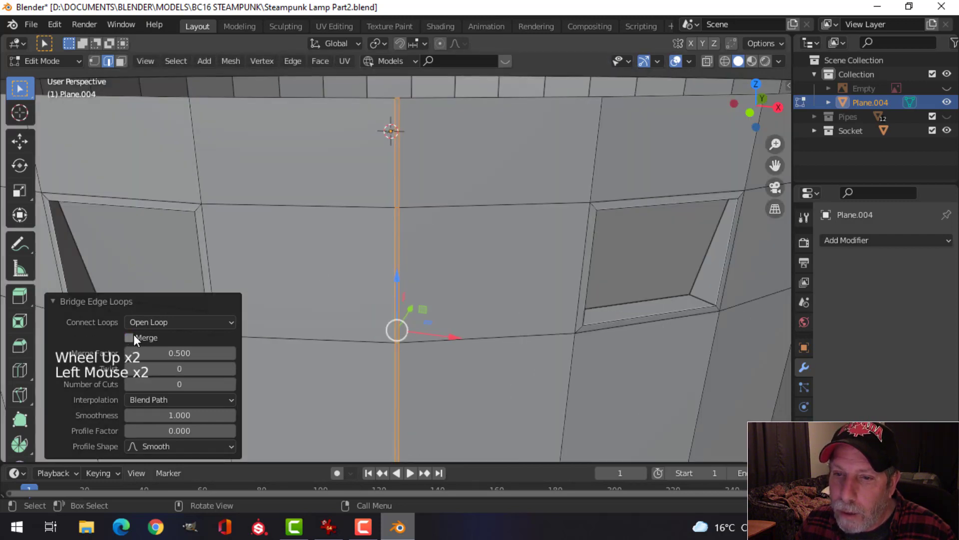
pyautogui.click(130, 338)
pyautogui.hotkey('alt', 'a')
pyautogui.press('Tab')
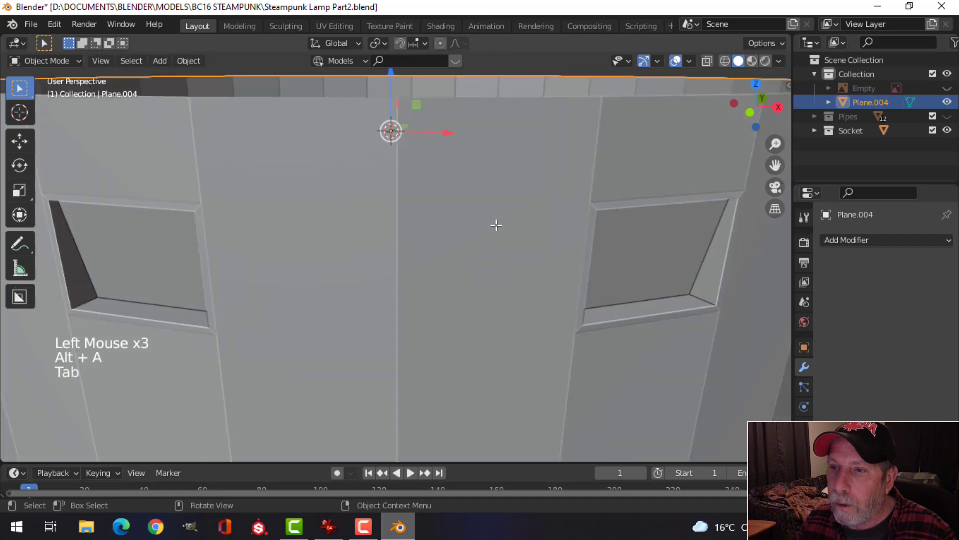
# Step: Compare the band's height and recess positions with the lamp reference image in front wireframe view
pyautogui.scroll(-3, 494, 228)
pyautogui.hotkey('alt', 'a')
pyautogui.moveTo(483, 243); pyautogui.dragTo(471, 233, button='middle')
pyautogui.click(452, 222)
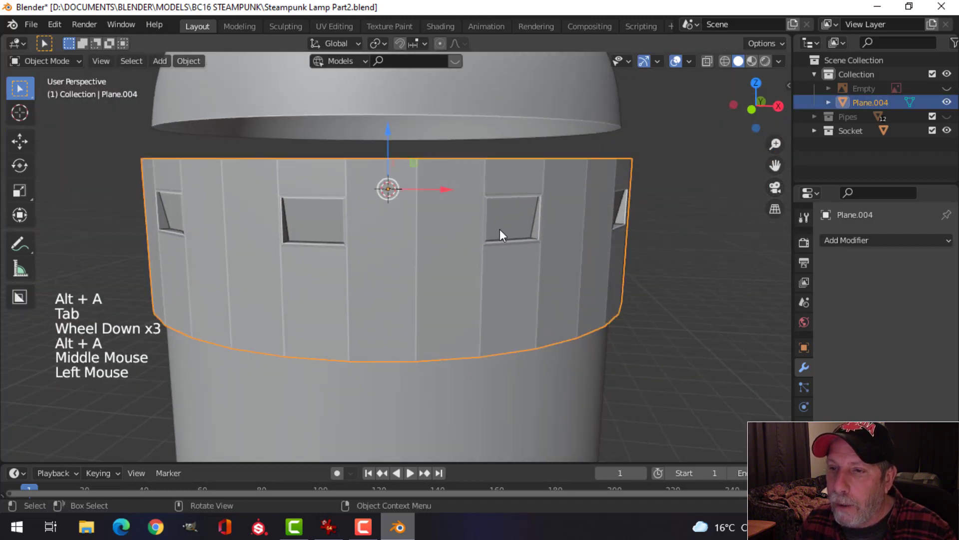
pyautogui.press('Tab')
pyautogui.press('a')
pyautogui.press('KP_1')
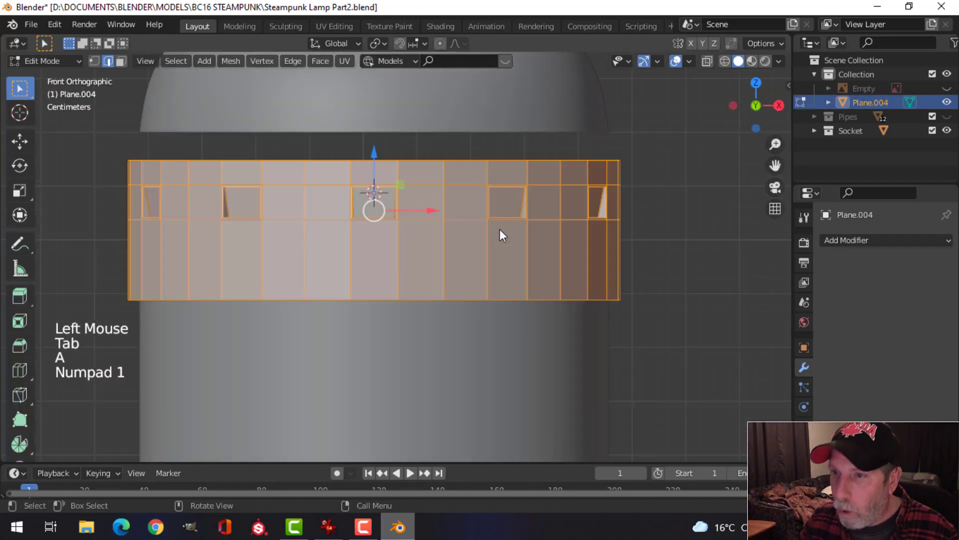
pyautogui.press('z')
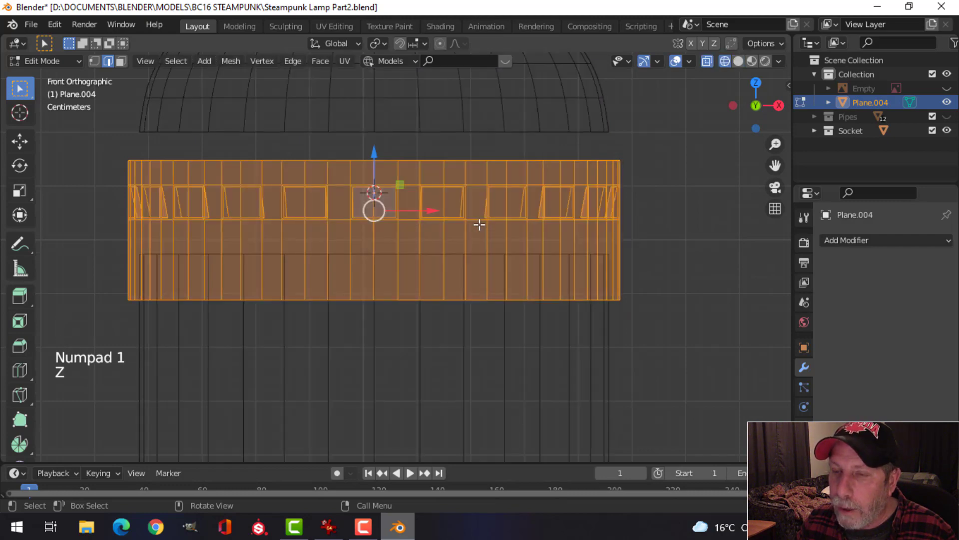
pyautogui.click(947, 88)
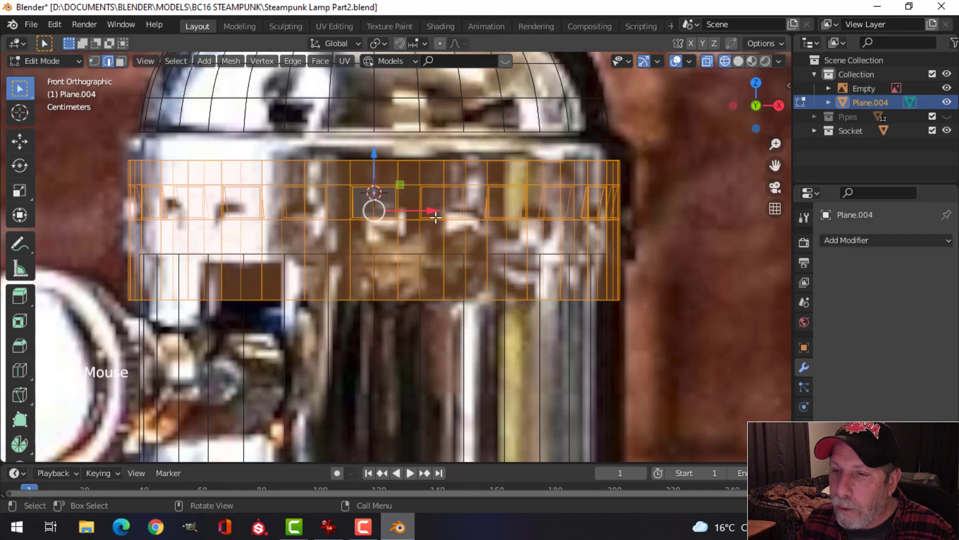
pyautogui.scroll(1, 435, 217)
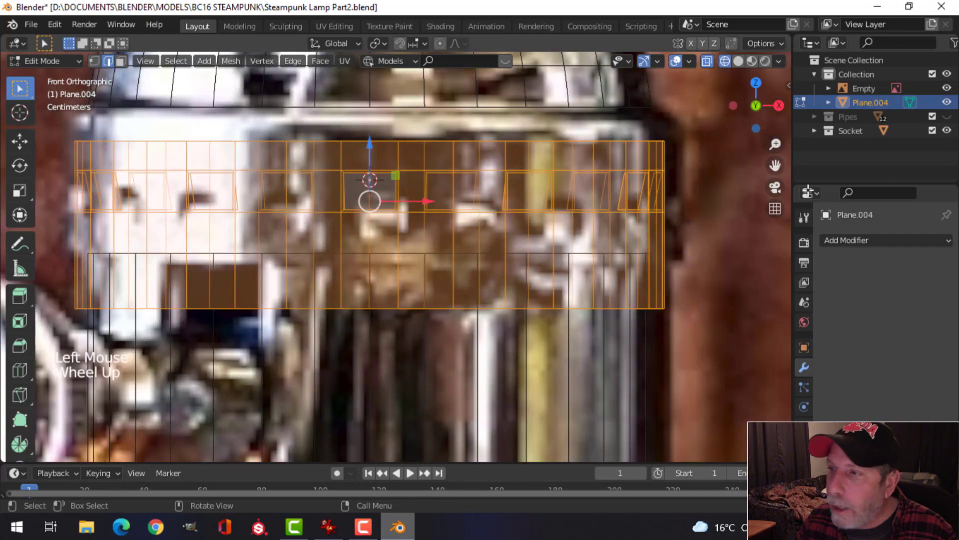
pyautogui.click(947, 88)
# Step: Select all vertices of the recess row around the band and move them down about 0.052 m along Z
pyautogui.hotkey('alt', 'a')
pyautogui.keyDown('shift'); pyautogui.moveTo(278, 208); pyautogui.dragTo(302, 209, button='middle'); pyautogui.keyUp('shift')
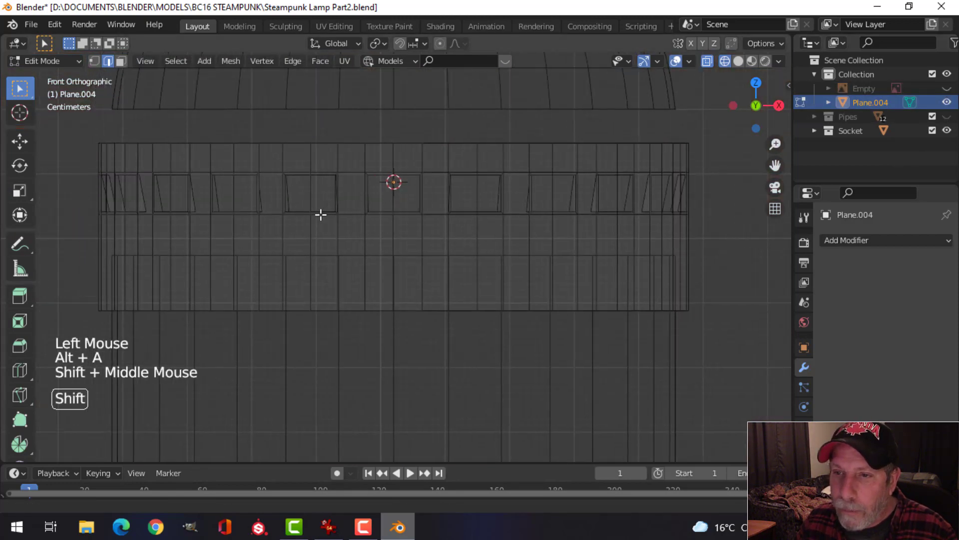
pyautogui.press('1')
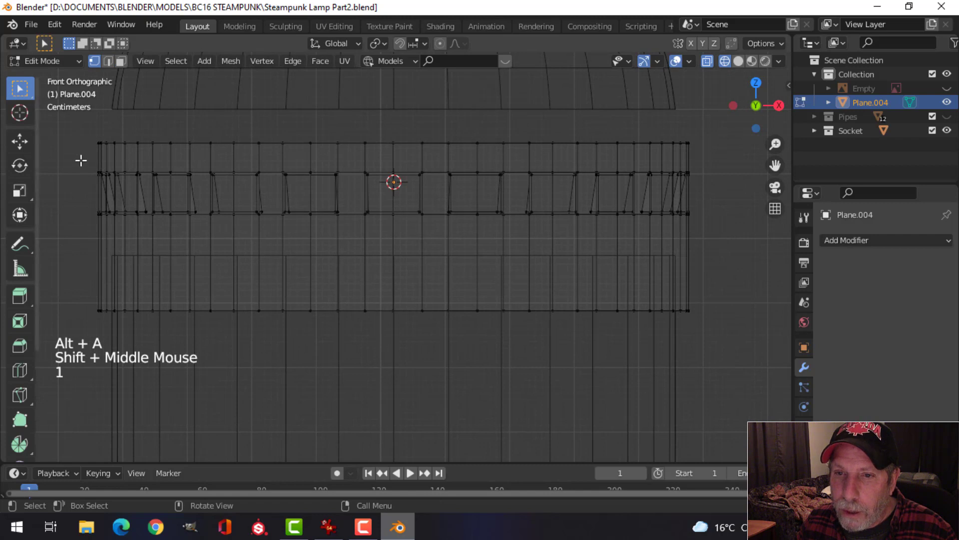
pyautogui.press('b')
pyautogui.moveTo(69, 159); pyautogui.dragTo(722, 244)
pyautogui.moveTo(393, 136); pyautogui.dragTo(394, 169)
pyautogui.press('z')
pyautogui.click(662, 200)
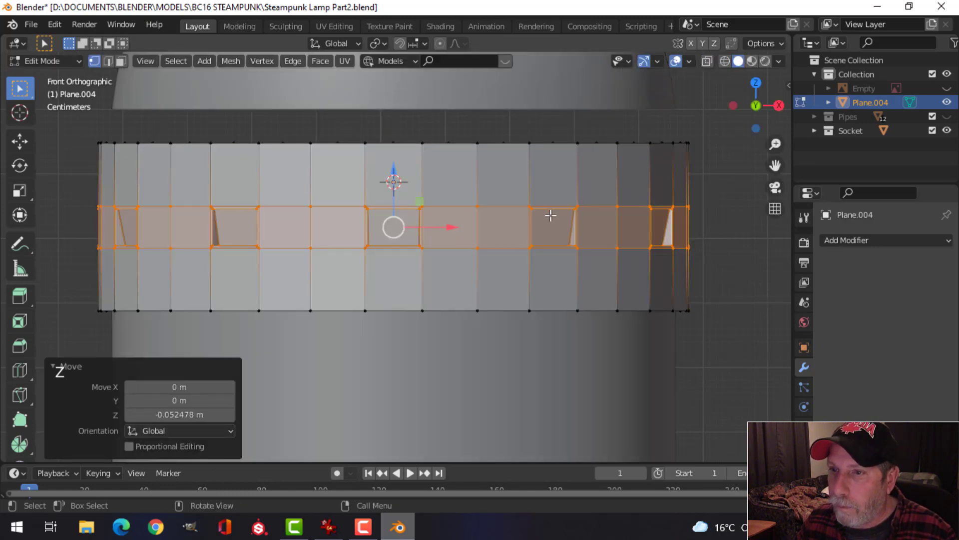
# Step: Move the whole band up about 0.059 m along Z in Object Mode, and show the reference image behind the wireframe
pyautogui.press('Tab')
pyautogui.moveTo(393, 127); pyautogui.dragTo(401, 85)
pyautogui.click(948, 88)
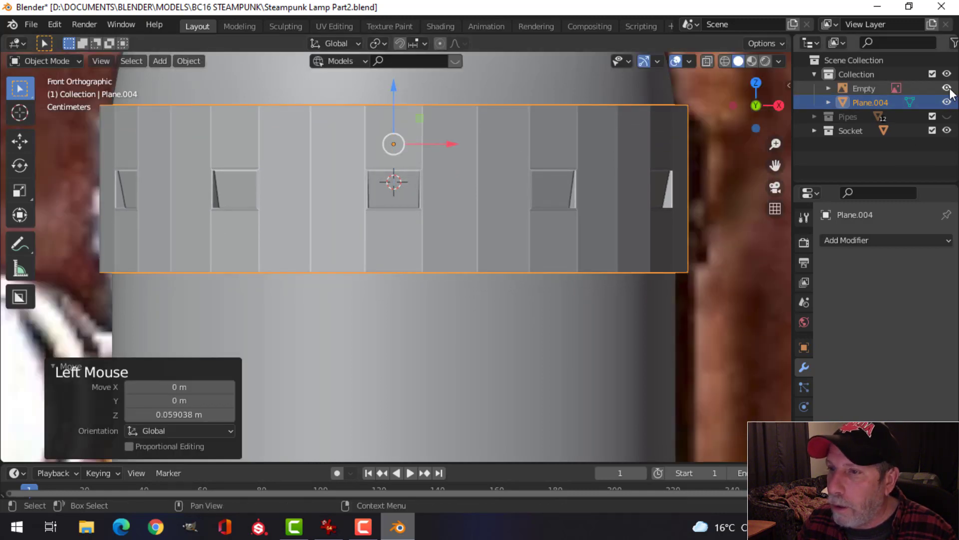
pyautogui.press('z')
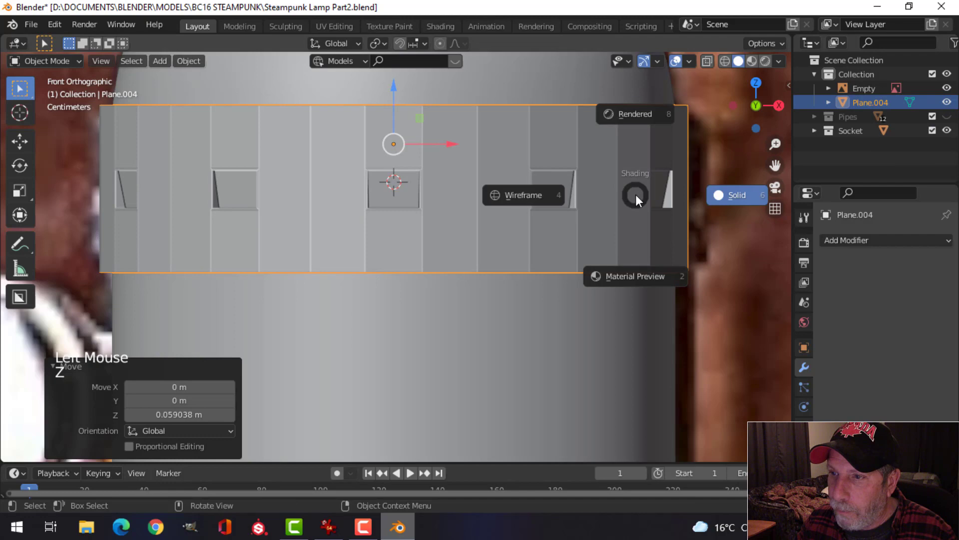
pyautogui.click(535, 195)
pyautogui.scroll(2, 508, 200)
pyautogui.scroll(-3, 498, 205)
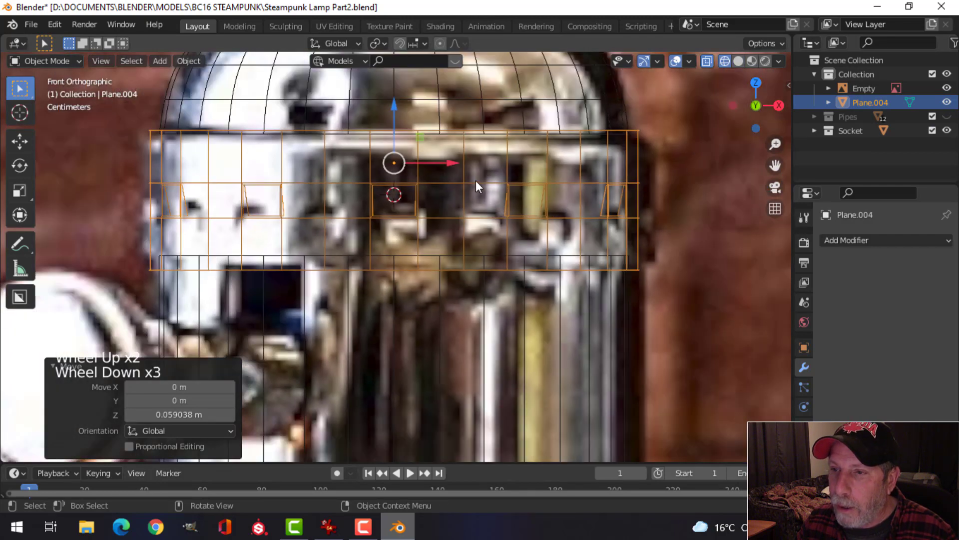
# Step: Move the band's recess row down about 0.039 m along Z in Edit Mode, and return to solid shading in Object Mode
pyautogui.press('Tab')
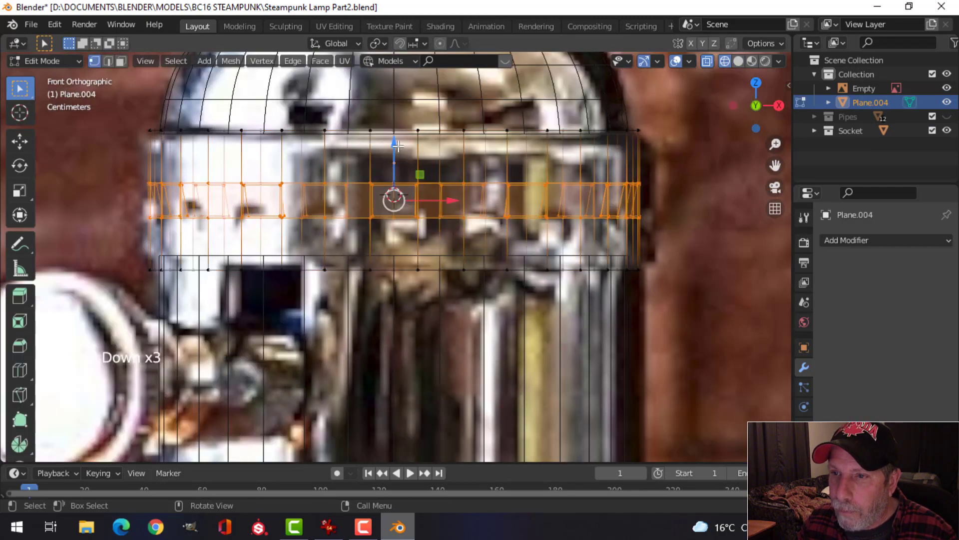
pyautogui.moveTo(397, 145); pyautogui.dragTo(397, 169)
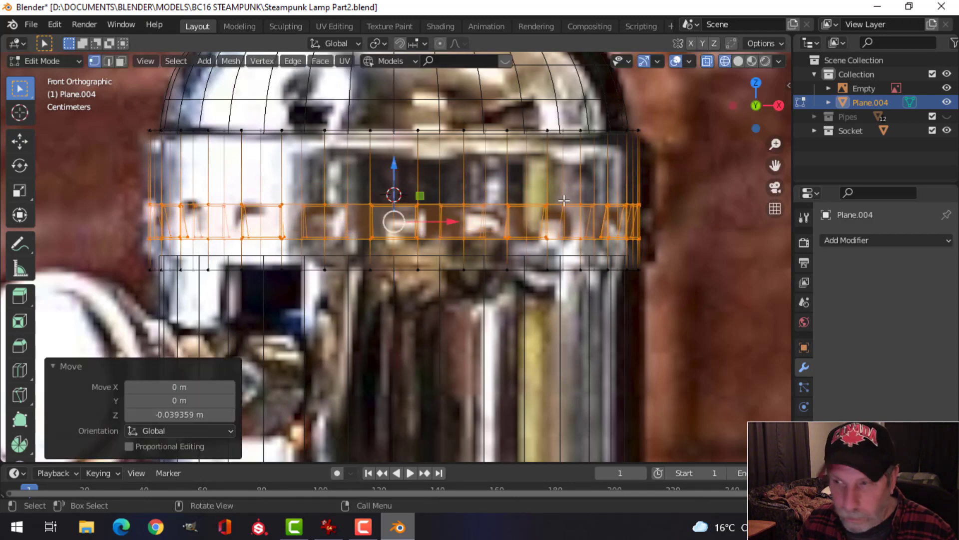
pyautogui.press('z')
pyautogui.click(661, 200)
pyautogui.press('Tab')
# Step: Add a Bevel modifier to the band with 3 segments and an amount of 0.02 m
pyautogui.scroll(-3, 604, 232)
pyautogui.hotkey('alt', 'a')
pyautogui.moveTo(604, 232); pyautogui.dragTo(540, 272, button='middle')
pyautogui.click(476, 235)
pyautogui.moveTo(476, 235); pyautogui.dragTo(549, 256, button='middle')
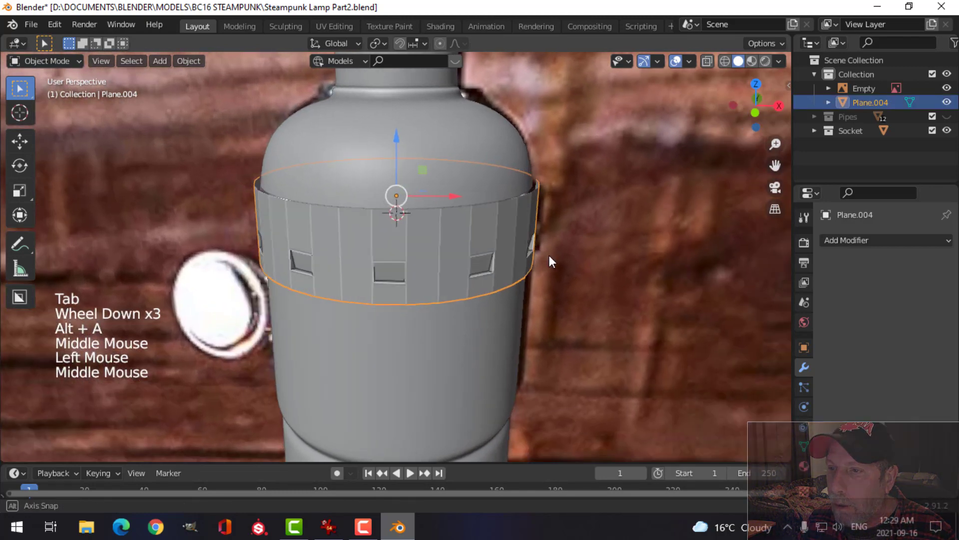
pyautogui.click(841, 240)
pyautogui.click(685, 292)
pyautogui.scroll(3, 803, 327)
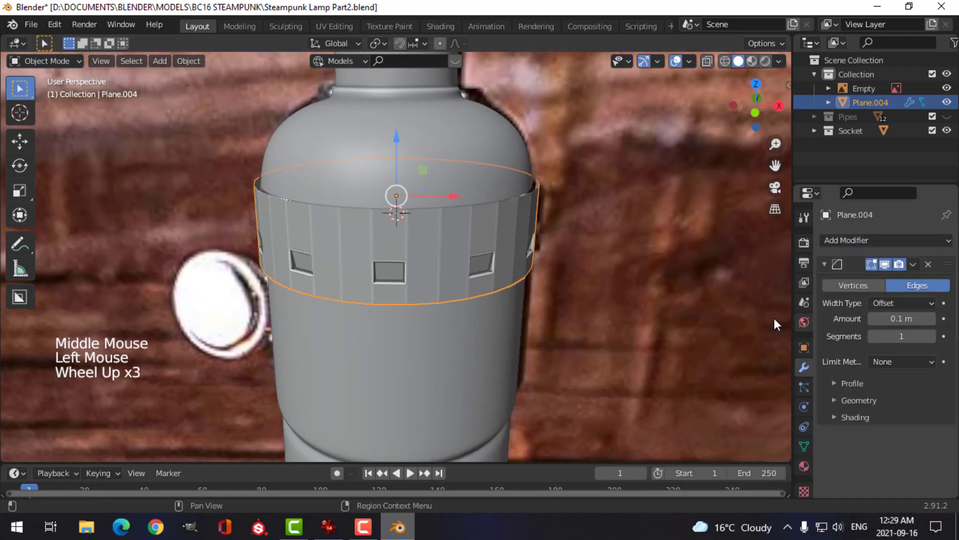
pyautogui.click(932, 335)
pyautogui.click(932, 335)
pyautogui.scroll(2, 559, 287)
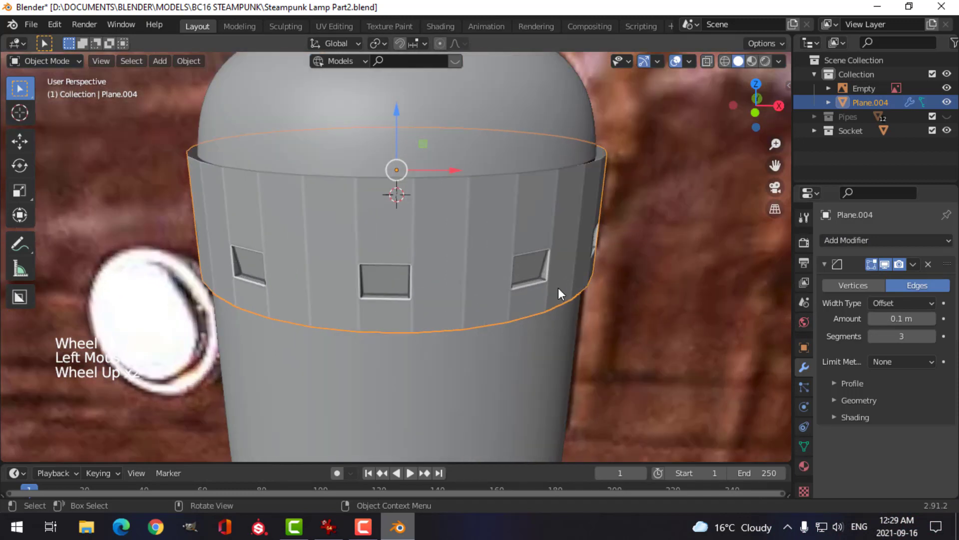
pyautogui.click(901, 318)
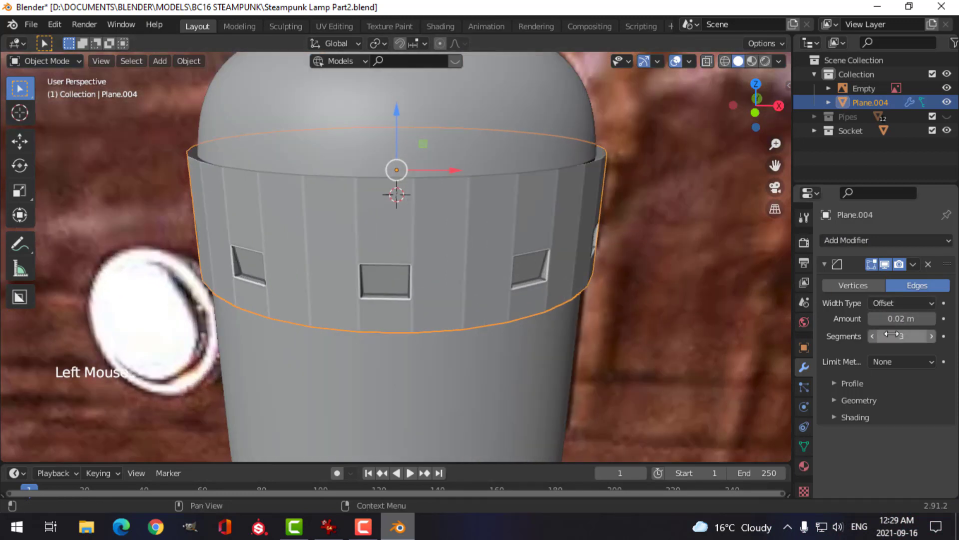
# Step: Limit the band's Bevel modifier by a 30° angle and shade the band smooth
pyautogui.click(894, 358)
pyautogui.click(884, 389)
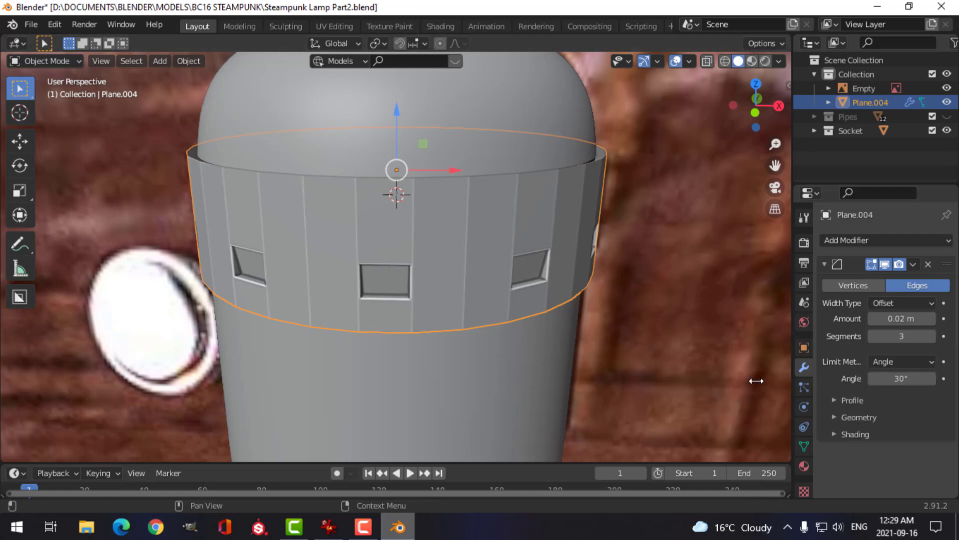
pyautogui.rightClick(502, 198)
pyautogui.moveTo(501, 197); pyautogui.dragTo(607, 244, button='middle')
pyautogui.click(803, 447)
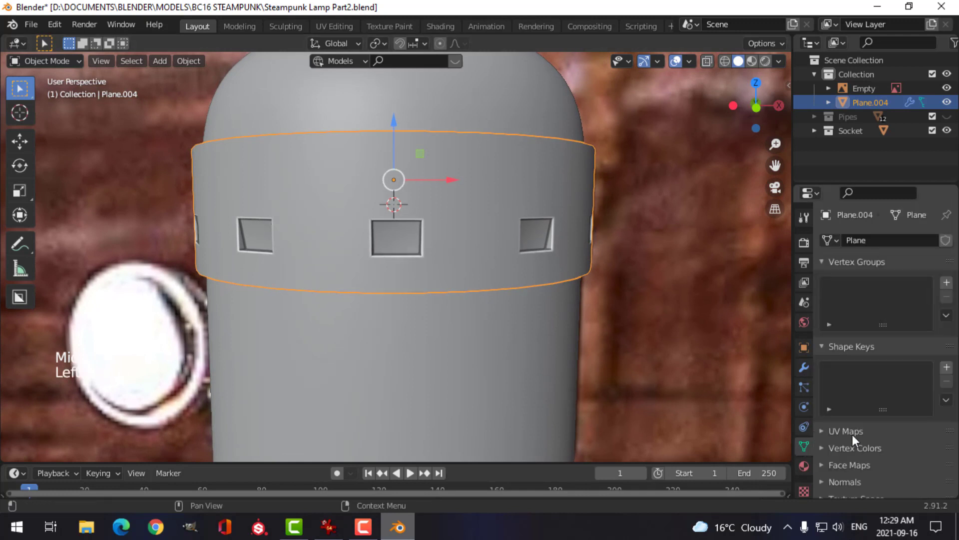
pyautogui.scroll(-3, 854, 430)
pyautogui.scroll(3, 850, 375)
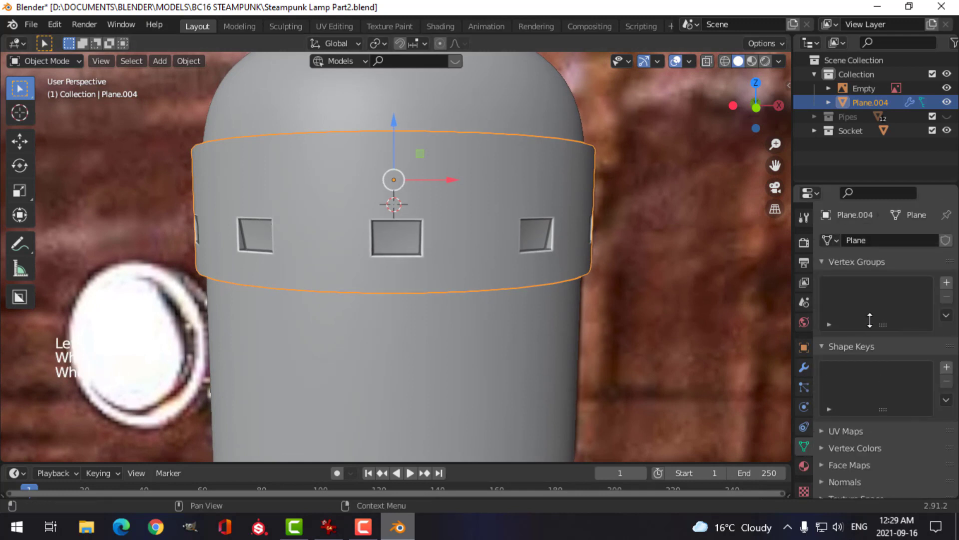
# Step: Set the outer miter of the band's Bevel modifier to Arc in its geometry options
pyautogui.click(805, 364)
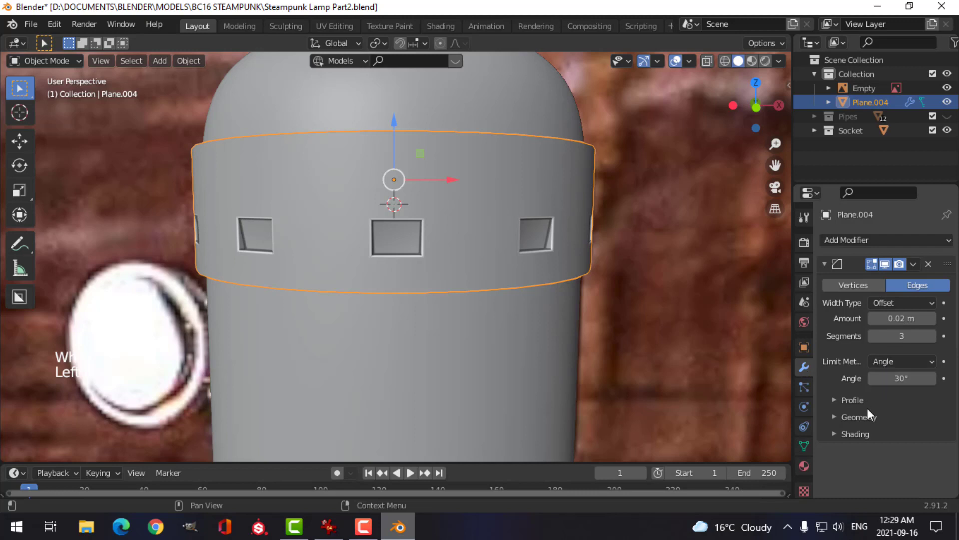
pyautogui.click(834, 417)
pyautogui.scroll(-2, 871, 409)
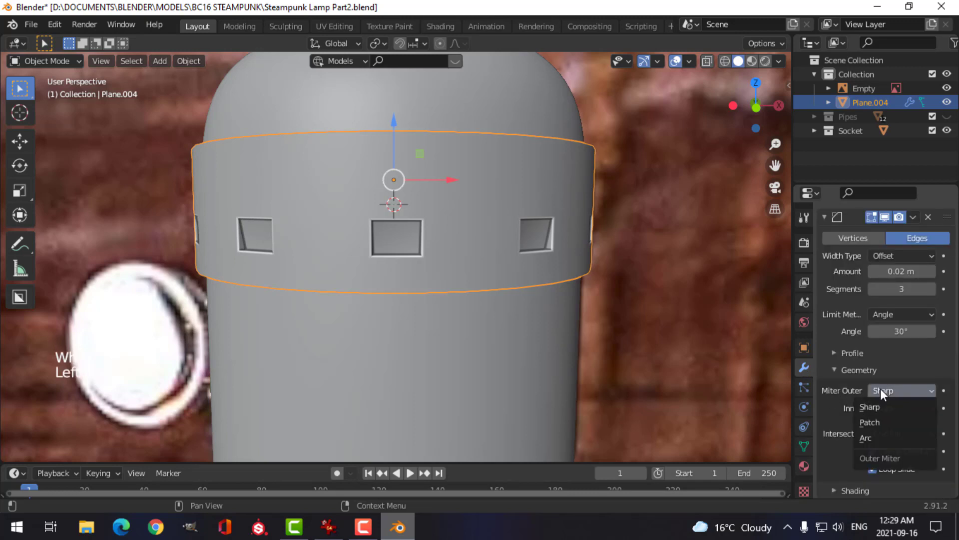
pyautogui.click(880, 389)
pyautogui.click(871, 437)
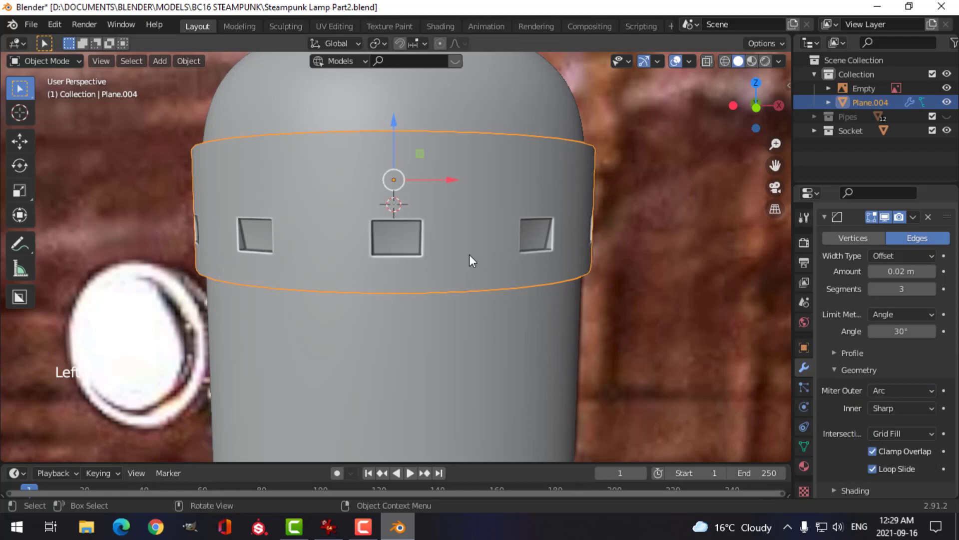
pyautogui.scroll(3, 445, 185)
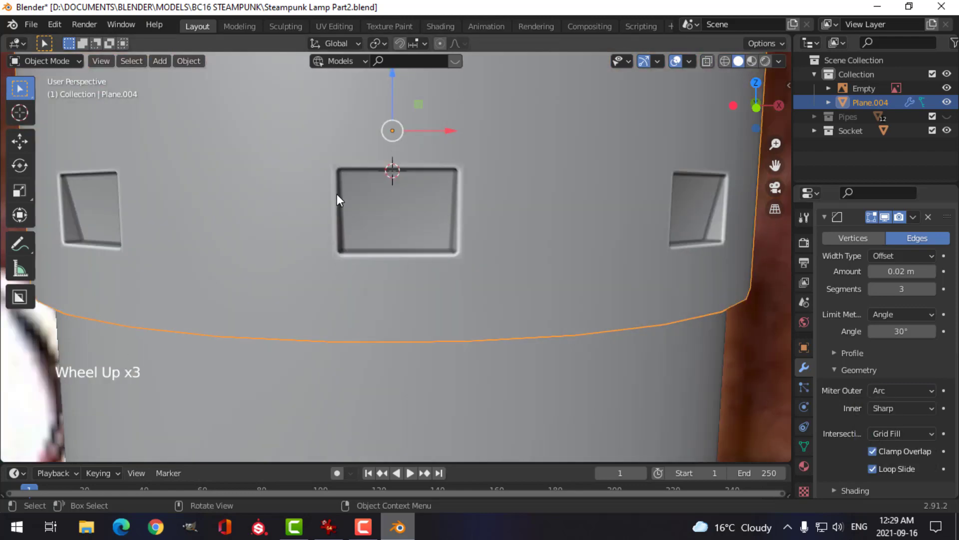
pyautogui.scroll(-3, 544, 215)
pyautogui.moveTo(538, 226); pyautogui.dragTo(608, 263, button='middle')
pyautogui.hotkey('alt', 'a')
pyautogui.scroll(-2, 445, 229)
# Step: Extrude the band's top edge loop in Edit Mode and scale it inward to form a rim
pyautogui.click(478, 259)
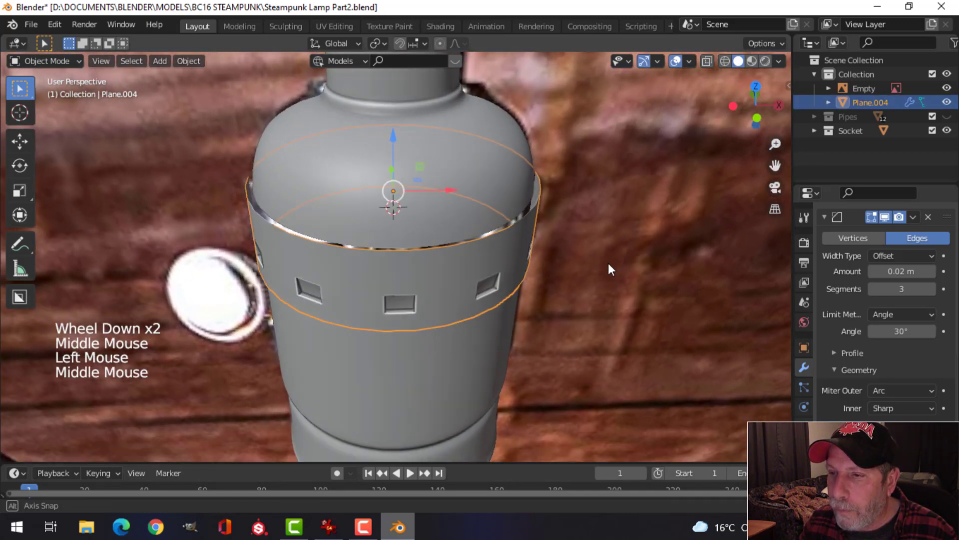
pyautogui.scroll(3, 608, 263)
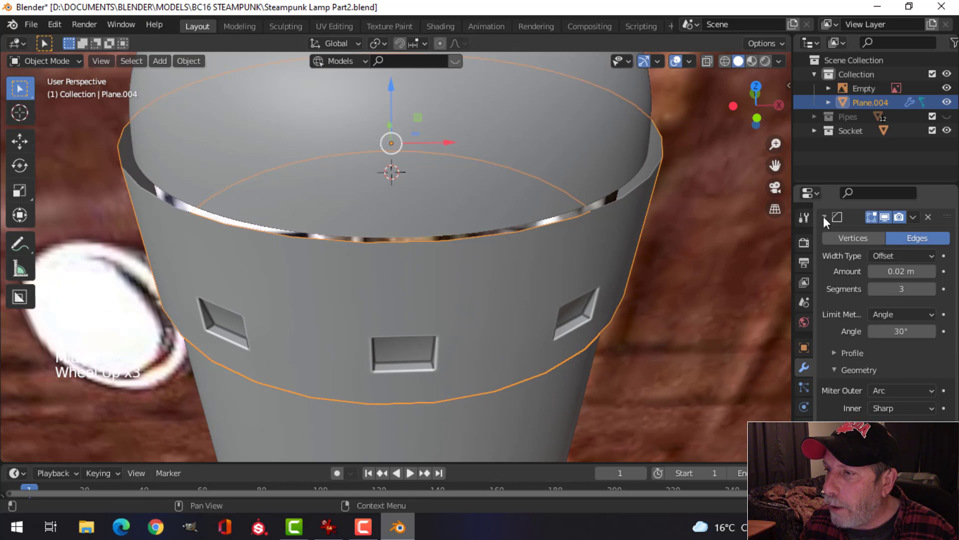
pyautogui.click(824, 218)
pyautogui.press('Tab')
pyautogui.moveTo(591, 251); pyautogui.dragTo(576, 238, button='middle')
pyautogui.hotkey('alt', 'a')
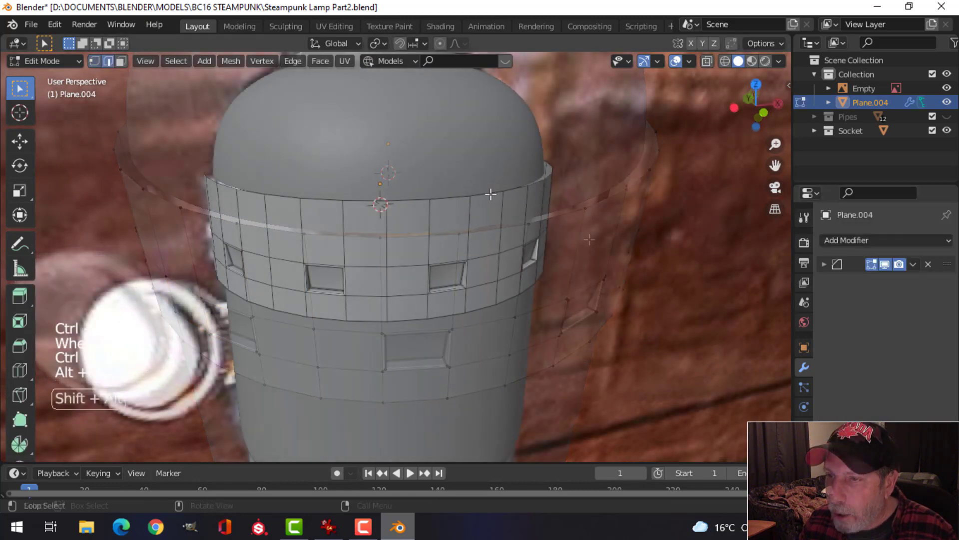
pyautogui.keyDown('alt'); pyautogui.click(490, 194); pyautogui.keyUp('alt')
pyautogui.moveTo(542, 223); pyautogui.dragTo(552, 270, button='middle')
pyautogui.press('e')
pyautogui.click(605, 244)
pyautogui.press('s')
pyautogui.click(574, 265)
# Step: Extrude the band's bottom edge loop and scale it inward to 0.947
pyautogui.press('e')
pyautogui.press('s')
pyautogui.click(631, 235)
# Step: Bevel the band's outer top and bottom edge loops by about 0.008 m with one segment, and return to Object Mode
pyautogui.scroll(2, 480, 205)
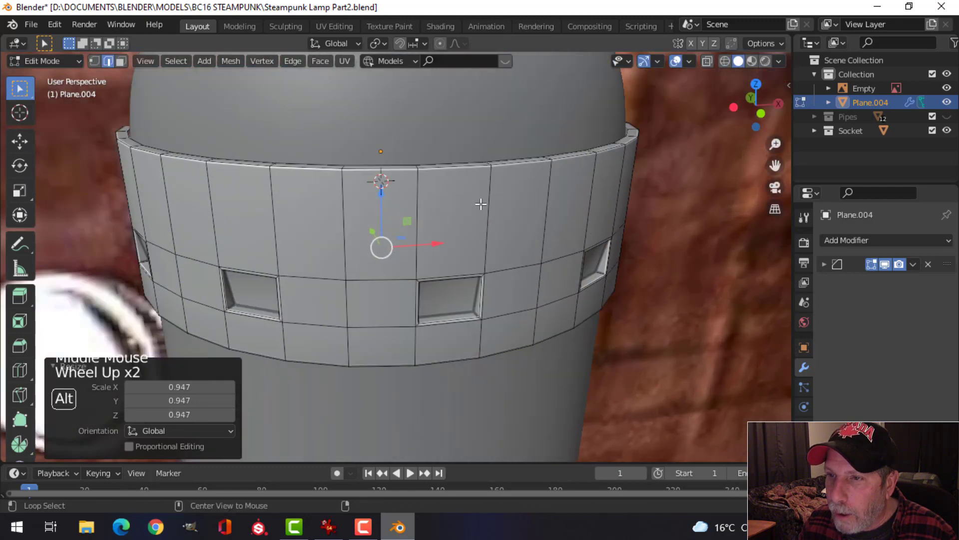
pyautogui.keyDown('alt'); pyautogui.click(456, 168); pyautogui.keyUp('alt')
pyautogui.keyDown('alt'); pyautogui.keyDown('shift'); pyautogui.click(455, 356); pyautogui.keyUp('shift'); pyautogui.keyUp('alt')
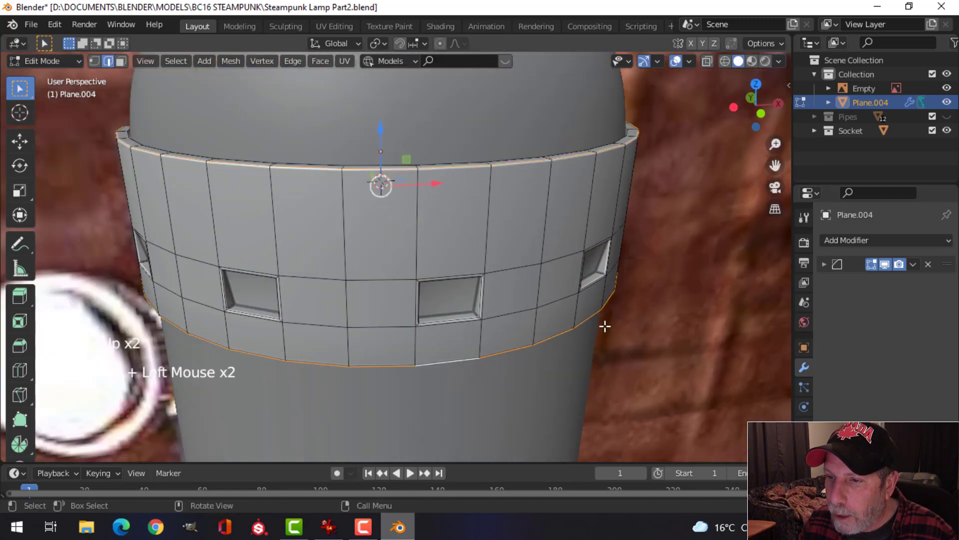
pyautogui.moveTo(604, 326); pyautogui.dragTo(623, 334, button='middle')
pyautogui.scroll(2, 623, 334)
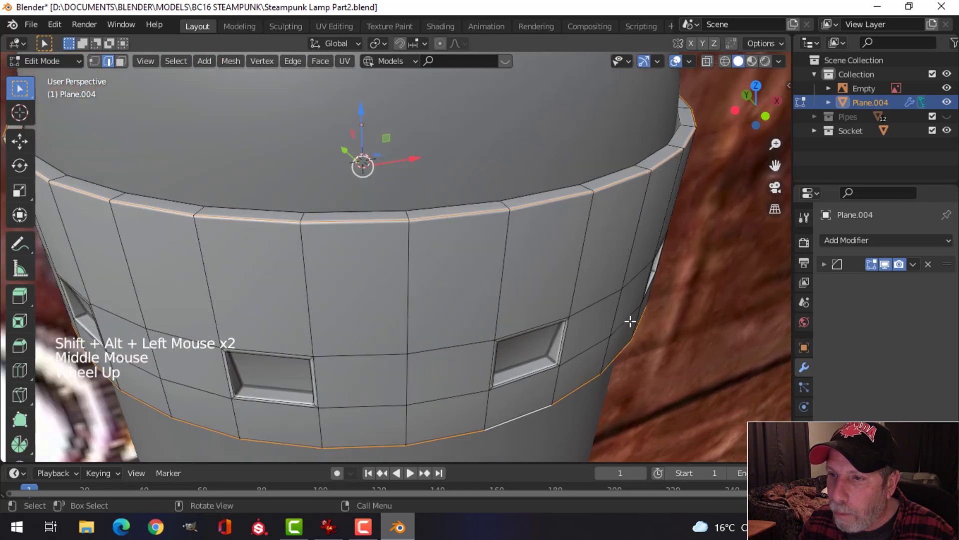
pyautogui.hotkey('ctrl', 'b')
pyautogui.press('shift')
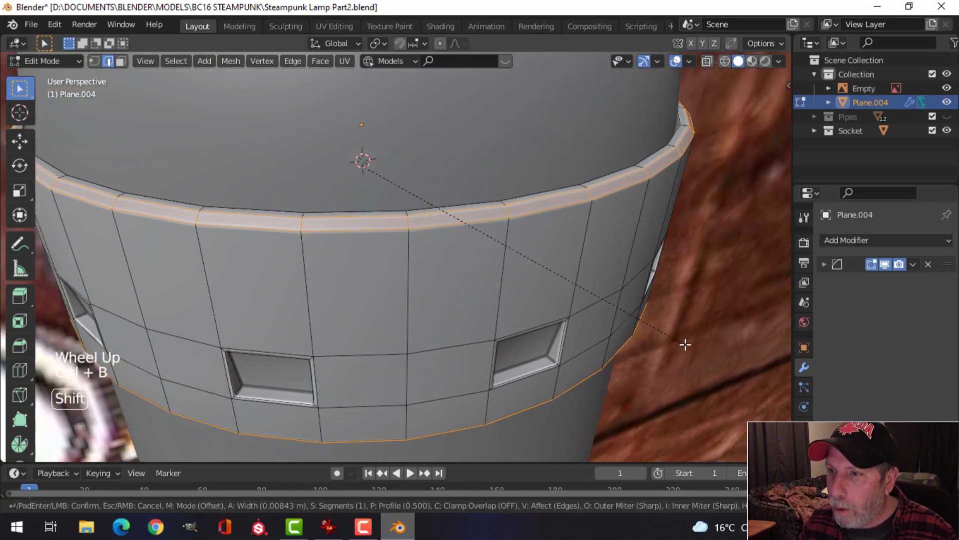
pyautogui.click(685, 345)
pyautogui.press('Tab')
pyautogui.scroll(-3, 631, 280)
pyautogui.hotkey('alt', 'a')
pyautogui.moveTo(631, 280); pyautogui.dragTo(469, 208, button='middle')
pyautogui.rightClick(469, 208)
pyautogui.hotkey('alt', 'a')
# Step: Scale the band's entire mesh to about 0.99 in Edit Mode, return to Object Mode and deselect everything
pyautogui.moveTo(545, 205); pyautogui.dragTo(619, 257, button='middle')
pyautogui.click(526, 263)
pyautogui.press('Tab')
pyautogui.press('a')
pyautogui.press('s')
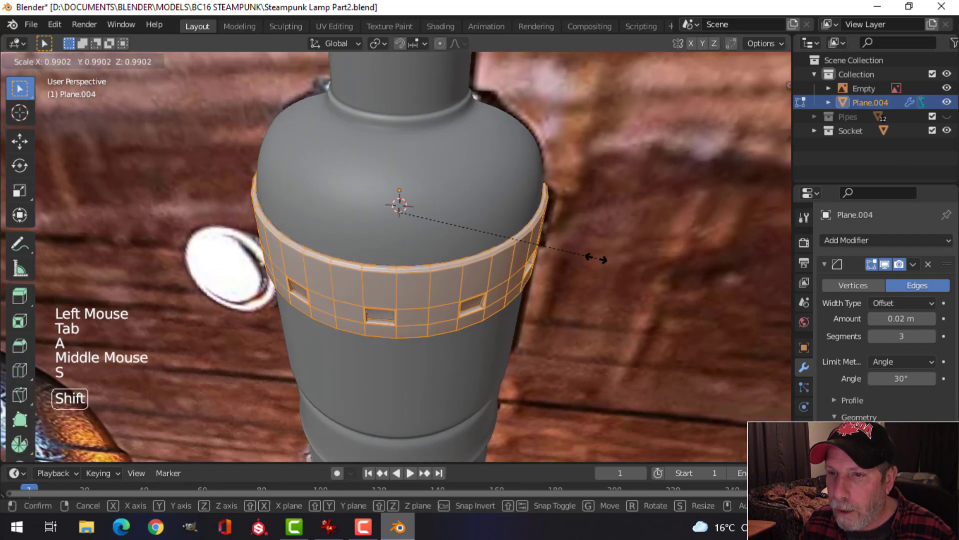
pyautogui.click(595, 259)
pyautogui.press('Tab')
pyautogui.scroll(-3, 572, 256)
pyautogui.press('a')
pyautogui.moveTo(512, 247); pyautogui.dragTo(470, 251, button='middle')
pyautogui.hotkey('alt', 'a')
pyautogui.scroll(3, 484, 251)
pyautogui.scroll(-4, 488, 245)
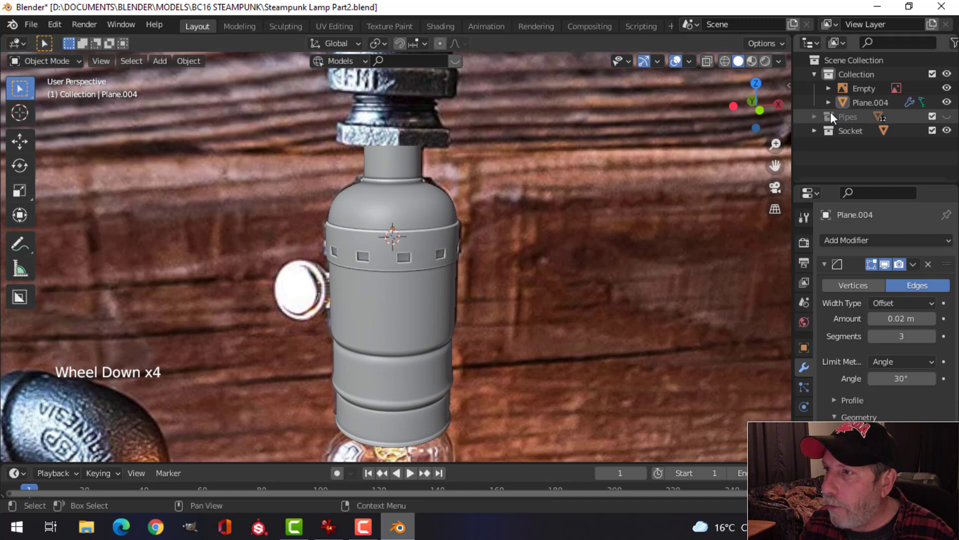
# Step: Hide the reference image and inspect the band on the lamp body
pyautogui.click(947, 87)
pyautogui.scroll(-2, 431, 248)
pyautogui.moveTo(431, 249); pyautogui.dragTo(518, 295, button='middle')
pyautogui.scroll(-1, 450, 268)
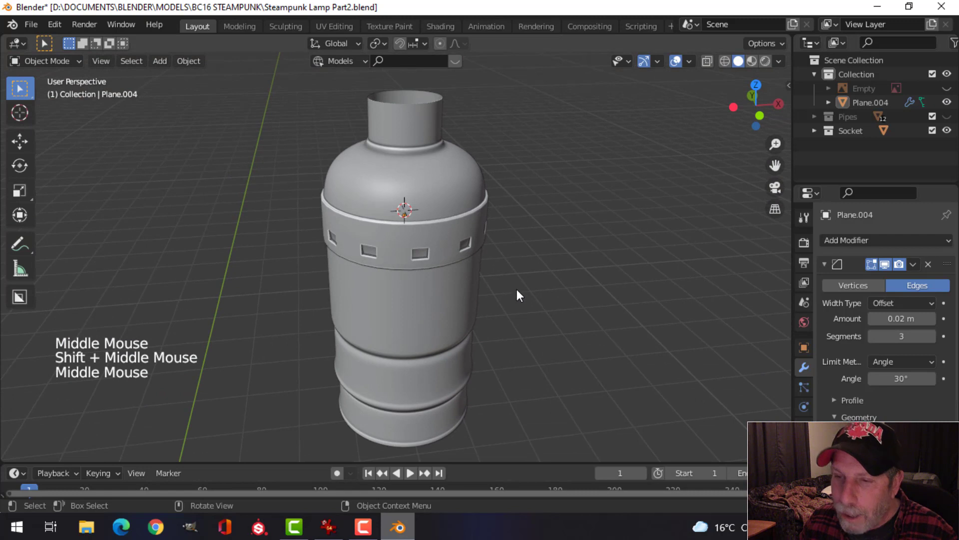
# Step: Isolate the lamp body in local view and look at it from the front
pyautogui.click(396, 301)
pyautogui.scroll(1, 489, 245)
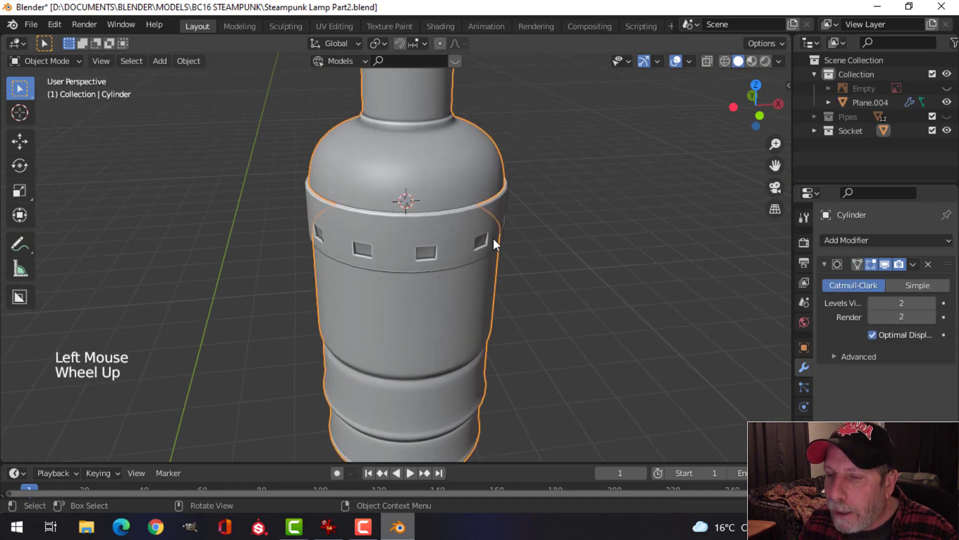
pyautogui.keyDown('shift'); pyautogui.moveTo(400, 286); pyautogui.dragTo(414, 288, button='middle'); pyautogui.keyUp('shift')
pyautogui.moveTo(414, 288); pyautogui.dragTo(447, 285, button='middle')
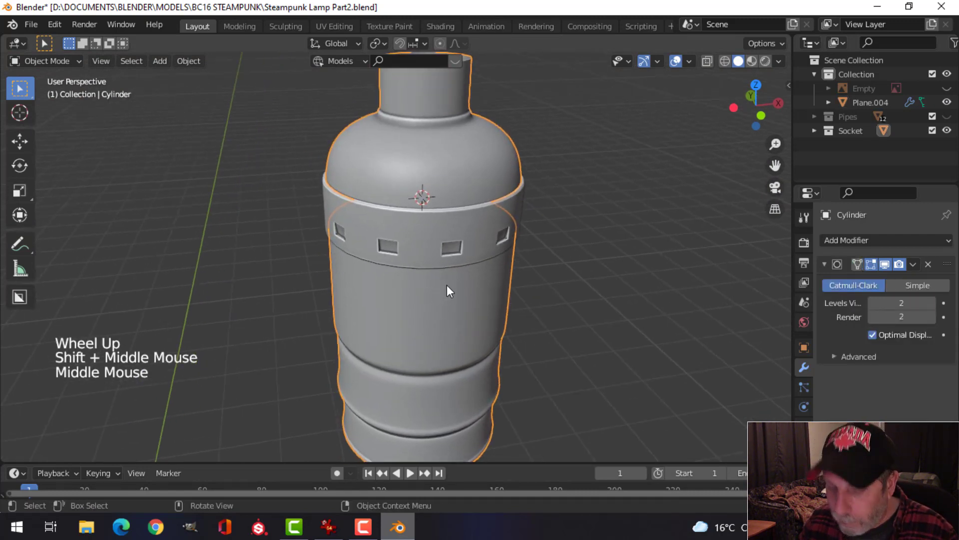
pyautogui.press('/')
pyautogui.scroll(3, 386, 284)
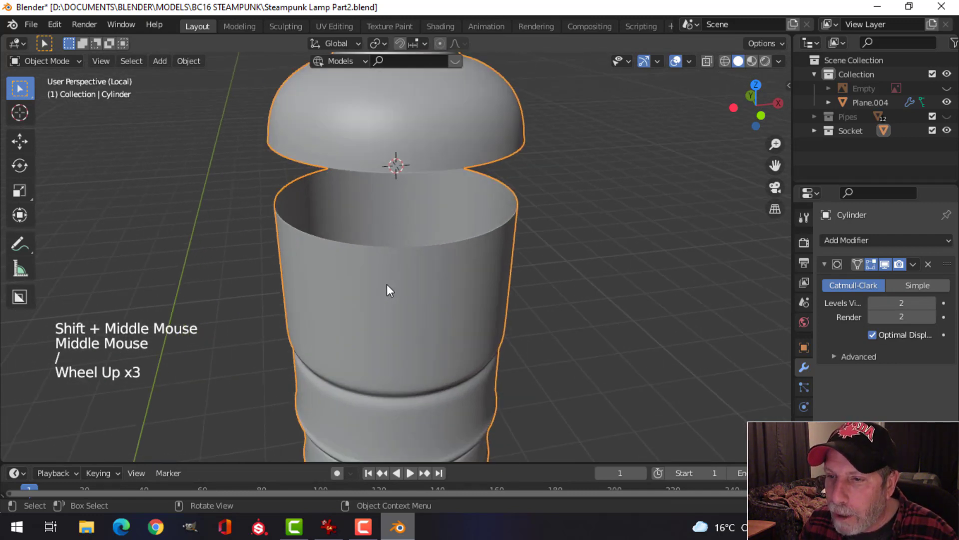
pyautogui.keyDown('shift'); pyautogui.moveTo(386, 284); pyautogui.dragTo(418, 297, button='middle'); pyautogui.keyUp('shift')
pyautogui.press('KP_1')
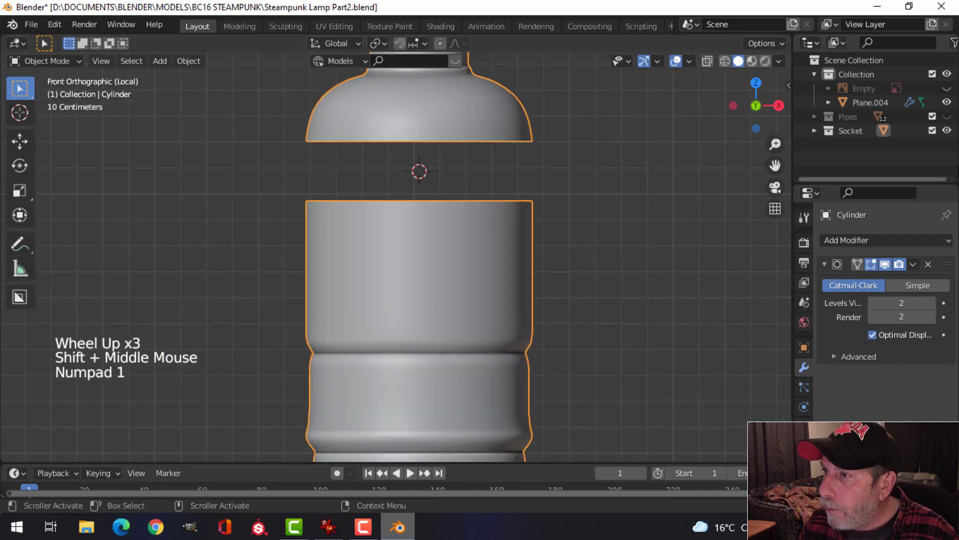
# Step: Show the reference image, leave local view and hide the recessed band
pyautogui.click(947, 89)
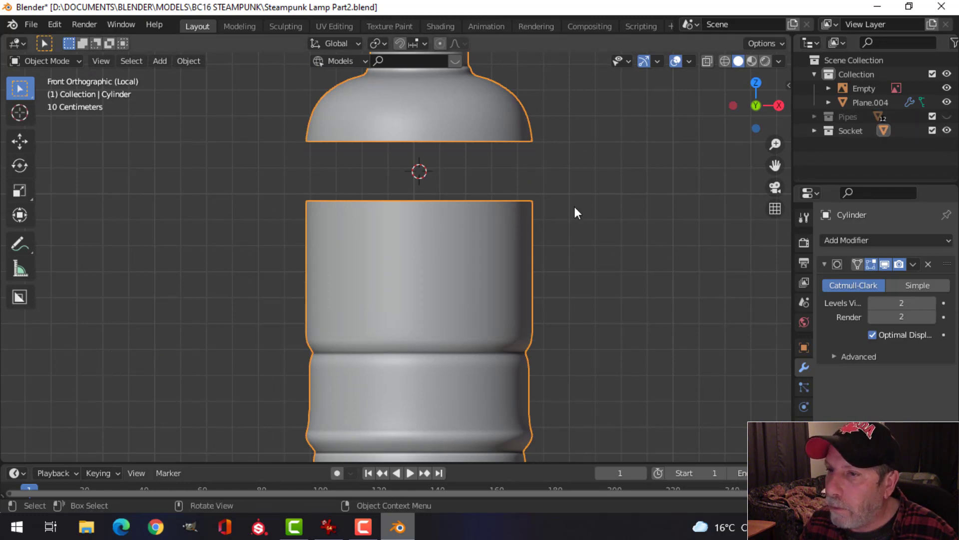
pyautogui.press('KP_Divide')
pyautogui.click(478, 232)
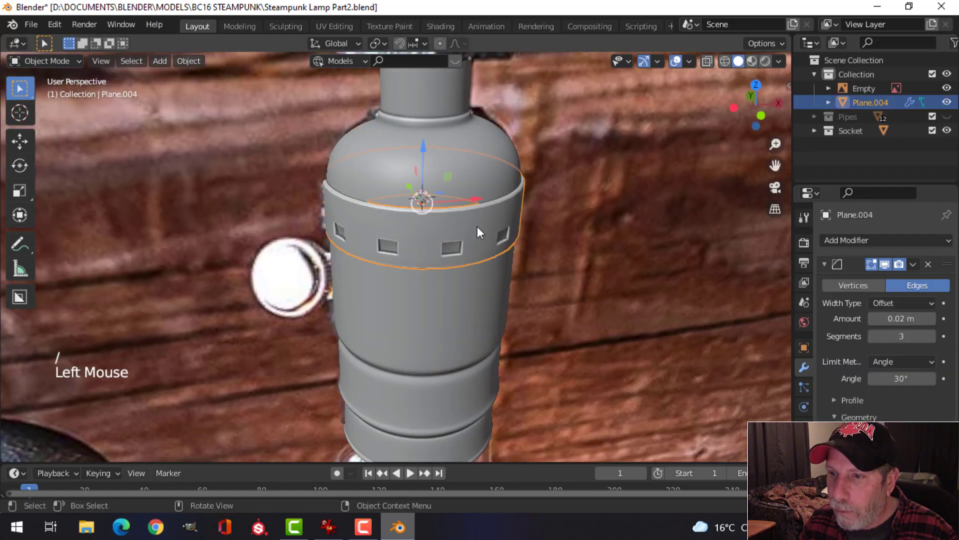
pyautogui.press('h')
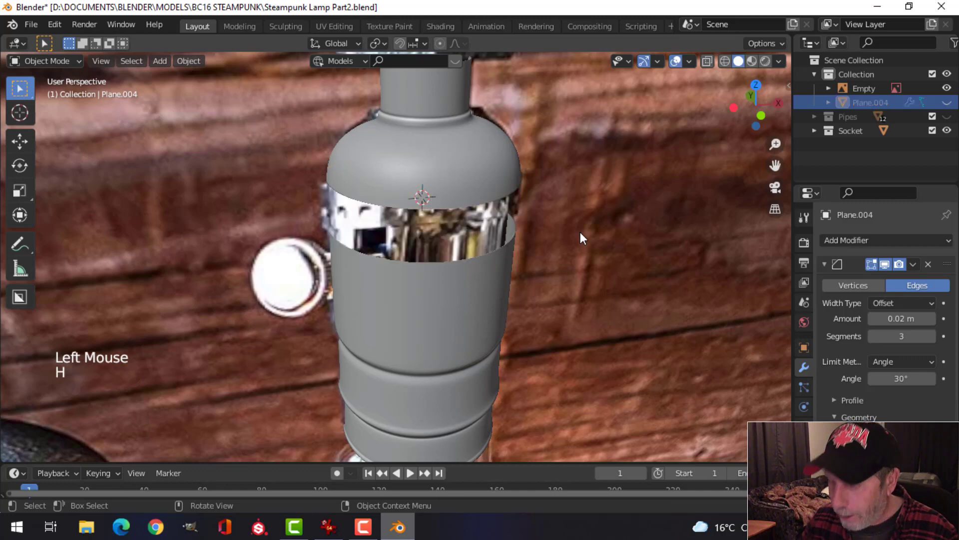
# Step: Examine the switch knob and opening of the reference through the lamp body's wireframe in front view
pyautogui.press('KP_1')
pyautogui.click(478, 271)
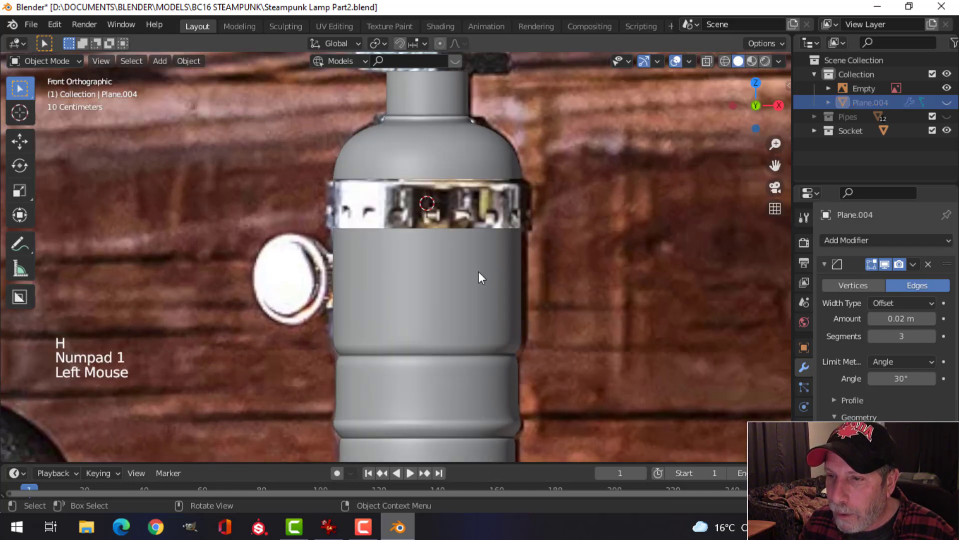
pyautogui.press('z')
pyautogui.scroll(4, 424, 272)
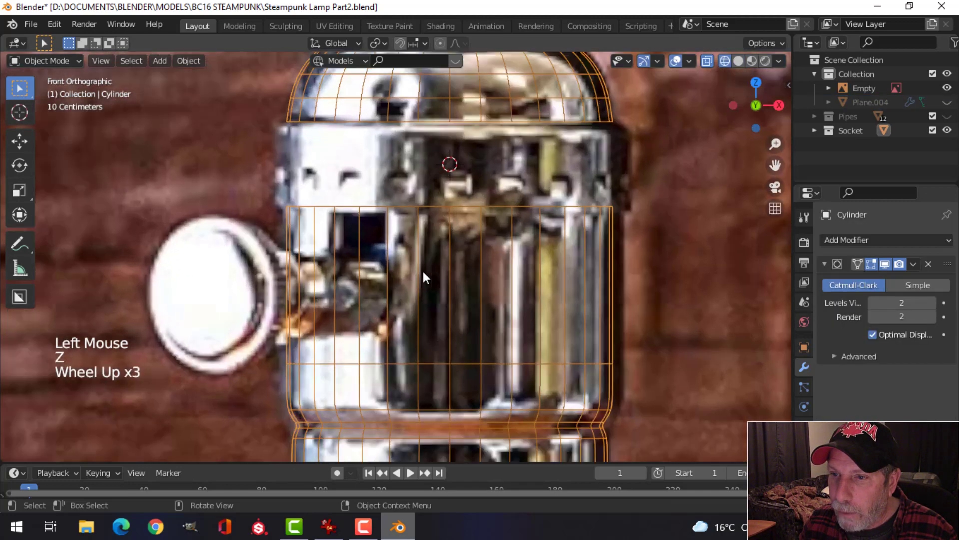
pyautogui.keyDown('shift'); pyautogui.moveTo(434, 265); pyautogui.dragTo(479, 239, button='middle'); pyautogui.keyUp('shift')
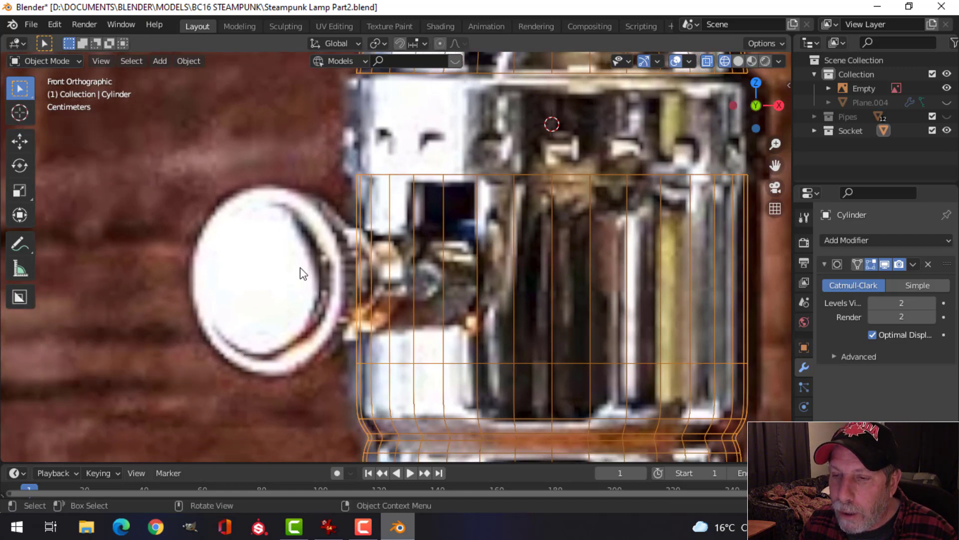
pyautogui.scroll(-3, 409, 265)
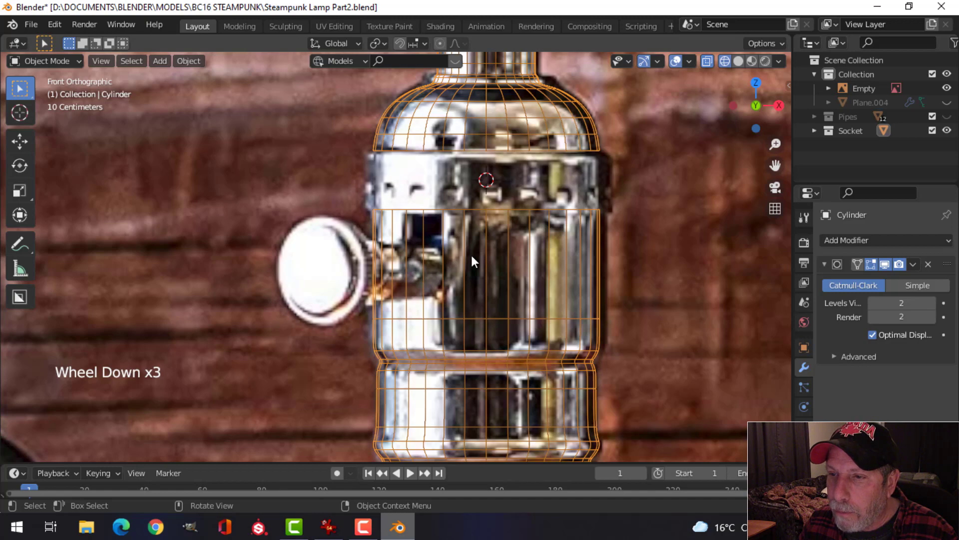
pyautogui.scroll(2, 471, 253)
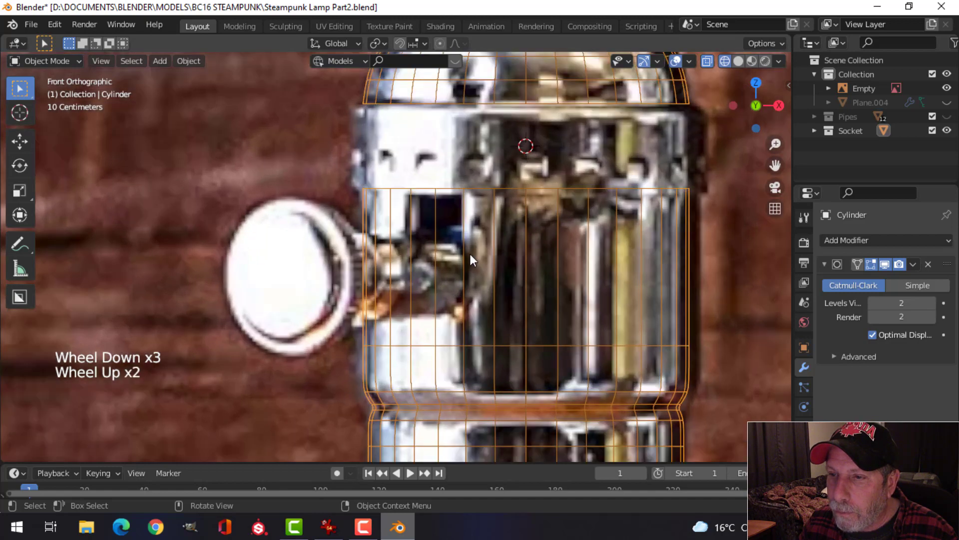
# Step: Return to solid shading and open the lamp body's mesh in Edit Mode
pyautogui.click(556, 220)
pyautogui.press('Tab')
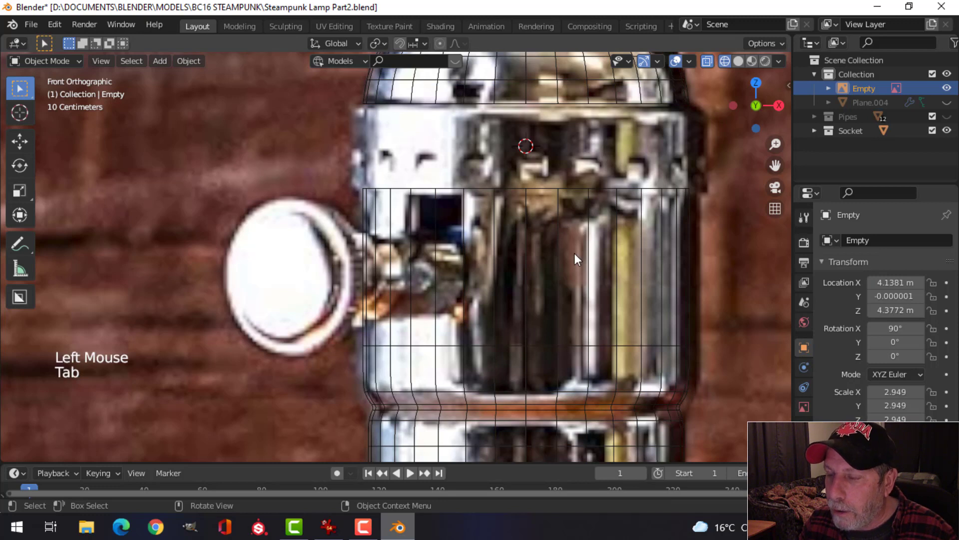
pyautogui.press('z')
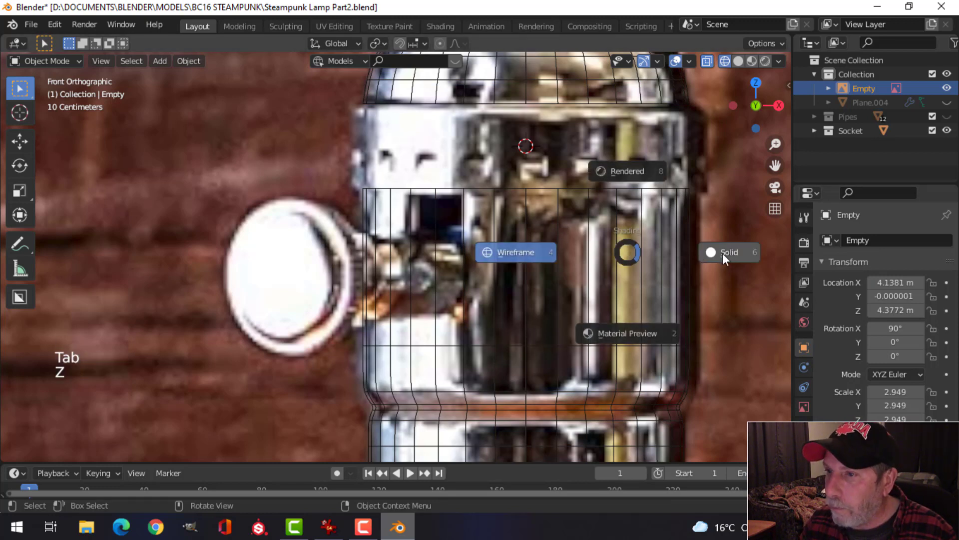
pyautogui.click(722, 253)
pyautogui.click(528, 256)
pyautogui.press('Tab')
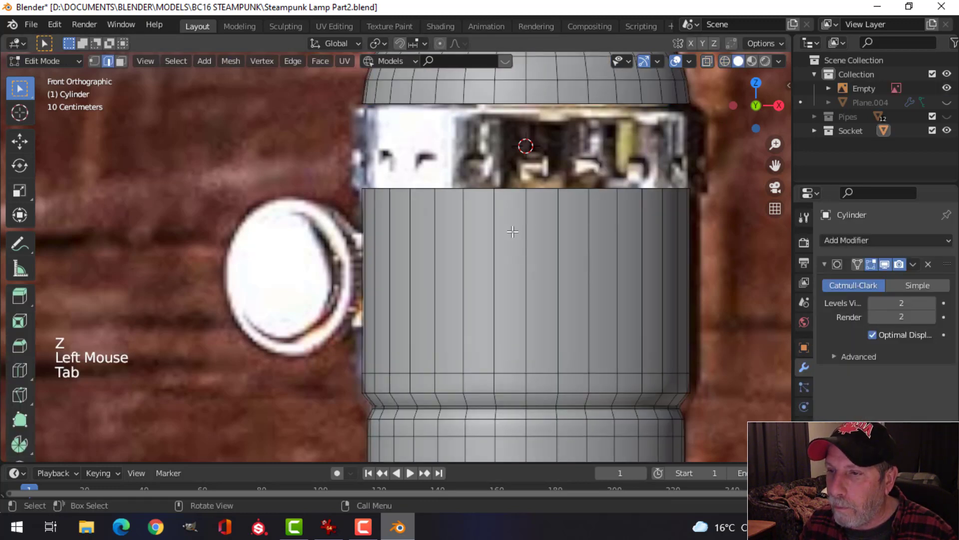
# Step: Add a horizontal edge loop around the lamp body, slid down to the lower edge of the reference's switch opening
pyautogui.press('z')
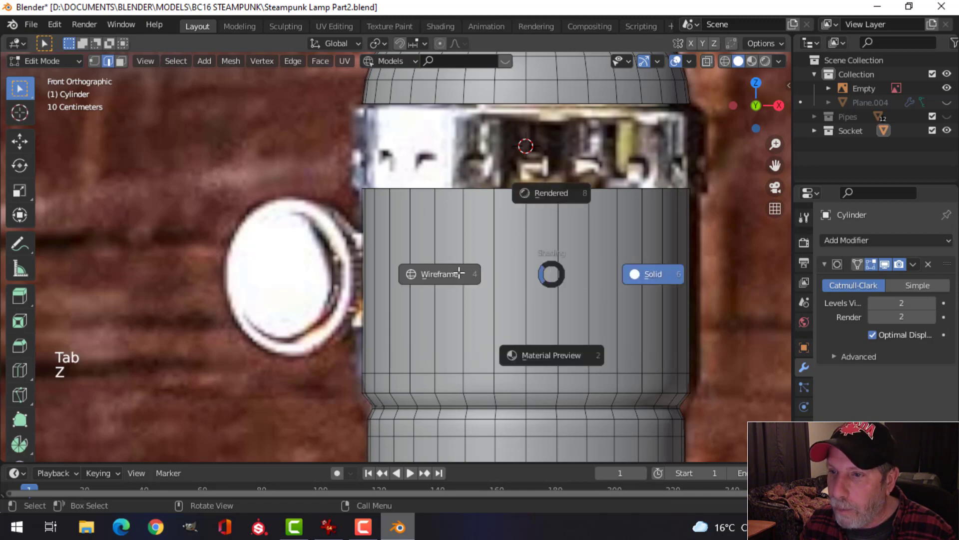
pyautogui.keyDown('shift'); pyautogui.moveTo(664, 266); pyautogui.dragTo(604, 258, button='middle'); pyautogui.keyUp('shift')
pyautogui.hotkey('ctrl', 'r')
pyautogui.click(629, 242)
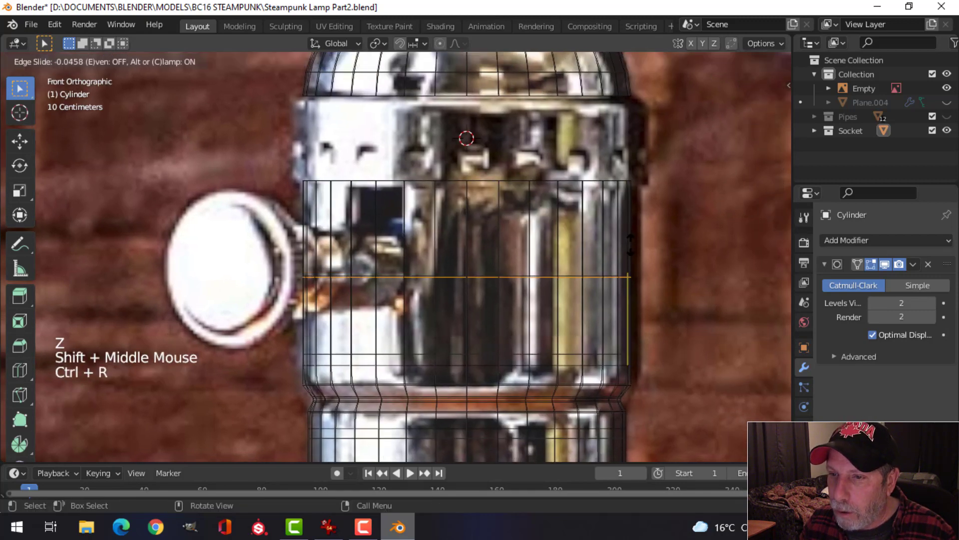
pyautogui.moveTo(629, 263); pyautogui.dragTo(628, 265)
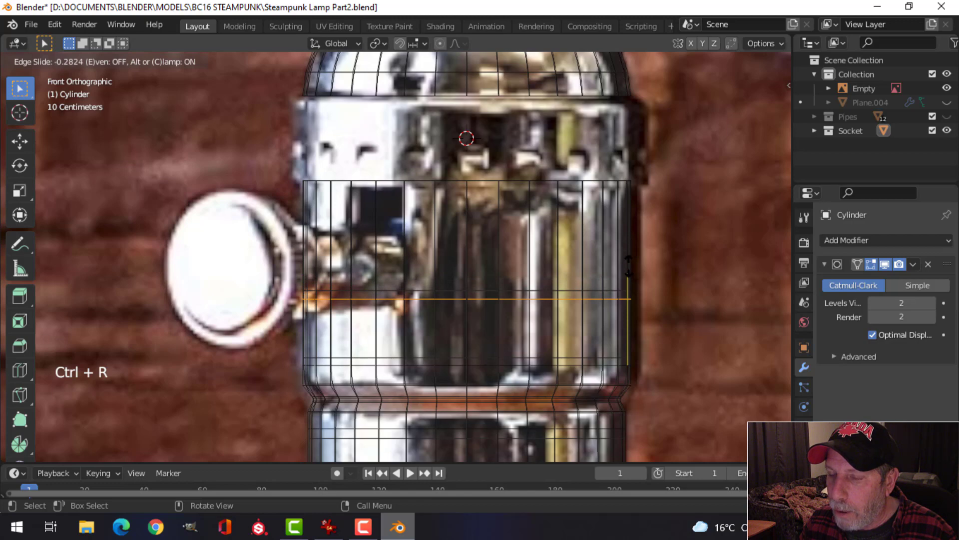
pyautogui.click(628, 265)
pyautogui.hotkey('alt', 'a')
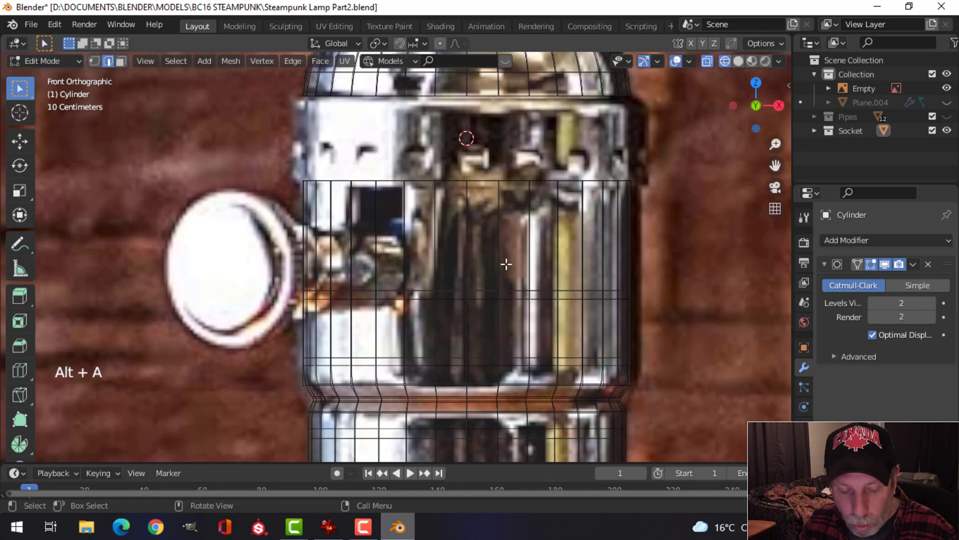
# Step: Inset the two front centre faces between the body's upper rim and the new edge loop by about 0.008 m
pyautogui.press('z')
pyautogui.scroll(2, 574, 263)
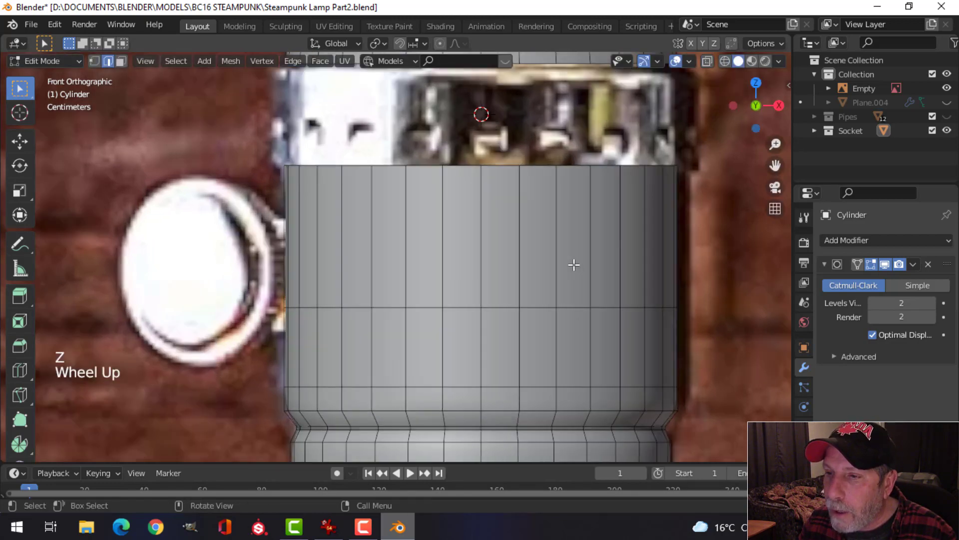
pyautogui.press('3')
pyautogui.scroll(-1, 544, 259)
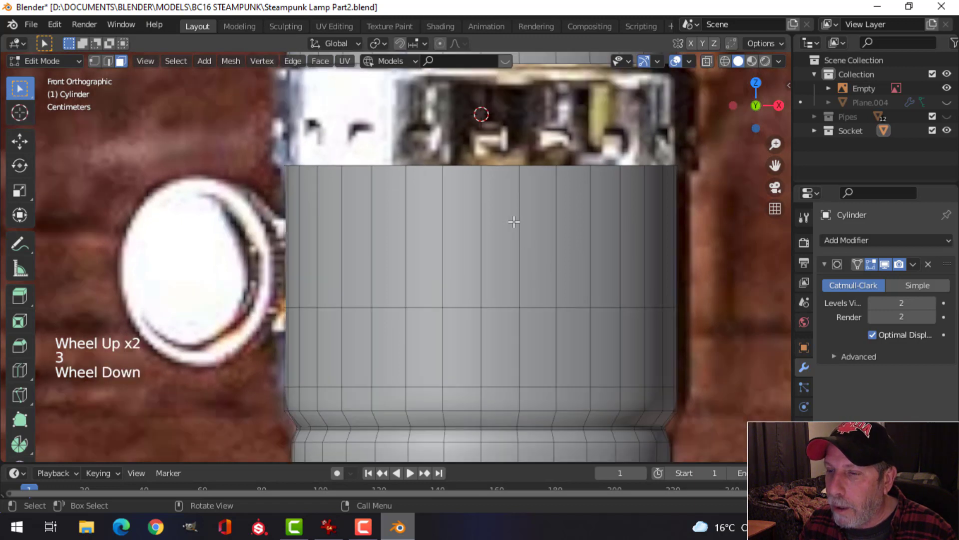
pyautogui.press('c')
pyautogui.click(479, 212)
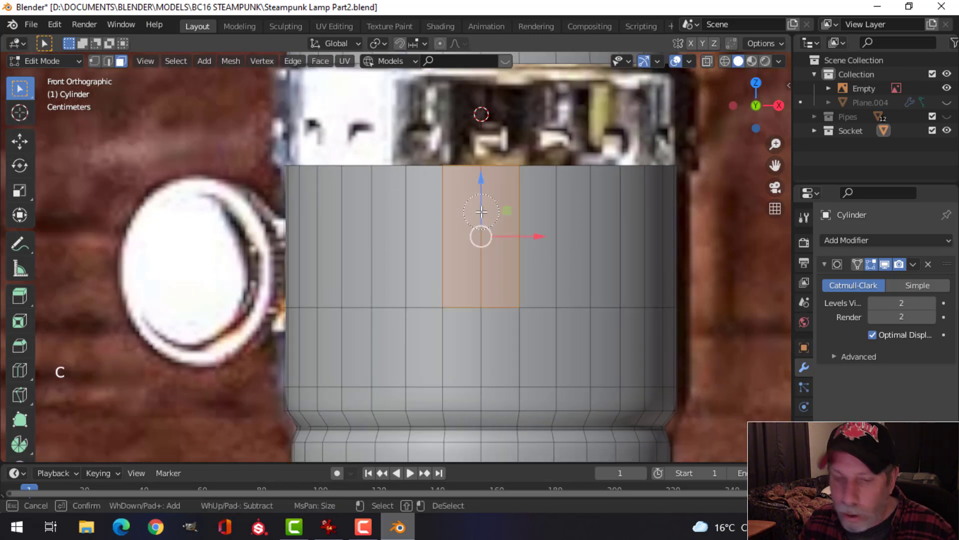
pyautogui.press('Escape')
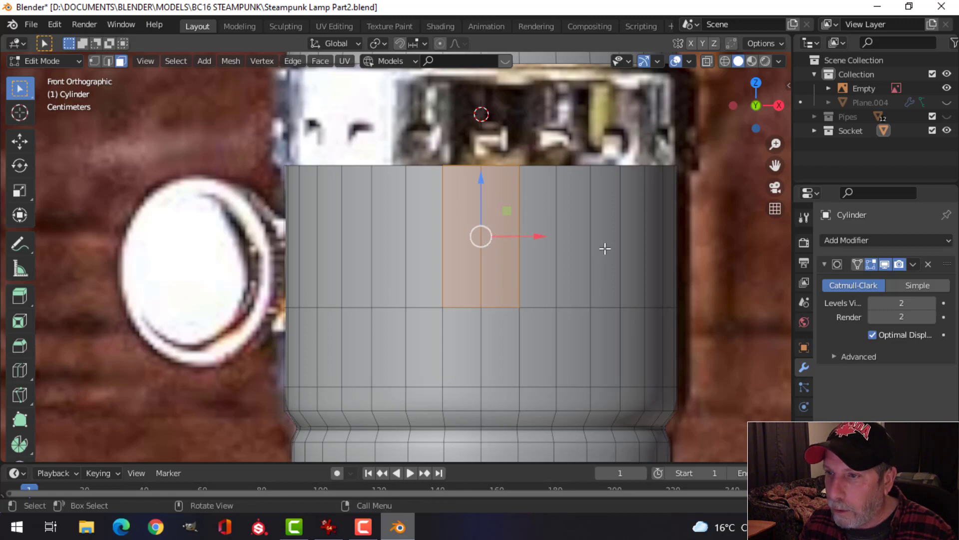
pyautogui.keyDown('shift'); pyautogui.moveTo(605, 249); pyautogui.dragTo(566, 258, button='middle'); pyautogui.keyUp('shift')
pyautogui.scroll(1, 567, 258)
pyautogui.press('i')
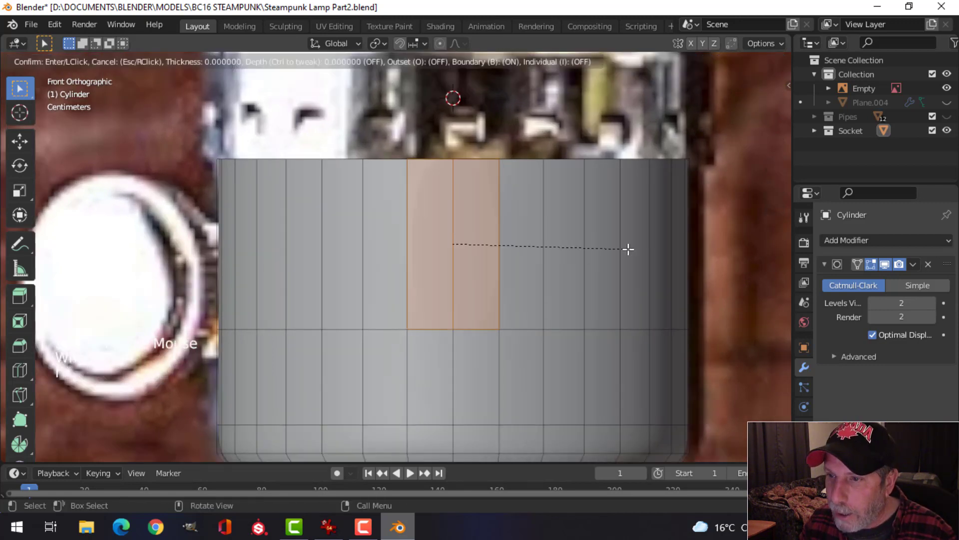
pyautogui.click(583, 257)
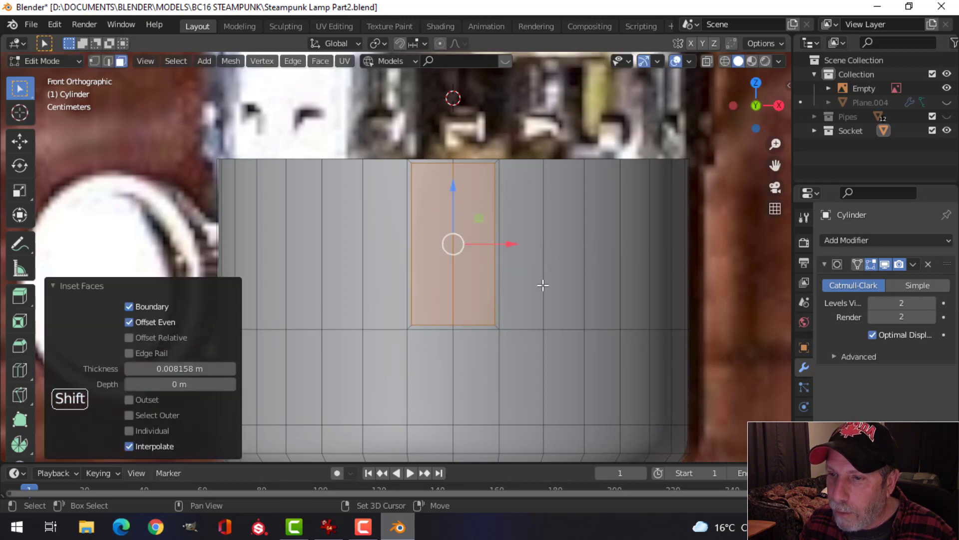
# Step: Delete the inset faces and the thin faces above them, so the slot is open to the body's upper rim
pyautogui.press('x')
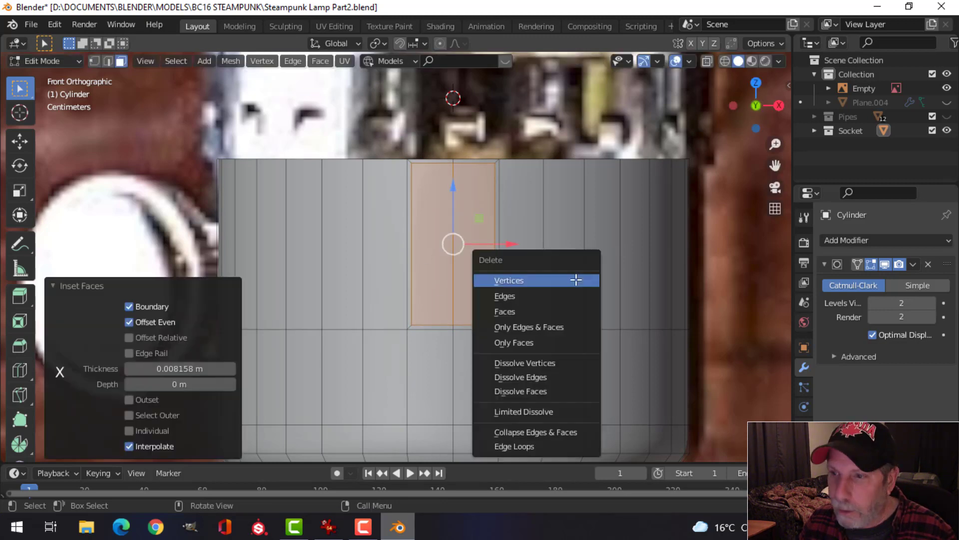
pyautogui.click(534, 311)
pyautogui.scroll(2, 465, 193)
pyautogui.keyDown('shift'); pyautogui.moveTo(465, 193); pyautogui.dragTo(452, 251, button='middle'); pyautogui.keyUp('shift')
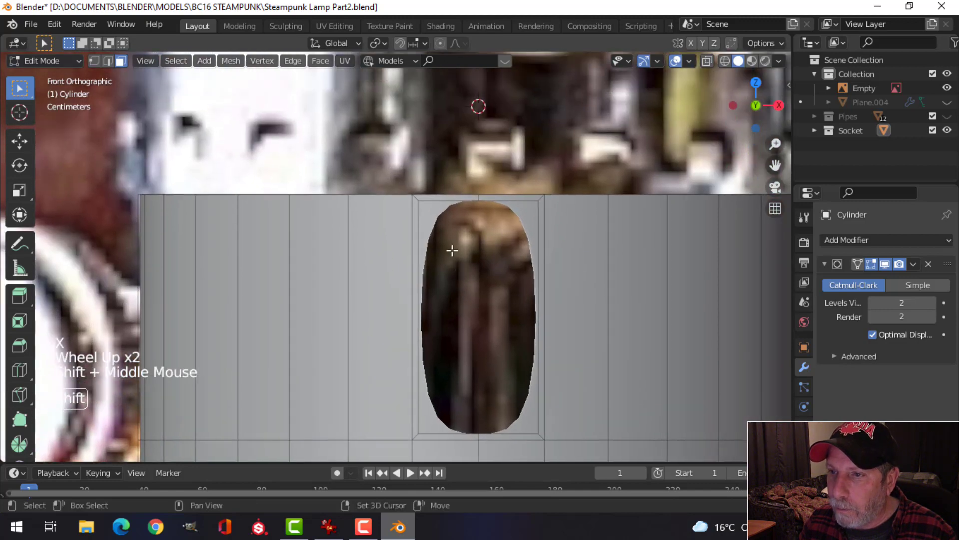
pyautogui.click(453, 198)
pyautogui.press('Delete')
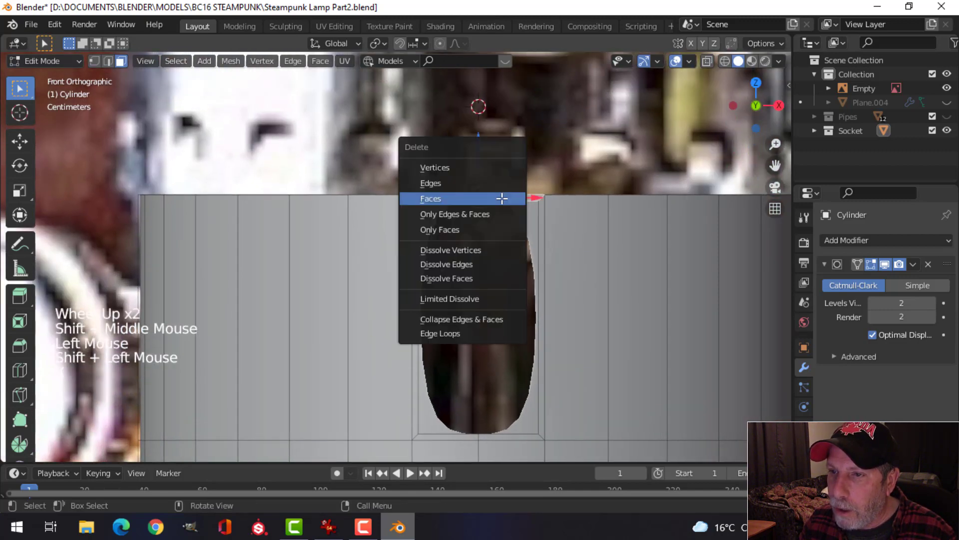
pyautogui.click(499, 199)
pyautogui.scroll(-2, 525, 231)
pyautogui.keyDown('shift'); pyautogui.moveTo(539, 289); pyautogui.dragTo(502, 240, button='middle'); pyautogui.keyUp('shift')
pyautogui.press('ctrl')
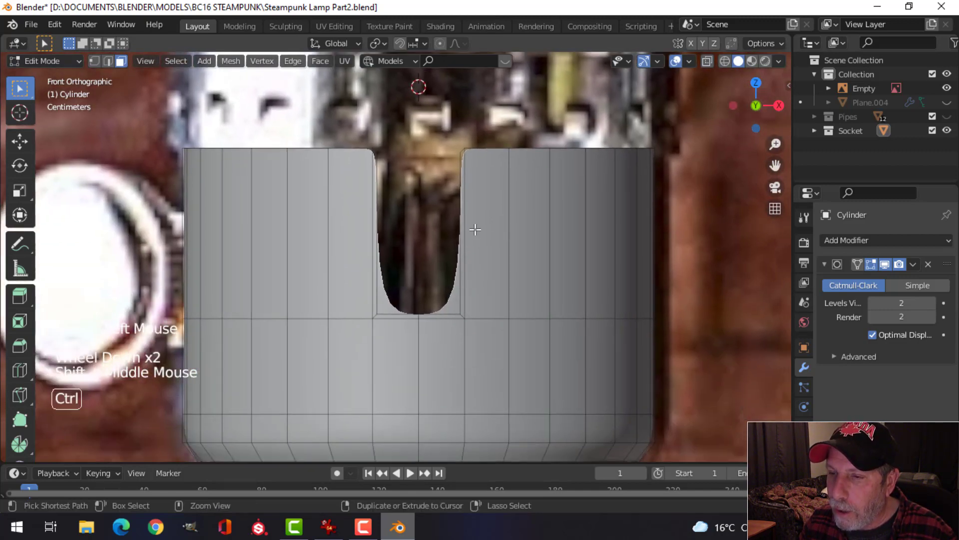
# Step: Add two supporting edge loops around the body, one just above the slot's lower end and one just below the upper rim
pyautogui.hotkey('ctrl', 'r')
pyautogui.click(475, 233)
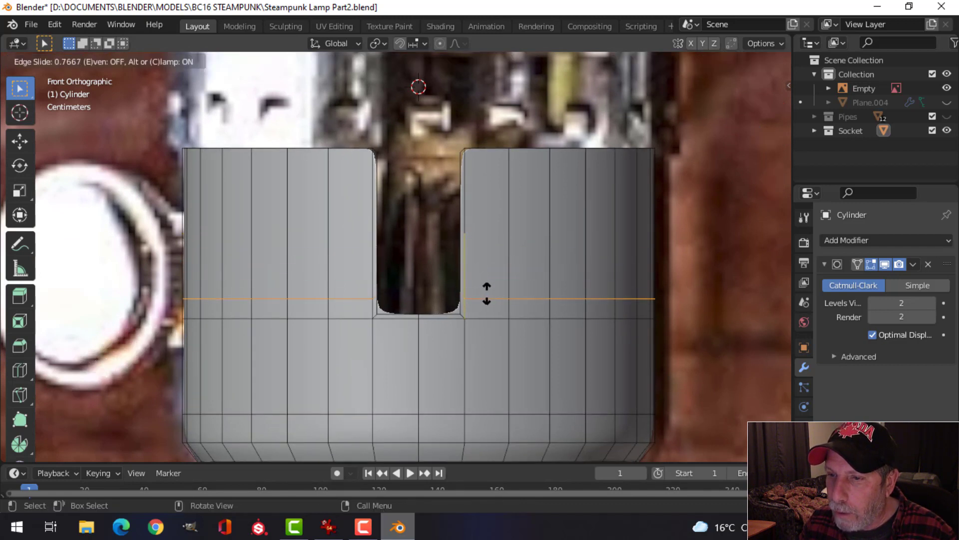
pyautogui.click(487, 293)
pyautogui.hotkey('ctrl', 'r')
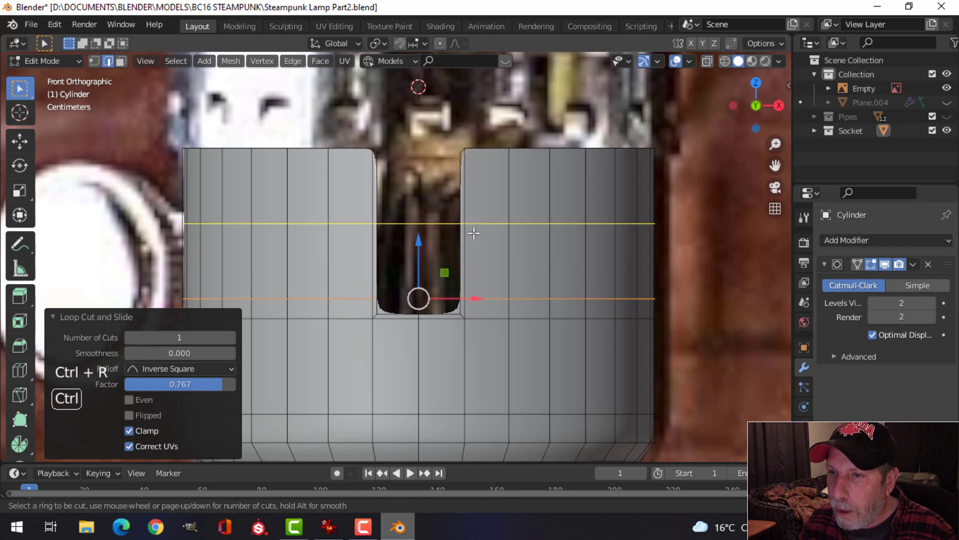
pyautogui.click(475, 224)
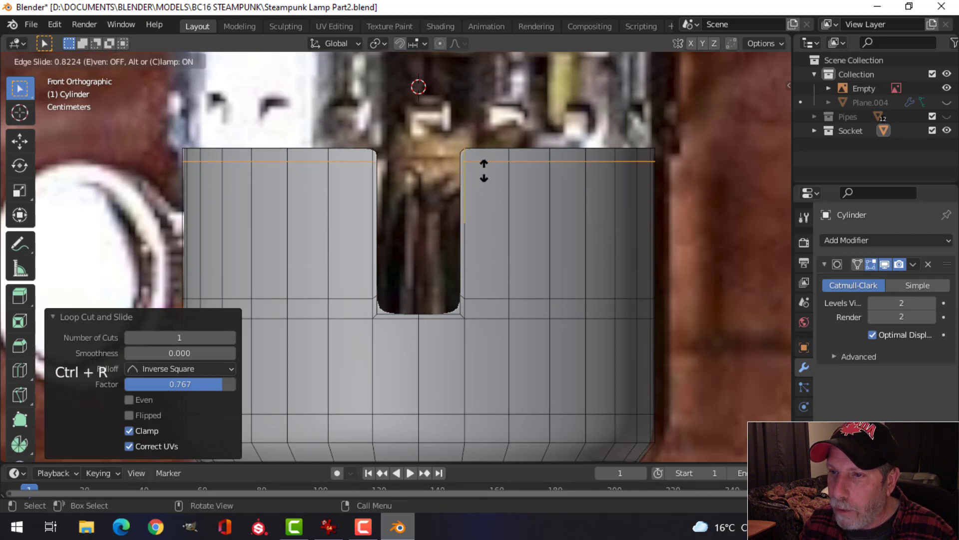
pyautogui.click(484, 167)
pyautogui.press('Tab')
pyautogui.scroll(-3, 545, 244)
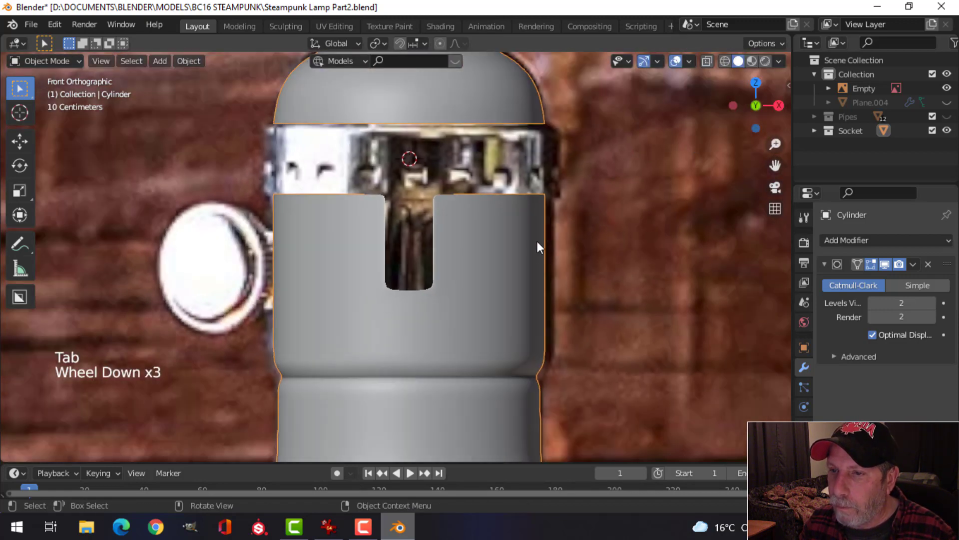
# Step: Check the slotted body in Object Mode from an angle, collapse its subdivision settings and save the file
pyautogui.hotkey('alt', 'a')
pyautogui.moveTo(538, 245); pyautogui.dragTo(501, 274, button='middle')
pyautogui.click(502, 273)
pyautogui.scroll(-3, 577, 259)
pyautogui.keyDown('shift'); pyautogui.moveTo(577, 258); pyautogui.dragTo(558, 246, button='middle'); pyautogui.keyUp('shift')
pyautogui.click(824, 264)
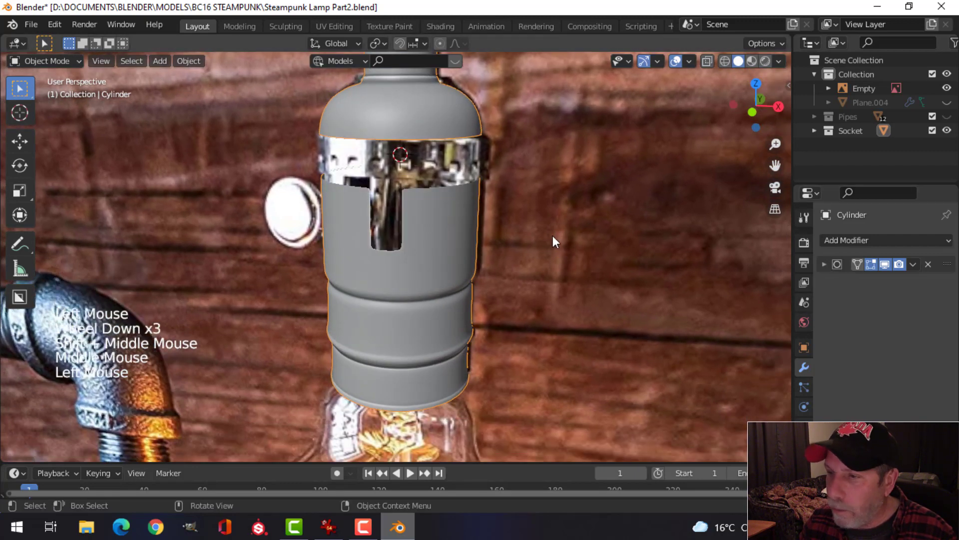
pyautogui.hotkey('ctrl', 's')
# Step: Add a Solidify modifier to the lamp body with a thickness of 0.021 m
pyautogui.click(836, 239)
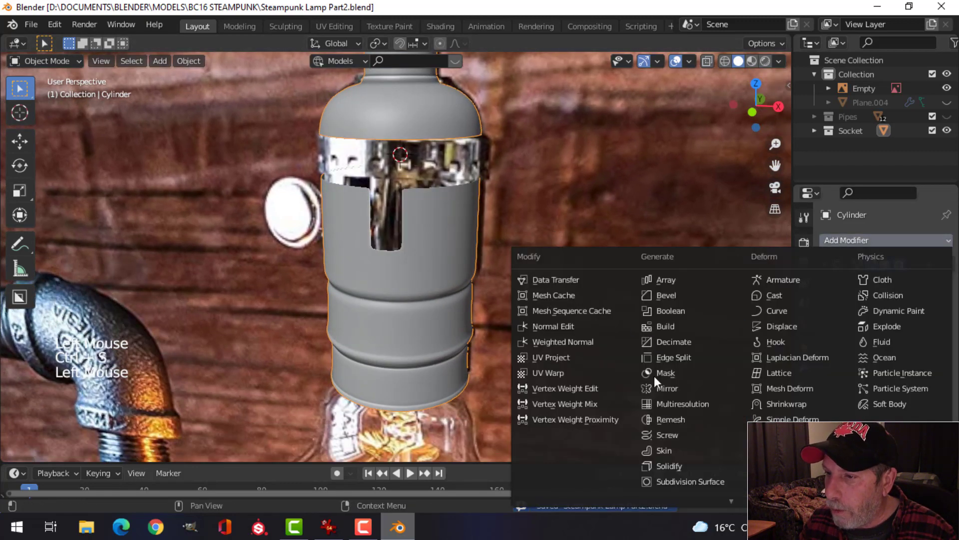
pyautogui.click(685, 462)
pyautogui.scroll(2, 547, 277)
pyautogui.moveTo(546, 278)
pyautogui.mouseDown(button='middle')
pyautogui.moveTo(521, 288)
pyautogui.moveTo(547, 290)
pyautogui.mouseUp(button='middle')
pyautogui.scroll(2, 547, 290)
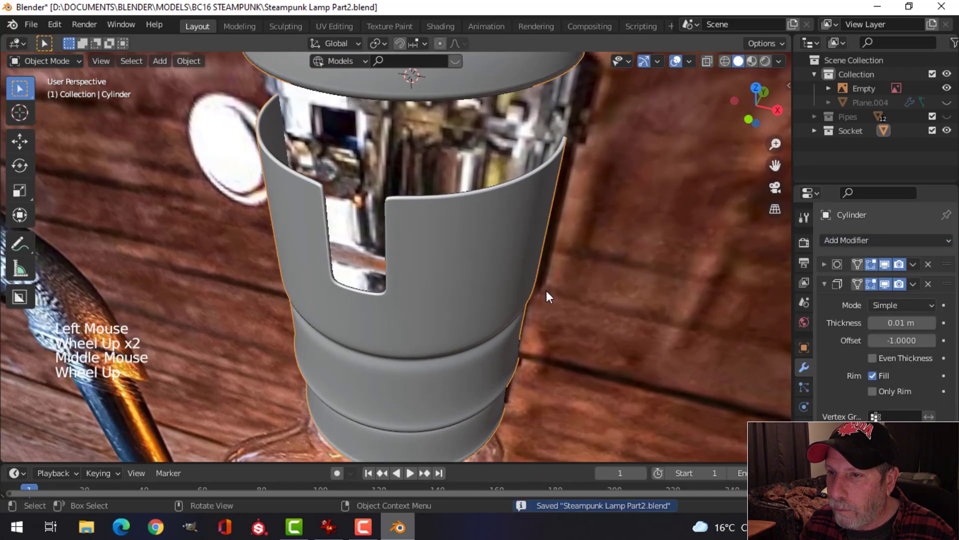
pyautogui.keyDown('shift'); pyautogui.moveTo(895, 323); pyautogui.dragTo(904, 323); pyautogui.keyUp('shift')
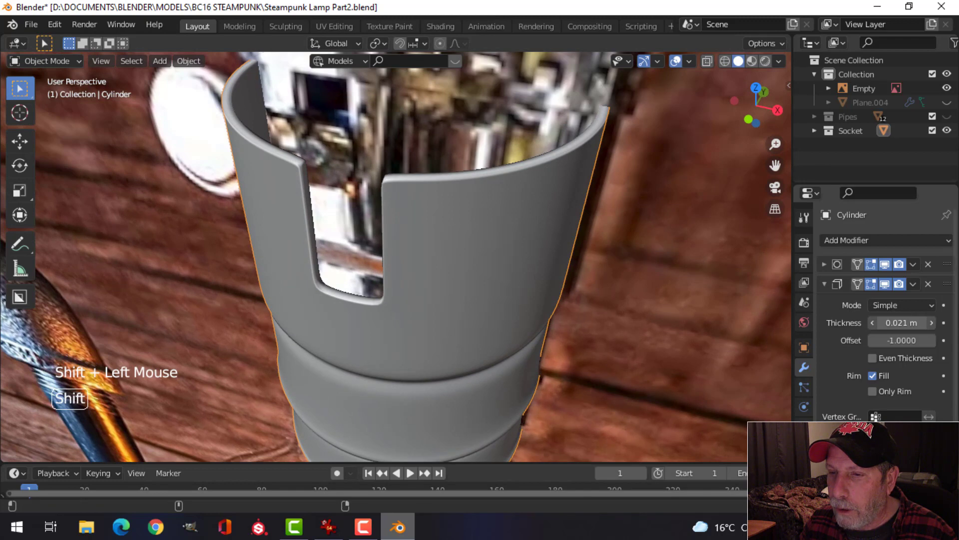
pyautogui.scroll(-2, 551, 251)
pyautogui.moveTo(551, 250); pyautogui.dragTo(780, 274, button='middle')
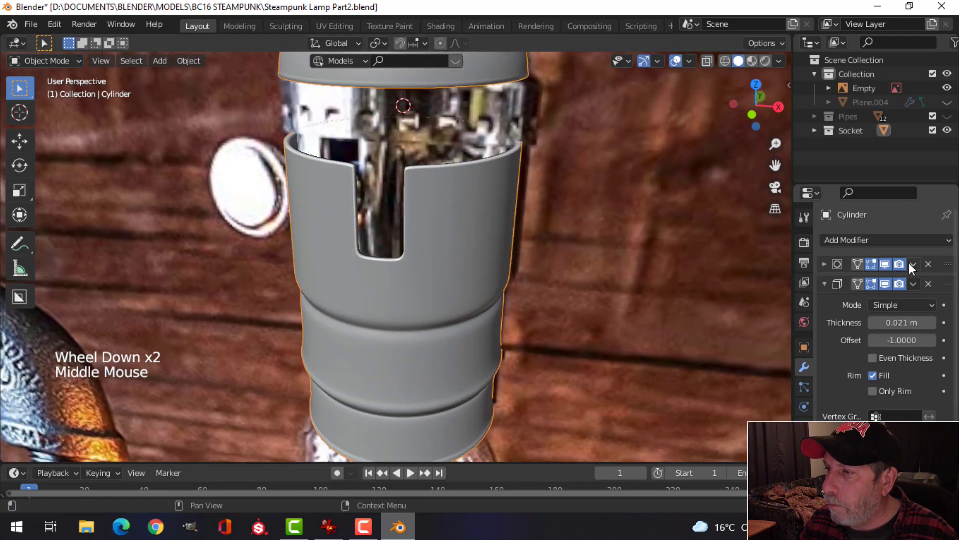
# Step: Move the Solidify modifier above the subdivision modifier and apply it
pyautogui.moveTo(947, 284); pyautogui.dragTo(943, 264)
pyautogui.moveTo(636, 272); pyautogui.dragTo(593, 280, button='middle')
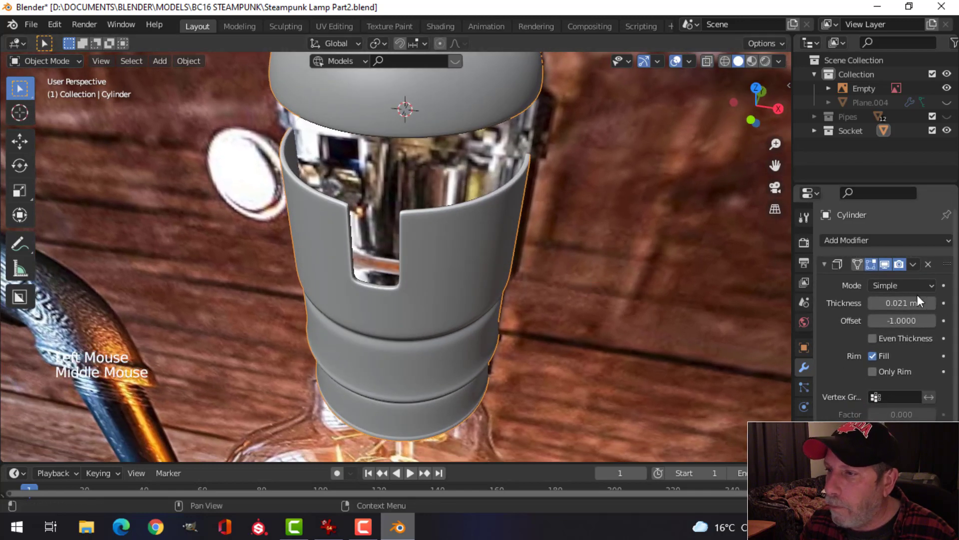
pyautogui.click(912, 265)
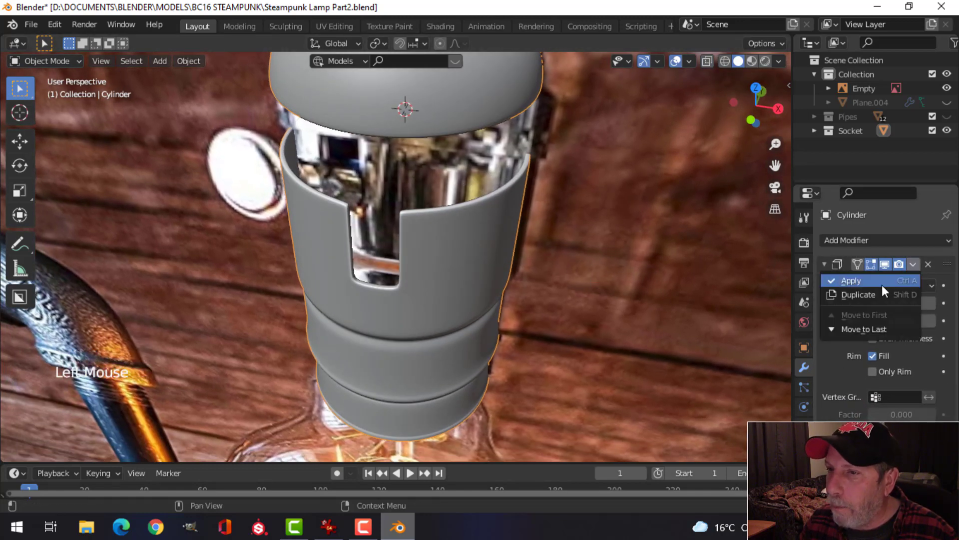
pyautogui.click(882, 282)
# Step: Add two edge loops along the thickened upper rim of the slotted body, one near the outer and one near the inner edge
pyautogui.scroll(2, 413, 210)
pyautogui.keyDown('shift'); pyautogui.moveTo(413, 212); pyautogui.dragTo(449, 270, button='middle'); pyautogui.keyUp('shift')
pyautogui.moveTo(449, 269); pyautogui.dragTo(395, 281, button='middle')
pyautogui.press('Tab')
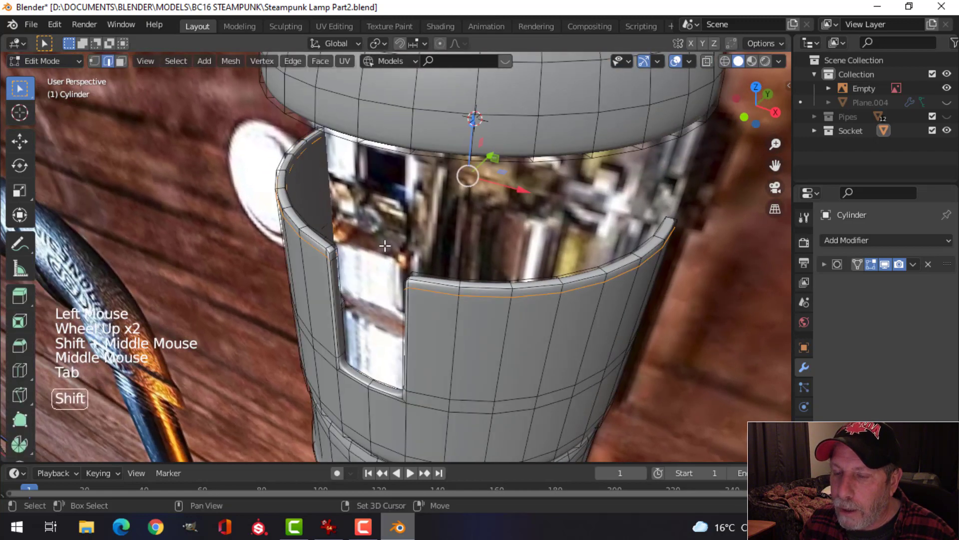
pyautogui.keyDown('shift'); pyautogui.moveTo(385, 246); pyautogui.dragTo(379, 247, button='middle'); pyautogui.keyUp('shift')
pyautogui.moveTo(380, 247); pyautogui.dragTo(253, 205, button='middle')
pyautogui.hotkey('alt', 'a')
pyautogui.scroll(3, 364, 253)
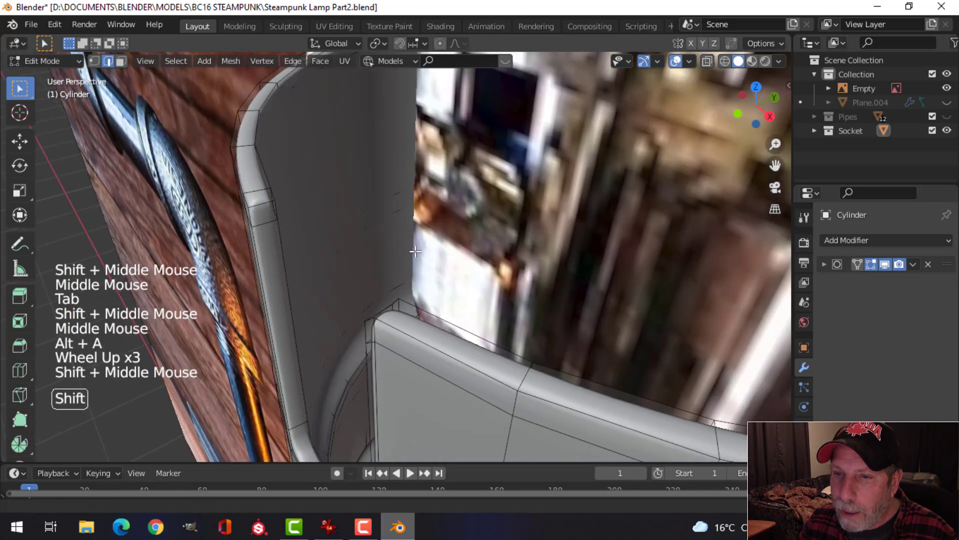
pyautogui.hotkey('ctrl', 'r')
pyautogui.click(253, 204)
pyautogui.click(255, 206)
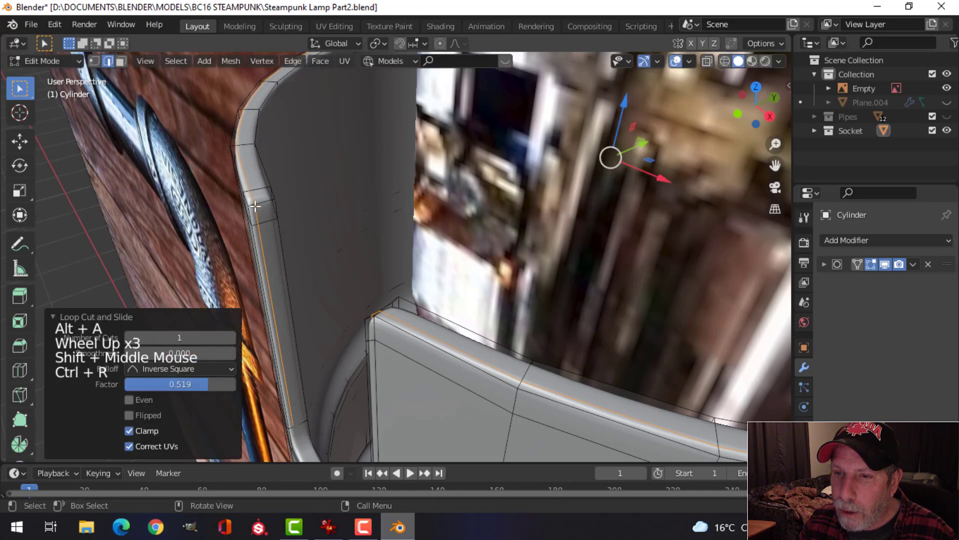
pyautogui.hotkey('ctrl', 'r')
pyautogui.click(255, 206)
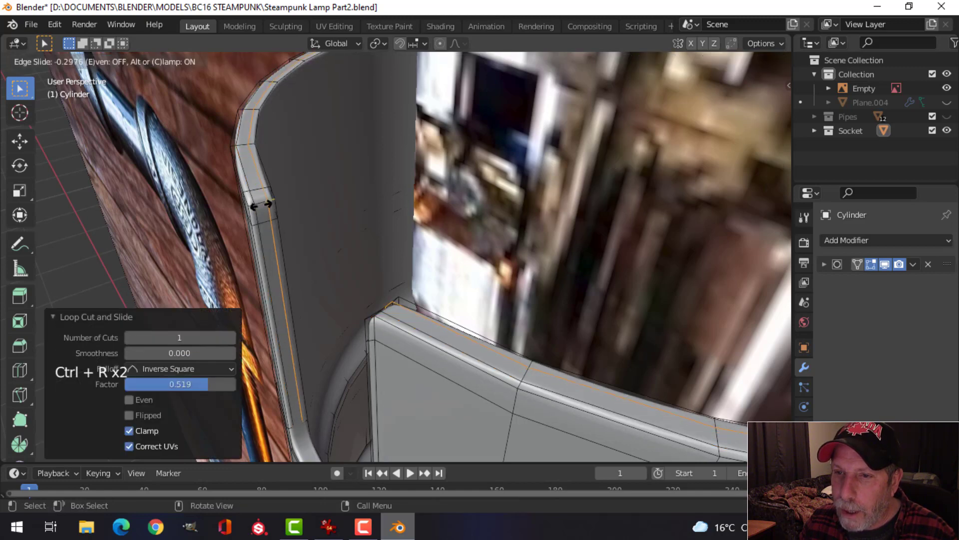
pyautogui.click(261, 205)
pyautogui.press('Tab')
pyautogui.scroll(-3, 305, 237)
# Step: Add two edge loops along the thickened lower rim of the dome, one near the outer and one near the inner edge
pyautogui.moveTo(305, 237); pyautogui.dragTo(481, 316, button='middle')
pyautogui.hotkey('alt', 'a')
pyautogui.scroll(-2, 449, 276)
pyautogui.scroll(2, 481, 164)
pyautogui.click(508, 174)
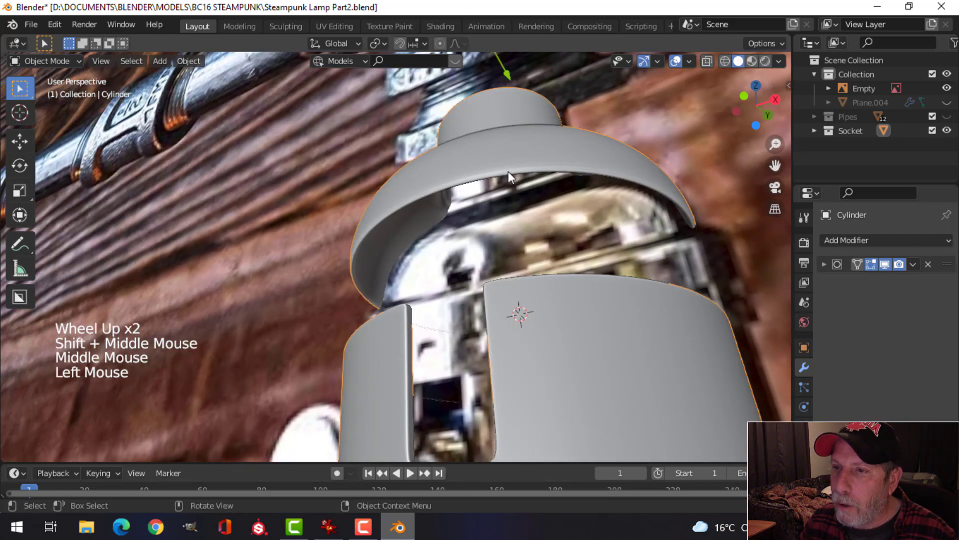
pyautogui.press('Tab')
pyautogui.scroll(3, 510, 180)
pyautogui.keyDown('shift'); pyautogui.moveTo(510, 180); pyautogui.dragTo(515, 250, button='middle'); pyautogui.keyUp('shift')
pyautogui.moveTo(514, 250); pyautogui.dragTo(468, 149, button='middle')
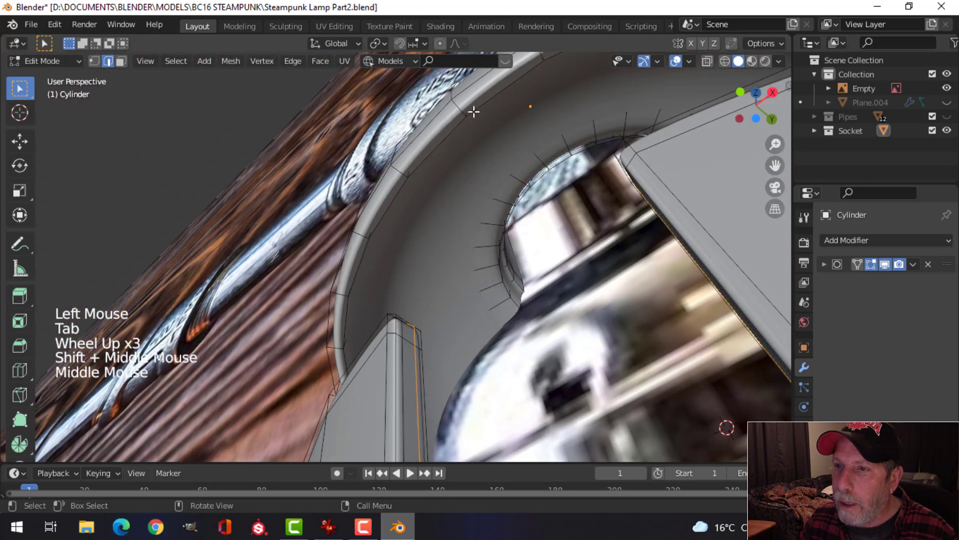
pyautogui.hotkey('ctrl', 'r')
pyautogui.click(457, 106)
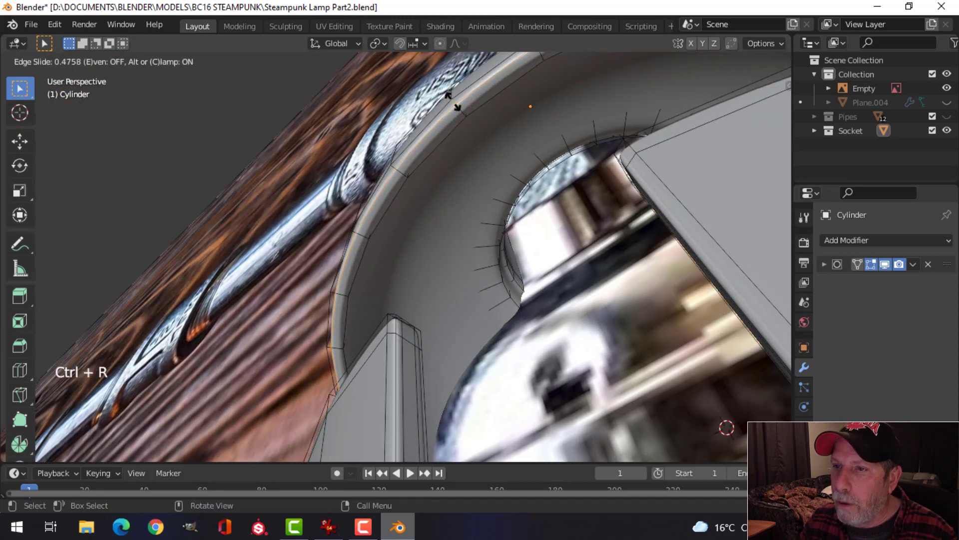
pyautogui.hotkey('ctrl', 'r')
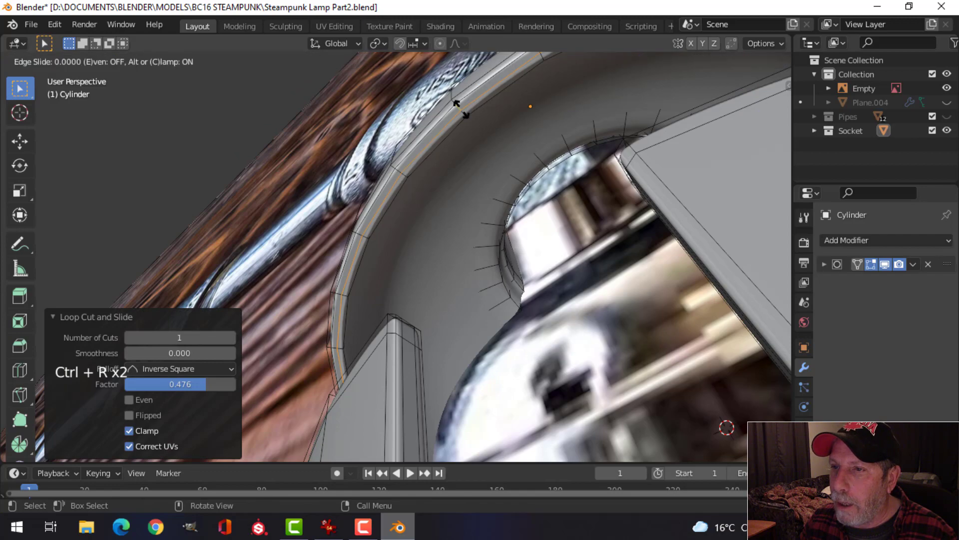
pyautogui.click(459, 111)
pyautogui.press('Tab')
pyautogui.scroll(-3, 470, 174)
pyautogui.hotkey('alt', 'a')
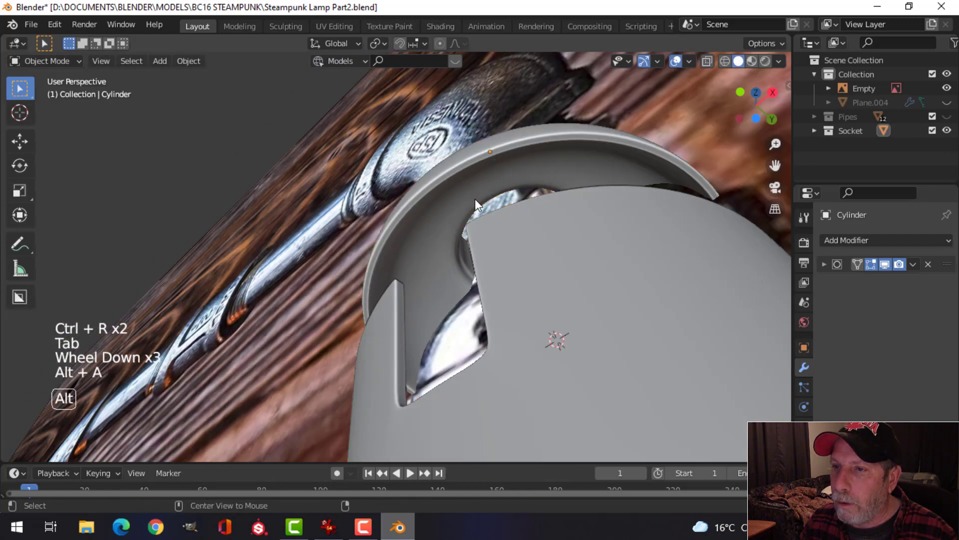
# Step: Unhide the recessed band and inspect the assembled socket with its switch opening against the reference
pyautogui.moveTo(475, 199); pyautogui.dragTo(564, 318, button='middle')
pyautogui.scroll(-1, 552, 299)
pyautogui.hotkey('alt', 'h')
pyautogui.hotkey('alt', 'a')
pyautogui.scroll(1, 529, 357)
pyautogui.scroll(-4, 510, 359)
pyautogui.scroll(-2, 440, 313)
pyautogui.scroll(-1, 514, 314)
pyautogui.scroll(3, 479, 326)
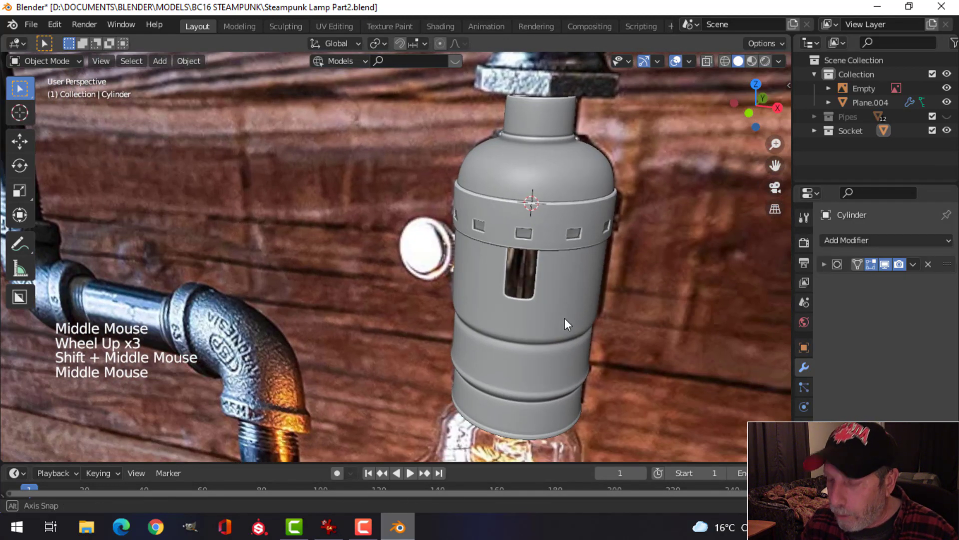
# Step: Add a 22-vertex mesh cylinder at the 3D cursor for the socket's switch knob
pyautogui.press('KP_1')
pyautogui.scroll(2, 557, 316)
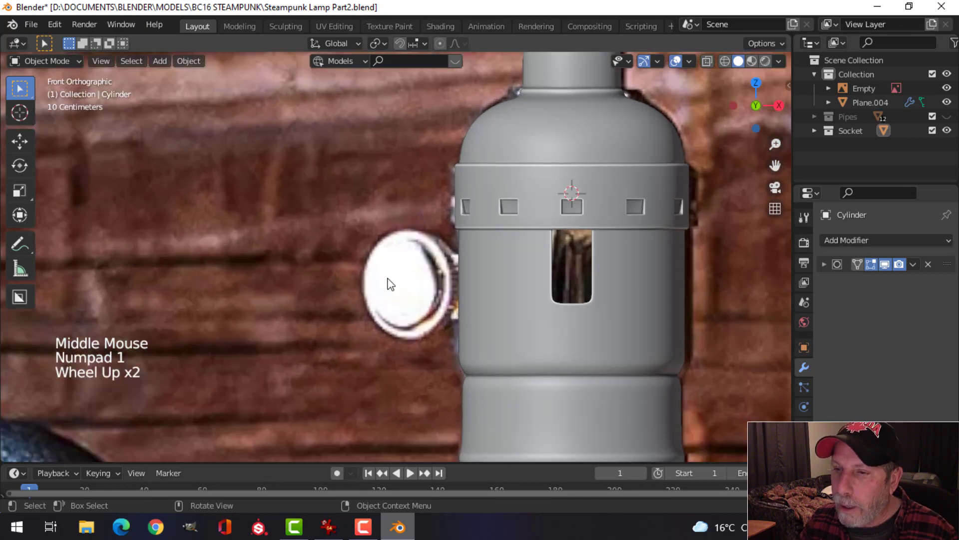
pyautogui.scroll(-2, 511, 308)
pyautogui.scroll(-2, 519, 310)
pyautogui.keyDown('shift'); pyautogui.moveTo(523, 314); pyautogui.dragTo(493, 285, button='middle'); pyautogui.keyUp('shift')
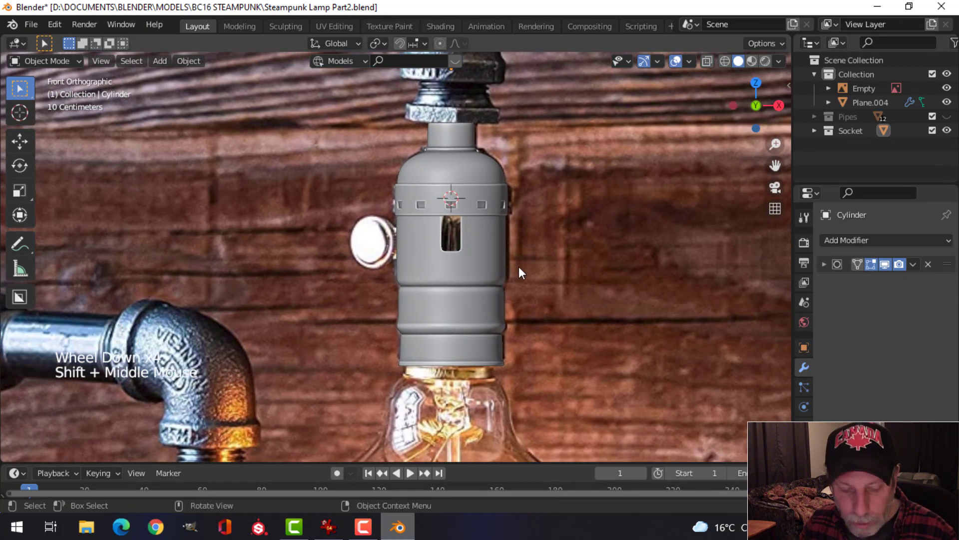
pyautogui.hotkey('shift', 'a')
pyautogui.moveTo(479, 195)
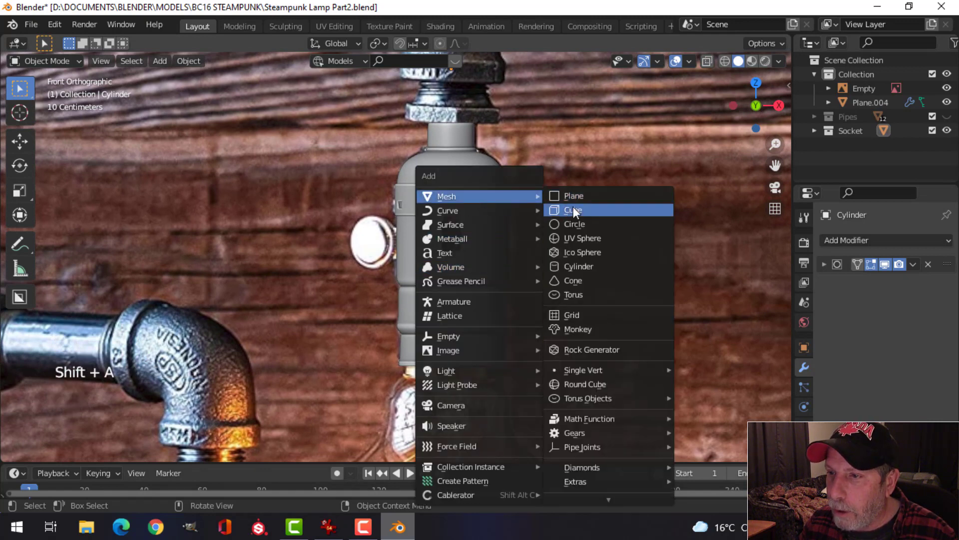
pyautogui.click(580, 266)
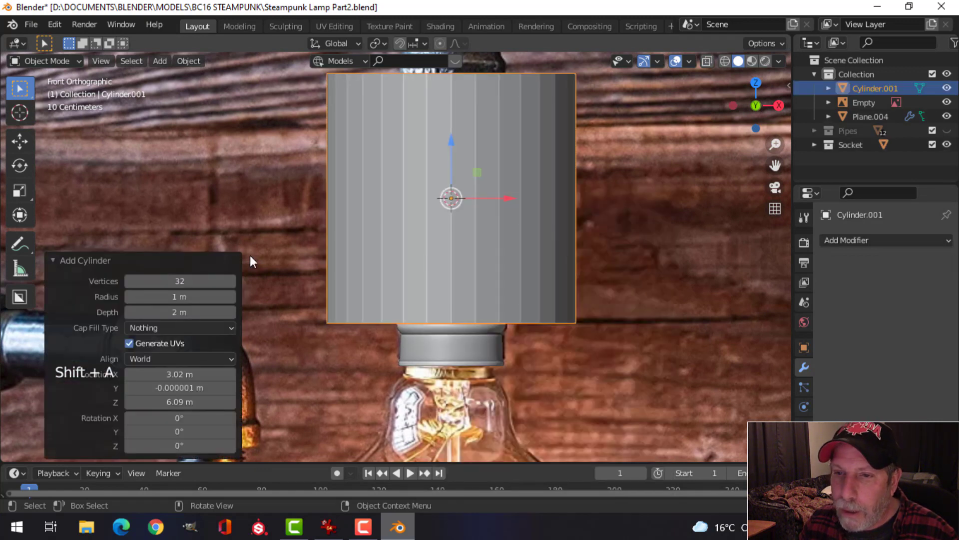
pyautogui.click(193, 278)
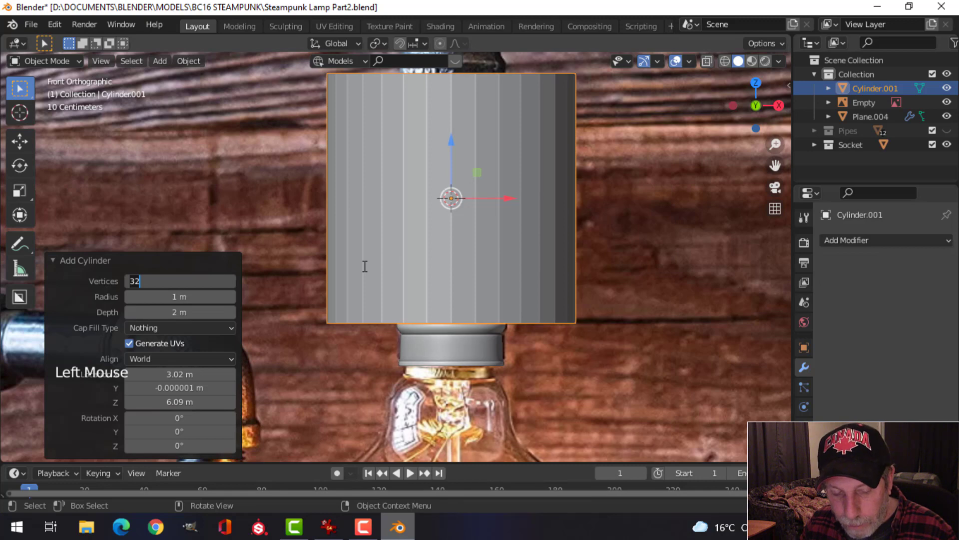
pyautogui.press('Return')
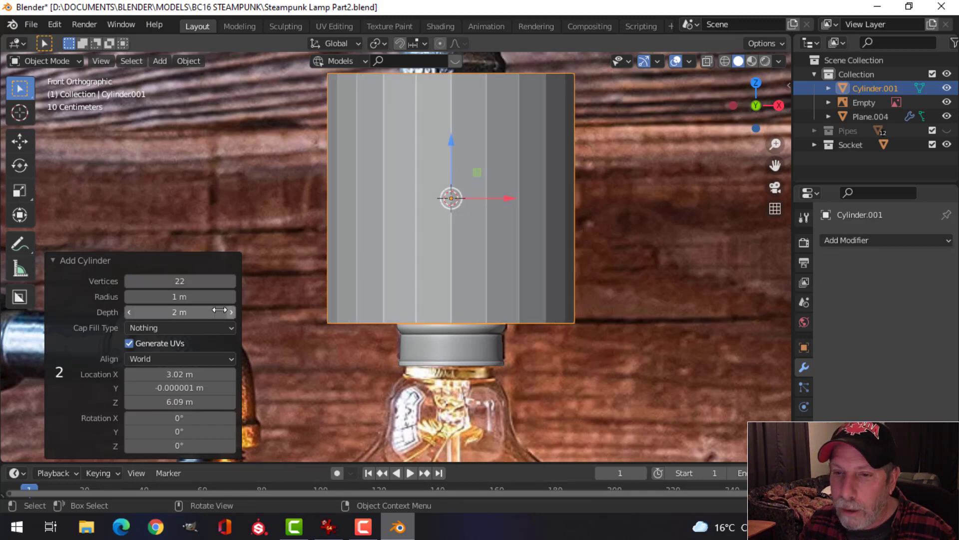
# Step: Scale the cylinder's mesh to about 0.168 and move it about 0.77 m forward along Y, in front of the socket
pyautogui.scroll(-3, 524, 275)
pyautogui.press('Tab')
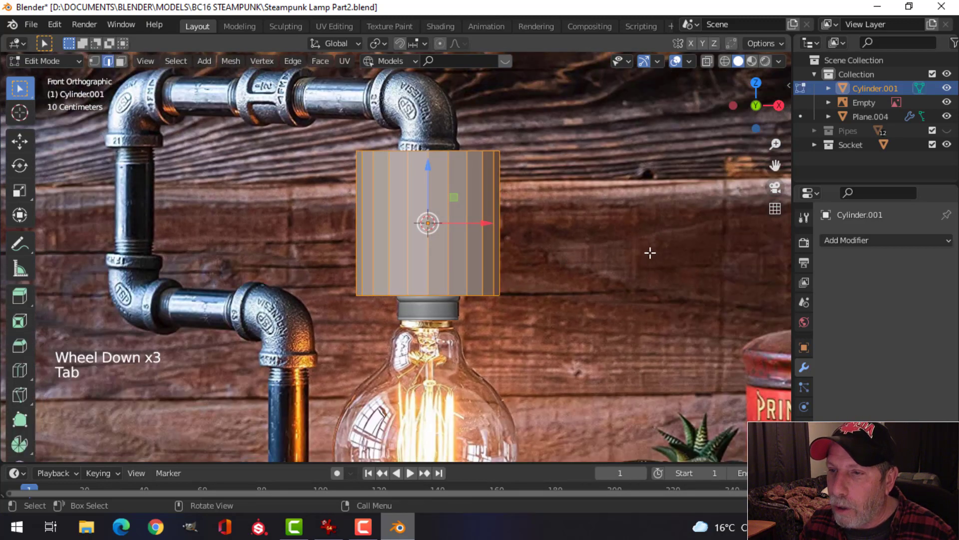
pyautogui.press('s')
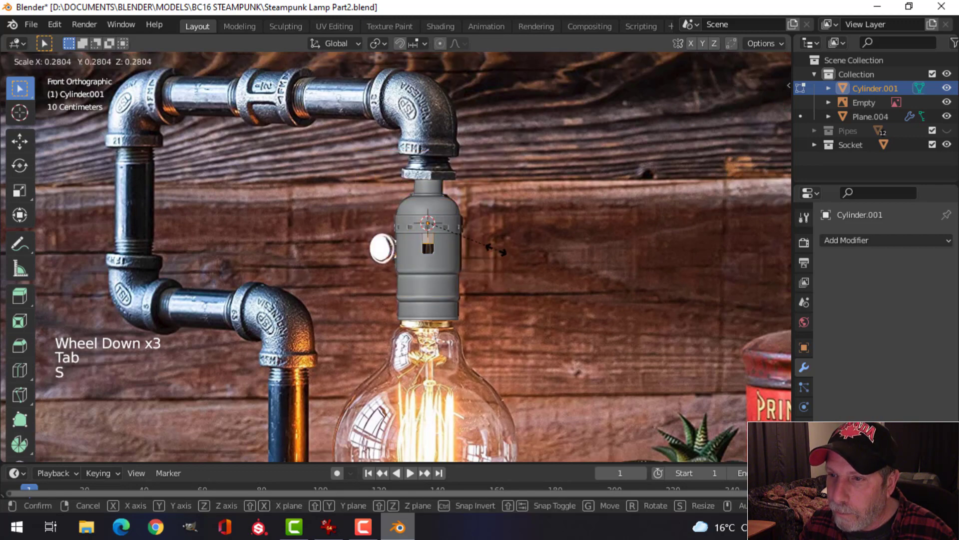
pyautogui.click(473, 247)
pyautogui.moveTo(474, 246)
pyautogui.mouseDown(button='middle')
pyautogui.moveTo(479, 255)
pyautogui.moveTo(467, 230)
pyautogui.mouseUp(button='middle')
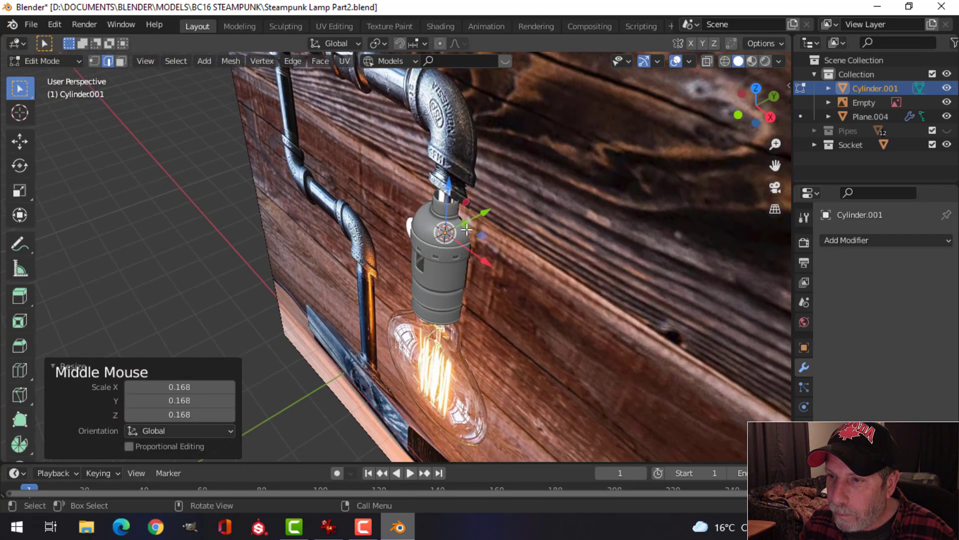
pyautogui.moveTo(486, 213); pyautogui.dragTo(626, 232)
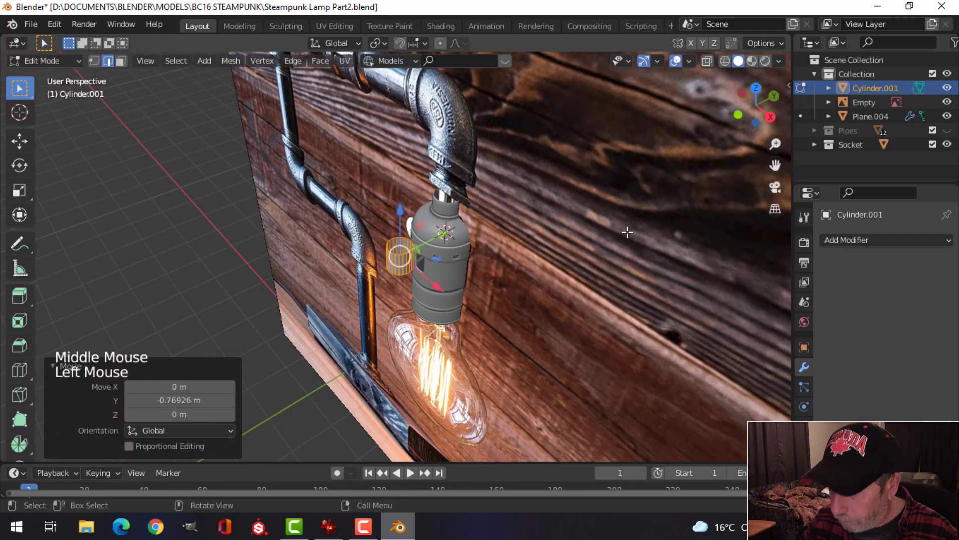
# Step: Scale the cylinder's mesh to about 0.65 and rotate it 90° about the X axis to face forward
pyautogui.press('KP_1')
pyautogui.scroll(5, 677, 205)
pyautogui.press('s')
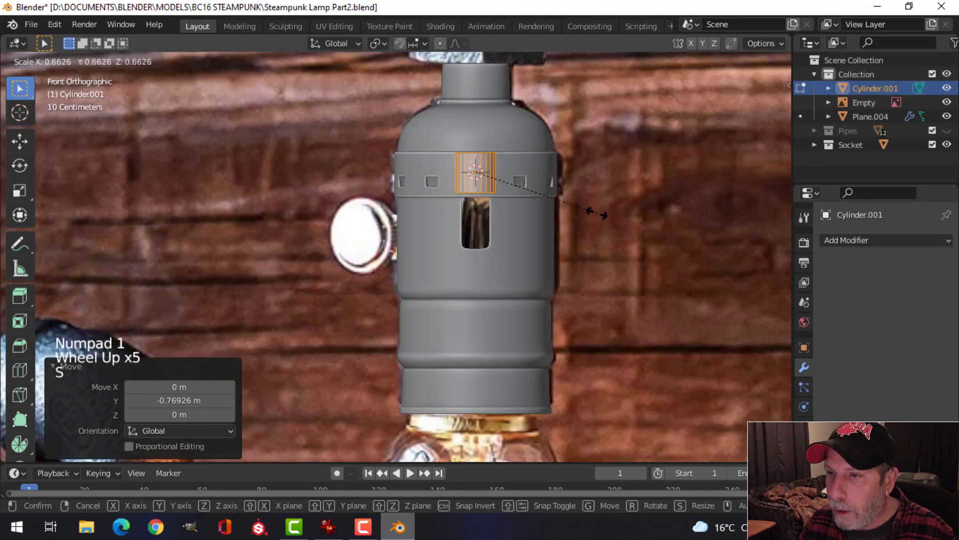
pyautogui.click(594, 210)
pyautogui.scroll(3, 578, 176)
pyautogui.keyDown('shift'); pyautogui.moveTo(578, 175); pyautogui.dragTo(541, 271, button='middle'); pyautogui.keyUp('shift')
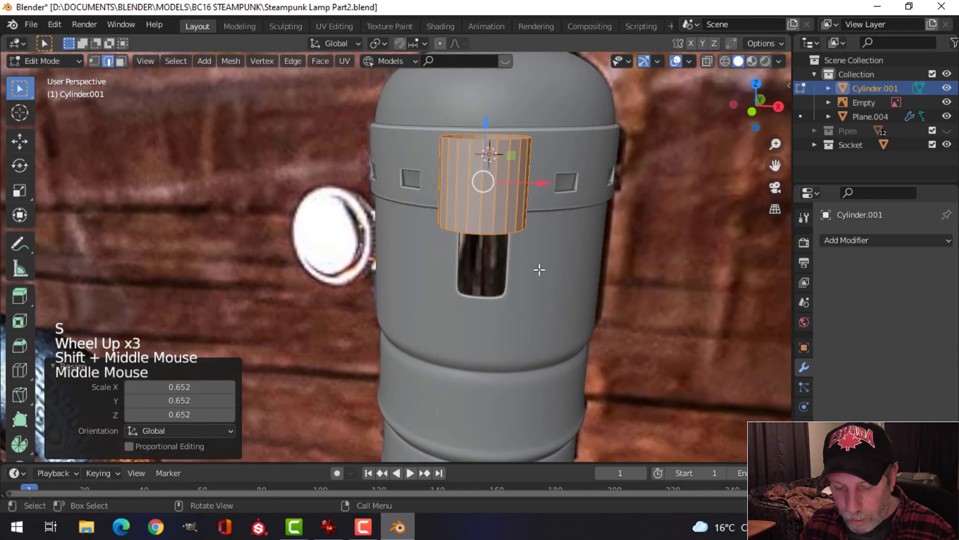
pyautogui.write('rx')
pyautogui.write('90')
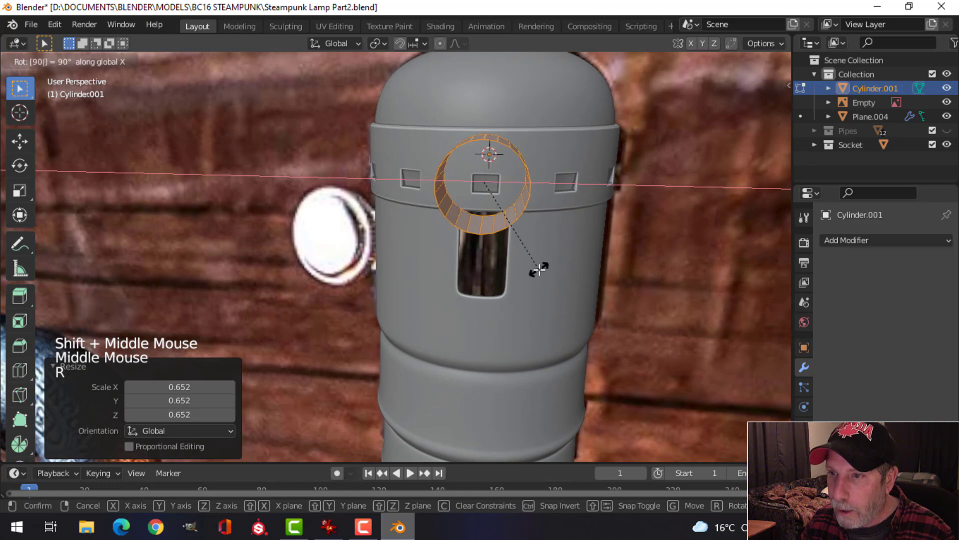
pyautogui.press('Return')
# Step: Lower the cylinder about 0.32 m, shrink it to fit the switch opening's width, and push it back into the opening
pyautogui.press('Tab')
pyautogui.scroll(-2, 582, 248)
pyautogui.press('KP_1')
pyautogui.press('s')
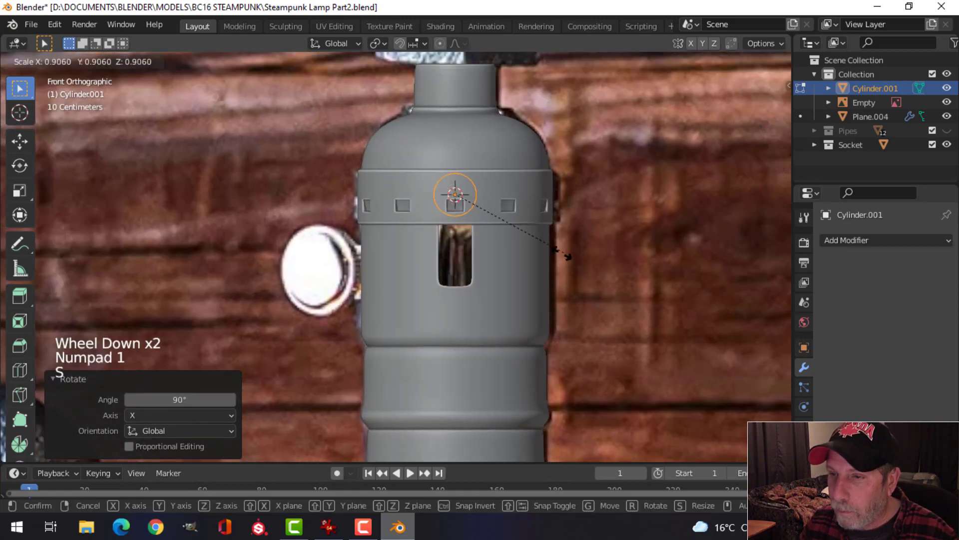
pyautogui.click(548, 255)
pyautogui.moveTo(451, 134); pyautogui.dragTo(442, 207)
pyautogui.press('s')
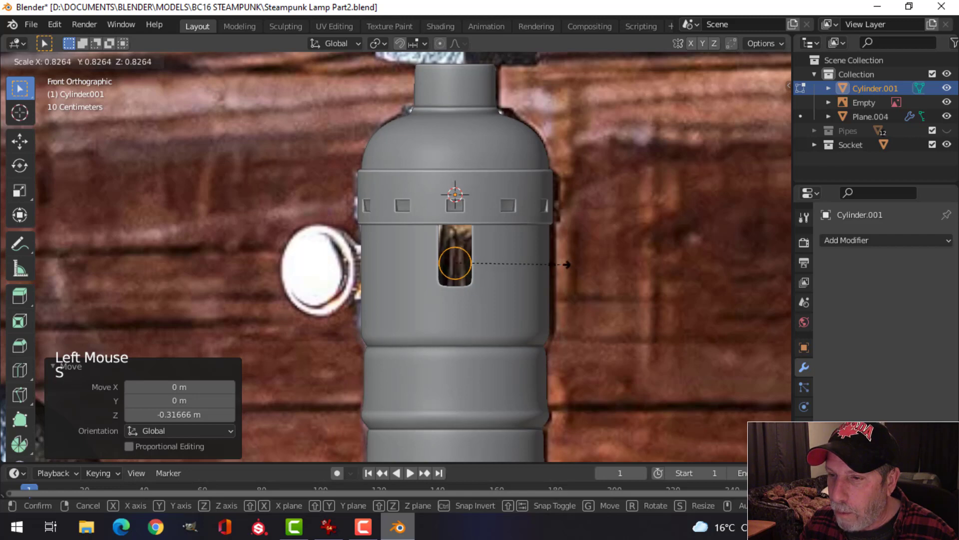
pyautogui.moveTo(566, 264); pyautogui.dragTo(436, 313, button='middle')
pyautogui.moveTo(409, 300); pyautogui.dragTo(500, 284)
# Step: Pull the cylinder's front edge loop about 0.17 m outward along Y, and ease it back about 0.018 m to set the shaft length
pyautogui.scroll(4, 501, 285)
pyautogui.moveTo(499, 326); pyautogui.dragTo(527, 226, button='middle')
pyautogui.hotkey('alt', 'a')
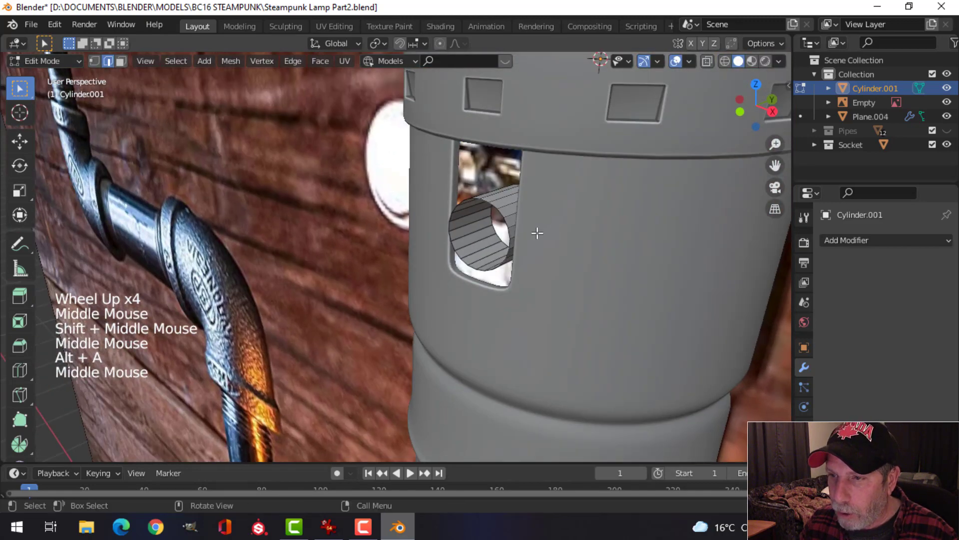
pyautogui.press('2')
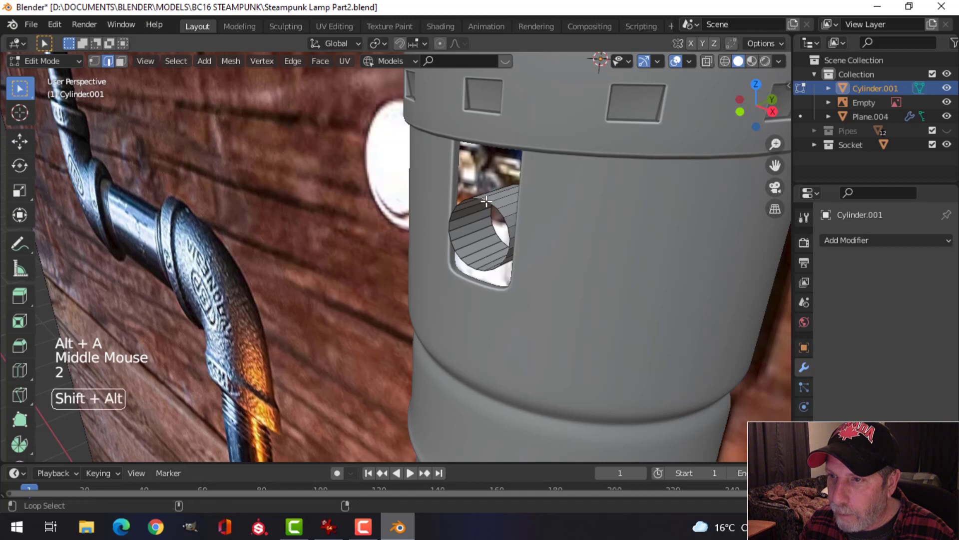
pyautogui.keyDown('alt'); pyautogui.keyDown('shift'); pyautogui.click(488, 205); pyautogui.keyUp('shift'); pyautogui.keyUp('alt')
pyautogui.scroll(-3, 616, 215)
pyautogui.moveTo(616, 214); pyautogui.dragTo(537, 240, button='middle')
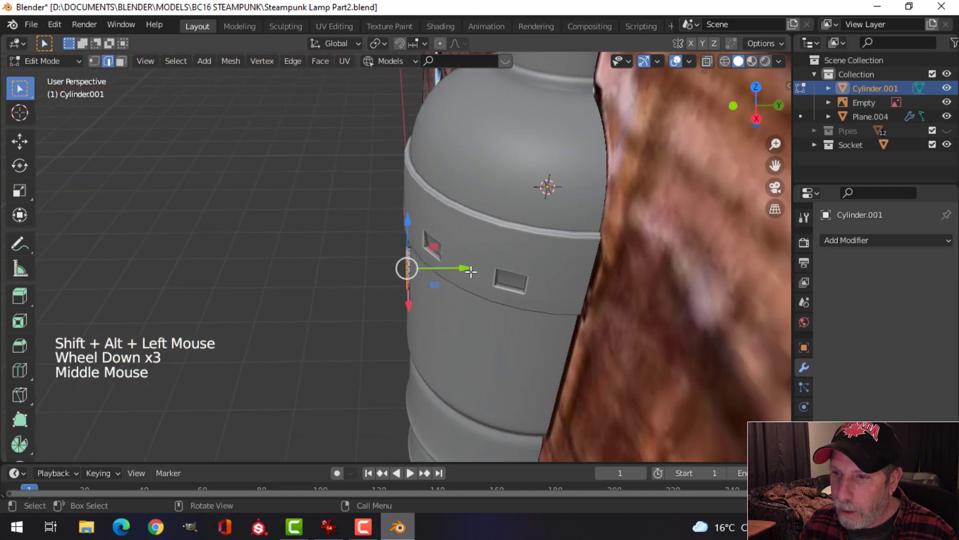
pyautogui.moveTo(467, 268); pyautogui.dragTo(418, 283)
pyautogui.scroll(-3, 439, 283)
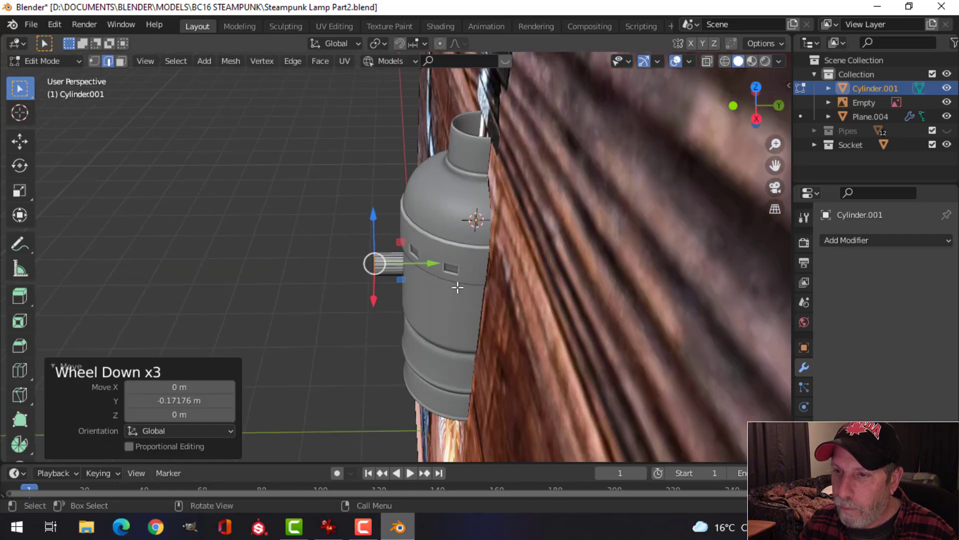
pyautogui.moveTo(457, 283)
pyautogui.mouseDown(button='middle')
pyautogui.moveTo(597, 220)
pyautogui.moveTo(576, 261)
pyautogui.moveTo(514, 288)
pyautogui.moveTo(469, 279)
pyautogui.mouseUp(button='middle')
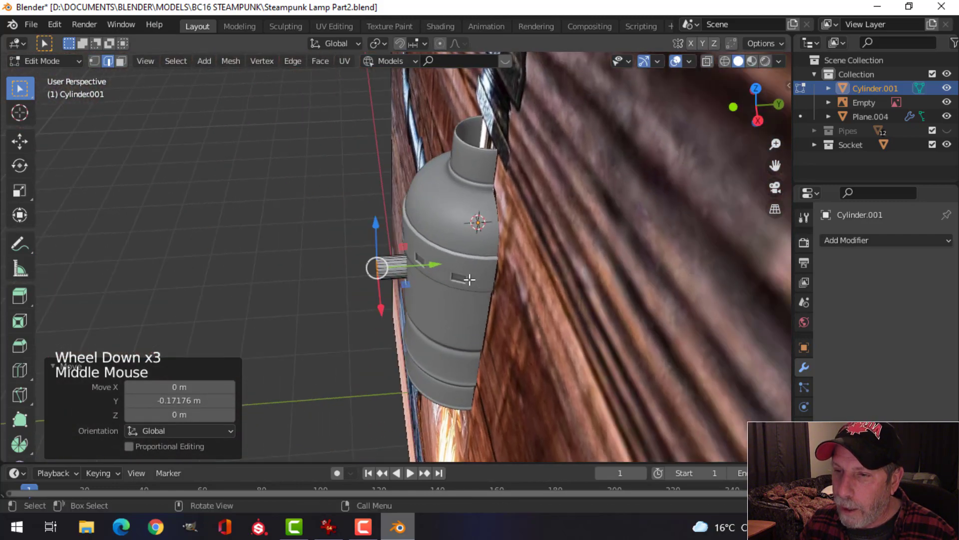
pyautogui.moveTo(441, 270); pyautogui.dragTo(447, 272)
pyautogui.moveTo(447, 273); pyautogui.dragTo(493, 242, button='middle')
# Step: Extrude the shaft's front edge loop and scale it outward by about 2.84 to form the back of the knob
pyautogui.scroll(3, 568, 246)
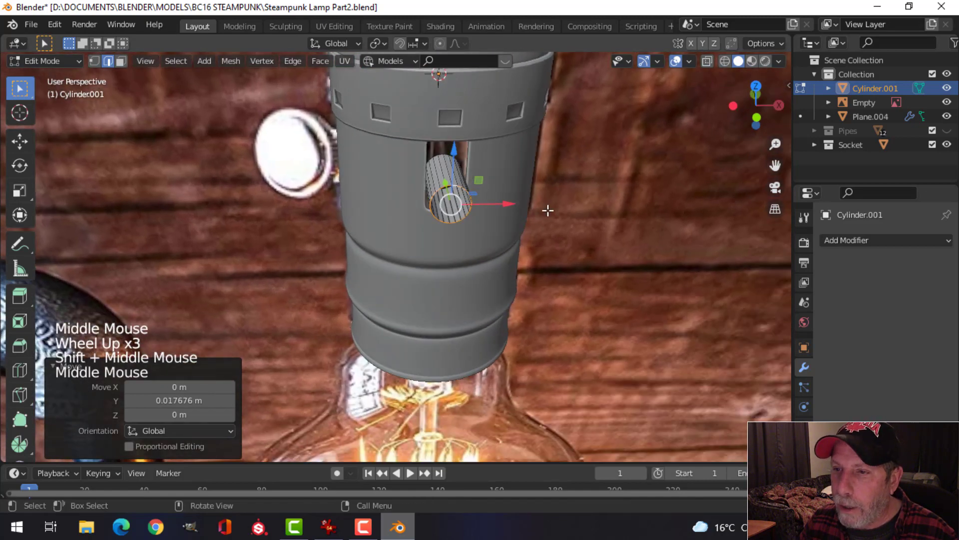
pyautogui.press('e')
pyautogui.press('s')
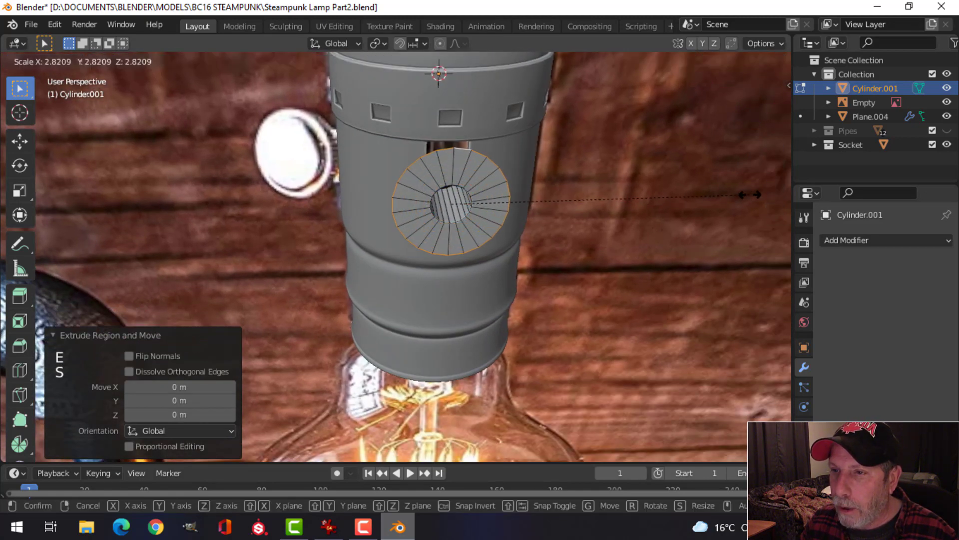
pyautogui.click(751, 193)
pyautogui.scroll(-3, 488, 204)
pyautogui.moveTo(488, 203); pyautogui.dragTo(486, 190, button='middle')
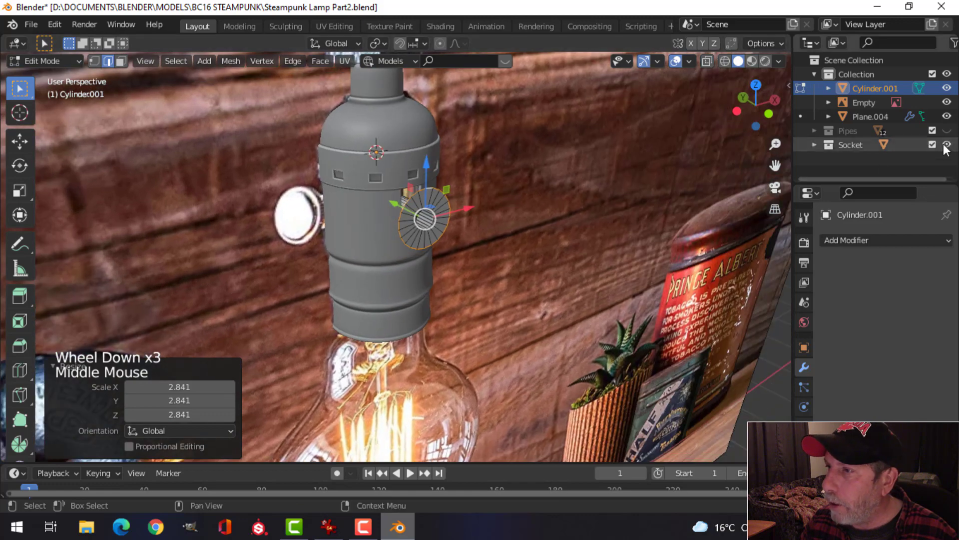
# Step: Hide the knob and the recessed band to examine the switch in the reference image, and unhide them
pyautogui.moveTo(522, 228); pyautogui.dragTo(357, 235, button='middle')
pyautogui.scroll(2, 490, 251)
pyautogui.scroll(-2, 489, 251)
pyautogui.press('Tab')
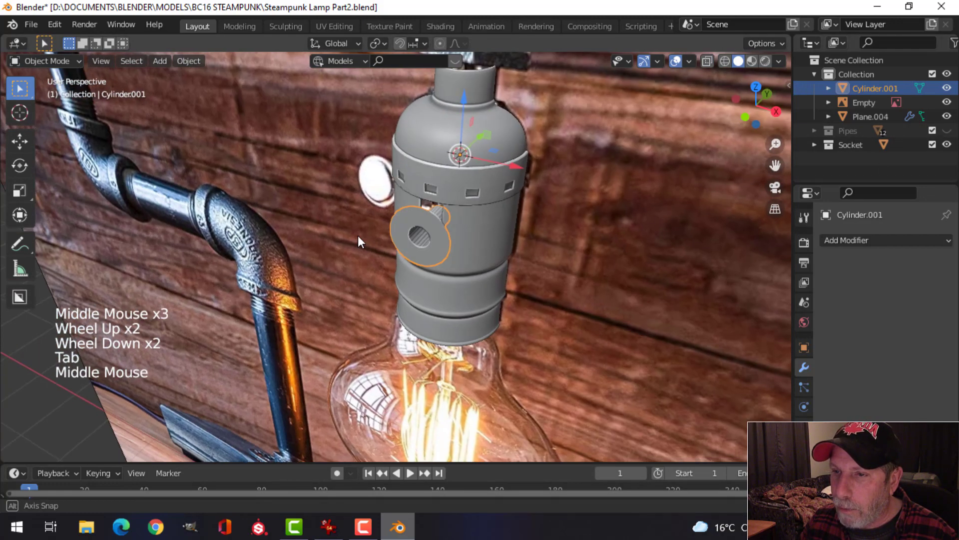
pyautogui.keyDown('shift'); pyautogui.click(480, 204); pyautogui.keyUp('shift')
pyautogui.keyDown('shift'); pyautogui.click(480, 203); pyautogui.keyUp('shift')
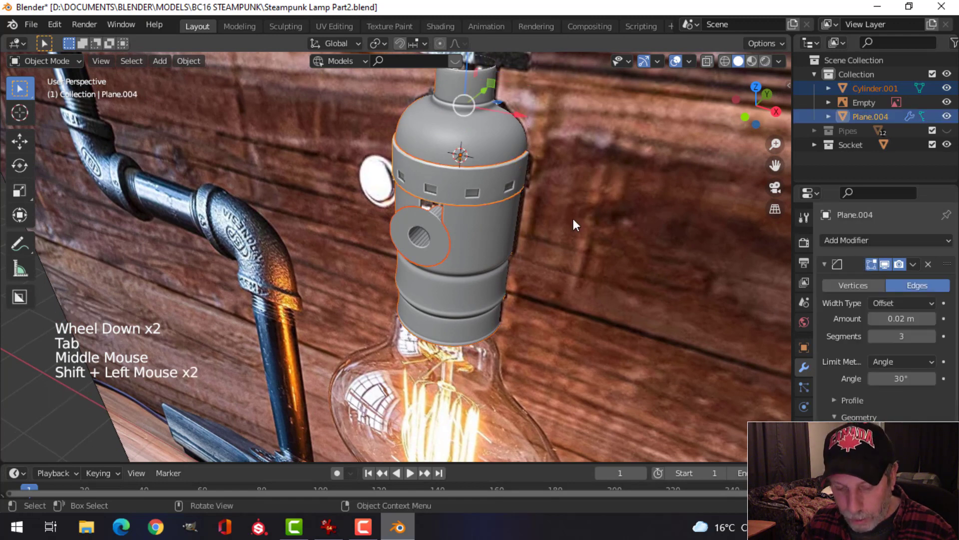
pyautogui.press('h')
pyautogui.scroll(2, 414, 196)
pyautogui.scroll(-2, 390, 163)
pyautogui.moveTo(391, 163); pyautogui.dragTo(453, 169, button='middle')
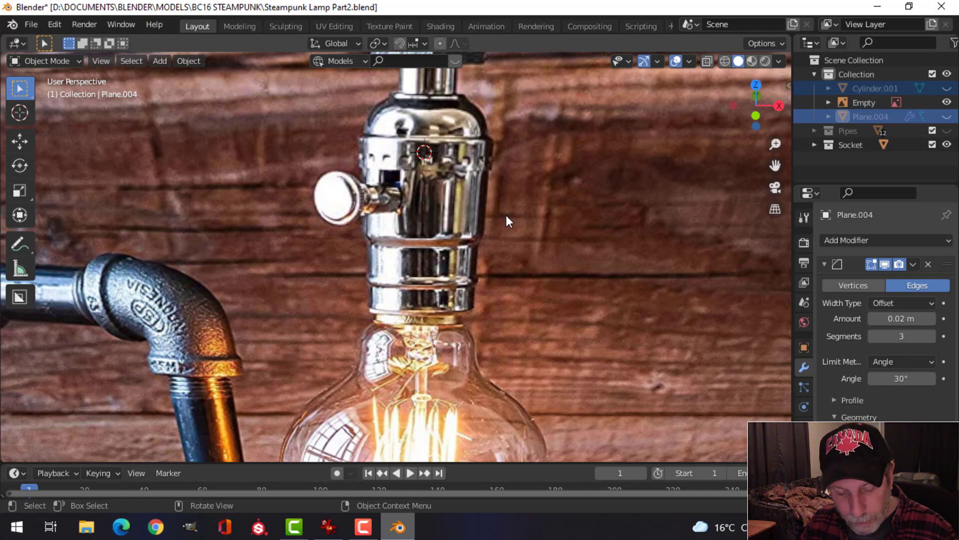
pyautogui.hotkey('alt', 'h')
pyautogui.hotkey('alt', 'a')
# Step: Scale down the outer edge loop of the knob's back disc slightly
pyautogui.click(443, 223)
pyautogui.moveTo(452, 217); pyautogui.dragTo(475, 245, button='middle')
pyautogui.press('Tab')
pyautogui.press('s')
pyautogui.click(541, 234)
pyautogui.scroll(2, 409, 242)
pyautogui.moveTo(475, 245); pyautogui.dragTo(484, 257, button='middle')
# Step: Extrude the disc's outer edge loop about 0.126 m forward along Y to give the knob its thickness
pyautogui.press('e')
pyautogui.rightClick(487, 254)
pyautogui.moveTo(487, 254); pyautogui.dragTo(458, 259)
pyautogui.moveTo(458, 259); pyautogui.dragTo(570, 242, button='middle')
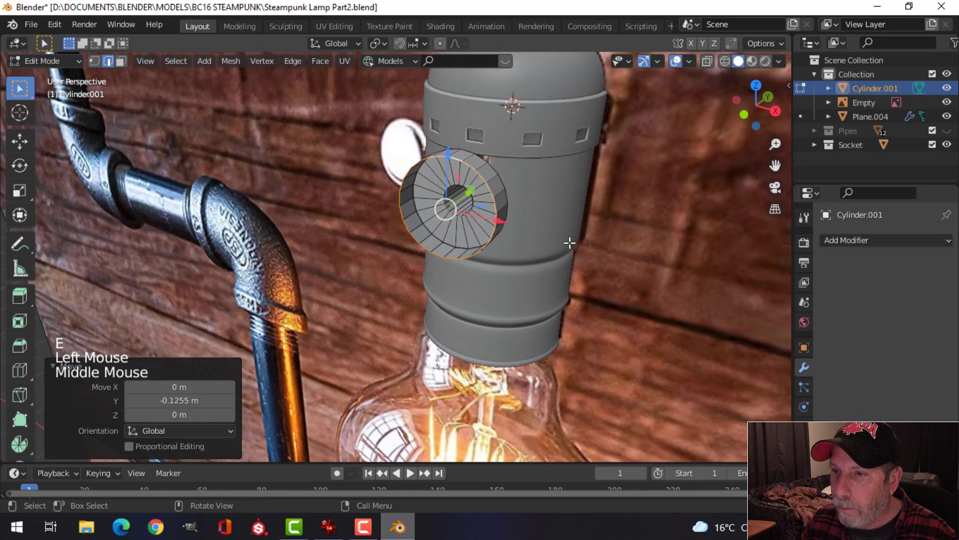
# Step: Extrude the knob's front edge loop inward to about 0.78 scale, and extrude that inner loop slightly forward along Y as a raised step
pyautogui.press('e')
pyautogui.press('s')
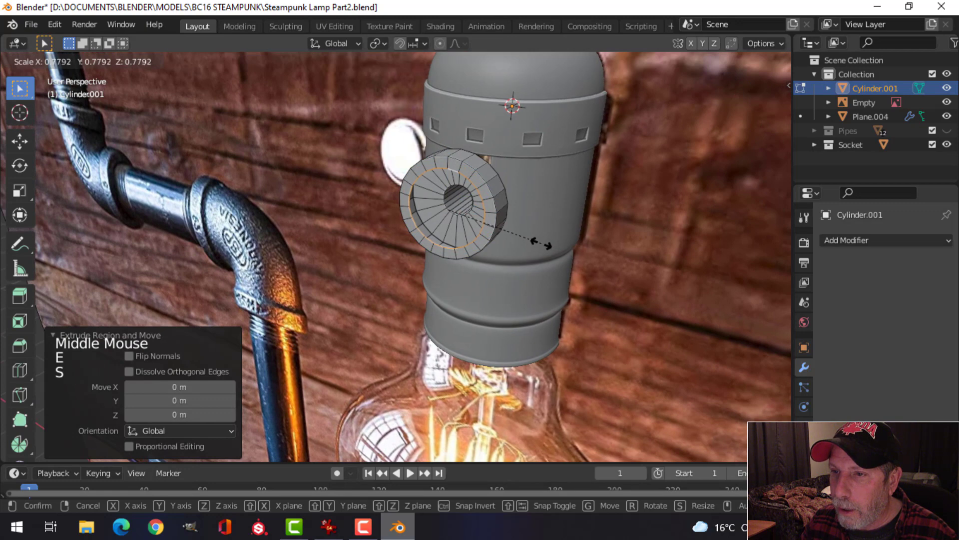
pyautogui.click(540, 243)
pyautogui.moveTo(540, 243); pyautogui.dragTo(502, 247, button='middle')
pyautogui.press('e')
pyautogui.click(501, 247)
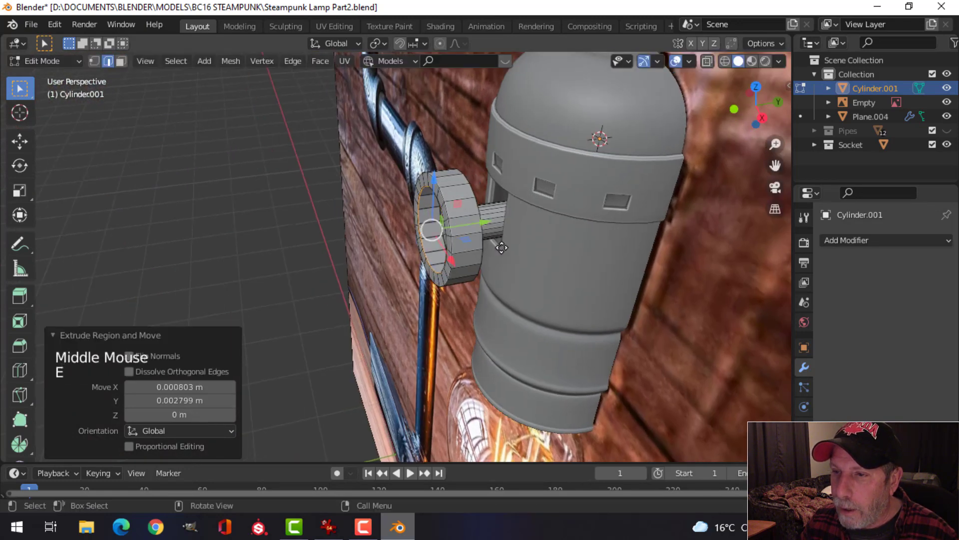
pyautogui.moveTo(490, 227); pyautogui.dragTo(479, 228)
# Step: Extrude the raised step's front edge loop inward and fill the remaining hole with a face
pyautogui.moveTo(479, 228); pyautogui.dragTo(510, 276, button='middle')
pyautogui.press('e')
pyautogui.press('s')
pyautogui.click(543, 256)
pyautogui.scroll(2, 544, 256)
pyautogui.press('f')
pyautogui.press('Tab')
# Step: Bevel the knob's raised-step front edge and its front and back outer rim edges by about 0.006 m with one segment
pyautogui.press('Tab')
pyautogui.hotkey('alt', 'a')
pyautogui.scroll(3, 512, 229)
pyautogui.press('2')
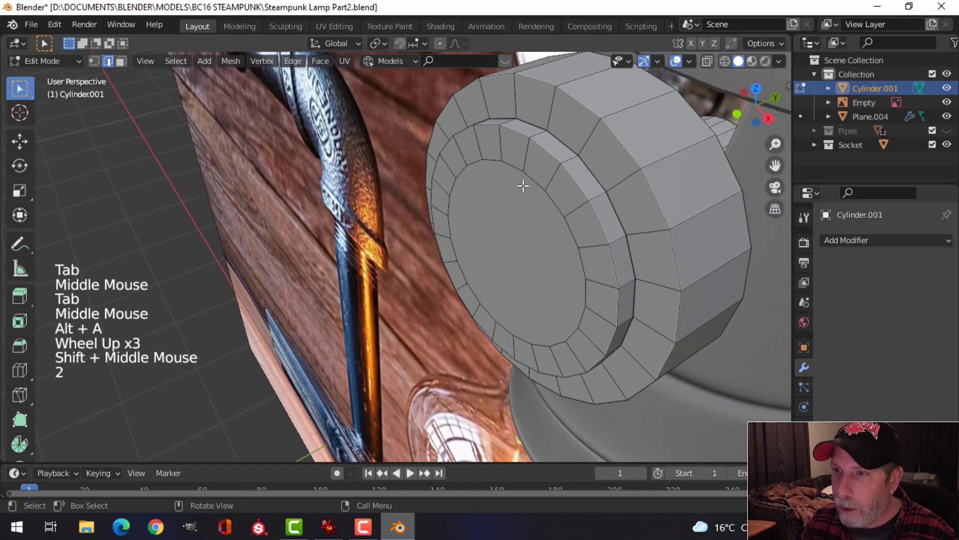
pyautogui.keyDown('alt'); pyautogui.keyDown('shift'); pyautogui.click(544, 149); pyautogui.keyUp('shift'); pyautogui.keyUp('alt')
pyautogui.keyDown('alt'); pyautogui.keyDown('shift'); pyautogui.click(615, 104); pyautogui.keyUp('shift'); pyautogui.keyUp('alt')
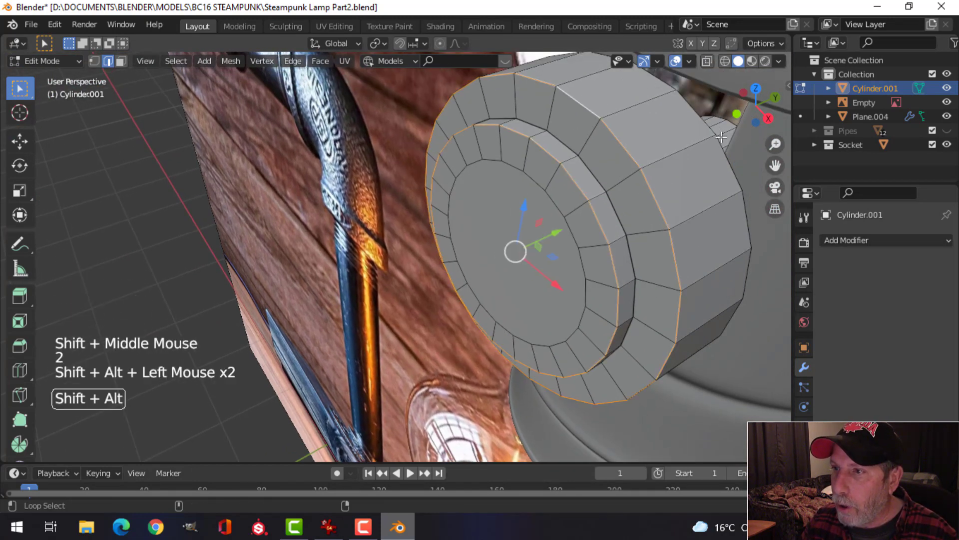
pyautogui.scroll(-2, 721, 137)
pyautogui.moveTo(721, 137); pyautogui.dragTo(572, 209, button='middle')
pyautogui.keyDown('alt'); pyautogui.keyDown('shift'); pyautogui.click(472, 242); pyautogui.keyUp('shift'); pyautogui.keyUp('alt')
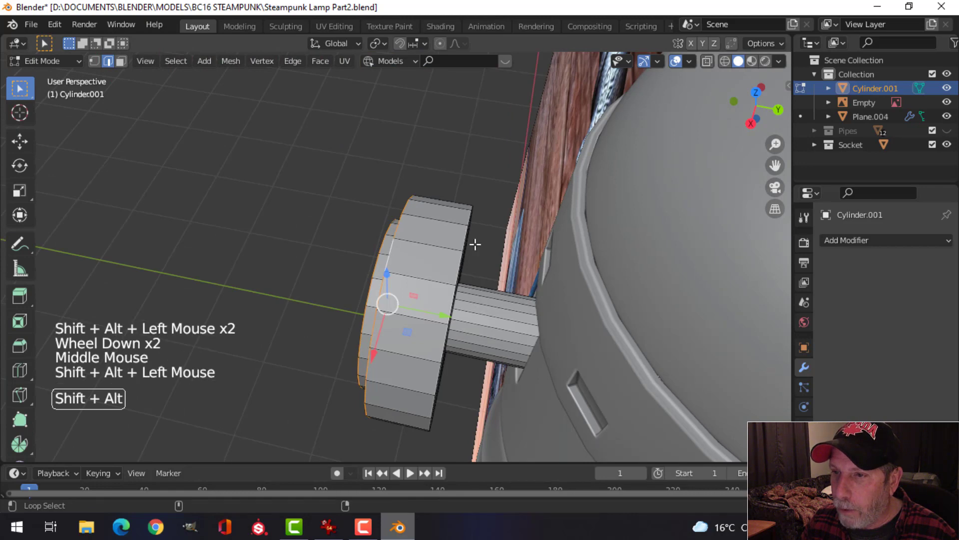
pyautogui.moveTo(475, 242); pyautogui.dragTo(563, 260, button='middle')
pyautogui.scroll(1, 610, 223)
pyautogui.hotkey('ctrl', 'b')
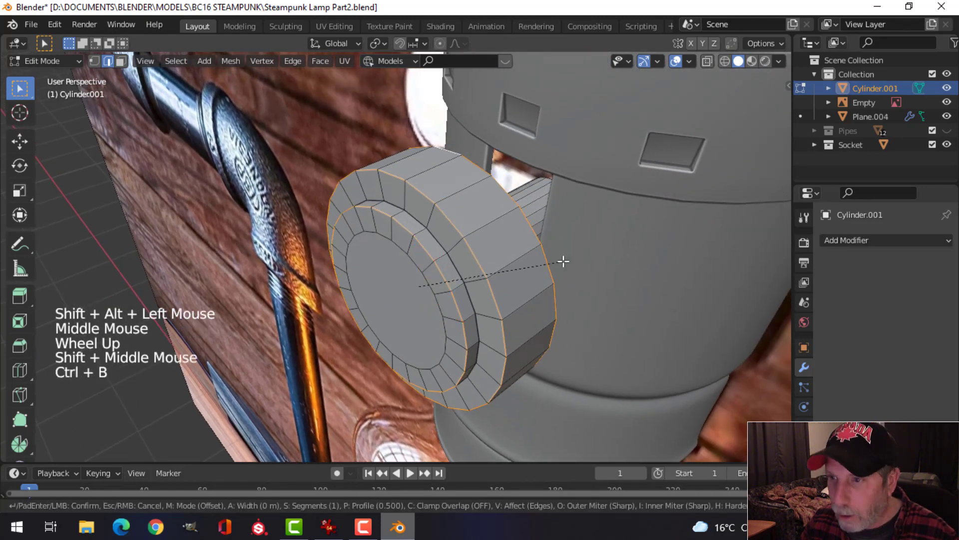
pyautogui.press('shift')
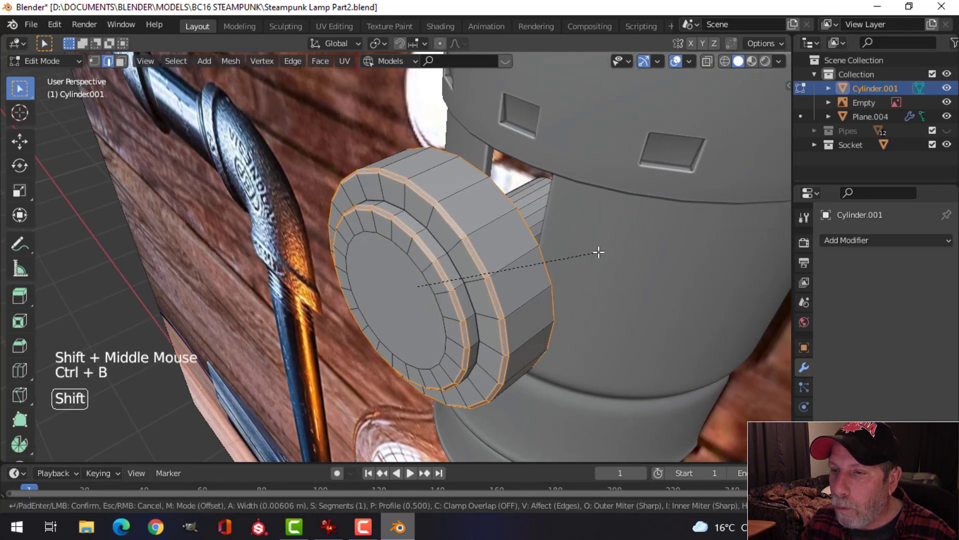
pyautogui.click(599, 252)
pyautogui.press('Tab')
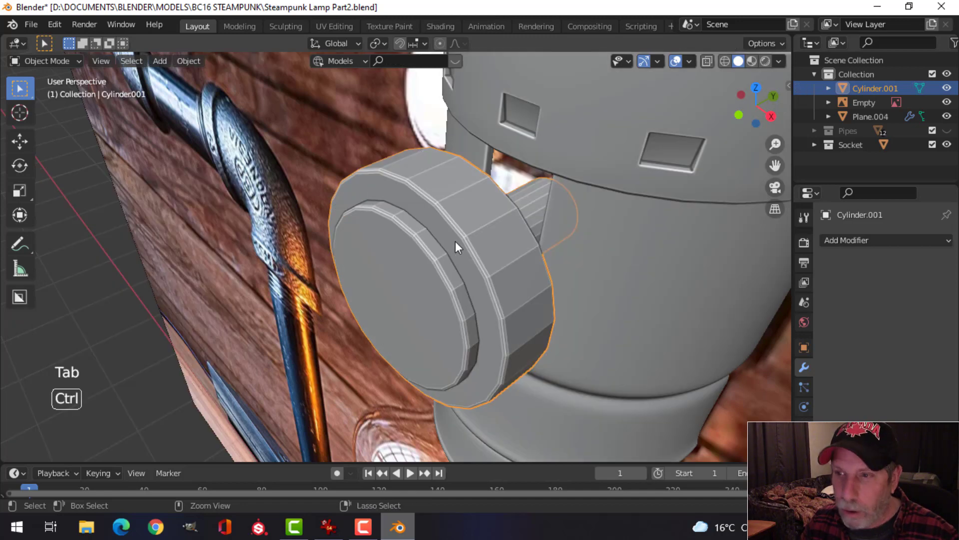
# Step: Add a level 1 subdivision surface to the knob and shade it smooth
pyautogui.hotkey('ctrl', '1')
pyautogui.rightClick(449, 217)
pyautogui.click(448, 213)
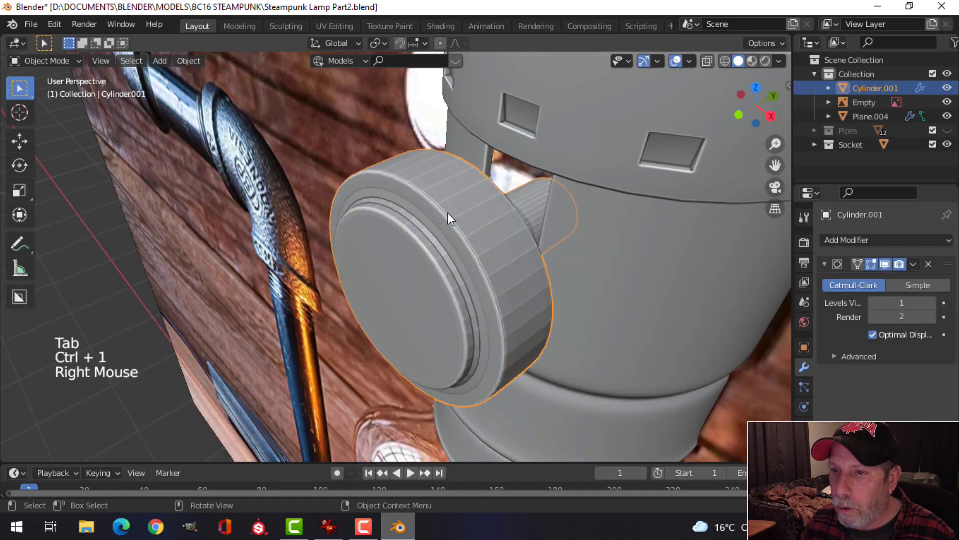
pyautogui.rightClick(447, 212)
pyautogui.click(440, 205)
# Step: Add supporting loop cuts on the shaft close to the knob and on the knob's back face around the shaft
pyautogui.moveTo(430, 200)
pyautogui.mouseDown(button='middle')
pyautogui.moveTo(492, 228)
pyautogui.moveTo(440, 250)
pyautogui.mouseUp(button='middle')
pyautogui.press('Tab')
pyautogui.hotkey('alt', 'a')
pyautogui.hotkey('ctrl', 'r')
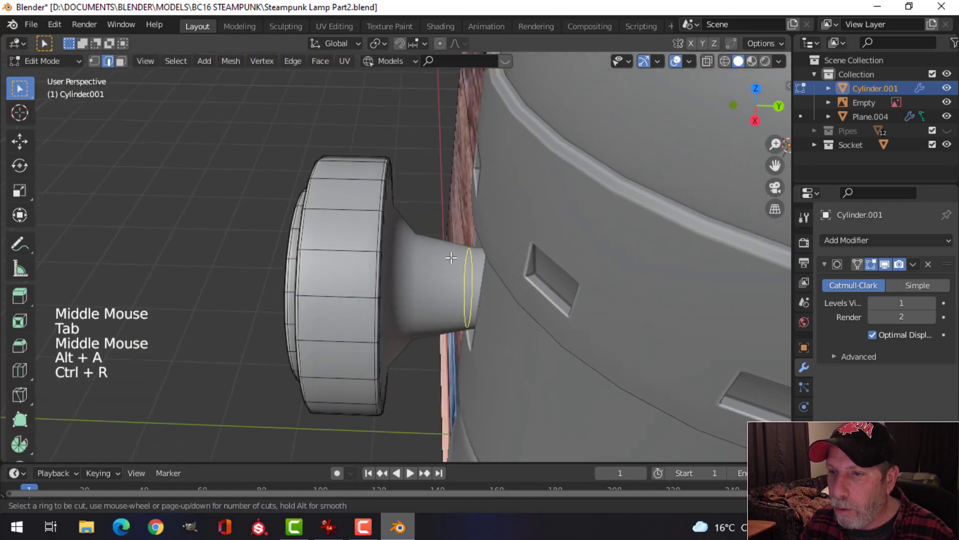
pyautogui.click(457, 260)
pyautogui.click(388, 256)
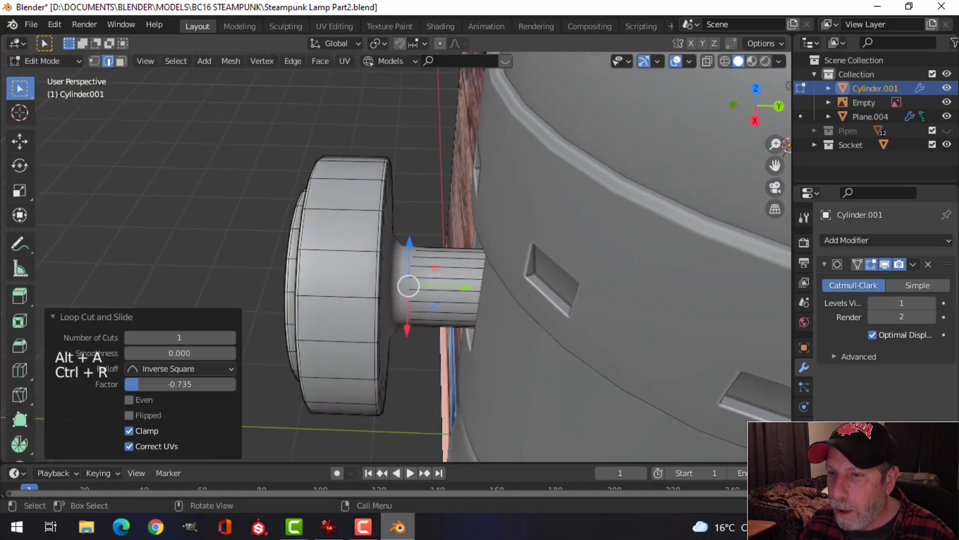
pyautogui.moveTo(387, 256); pyautogui.dragTo(426, 238, button='middle')
pyautogui.hotkey('ctrl', 'r')
pyautogui.click(353, 184)
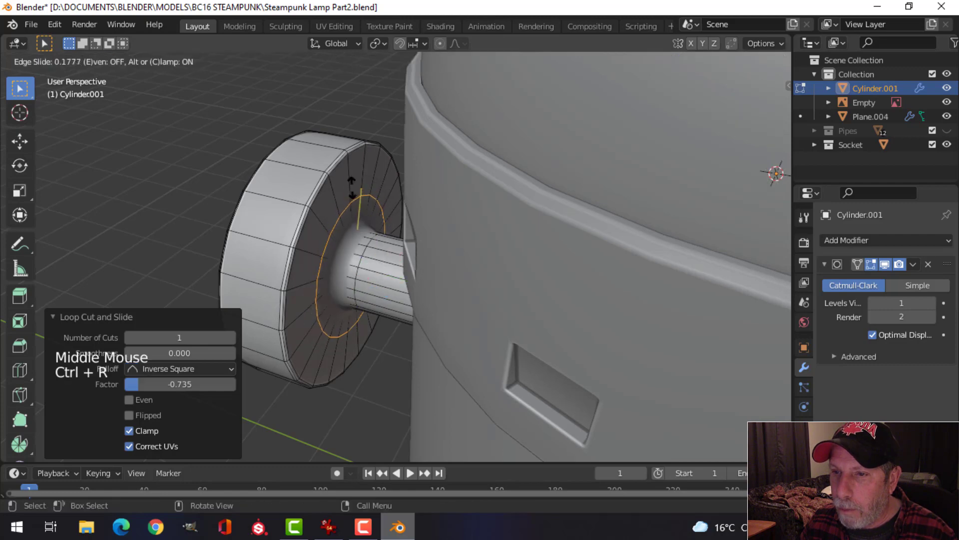
pyautogui.click(357, 200)
# Step: Add a supporting loop cut on the knob's front face between the raised step and the outer rim
pyautogui.moveTo(356, 202); pyautogui.dragTo(482, 198, button='middle')
pyautogui.hotkey('ctrl', 'r')
pyautogui.click(471, 181)
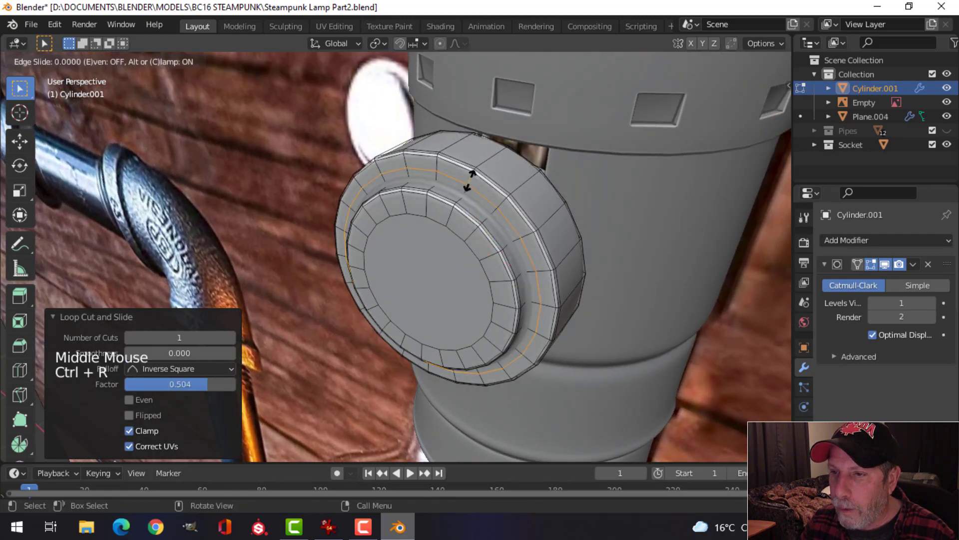
pyautogui.click(470, 187)
pyautogui.press('Tab')
pyautogui.scroll(-2, 478, 242)
pyautogui.hotkey('alt', 'a')
# Step: Examine the smoothed knob on the socket against the reference image
pyautogui.moveTo(478, 241); pyautogui.dragTo(515, 248, button='middle')
pyautogui.scroll(-5, 510, 260)
pyautogui.scroll(-2, 532, 274)
pyautogui.scroll(2, 405, 245)
pyautogui.click(407, 245)
pyautogui.scroll(4, 437, 257)
pyautogui.hotkey('alt', 'a')
pyautogui.scroll(-2, 419, 267)
pyautogui.scroll(-2, 514, 247)
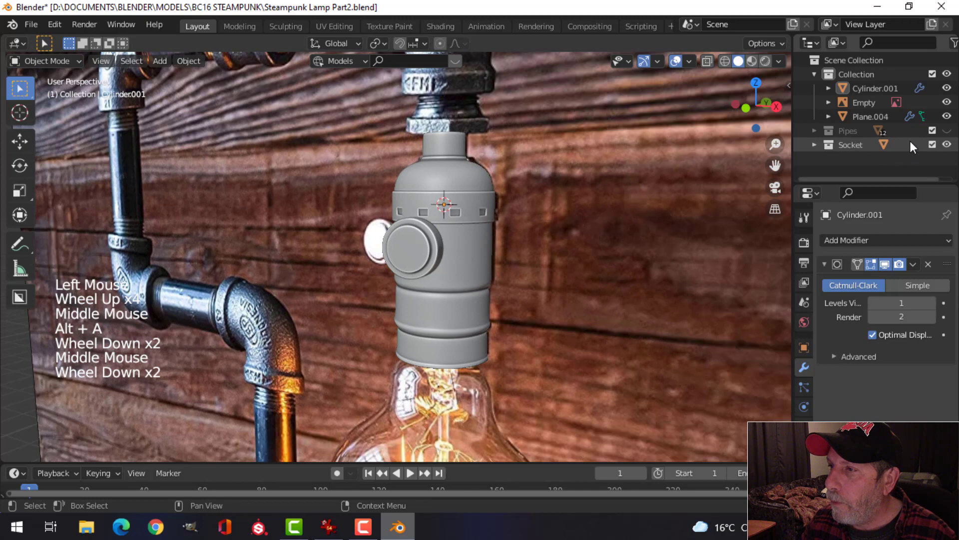
# Step: Hide the reference image so only the socket model is shown
pyautogui.click(945, 102)
pyautogui.scroll(-2, 610, 235)
pyautogui.moveTo(610, 235); pyautogui.dragTo(421, 272, button='middle')
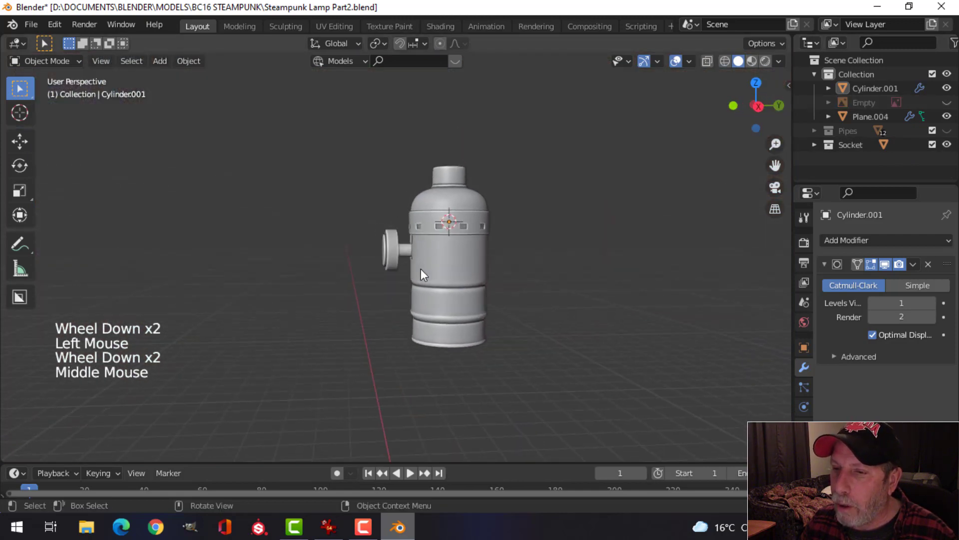
# Step: Add a loop cut on the top rim of the socket's neck, slid toward the outer edge at a factor of about 0.707
pyautogui.scroll(3, 425, 268)
pyautogui.keyDown('shift'); pyautogui.moveTo(456, 232); pyautogui.dragTo(460, 280, button='middle'); pyautogui.keyUp('shift')
pyautogui.moveTo(460, 280); pyautogui.dragTo(381, 279, button='middle')
pyautogui.scroll(3, 460, 318)
pyautogui.click(436, 272)
pyautogui.press('Tab')
pyautogui.scroll(3, 469, 281)
pyautogui.hotkey('alt', 'a')
pyautogui.hotkey('ctrl', 'r')
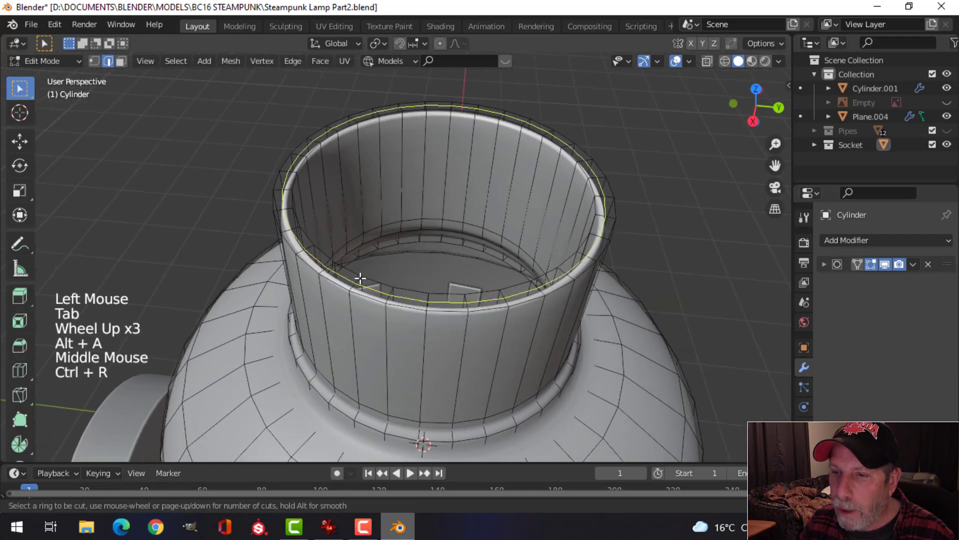
pyautogui.click(361, 278)
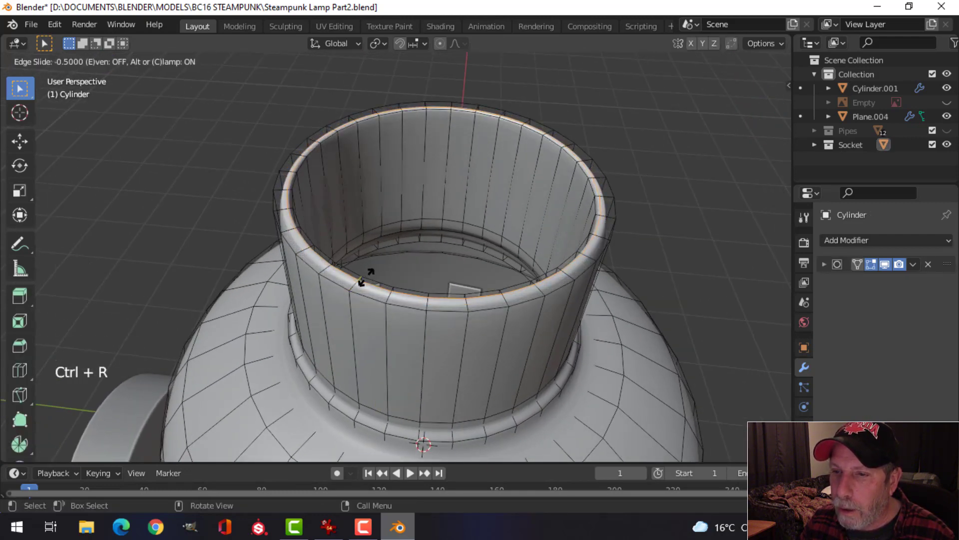
pyautogui.click(359, 284)
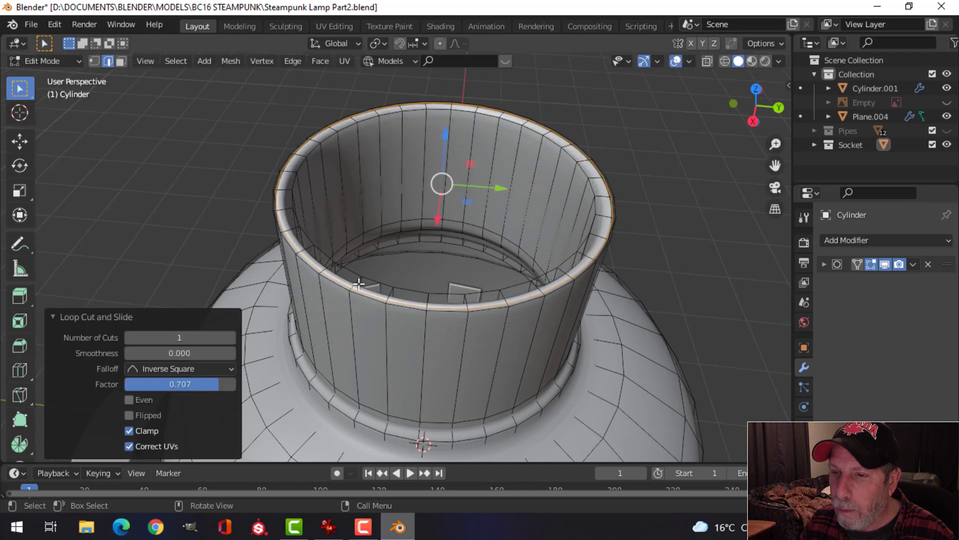
pyautogui.press('Tab')
pyautogui.scroll(-4, 435, 278)
pyautogui.moveTo(435, 278); pyautogui.dragTo(450, 225, button='middle')
pyautogui.hotkey('alt', 'a')
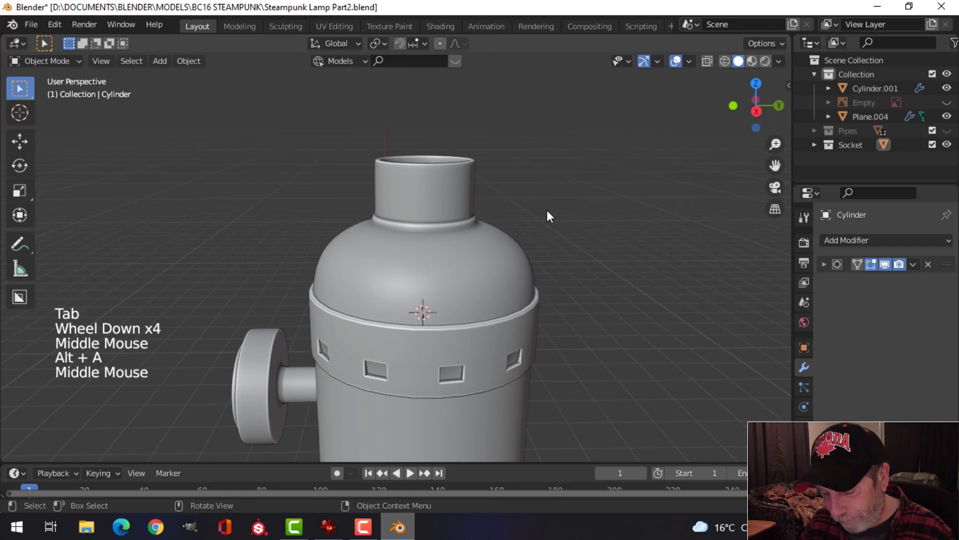
# Step: Unhide the Pipes collection and select the threaded hex fitting above the socket's neck
pyautogui.press('/')
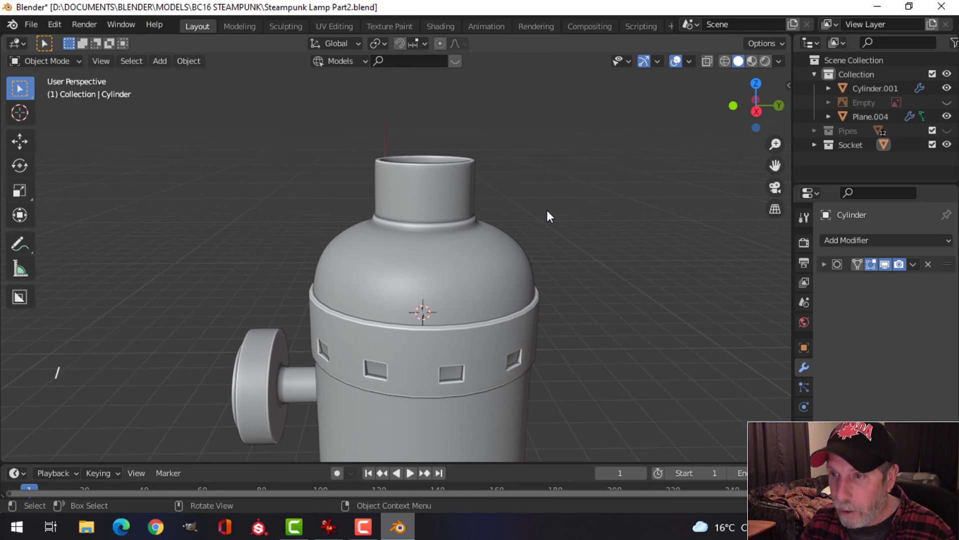
pyautogui.scroll(2, 469, 226)
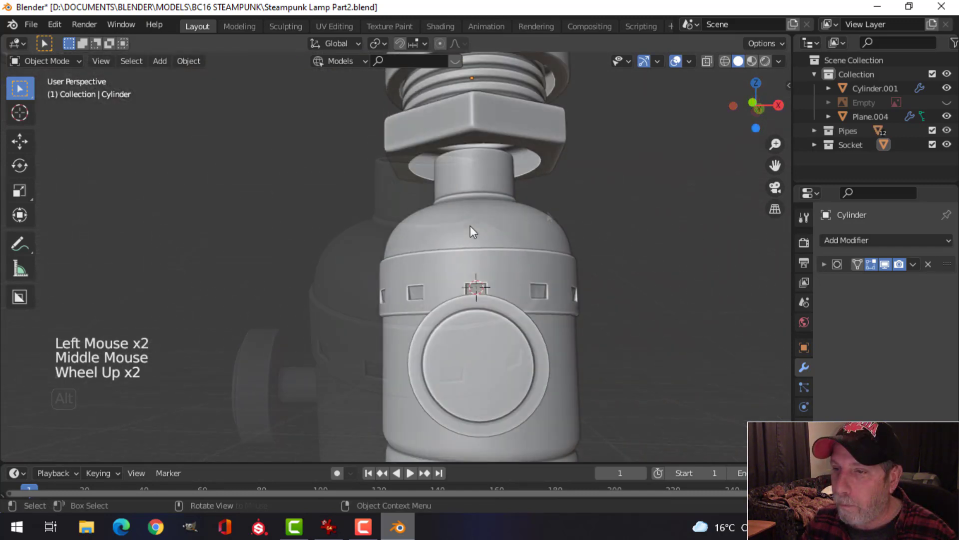
pyautogui.moveTo(470, 226); pyautogui.dragTo(470, 153, button='middle')
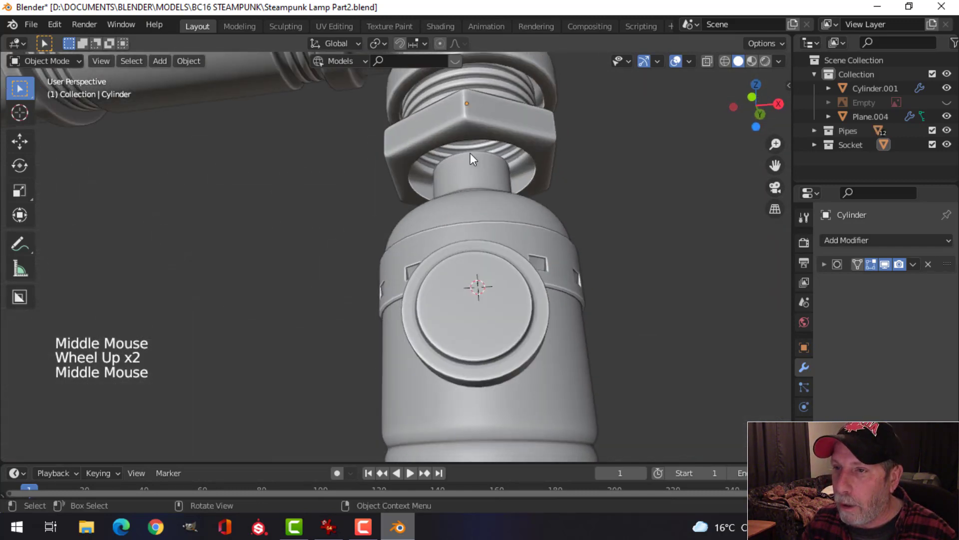
pyautogui.click(478, 137)
pyautogui.scroll(-2, 536, 184)
pyautogui.moveTo(536, 184); pyautogui.dragTo(501, 325, button='middle')
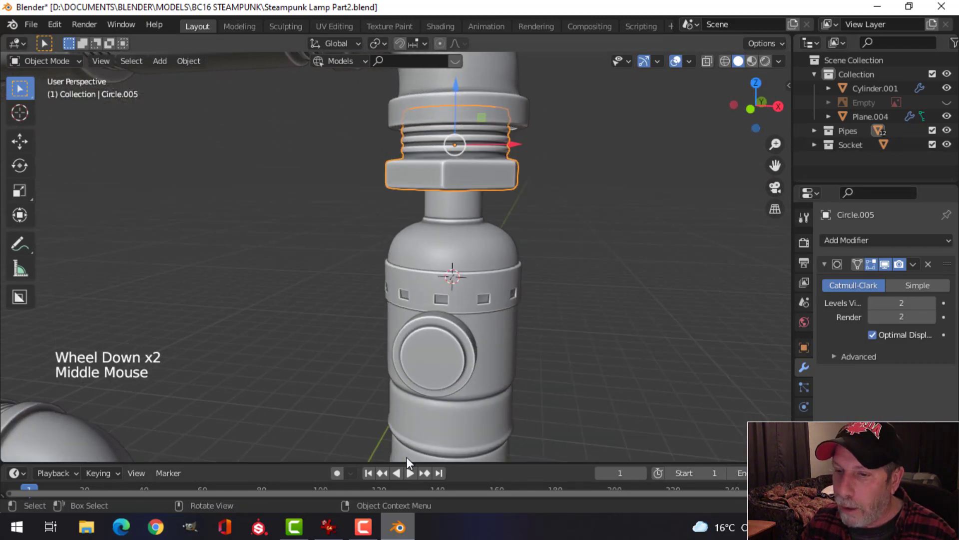
# Step: Switch to IrfanView and examine a close view of the joint between the hex fitting and the socket in the reference photo
pyautogui.click(328, 526)
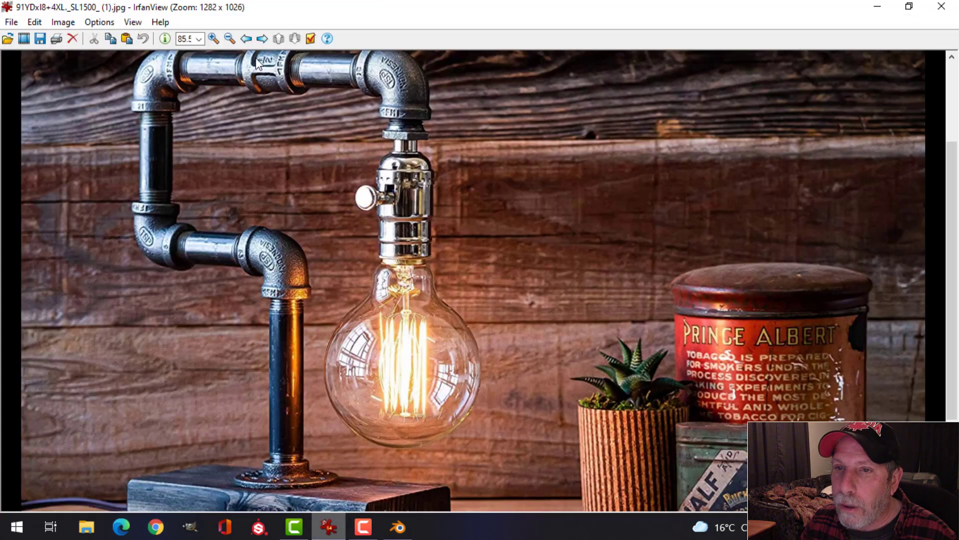
pyautogui.click(214, 39)
pyautogui.click(214, 39)
pyautogui.click(214, 39)
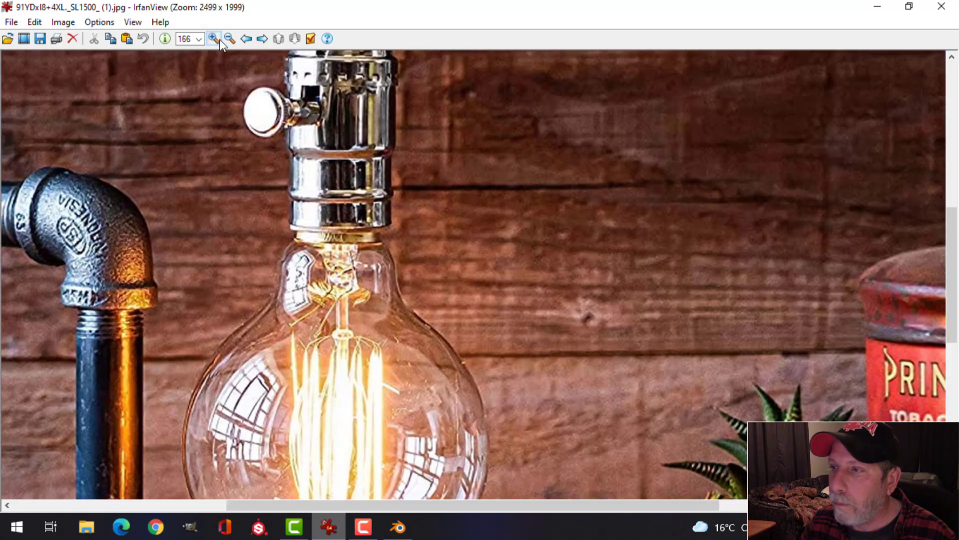
pyautogui.moveTo(954, 224); pyautogui.dragTo(953, 154)
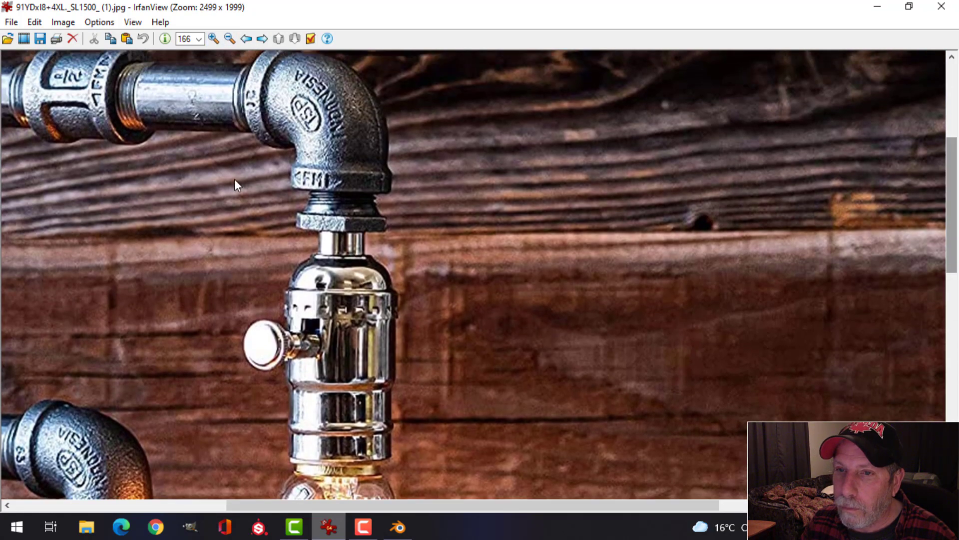
pyautogui.click(214, 39)
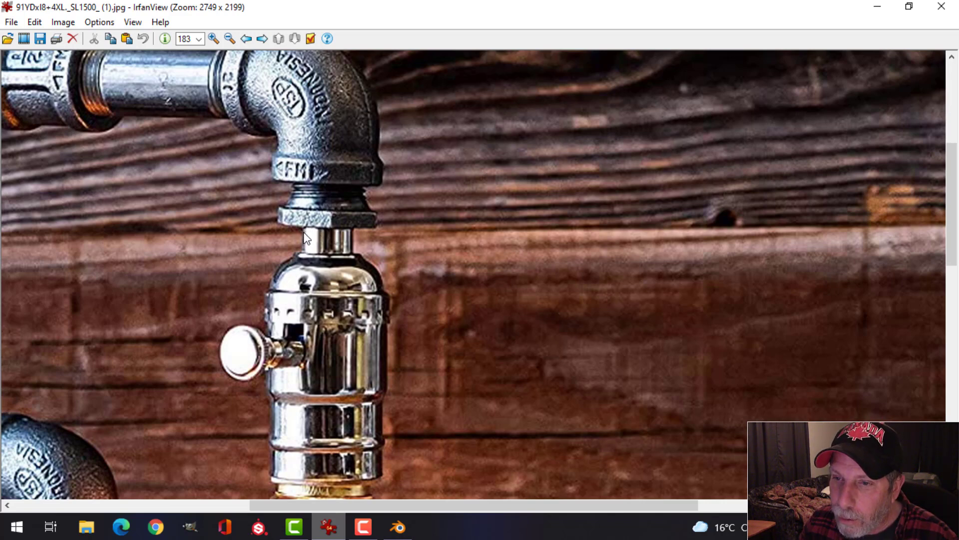
# Step: Return to Blender and scale the edge loop of the hex fitting's underside opening to about 0.711
pyautogui.click(407, 536)
pyautogui.moveTo(456, 229); pyautogui.dragTo(495, 220, button='middle')
pyautogui.press('Tab')
pyautogui.hotkey('alt', 'a')
pyautogui.scroll(3, 520, 250)
pyautogui.moveTo(520, 250); pyautogui.dragTo(509, 217, button='middle')
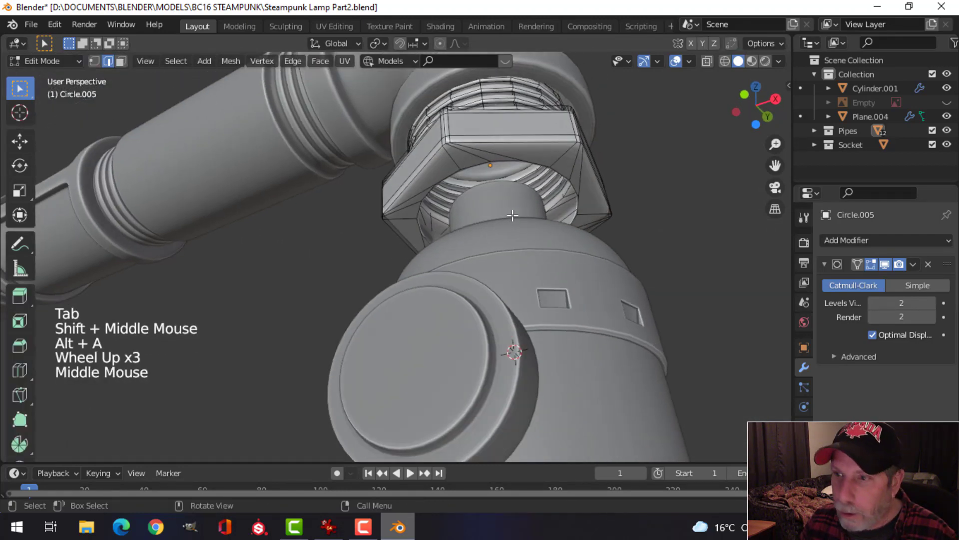
pyautogui.press('2')
pyautogui.keyDown('alt'); pyautogui.keyDown('shift'); pyautogui.click(512, 216); pyautogui.keyUp('shift'); pyautogui.keyUp('alt')
pyautogui.moveTo(668, 184); pyautogui.dragTo(676, 221, button='middle')
pyautogui.press('s')
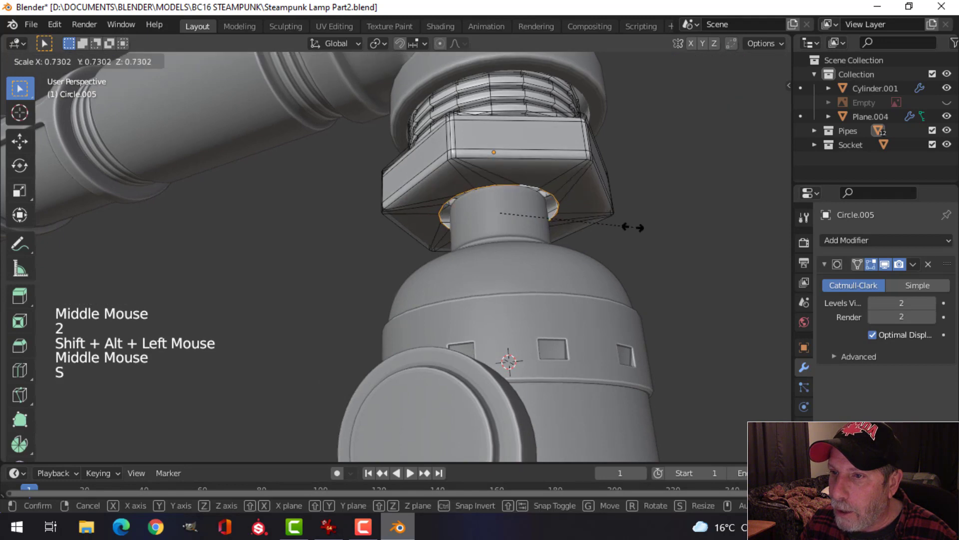
pyautogui.click(629, 228)
# Step: Add a loop cut on the hex fitting's underside, slid close to its outer edge
pyautogui.moveTo(606, 212); pyautogui.dragTo(557, 143, button='middle')
pyautogui.hotkey('ctrl', 'r')
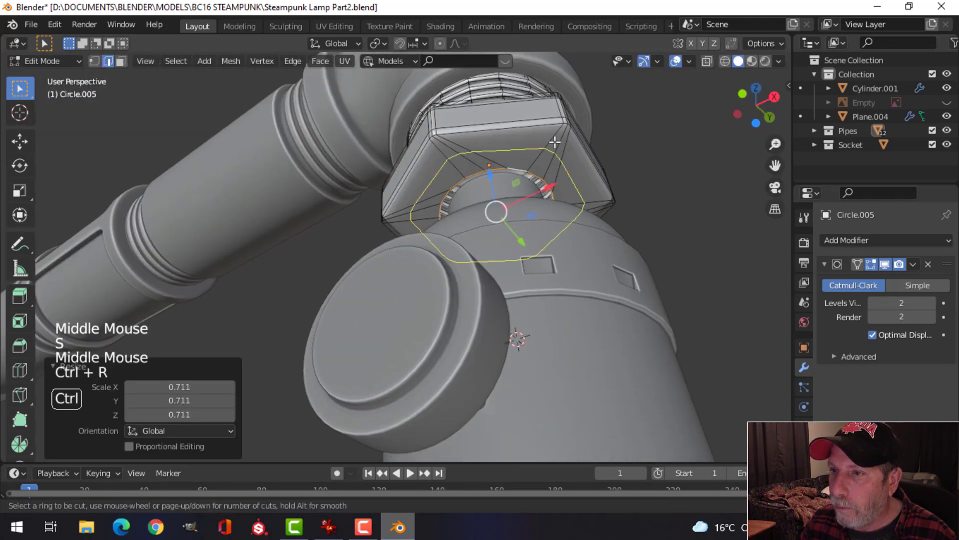
pyautogui.click(557, 144)
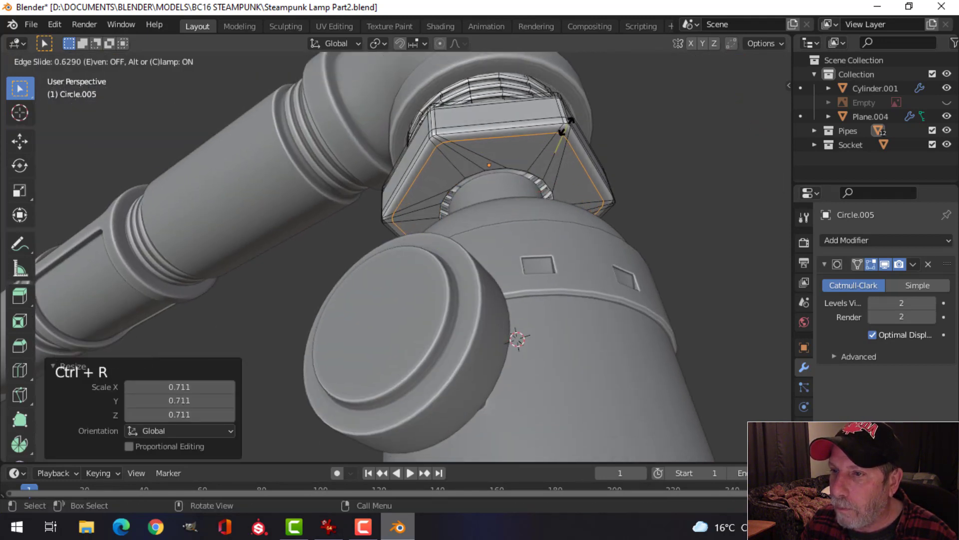
pyautogui.click(566, 126)
pyautogui.moveTo(553, 183); pyautogui.dragTo(541, 242, button='middle')
pyautogui.hotkey('alt', 'a')
# Step: Extrude the edge loop of the underside opening about 0.026 m upward into the hex fitting
pyautogui.moveTo(542, 242); pyautogui.dragTo(522, 246, button='middle')
pyautogui.scroll(2, 542, 263)
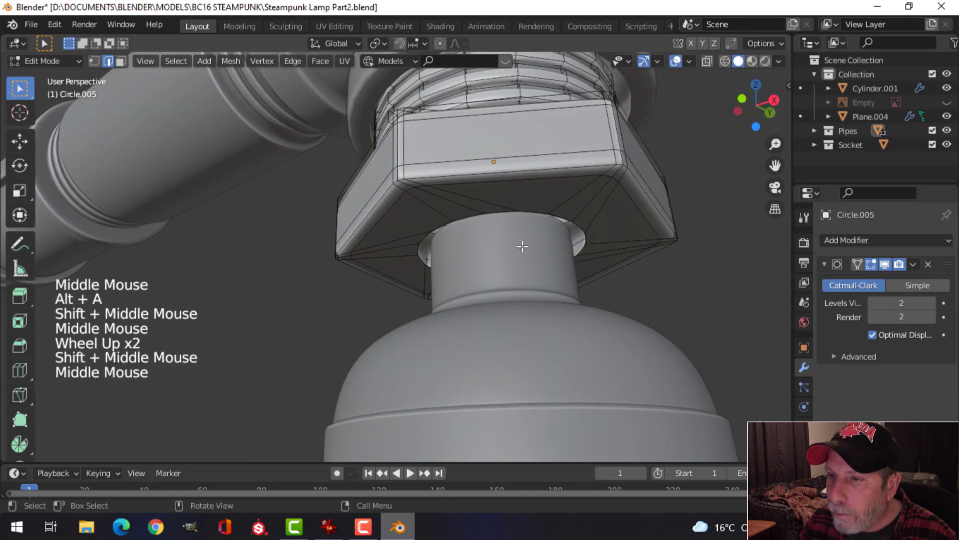
pyautogui.keyDown('alt'); pyautogui.keyDown('shift'); pyautogui.click(527, 212); pyautogui.keyUp('shift'); pyautogui.keyUp('alt')
pyautogui.moveTo(595, 235); pyautogui.dragTo(547, 239, button='middle')
pyautogui.press('e')
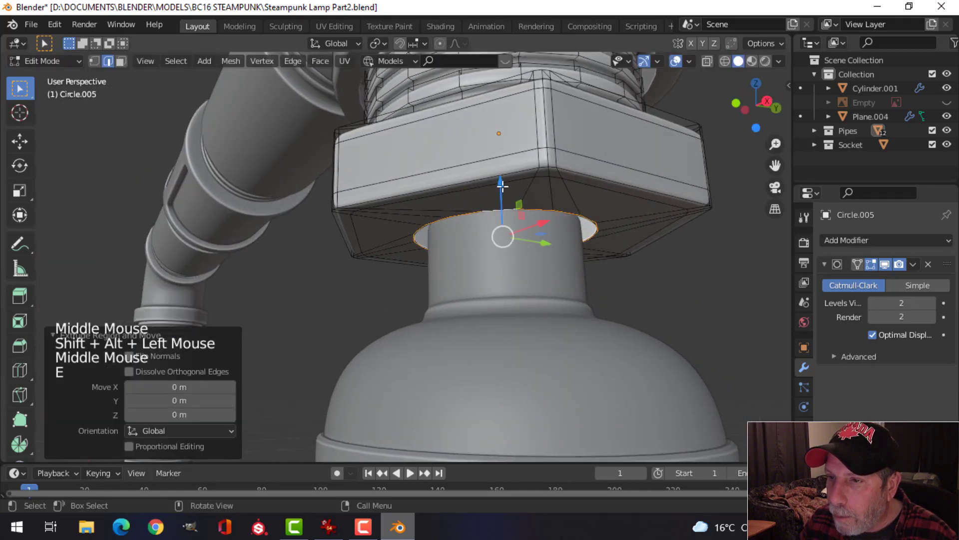
pyautogui.moveTo(503, 186); pyautogui.dragTo(501, 170)
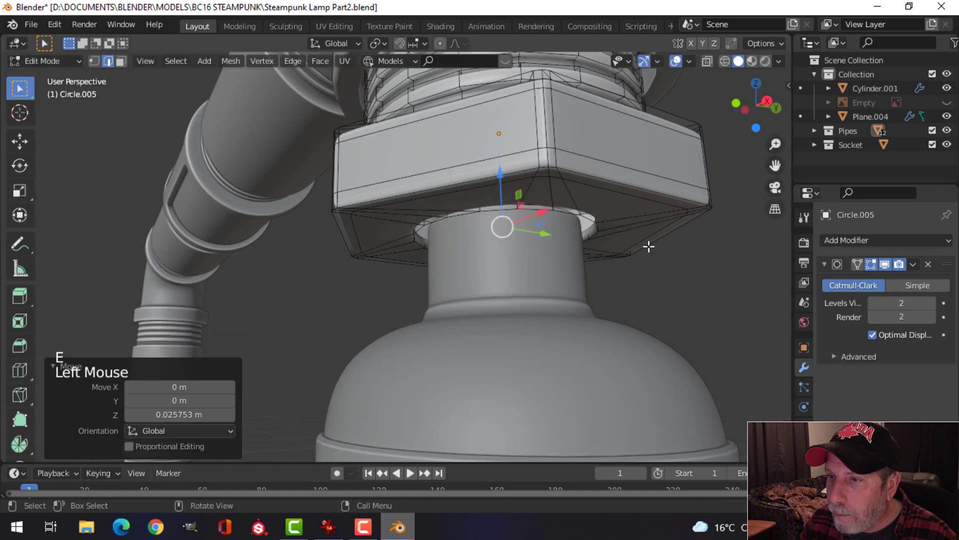
# Step: Add a loop cut around the underside opening at a factor of about -0.582 and make it circular with LoopTools
pyautogui.moveTo(645, 242); pyautogui.dragTo(634, 197, button='middle')
pyautogui.hotkey('ctrl', 'r')
pyautogui.click(630, 195)
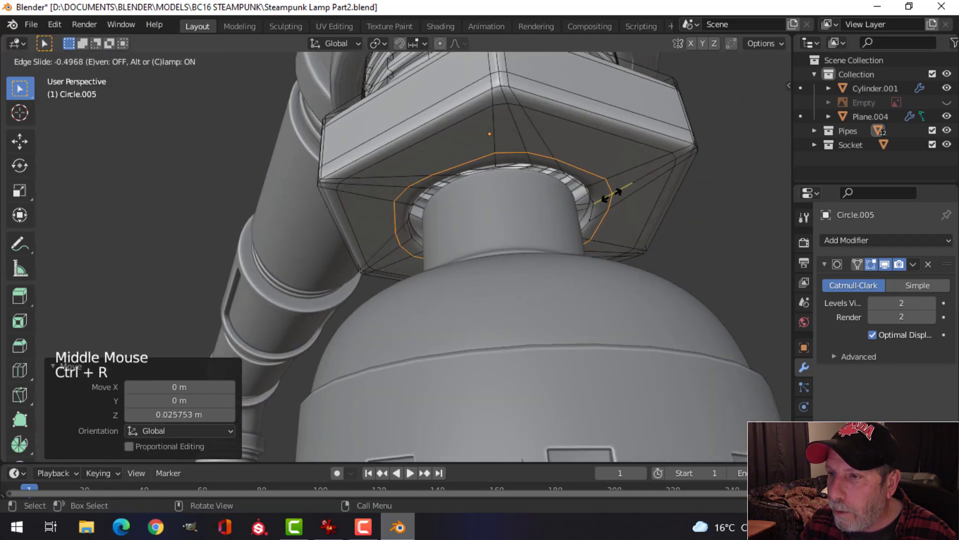
pyautogui.click(607, 194)
pyautogui.rightClick(575, 171)
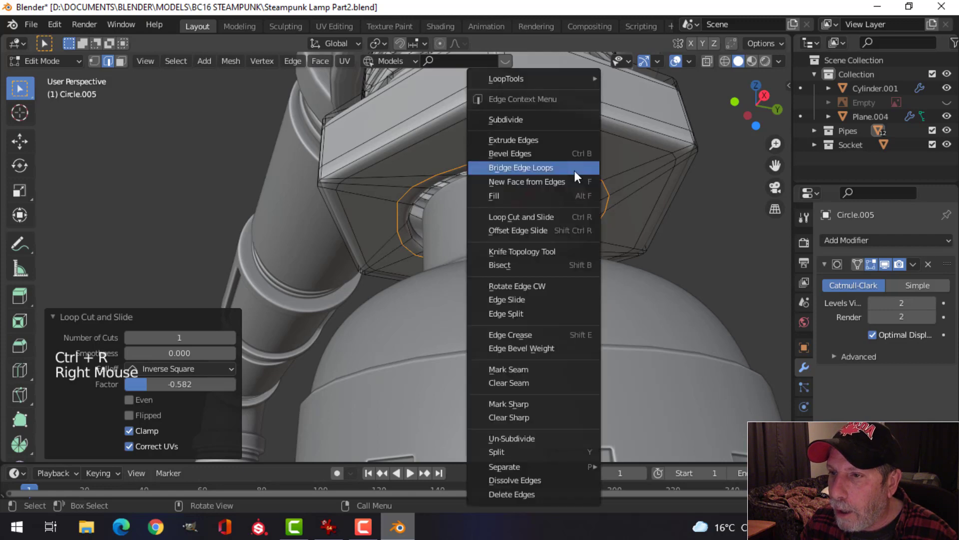
pyautogui.moveTo(526, 76)
pyautogui.click(620, 90)
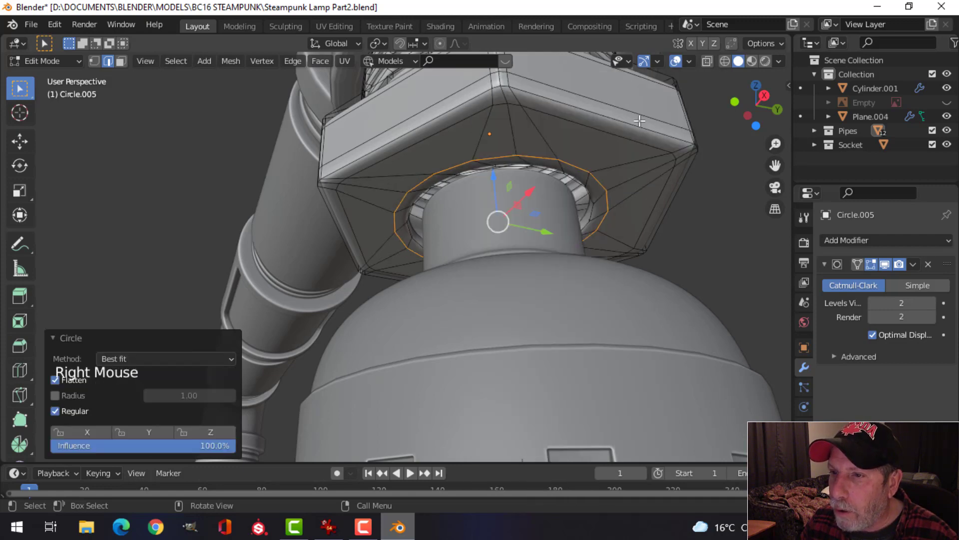
# Step: Scale the circular edge loop around the opening slightly and finish editing the hex fitting
pyautogui.press('s')
pyautogui.click(667, 144)
pyautogui.press('Tab')
pyautogui.scroll(-2, 545, 244)
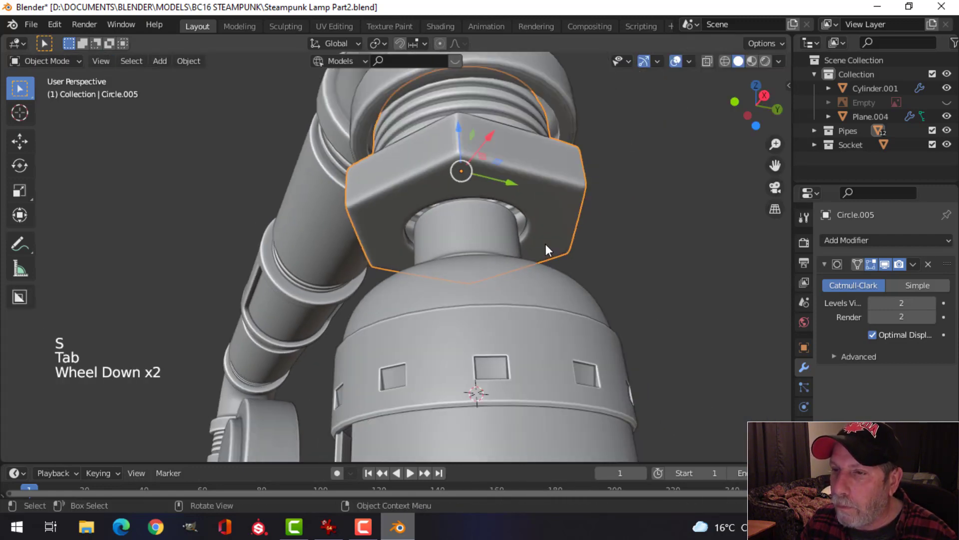
# Step: Select the socket body, its perforated band and the knob, and scale them up slightly together to better fit the hex fitting
pyautogui.hotkey('alt', 'a')
pyautogui.moveTo(546, 244)
pyautogui.mouseDown(button='middle')
pyautogui.moveTo(582, 203)
pyautogui.moveTo(560, 256)
pyautogui.mouseUp(button='middle')
pyautogui.scroll(-3, 500, 260)
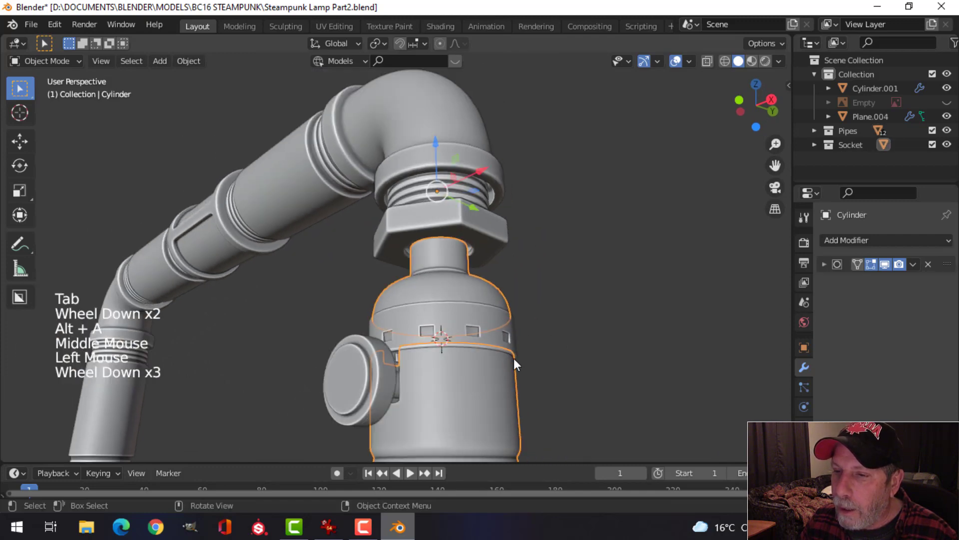
pyautogui.keyDown('shift'); pyautogui.click(478, 338); pyautogui.keyUp('shift')
pyautogui.keyDown('shift'); pyautogui.click(370, 375); pyautogui.keyUp('shift')
pyautogui.scroll(-3, 430, 338)
pyautogui.moveTo(490, 301)
pyautogui.mouseDown(button='middle')
pyautogui.moveTo(541, 343)
pyautogui.moveTo(539, 261)
pyautogui.moveTo(548, 286)
pyautogui.moveTo(580, 298)
pyautogui.moveTo(511, 321)
pyautogui.moveTo(494, 309)
pyautogui.mouseUp(button='middle')
pyautogui.press('KP_1')
pyautogui.scroll(3, 543, 341)
pyautogui.press('s')
pyautogui.click(594, 294)
pyautogui.hotkey('alt', 'a')
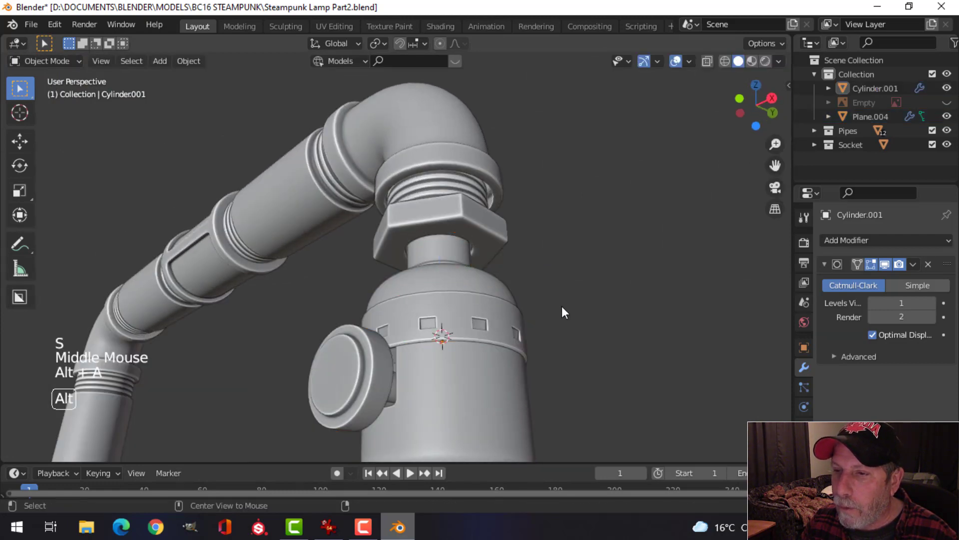
# Step: Examine the resized socket's fit and proportions against the pipes, including from the front
pyautogui.scroll(-2, 562, 306)
pyautogui.moveTo(561, 305); pyautogui.dragTo(589, 332, button='middle')
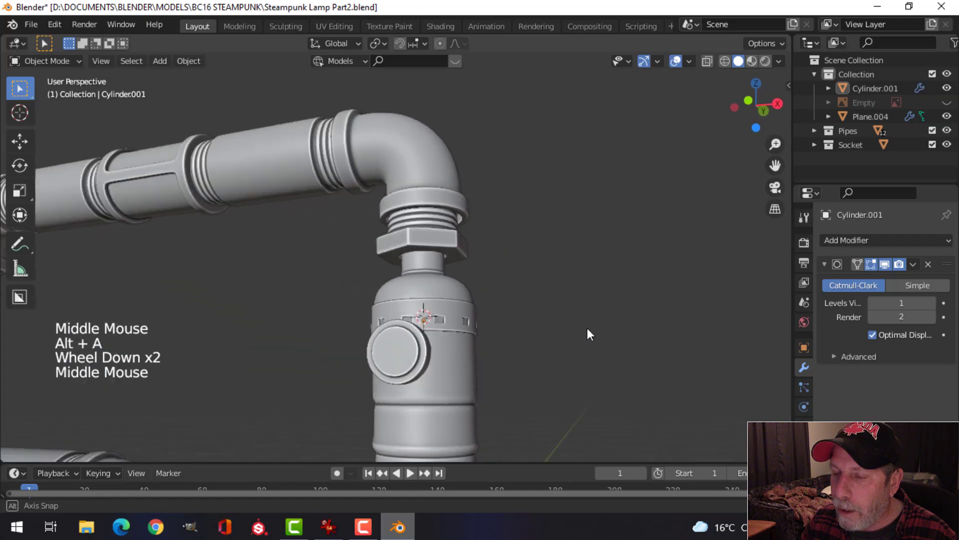
pyautogui.scroll(-1, 479, 328)
pyautogui.moveTo(480, 328)
pyautogui.mouseDown(button='middle')
pyautogui.moveTo(520, 302)
pyautogui.moveTo(492, 322)
pyautogui.mouseUp(button='middle')
pyautogui.scroll(3, 484, 315)
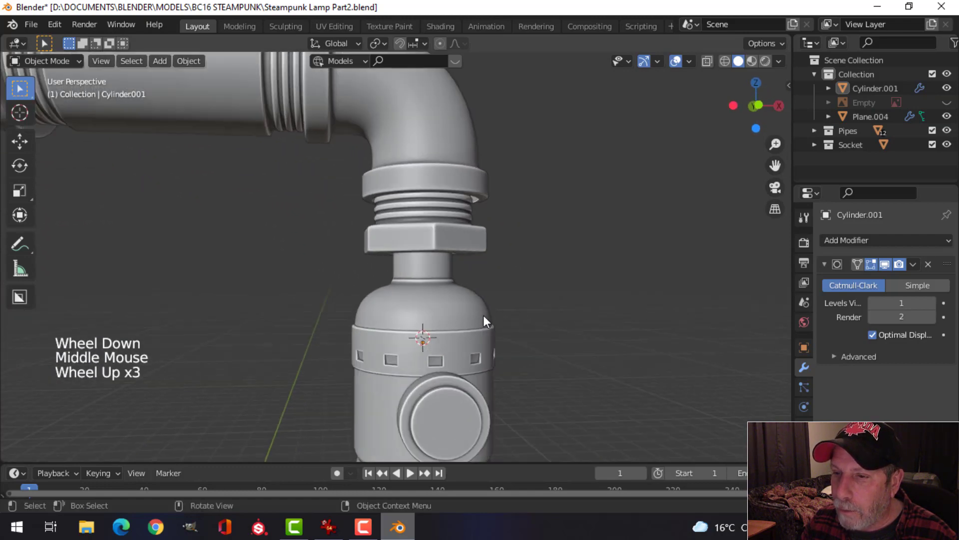
pyautogui.scroll(-2, 508, 322)
pyautogui.press('KP_1')
pyautogui.scroll(-4, 507, 322)
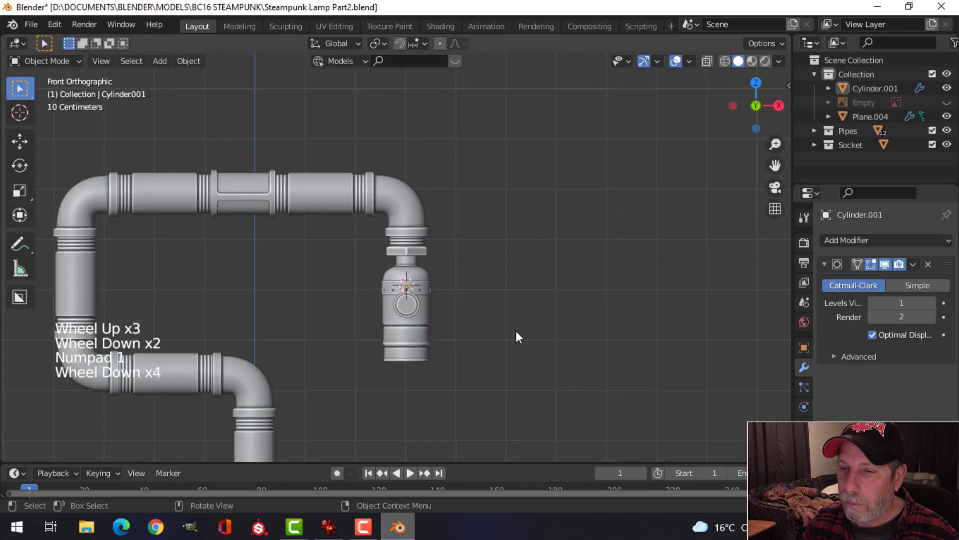
# Step: Save the file and switch the viewport shading to the glossy iridescent red, white and blue MatCap
pyautogui.hotkey('ctrl', 's')
pyautogui.scroll(3, 517, 331)
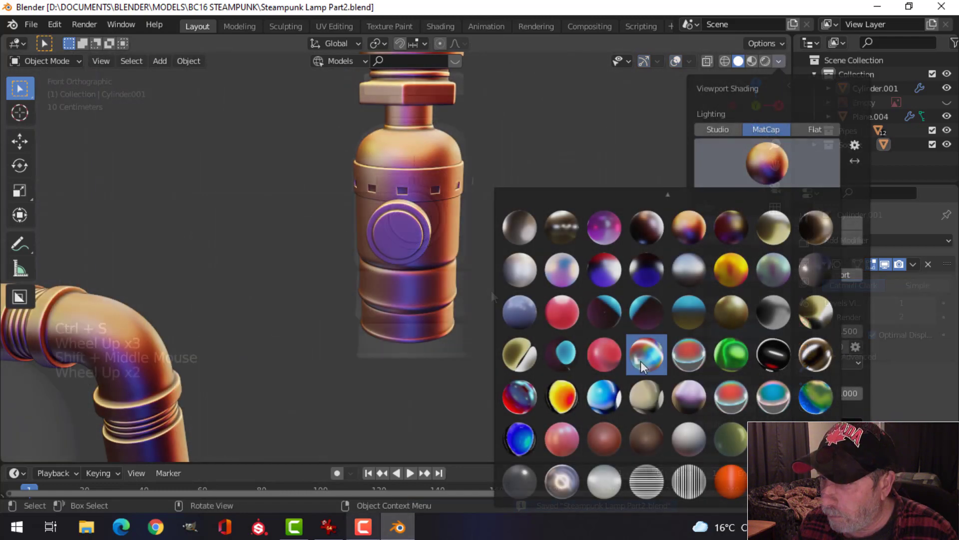
pyautogui.click(641, 361)
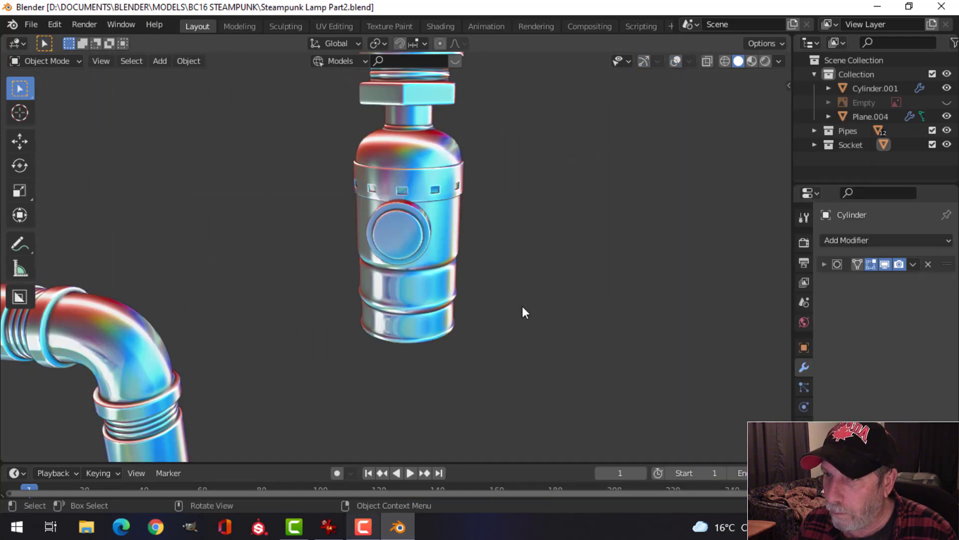
# Step: Examine the pipe assembly and attached socket under the new MatCap, checking their shapes and proportions from several angles
pyautogui.scroll(-2, 522, 295)
pyautogui.moveTo(520, 287); pyautogui.dragTo(604, 283, button='middle')
pyautogui.scroll(-3, 545, 274)
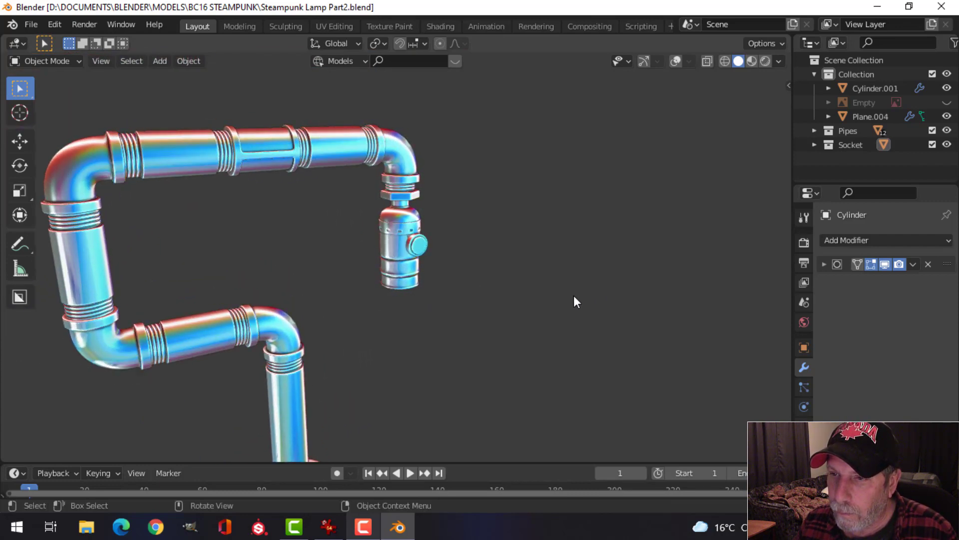
pyautogui.scroll(6, 574, 296)
pyautogui.moveTo(574, 295); pyautogui.dragTo(538, 236, button='middle')
pyautogui.scroll(-3, 521, 255)
pyautogui.scroll(-1, 537, 236)
pyautogui.scroll(-1, 538, 242)
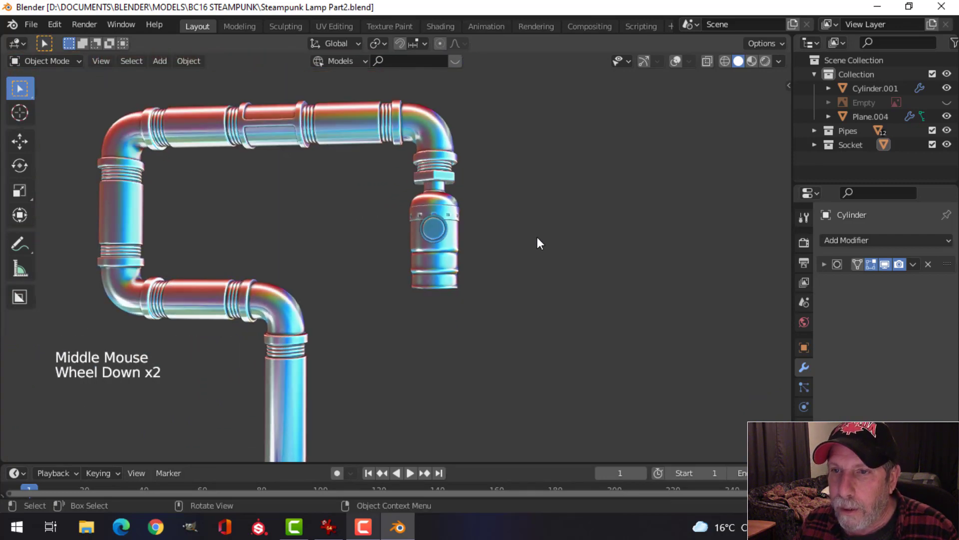
pyautogui.scroll(-1, 454, 242)
pyautogui.keyDown('shift'); pyautogui.moveTo(454, 242); pyautogui.dragTo(493, 219, button='middle'); pyautogui.keyUp('shift')
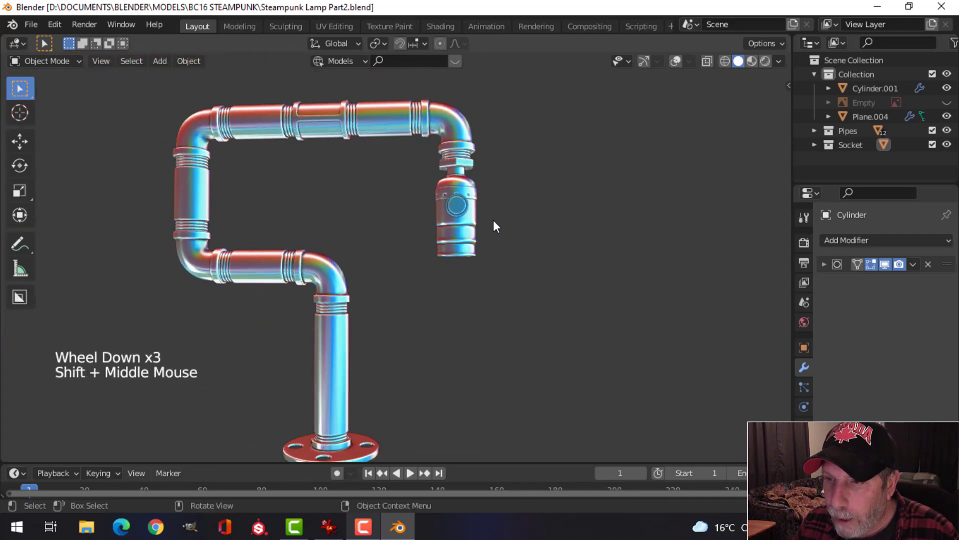
pyautogui.scroll(1, 481, 246)
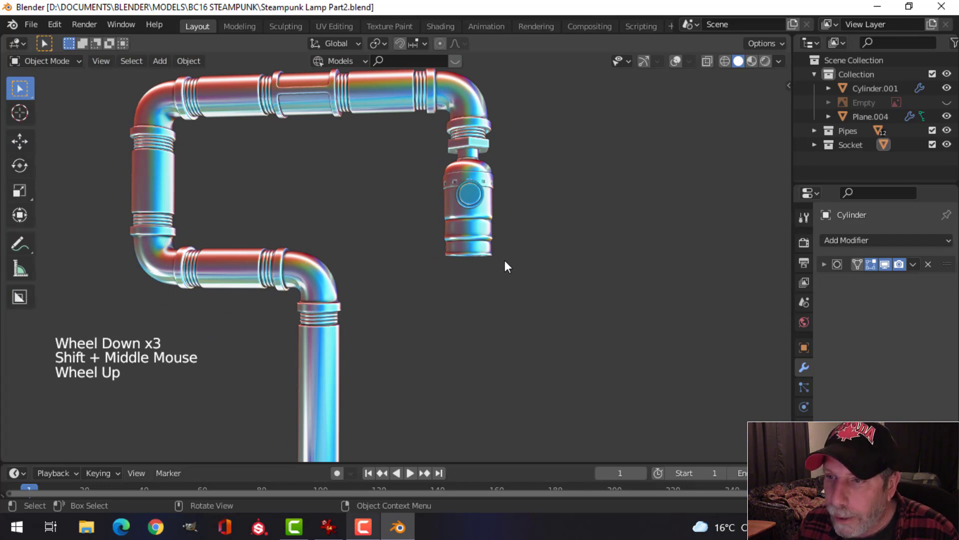
pyautogui.scroll(-1, 509, 260)
pyautogui.moveTo(508, 260); pyautogui.dragTo(523, 286, button='middle')
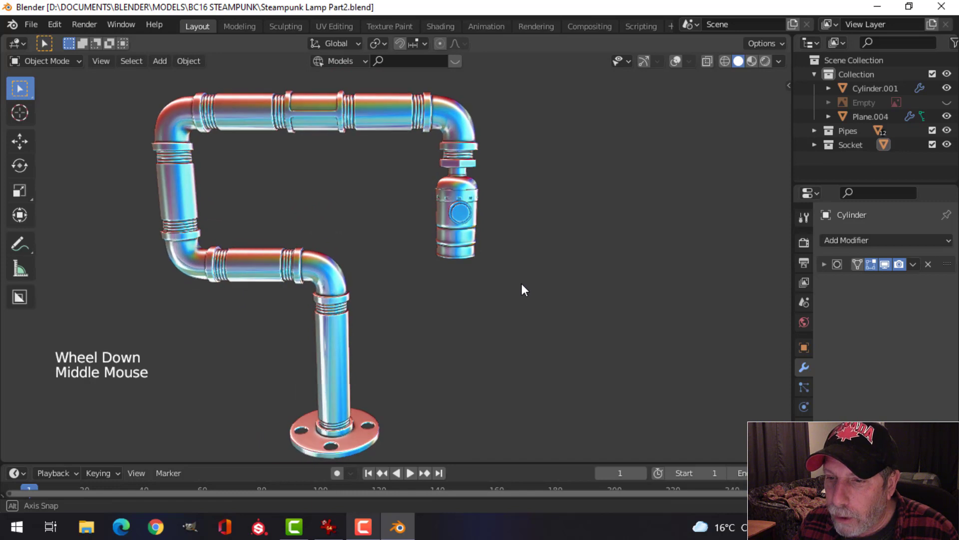
# Step: Inspect the lamp's flanged base and lower pipe, as well as the socket and its knob up close
pyautogui.scroll(-1, 464, 316)
pyautogui.keyDown('shift'); pyautogui.moveTo(465, 317); pyautogui.dragTo(488, 261, button='middle'); pyautogui.keyUp('shift')
pyautogui.scroll(1, 417, 347)
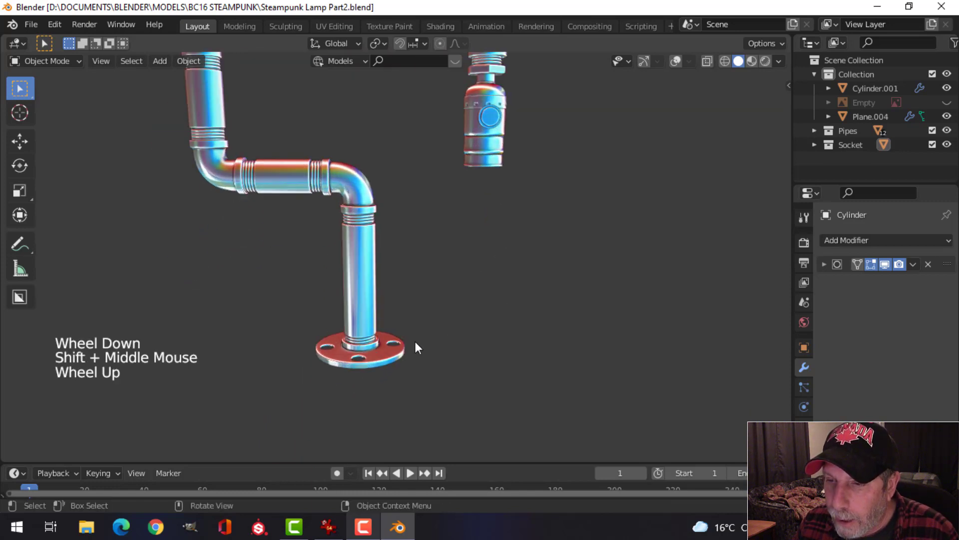
pyautogui.scroll(-1, 435, 350)
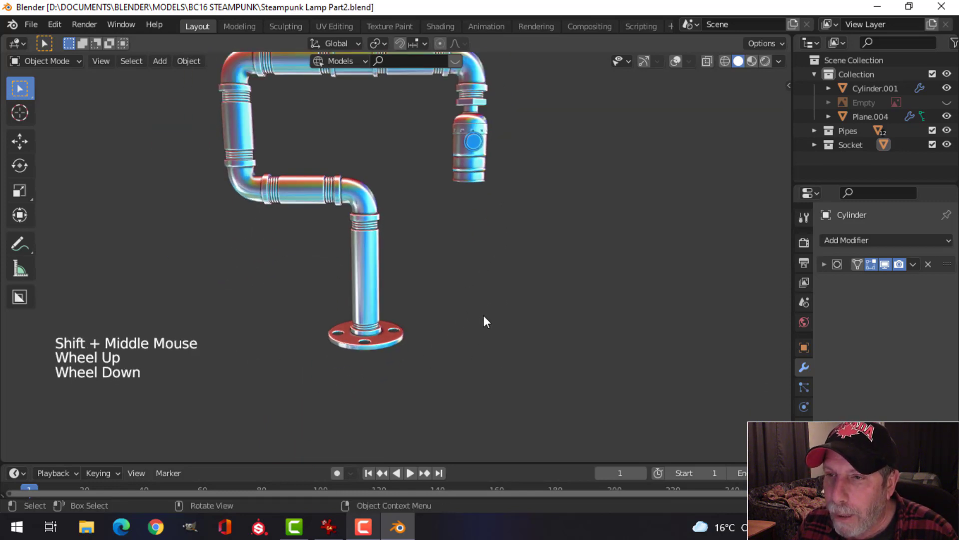
pyautogui.keyDown('shift'); pyautogui.moveTo(485, 321); pyautogui.dragTo(425, 260, button='middle'); pyautogui.keyUp('shift')
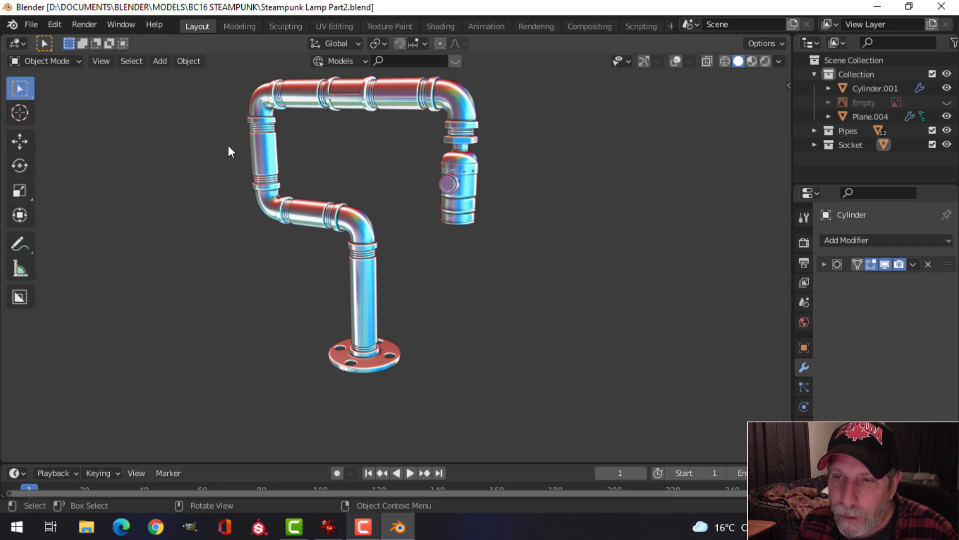
pyautogui.scroll(-2, 415, 214)
pyautogui.moveTo(415, 214); pyautogui.dragTo(371, 230, button='middle')
pyautogui.scroll(2, 410, 210)
pyautogui.scroll(3, 371, 233)
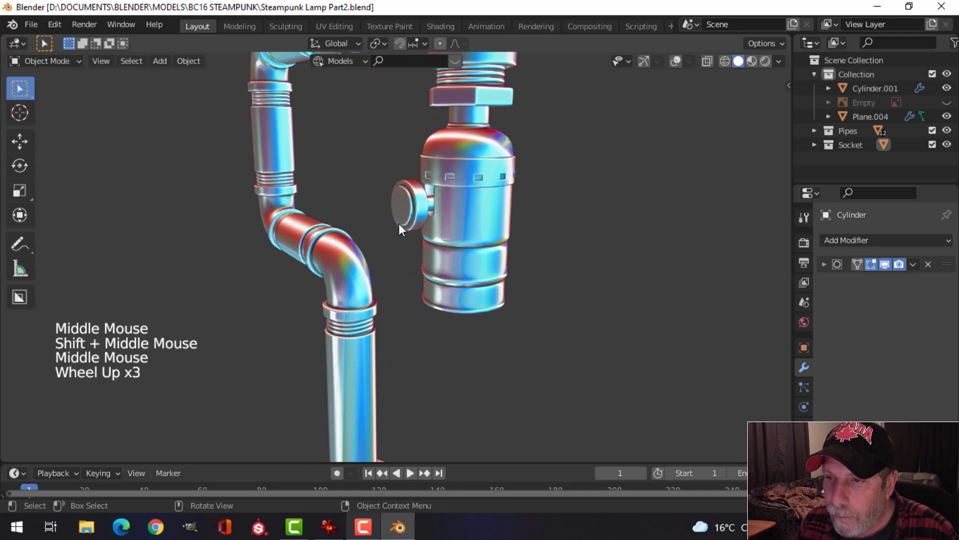